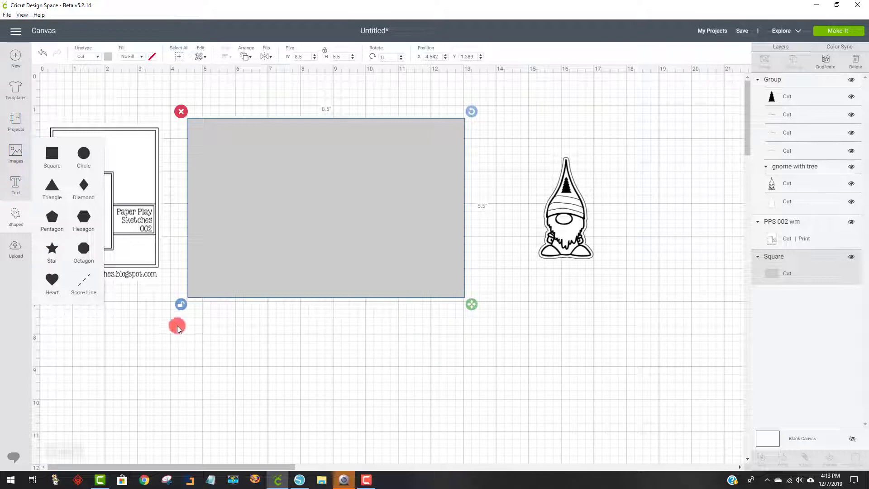
{"action": "left_click", "coordinate": [68, 85]}
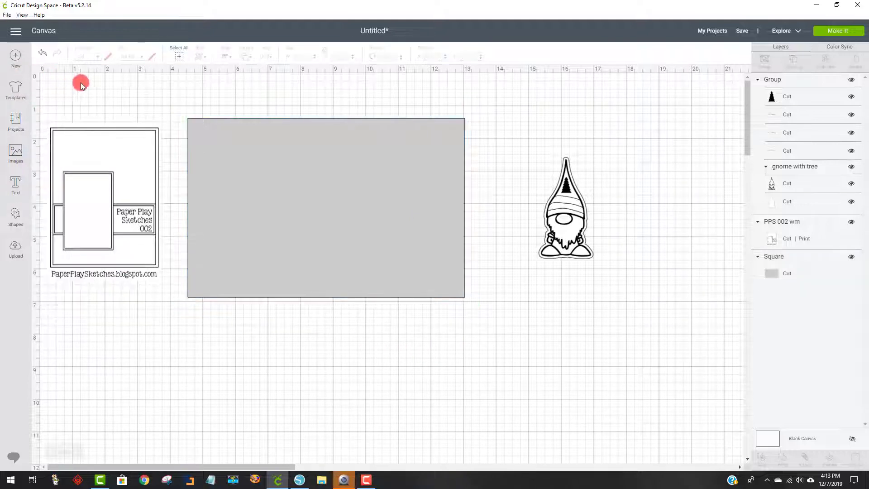
{"action": "left_click", "coordinate": [259, 156]}
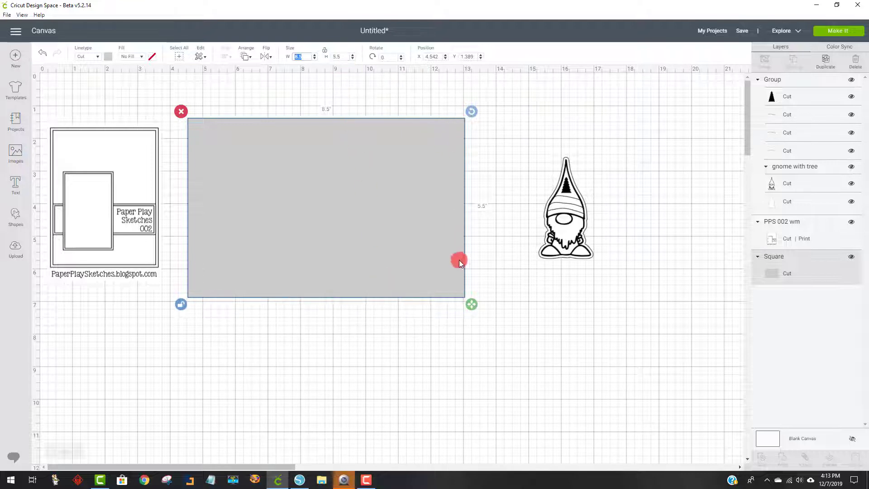
{"action": "left_click", "coordinate": [409, 327]}
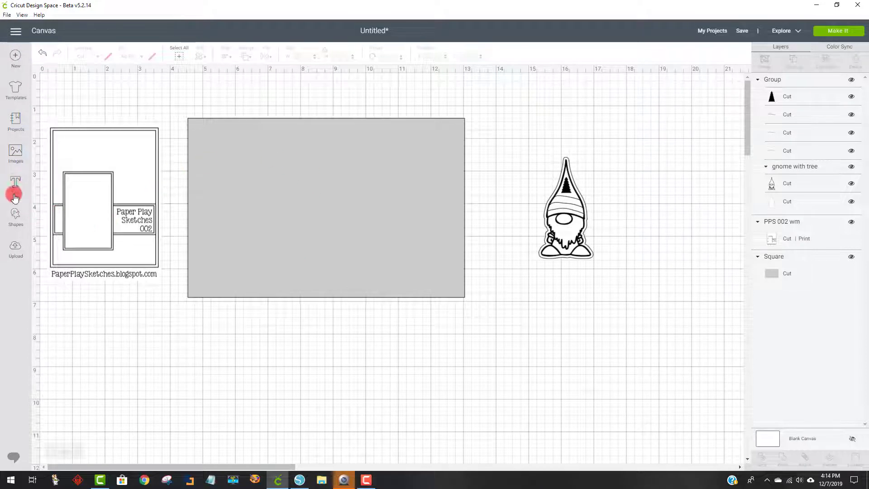
Step: Add a score line over the light gray rectangle and set its height to 5.5 inches
{"action": "left_click", "coordinate": [15, 219]}
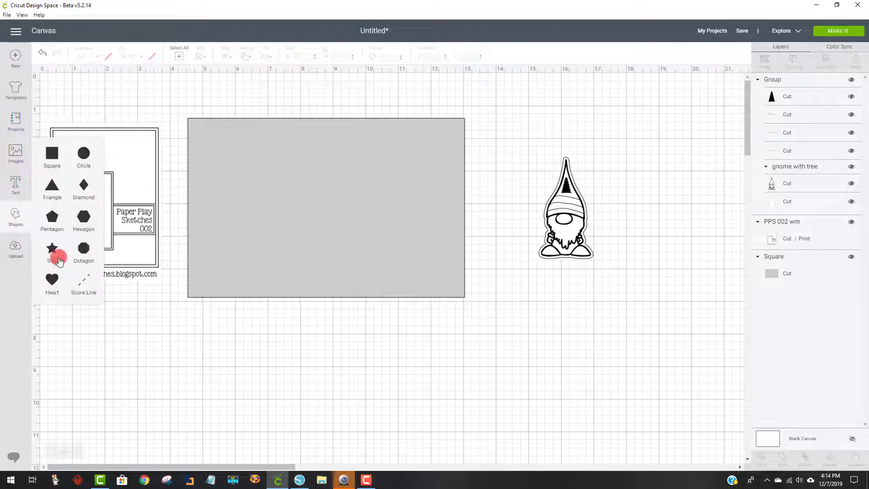
{"action": "left_click", "coordinate": [82, 284]}
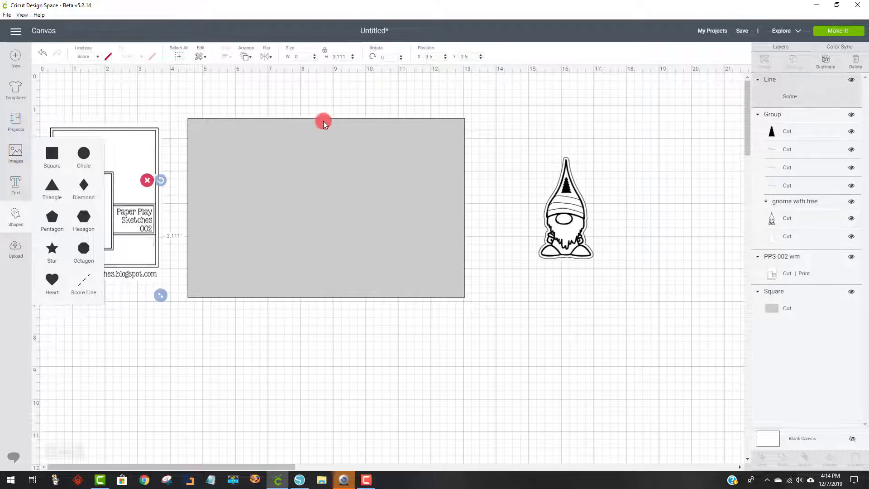
{"action": "mouse_move", "coordinate": [153, 192]}
{"action": "left_mouse_down"}
{"action": "mouse_move", "coordinate": [198, 193]}
{"action": "mouse_move", "coordinate": [328, 140]}
{"action": "mouse_move", "coordinate": [328, 130]}
{"action": "mouse_move", "coordinate": [317, 137]}
{"action": "left_mouse_up"}
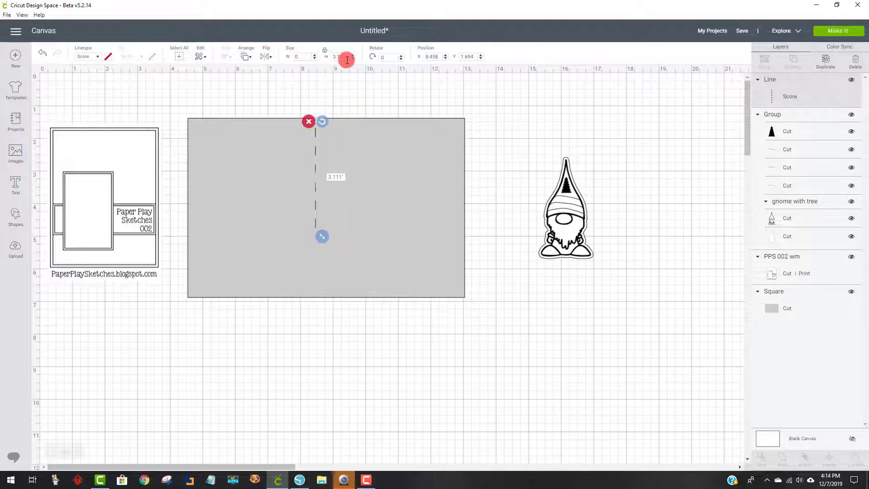
{"action": "left_click_drag", "start_coordinate": [345, 56], "coordinate": [334, 55]}
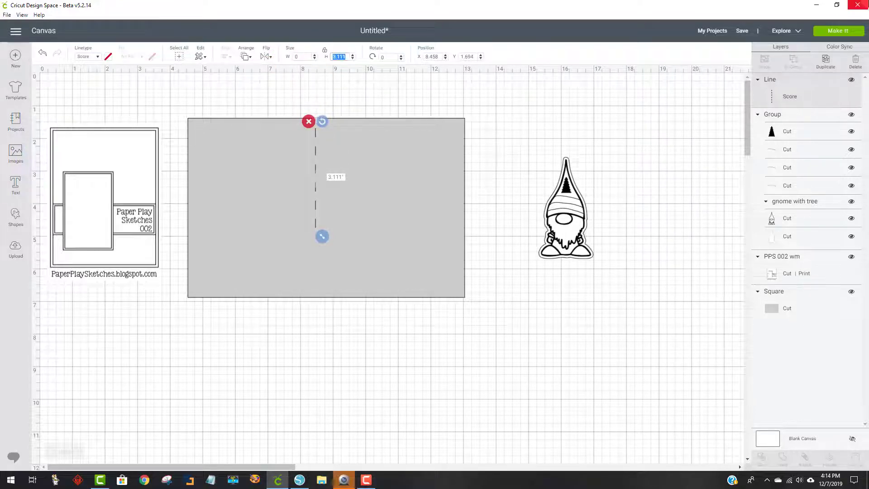
{"action": "type", "text": "5.5"}
{"action": "key", "text": "Return"}
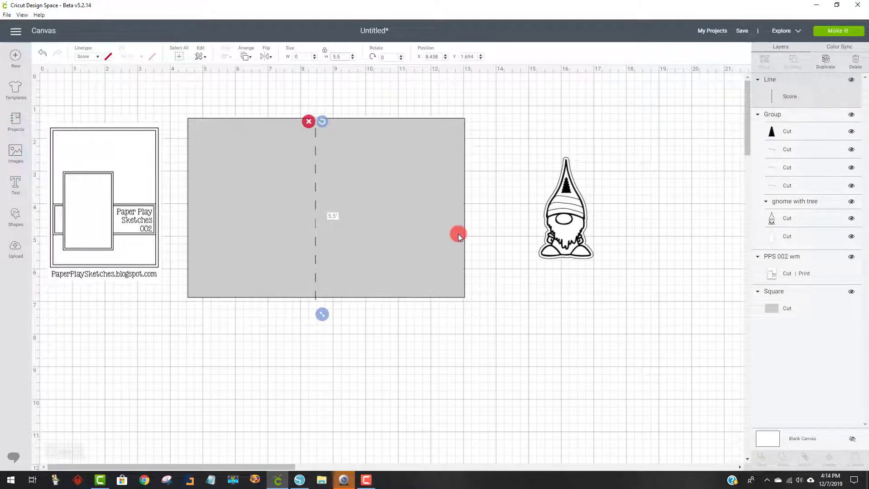
Step: Center the score line and the light gray rectangle on each other, both horizontally and vertically
{"action": "left_click_drag", "start_coordinate": [366, 338], "coordinate": [278, 241]}
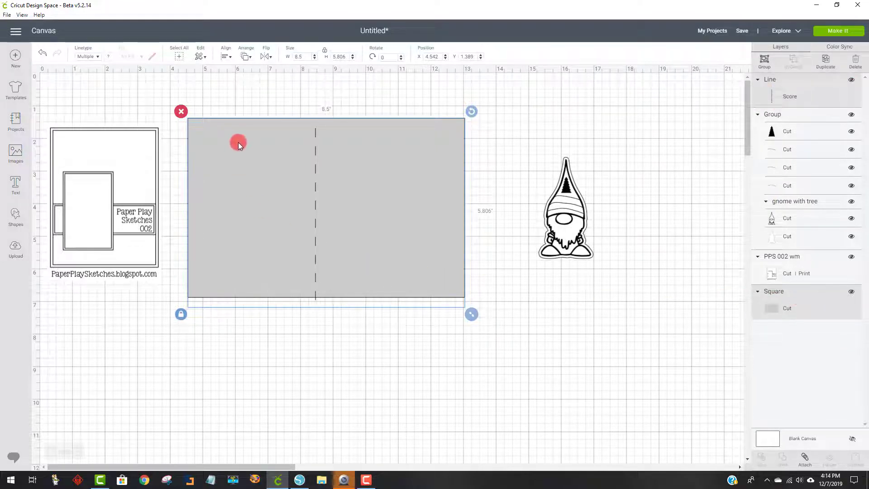
{"action": "left_click", "coordinate": [226, 56]}
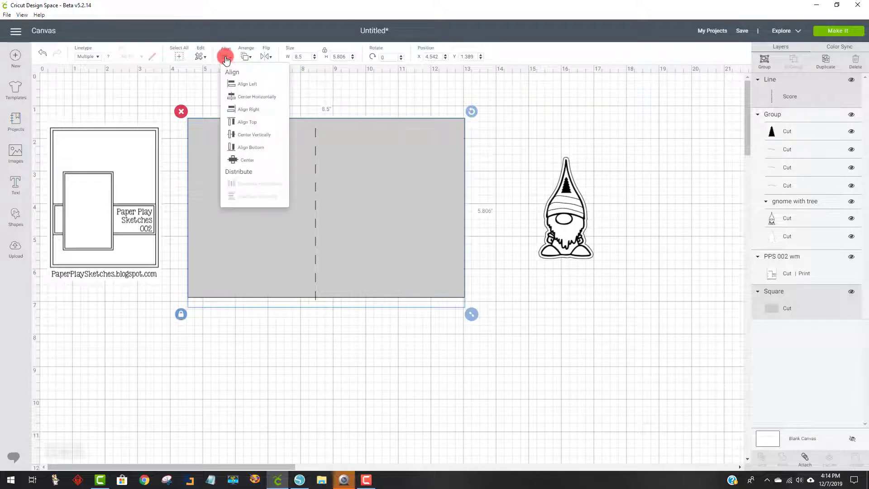
{"action": "left_click", "coordinate": [248, 160]}
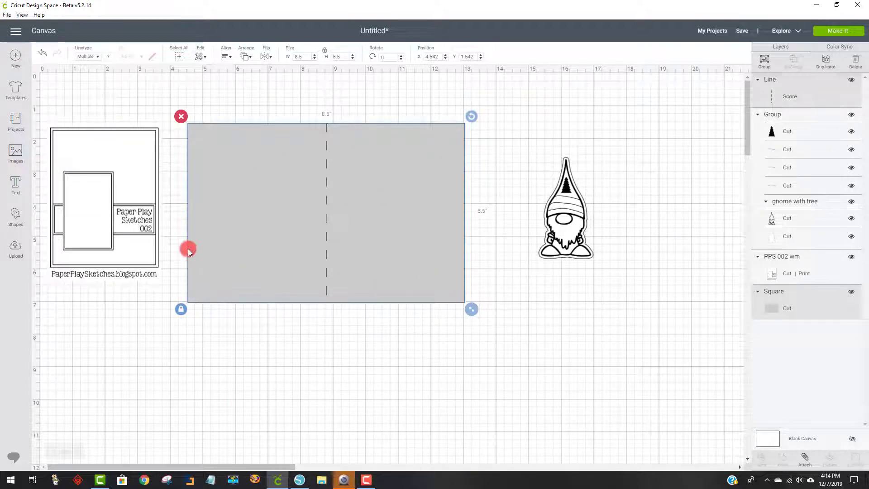
Step: Resize the card sketch image to about 3.92 by 5.37 inches and place it beside the light gray rectangle
{"action": "mouse_move", "coordinate": [119, 265]}
{"action": "left_mouse_down"}
{"action": "mouse_move", "coordinate": [363, 278]}
{"action": "mouse_move", "coordinate": [402, 268]}
{"action": "left_mouse_up"}
{"action": "left_click_drag", "start_coordinate": [453, 305], "coordinate": [503, 311]}
{"action": "mouse_move", "coordinate": [448, 291]}
{"action": "left_mouse_down"}
{"action": "mouse_move", "coordinate": [436, 279]}
{"action": "mouse_move", "coordinate": [345, 262]}
{"action": "mouse_move", "coordinate": [131, 259]}
{"action": "mouse_move", "coordinate": [142, 275]}
{"action": "left_mouse_up"}
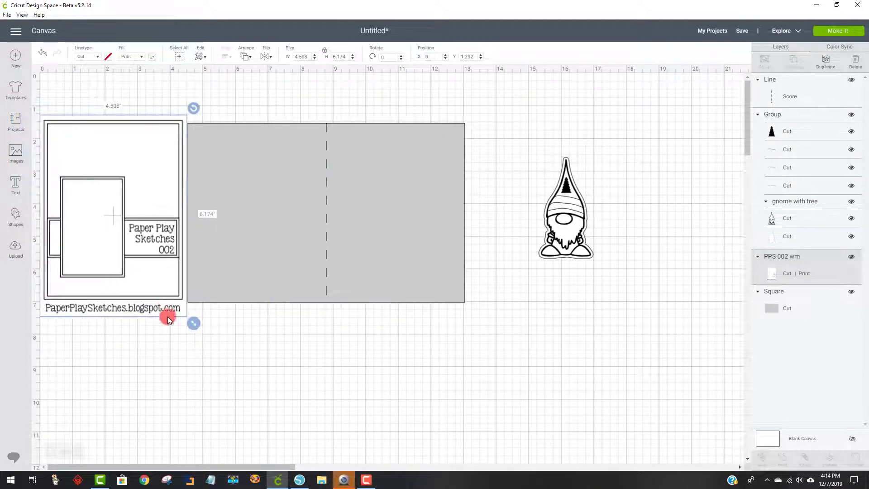
{"action": "left_click_drag", "start_coordinate": [191, 325], "coordinate": [129, 263]}
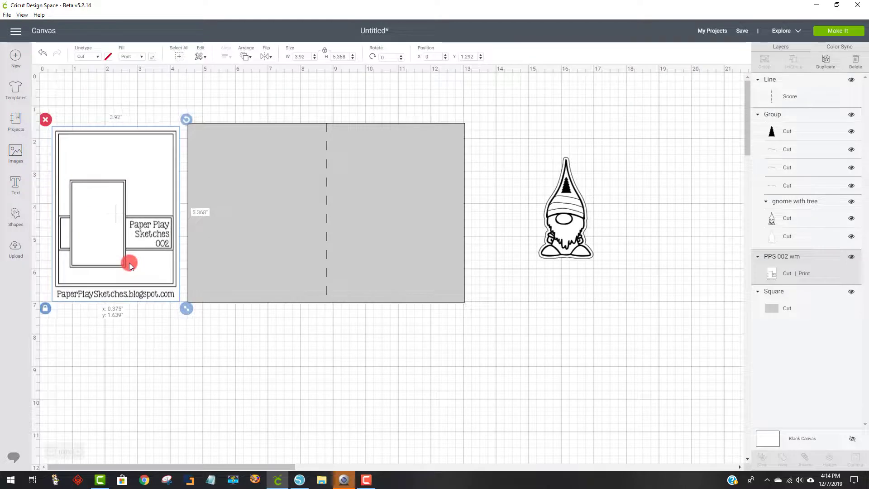
{"action": "left_click", "coordinate": [166, 382]}
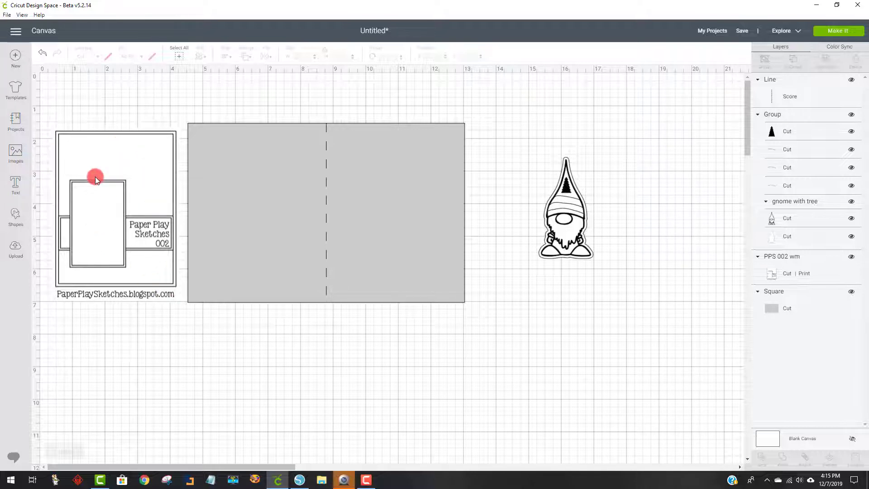
Step: Add a square, unlock its proportions and stretch it into a rectangle about 4.61 by 5.93 inches
{"action": "left_click", "coordinate": [19, 219]}
{"action": "left_click", "coordinate": [51, 159]}
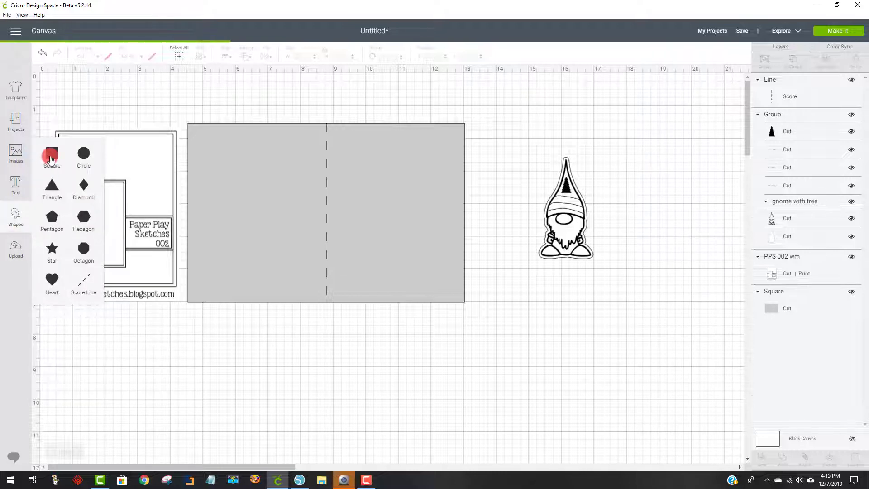
{"action": "left_click_drag", "start_coordinate": [235, 288], "coordinate": [471, 327]}
{"action": "left_click", "coordinate": [396, 349]}
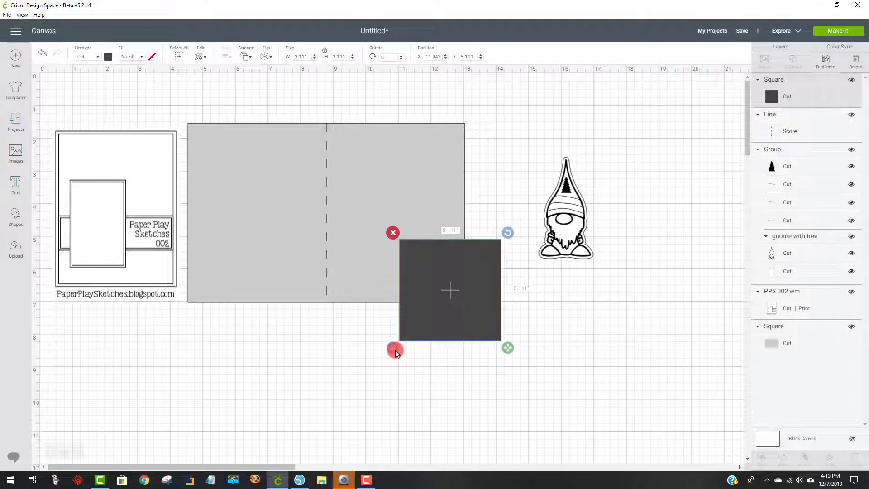
{"action": "left_click_drag", "start_coordinate": [512, 349], "coordinate": [560, 440]}
{"action": "left_click_drag", "start_coordinate": [517, 368], "coordinate": [462, 381]}
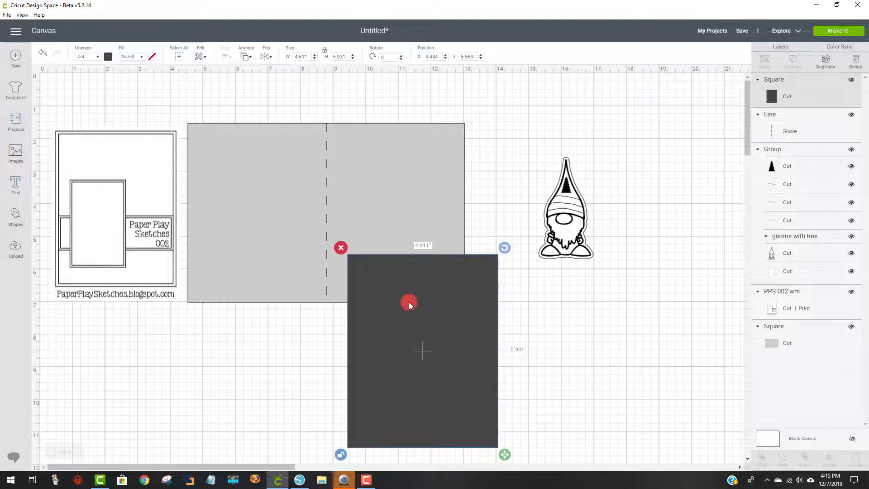
Step: Move the dark rectangle below the scored card base and back over the base's right half
{"action": "left_click_drag", "start_coordinate": [418, 329], "coordinate": [411, 389]}
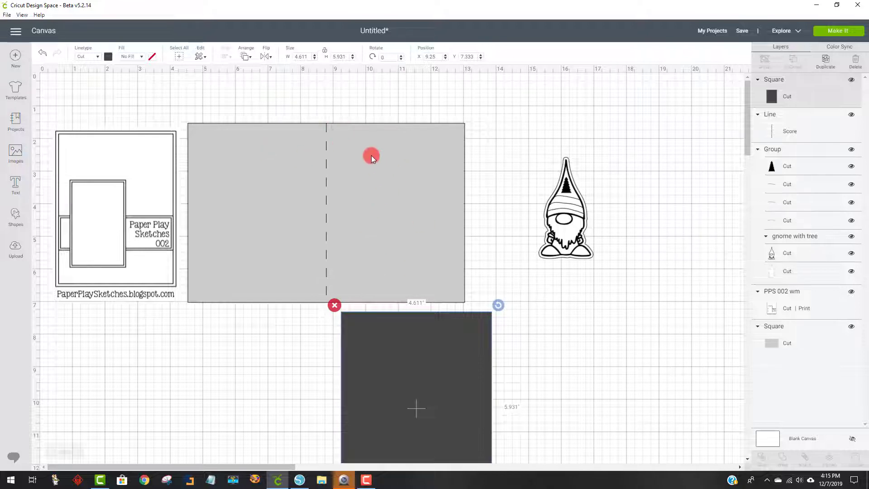
{"action": "left_click_drag", "start_coordinate": [424, 354], "coordinate": [420, 384]}
{"action": "left_click", "coordinate": [336, 152]}
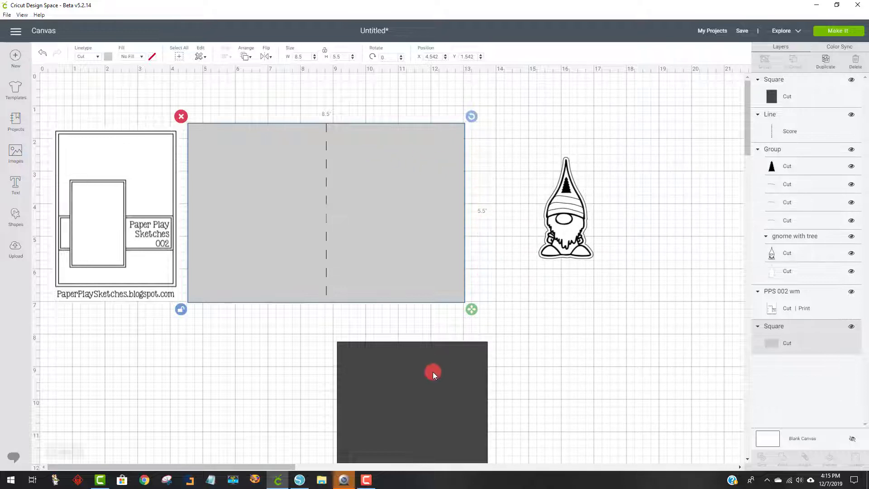
{"action": "left_click_drag", "start_coordinate": [433, 358], "coordinate": [422, 227]}
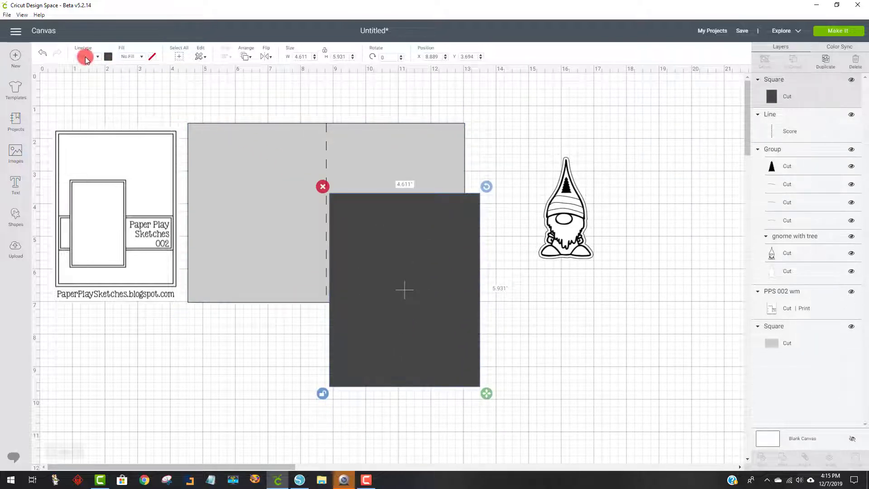
Step: Set the dark rectangle's size to 4.25 inches wide and 5.5 inches high
{"action": "left_click", "coordinate": [325, 51]}
{"action": "left_click", "coordinate": [325, 51]}
{"action": "left_click_drag", "start_coordinate": [311, 59], "coordinate": [277, 58]}
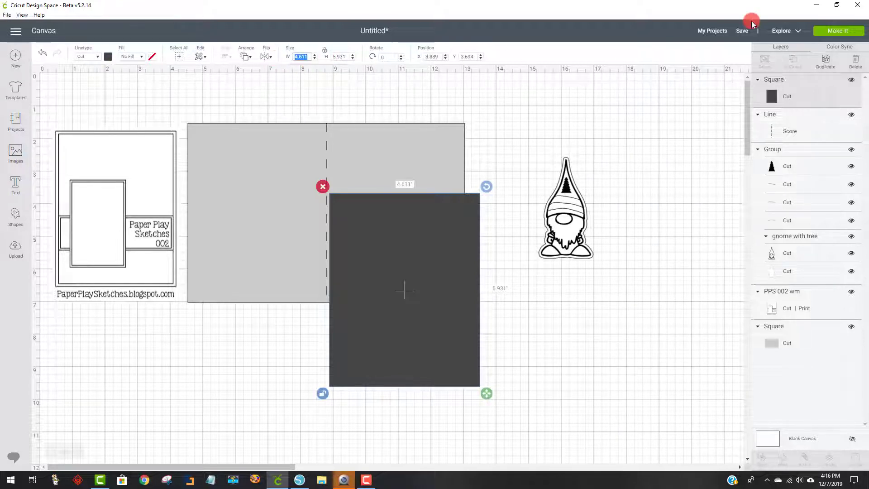
{"action": "type", "text": "4.25"}
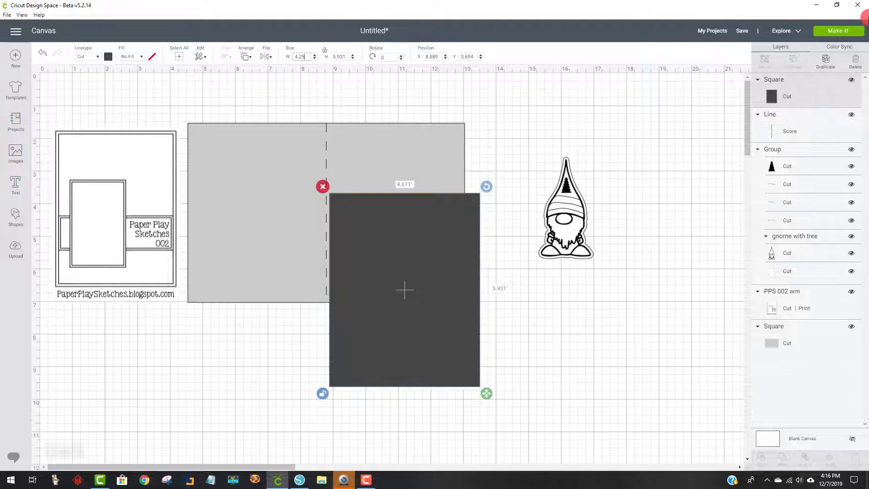
{"action": "key", "text": "Return"}
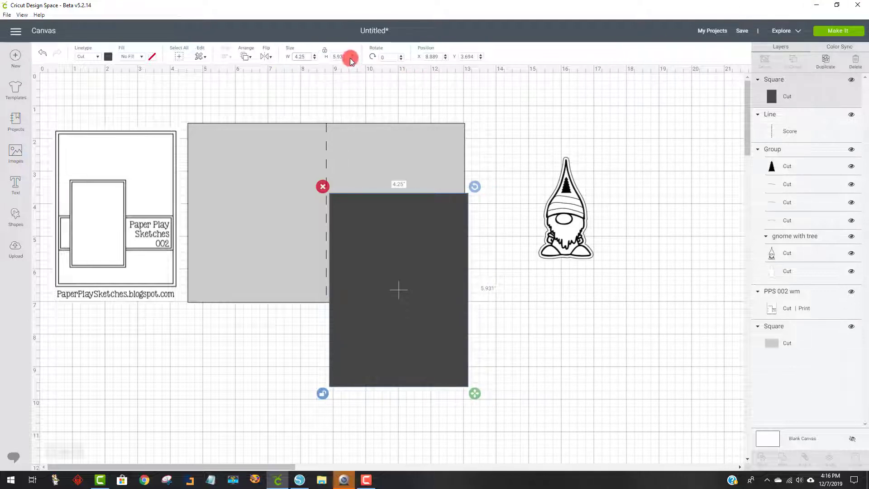
{"action": "left_click_drag", "start_coordinate": [349, 58], "coordinate": [310, 56]}
{"action": "type", "text": "5.5"}
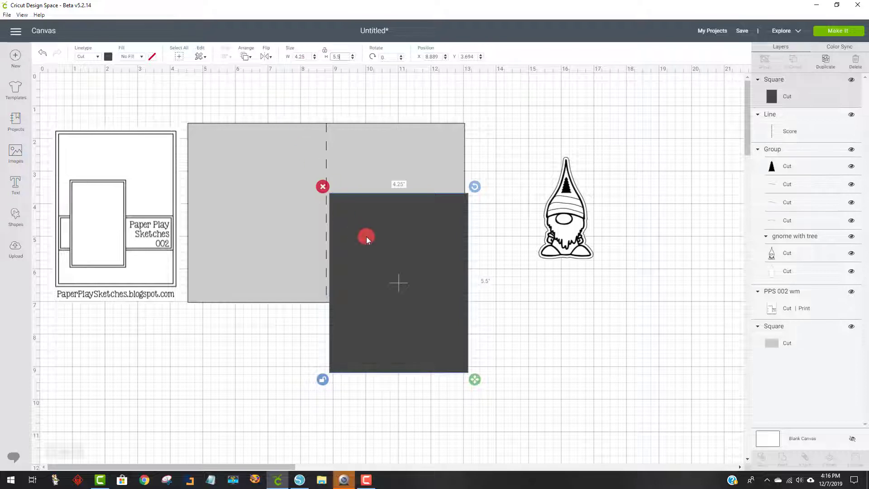
Step: Delete the light gray rectangle together with its score line and move the dark rectangle into their place
{"action": "left_click_drag", "start_coordinate": [373, 251], "coordinate": [408, 422]}
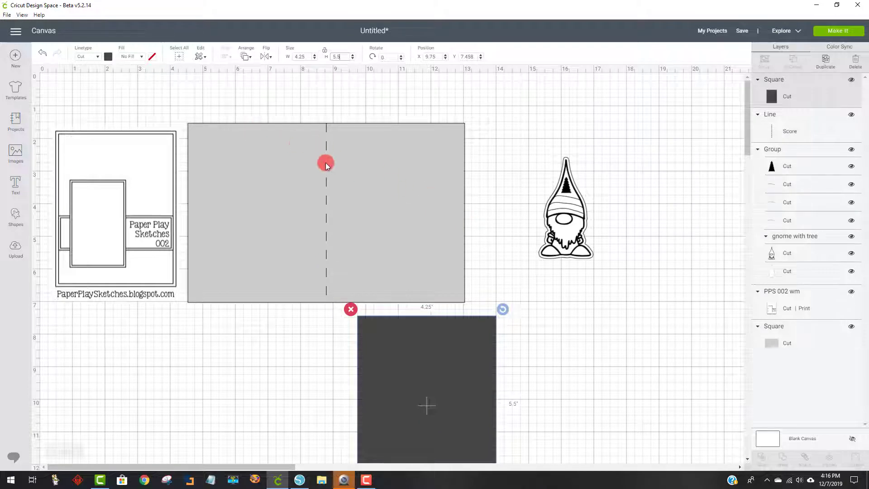
{"action": "left_click_drag", "start_coordinate": [240, 104], "coordinate": [415, 221]}
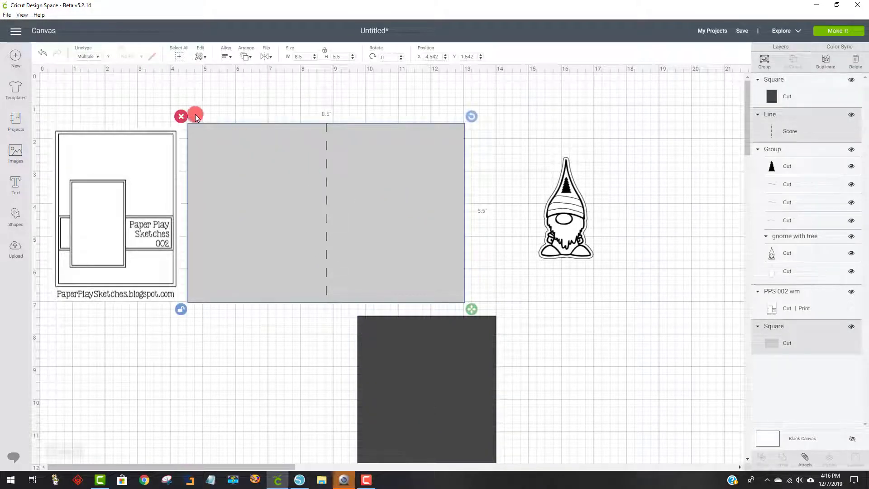
{"action": "left_click", "coordinate": [182, 116]}
{"action": "left_click_drag", "start_coordinate": [430, 340], "coordinate": [323, 163]}
{"action": "left_click", "coordinate": [319, 206]}
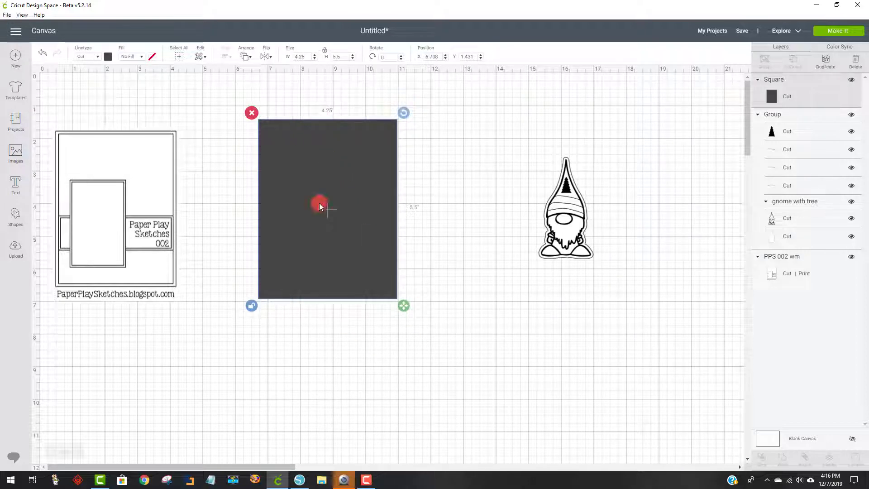
Step: Recolor the dark rectangle with the medium gray already used among the material colors
{"action": "left_click", "coordinate": [108, 57]}
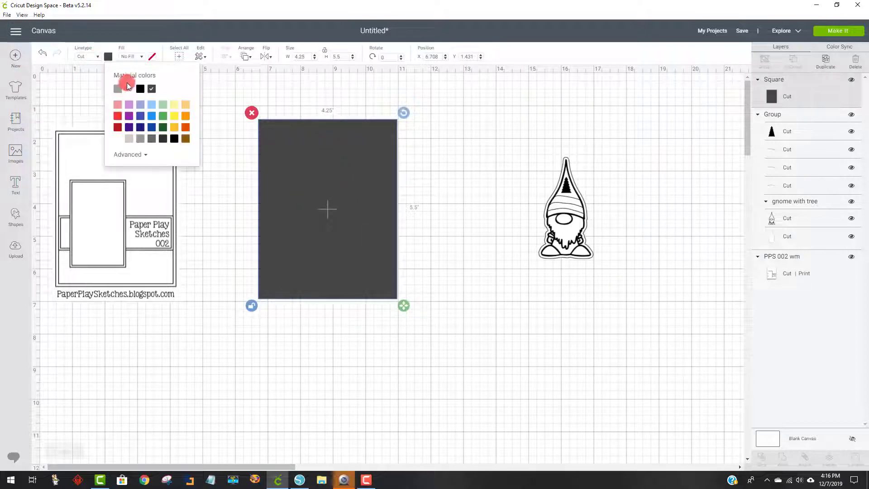
{"action": "left_click", "coordinate": [119, 90]}
{"action": "left_click", "coordinate": [435, 305]}
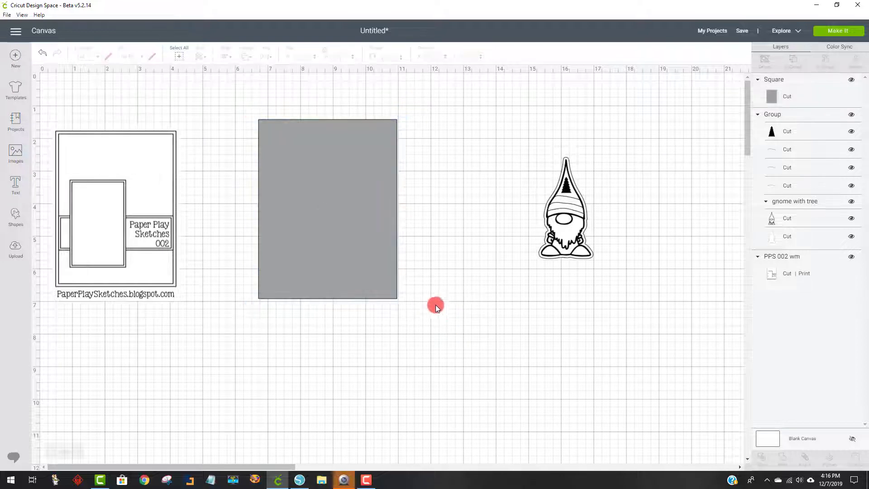
Step: Shift the gray rectangle slightly down and move the card sketch closer to its left side
{"action": "mouse_move", "coordinate": [347, 232]}
{"action": "left_mouse_down"}
{"action": "mouse_move", "coordinate": [352, 237]}
{"action": "mouse_move", "coordinate": [315, 246]}
{"action": "mouse_move", "coordinate": [350, 247]}
{"action": "left_mouse_up"}
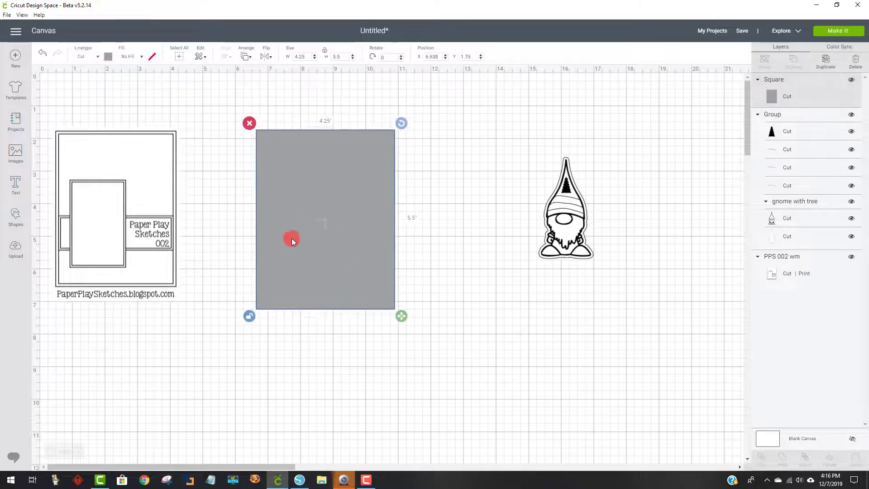
{"action": "mouse_move", "coordinate": [148, 224]}
{"action": "left_mouse_down"}
{"action": "mouse_move", "coordinate": [249, 236]}
{"action": "mouse_move", "coordinate": [352, 226]}
{"action": "mouse_move", "coordinate": [176, 211]}
{"action": "left_mouse_up"}
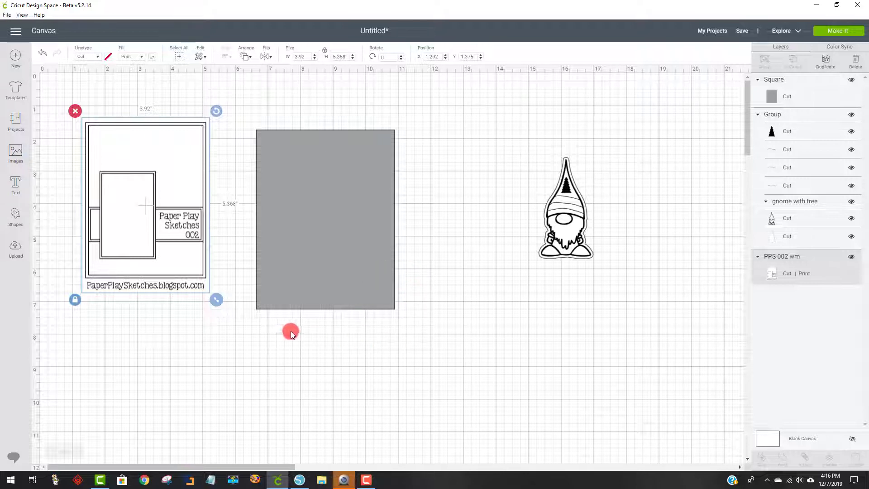
Step: Duplicate the gray rectangle, offset the copy down and to the right, and set its width to 4 inches with proportions locked
{"action": "left_click", "coordinate": [317, 265]}
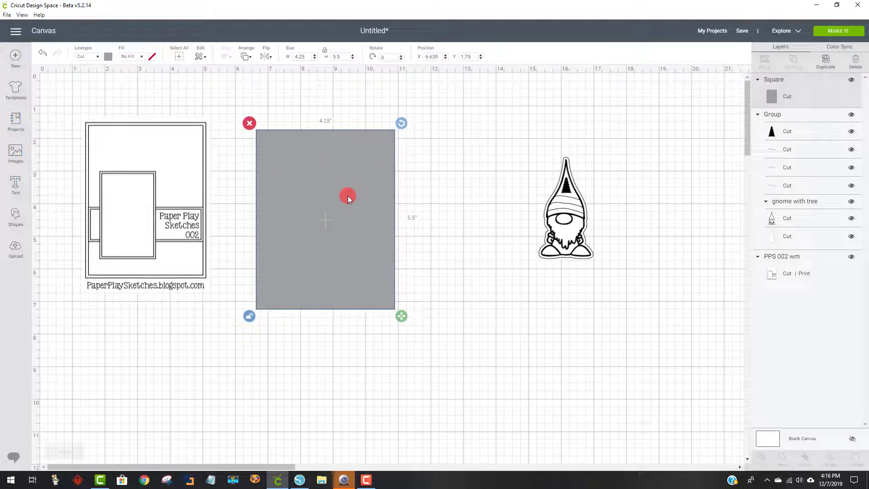
{"action": "left_click", "coordinate": [827, 63]}
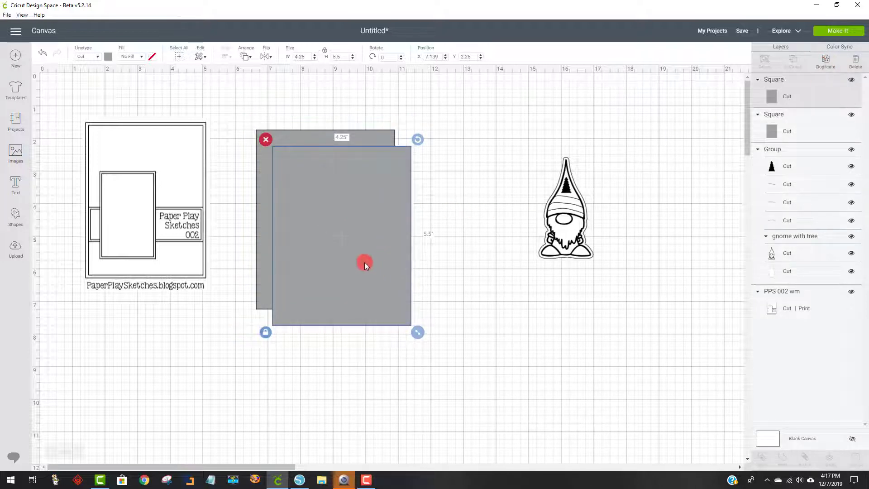
{"action": "left_click_drag", "start_coordinate": [365, 262], "coordinate": [414, 281]}
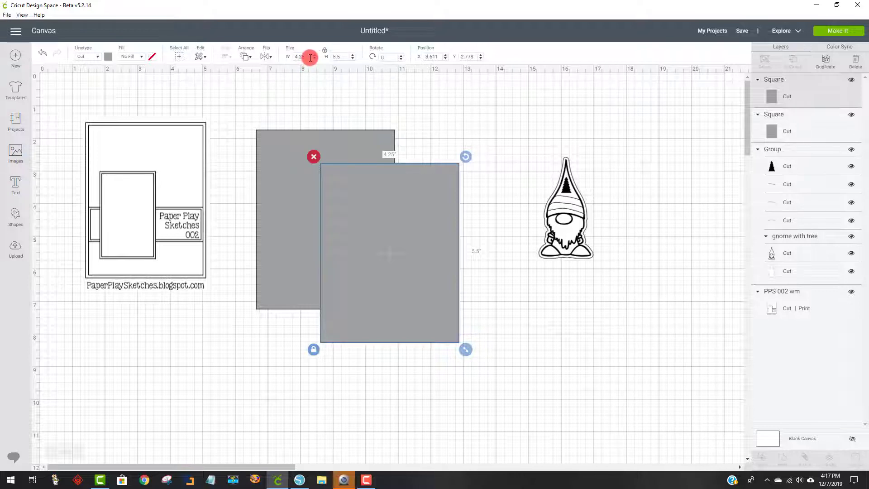
{"action": "left_click_drag", "start_coordinate": [311, 57], "coordinate": [291, 57]}
{"action": "type", "text": "4"}
{"action": "key", "text": "Return"}
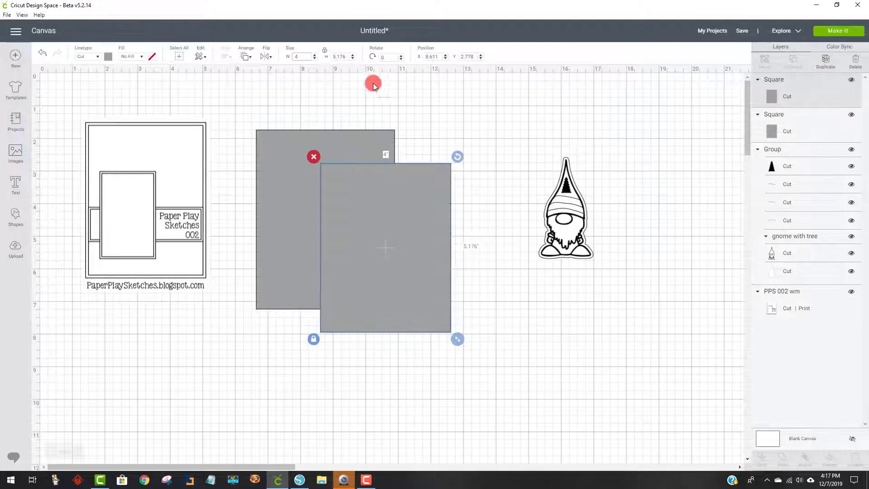
Step: Unlock the smaller gray rectangle's proportions, set its height to 5.25 inches and center it over the larger gray rectangle
{"action": "left_click", "coordinate": [326, 52]}
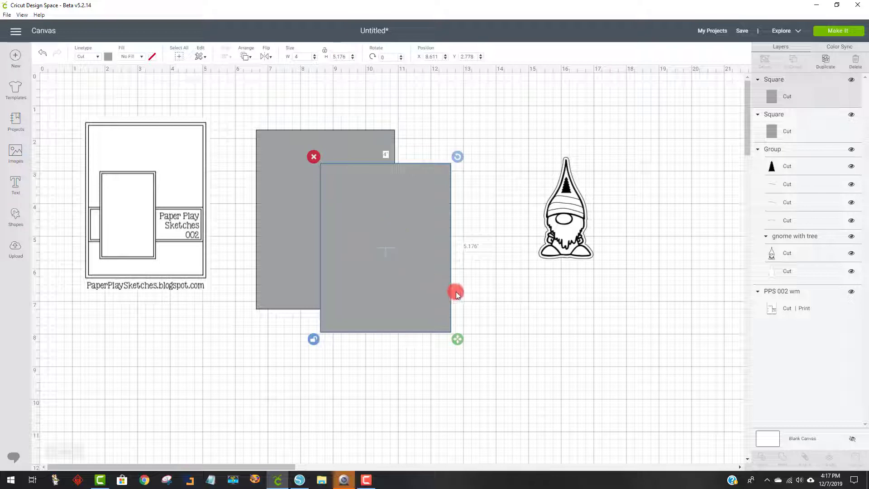
{"action": "left_click", "coordinate": [341, 56]}
{"action": "type", "text": "5.25"}
{"action": "key", "text": "Return"}
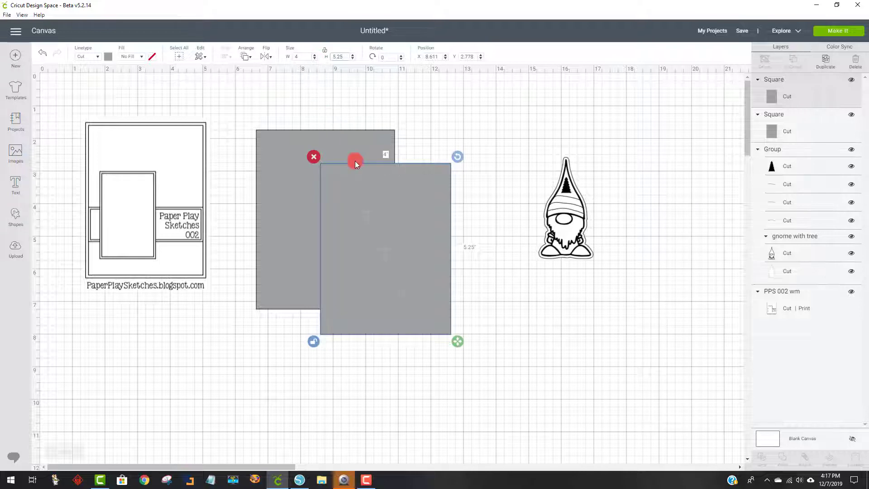
{"action": "left_click_drag", "start_coordinate": [368, 216], "coordinate": [306, 187]}
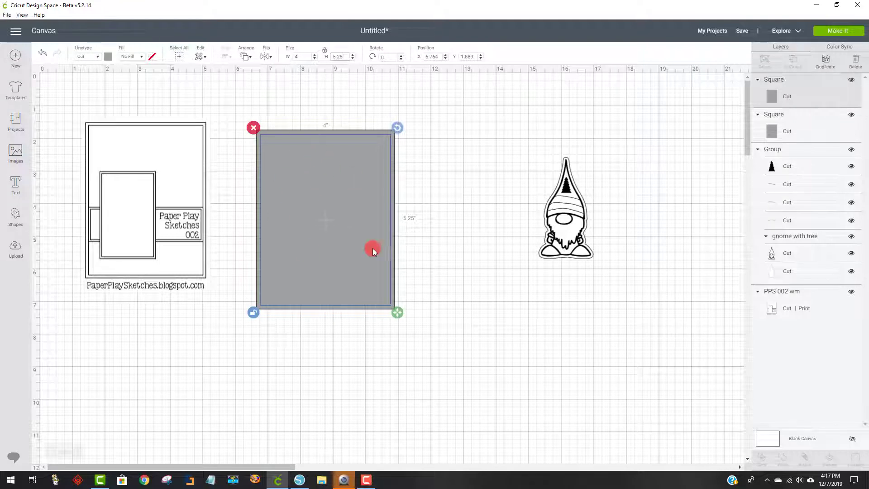
Step: Recolor the smaller 4 by 5.25 inch rectangle red
{"action": "left_click", "coordinate": [108, 55]}
{"action": "left_click", "coordinate": [117, 117]}
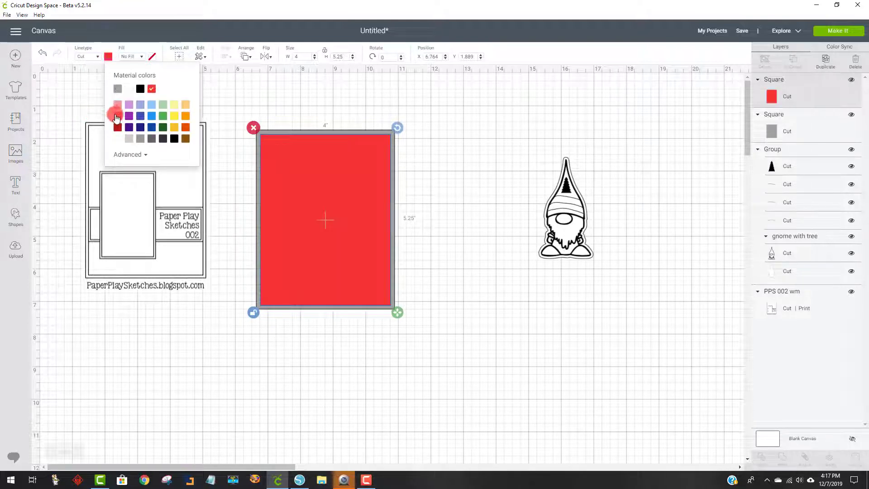
{"action": "left_click", "coordinate": [463, 216]}
{"action": "left_click", "coordinate": [390, 213]}
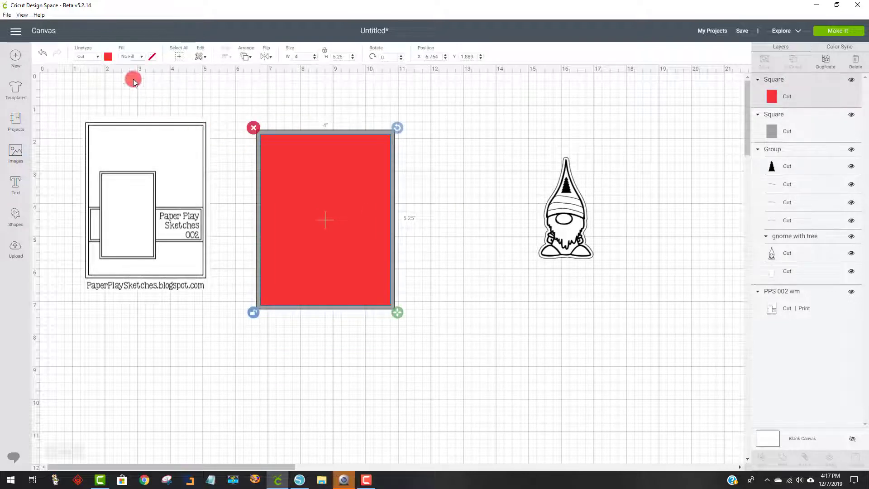
Step: Set the red rectangle's fill to Print and try to apply one of the available patterns to it
{"action": "left_click", "coordinate": [143, 55]}
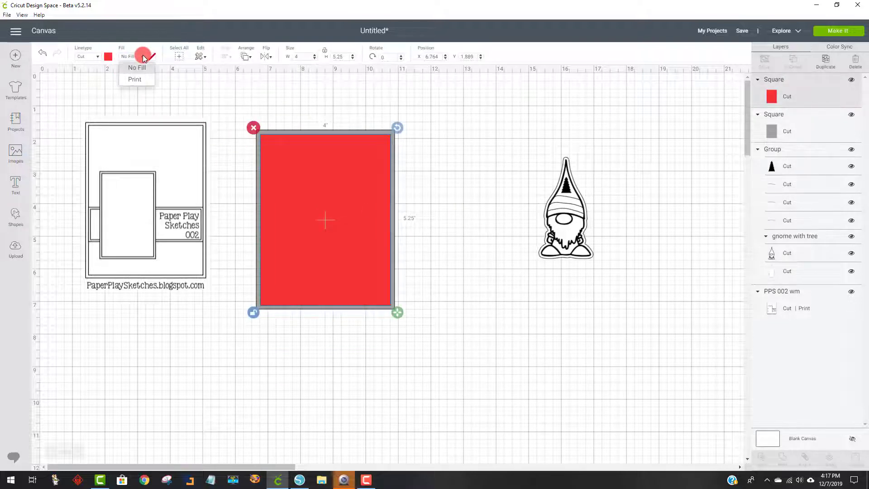
{"action": "left_click", "coordinate": [143, 83]}
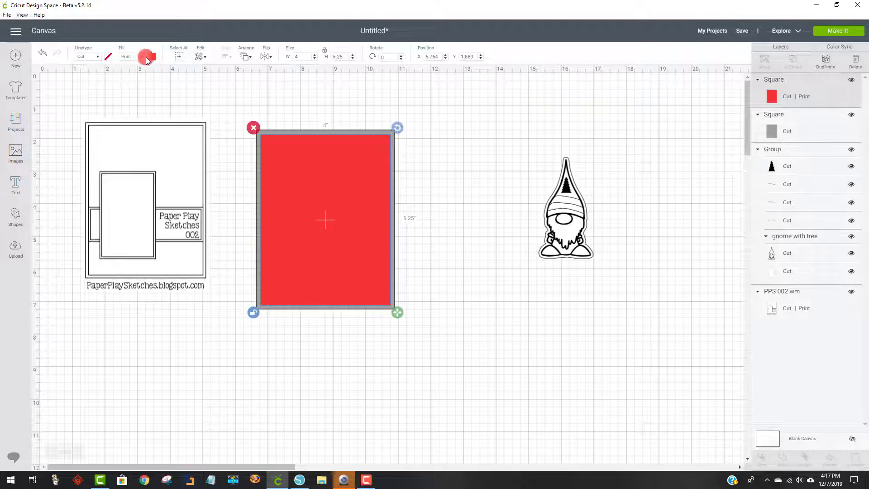
{"action": "left_click", "coordinate": [151, 56]}
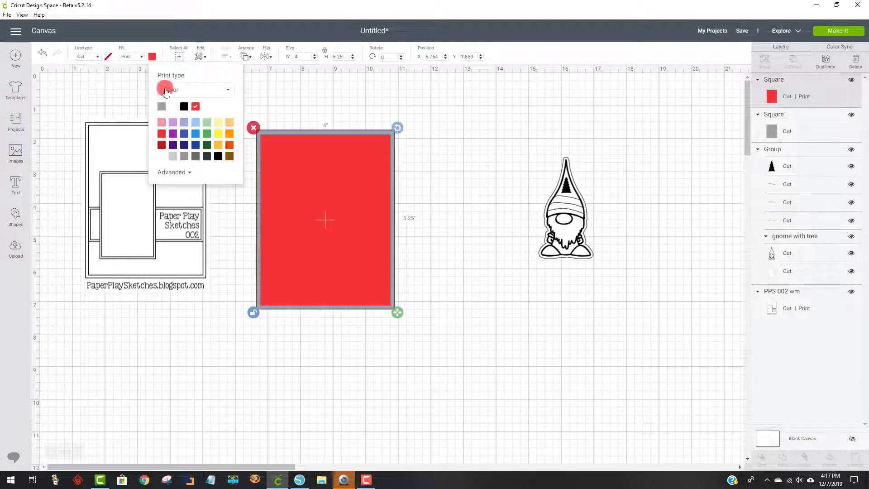
{"action": "left_click", "coordinate": [230, 92]}
{"action": "left_click", "coordinate": [192, 120]}
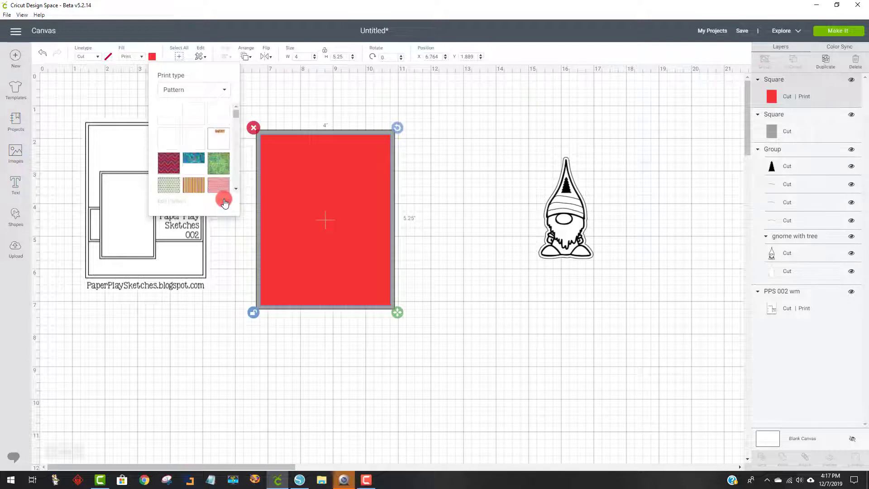
{"action": "left_click", "coordinate": [196, 194]}
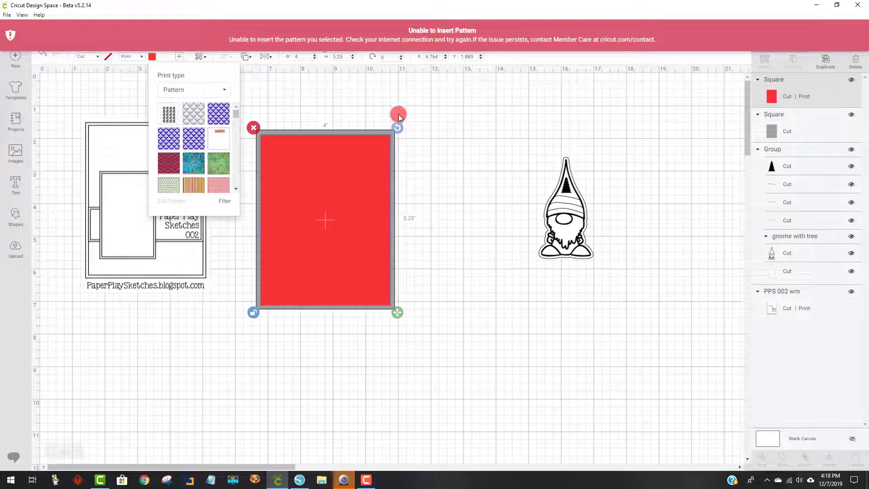
{"action": "left_click", "coordinate": [406, 103]}
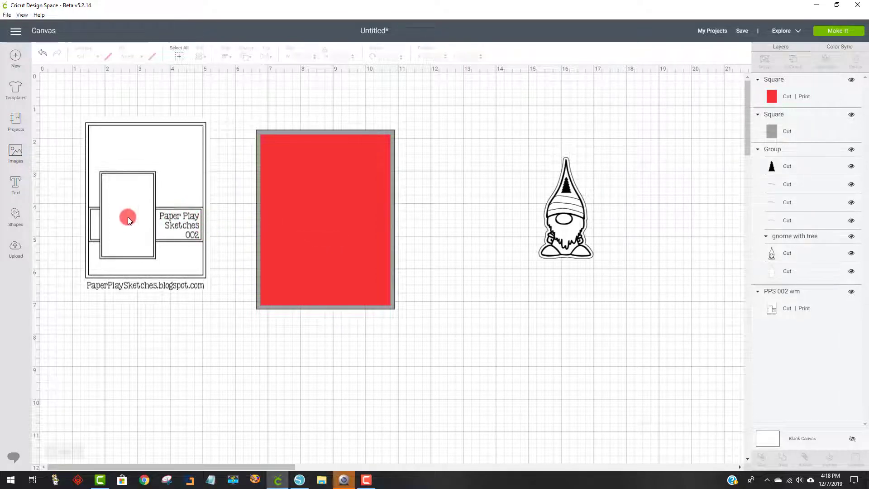
Step: Add a square and reshape it into a band about 4 by 1.57 inches across the lower half of the red rectangle
{"action": "left_click", "coordinate": [15, 215]}
{"action": "left_click", "coordinate": [51, 156]}
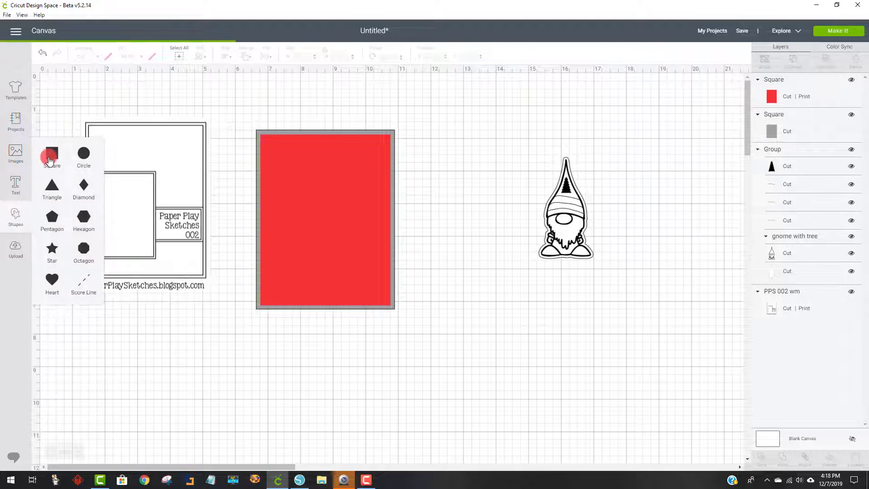
{"action": "left_click_drag", "start_coordinate": [118, 155], "coordinate": [276, 246]}
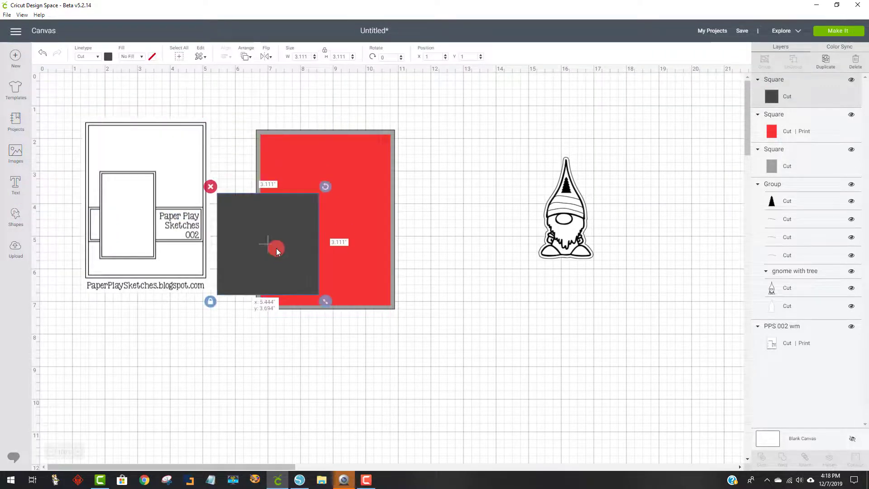
{"action": "left_click", "coordinate": [211, 300]}
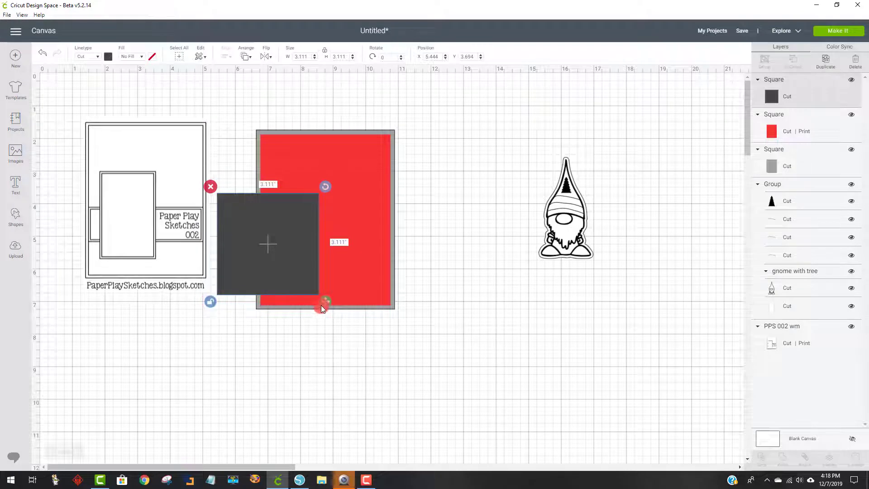
{"action": "left_click_drag", "start_coordinate": [322, 305], "coordinate": [340, 257]}
{"action": "left_click_drag", "start_coordinate": [289, 231], "coordinate": [317, 247]}
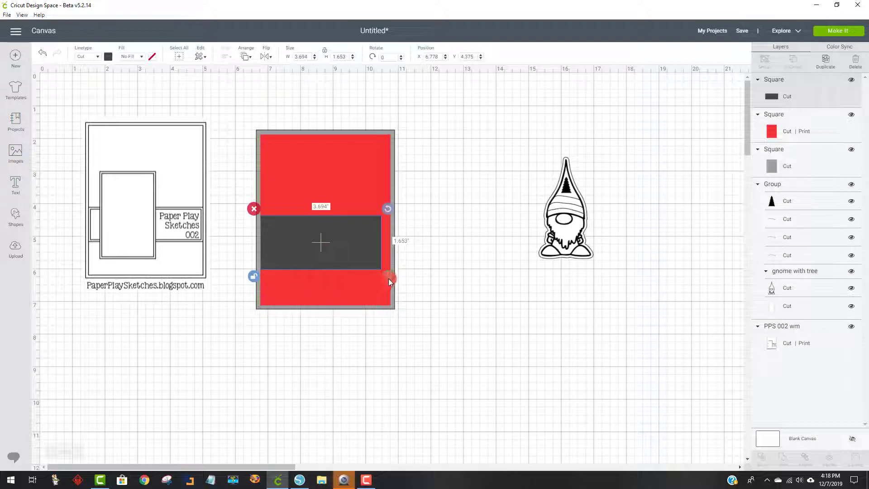
{"action": "left_click_drag", "start_coordinate": [388, 279], "coordinate": [396, 278]}
{"action": "left_click", "coordinate": [512, 270]}
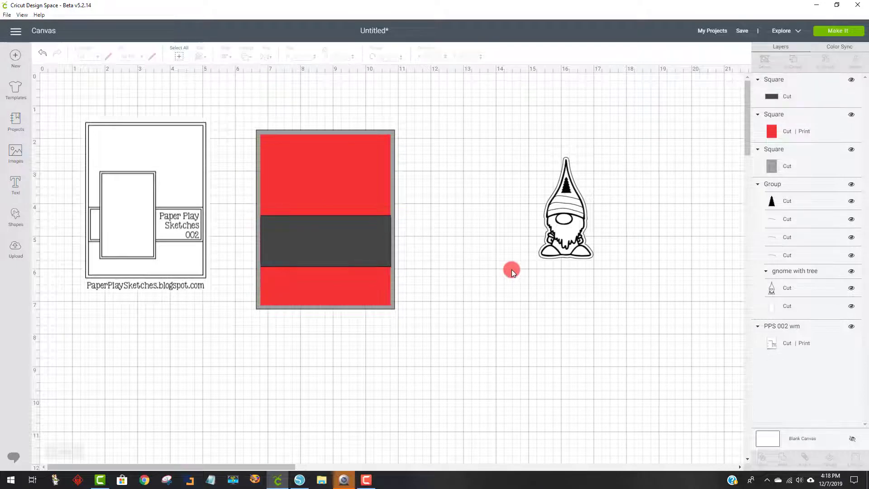
Step: Duplicate the dark band, recolor the copy white and move it off the card into the empty area below the gnome
{"action": "left_click", "coordinate": [160, 201]}
{"action": "left_click", "coordinate": [286, 232]}
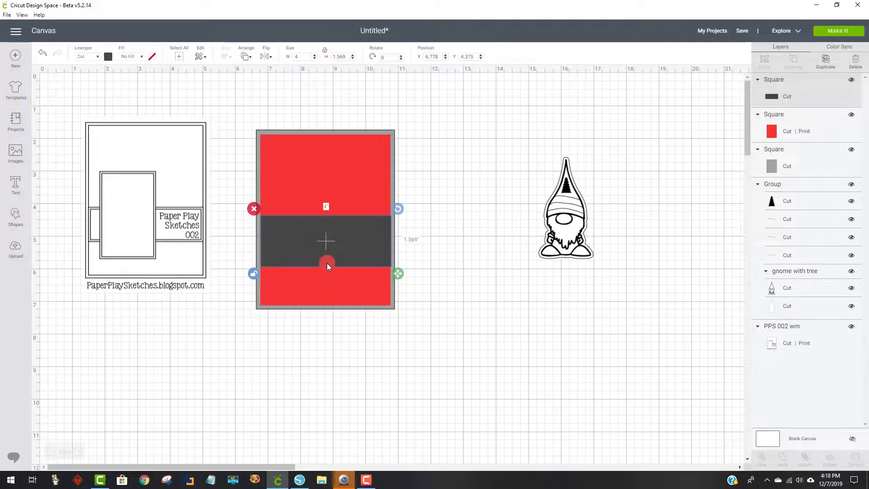
{"action": "left_click", "coordinate": [825, 61]}
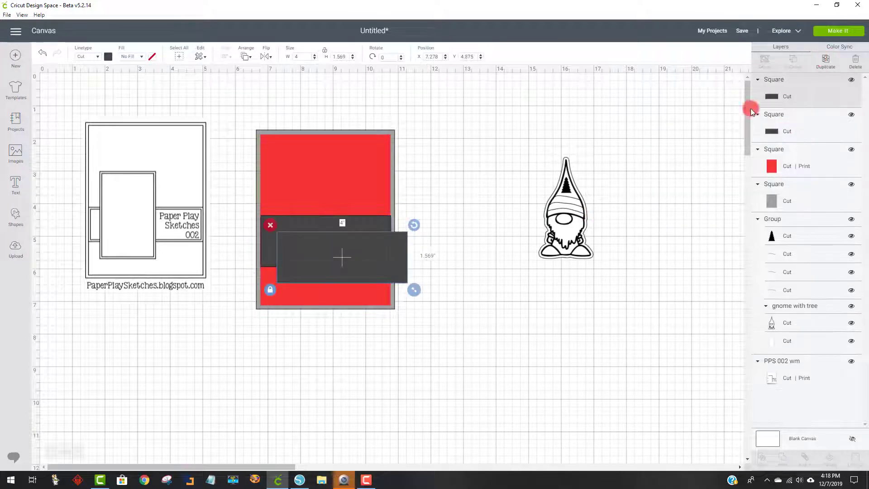
{"action": "left_click", "coordinate": [109, 57]}
{"action": "left_click", "coordinate": [134, 96]}
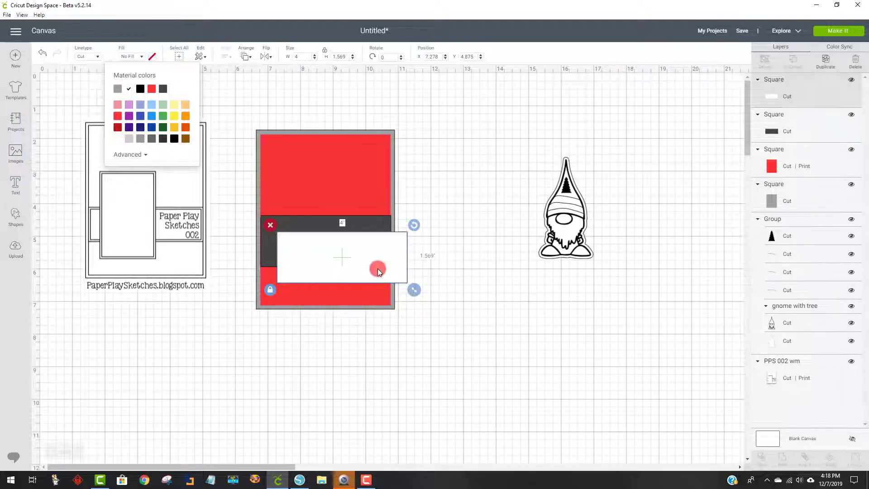
{"action": "left_click_drag", "start_coordinate": [371, 262], "coordinate": [512, 335]}
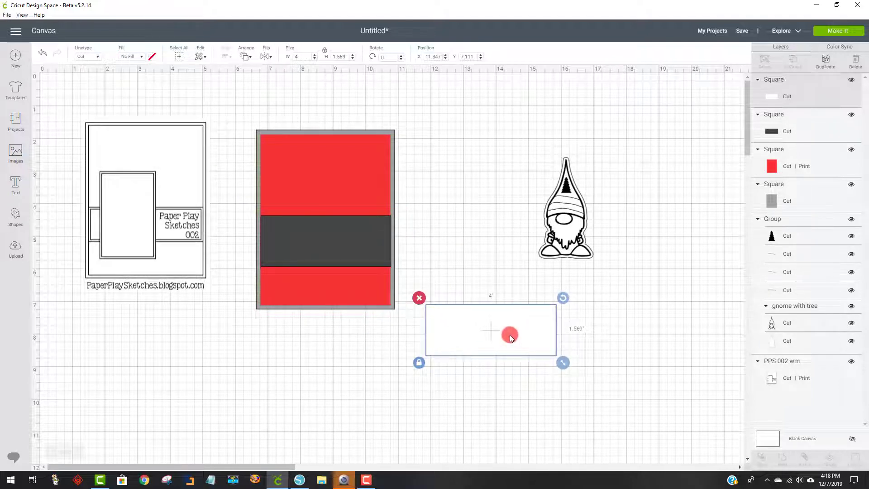
Step: Set the dark band's height to 1.5 inches while keeping its width at 4 inches
{"action": "left_click", "coordinate": [363, 248]}
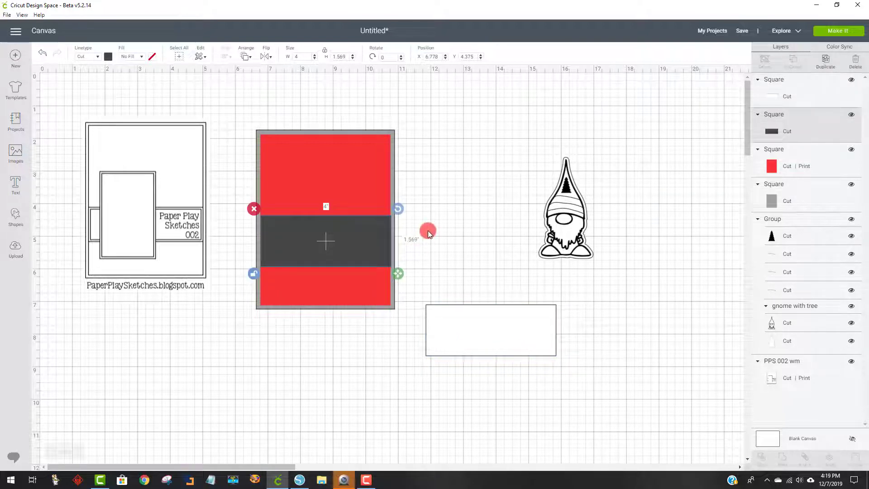
{"action": "left_click", "coordinate": [428, 230]}
{"action": "left_click", "coordinate": [351, 240]}
{"action": "type", "text": "1.5"}
{"action": "key", "text": "Return"}
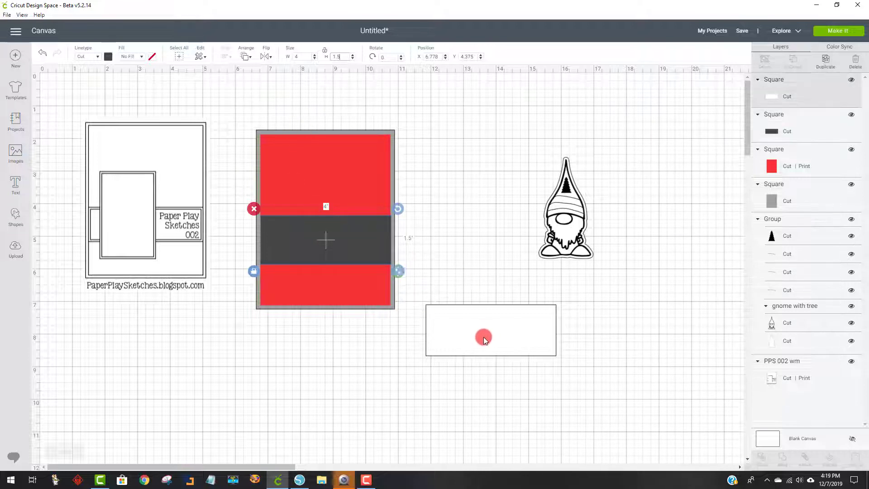
Step: Shrink the white band to about 1.42 inches high, center it on the dark band and widen it to leave a thin dark border
{"action": "left_click_drag", "start_coordinate": [483, 334], "coordinate": [469, 307]}
{"action": "left_click_drag", "start_coordinate": [541, 336], "coordinate": [535, 330]}
{"action": "left_click", "coordinate": [404, 333]}
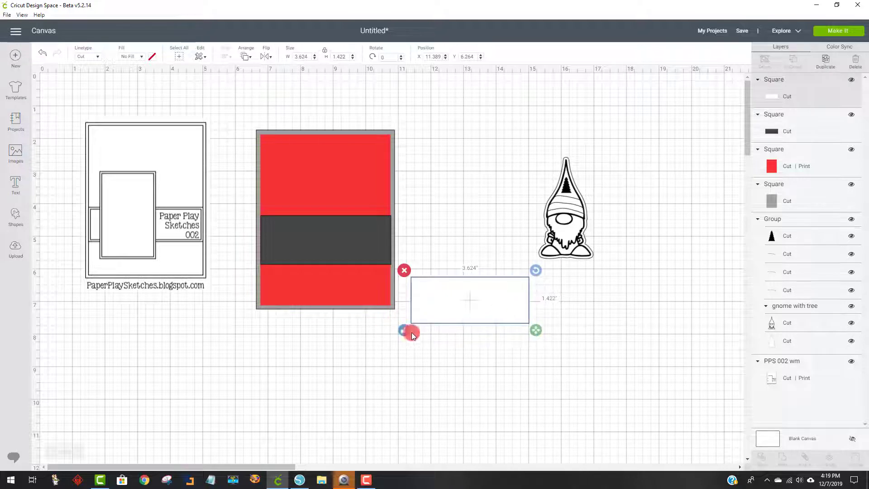
{"action": "left_click_drag", "start_coordinate": [459, 299], "coordinate": [342, 246]}
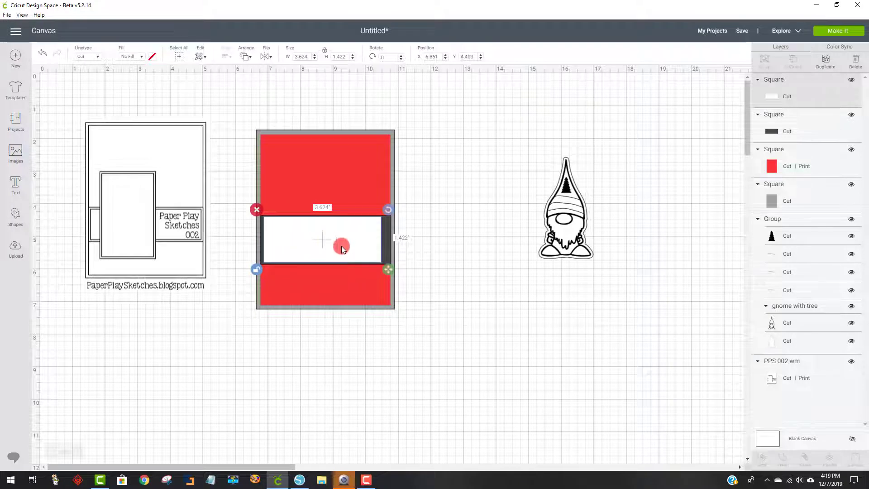
{"action": "left_click_drag", "start_coordinate": [388, 267], "coordinate": [393, 267]}
{"action": "left_click_drag", "start_coordinate": [371, 250], "coordinate": [354, 243]}
{"action": "left_click", "coordinate": [425, 259]}
{"action": "left_click", "coordinate": [461, 246]}
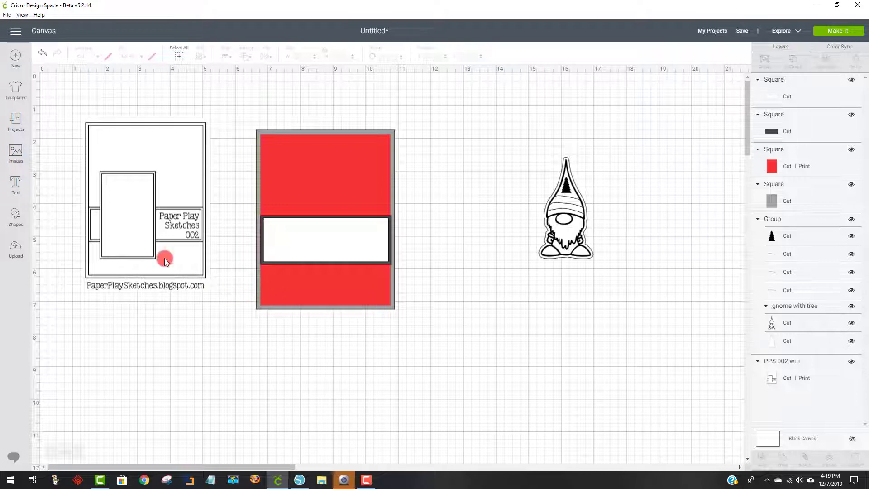
Step: Add another square, reshape it to about 2.22 by 3.46 inches and place it upright over the band, left of the card's center
{"action": "left_click", "coordinate": [176, 187]}
{"action": "left_click", "coordinate": [16, 218]}
{"action": "left_click", "coordinate": [51, 155]}
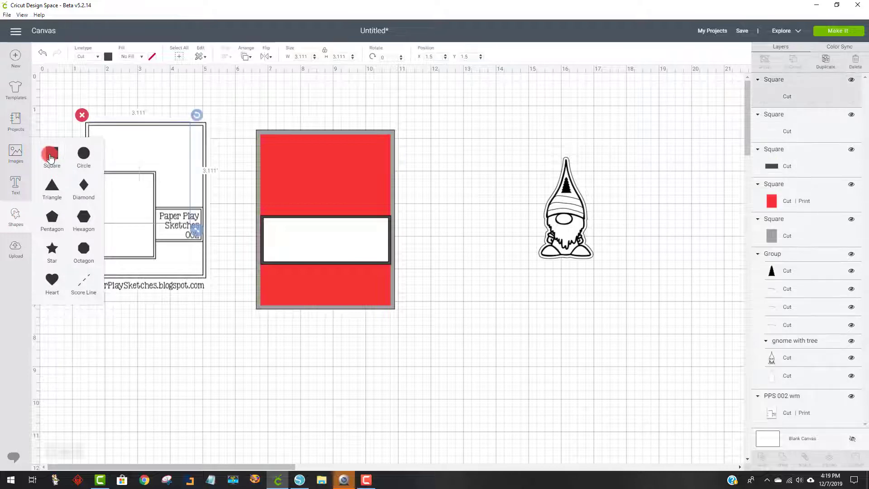
{"action": "left_click_drag", "start_coordinate": [120, 171], "coordinate": [466, 196]}
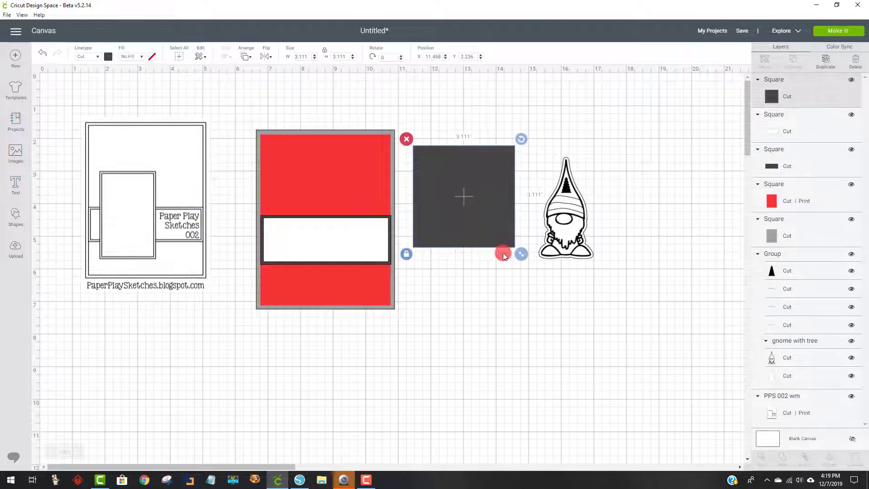
{"action": "left_click", "coordinate": [409, 254]}
{"action": "left_click_drag", "start_coordinate": [524, 260], "coordinate": [501, 272]}
{"action": "left_click_drag", "start_coordinate": [490, 236], "coordinate": [322, 241]}
{"action": "left_click_drag", "start_coordinate": [355, 297], "coordinate": [348, 294]}
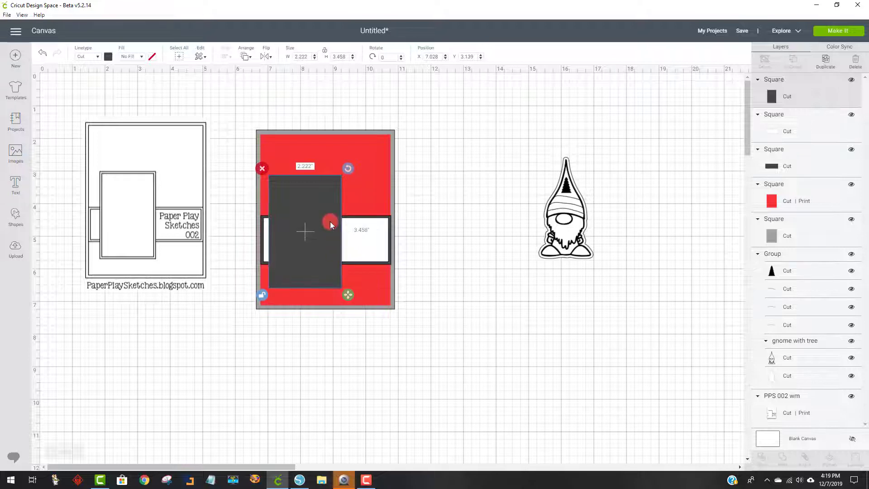
{"action": "left_click_drag", "start_coordinate": [325, 191], "coordinate": [324, 206]}
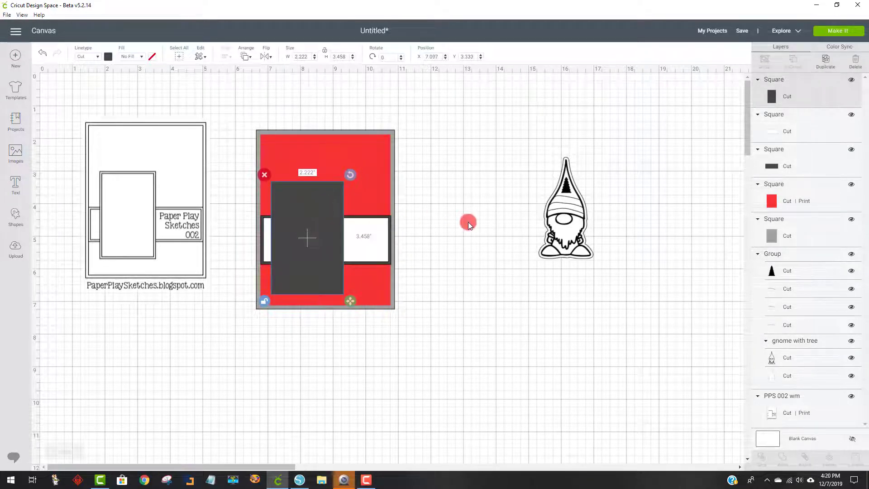
{"action": "left_click", "coordinate": [468, 222]}
Step: Duplicate the upright dark rectangle, recolor the copy white, shrink it slightly and center it on the dark one as a matted panel
{"action": "left_click", "coordinate": [328, 238]}
{"action": "left_click", "coordinate": [829, 64]}
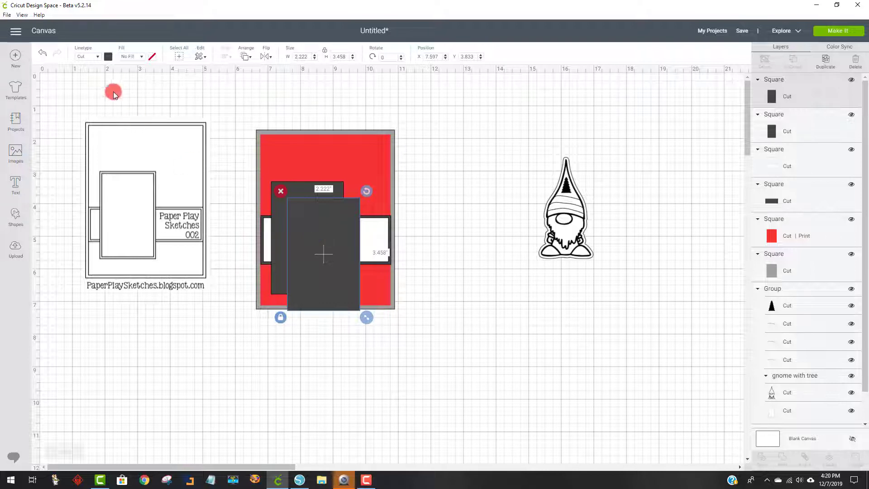
{"action": "left_click", "coordinate": [108, 57]}
{"action": "left_click", "coordinate": [129, 90]}
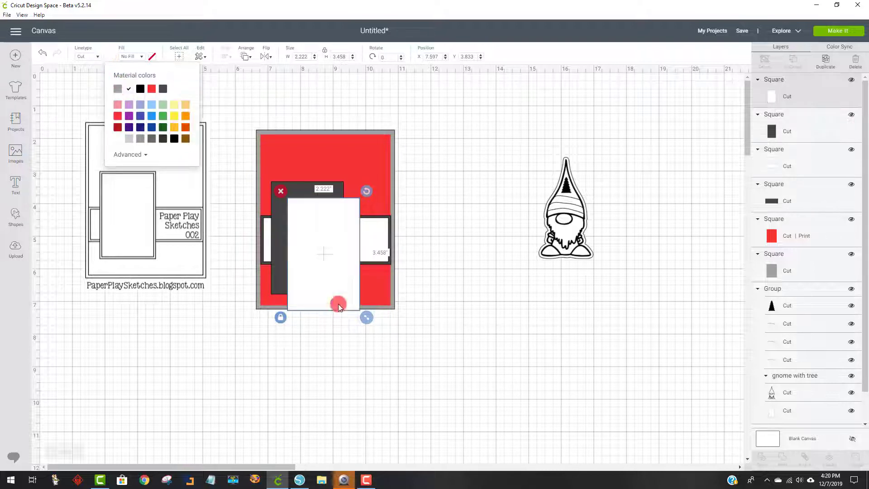
{"action": "left_click_drag", "start_coordinate": [366, 322], "coordinate": [359, 312]}
{"action": "left_click_drag", "start_coordinate": [333, 272], "coordinate": [327, 231]}
{"action": "left_click", "coordinate": [479, 315]}
{"action": "left_click", "coordinate": [548, 325]}
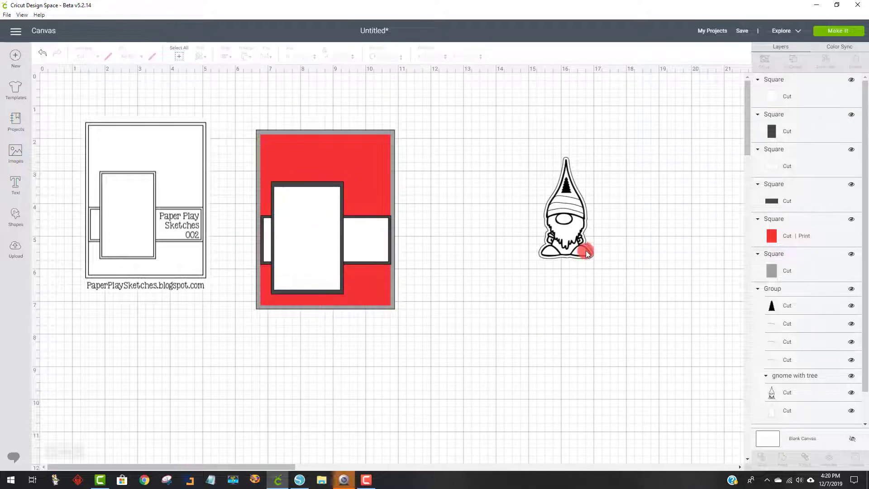
Step: Bring the gnome group to the front, place it on the upright white panel and scale it to about 1.59 by 2.97 inches
{"action": "left_click_drag", "start_coordinate": [574, 233], "coordinate": [517, 251]}
{"action": "right_click", "coordinate": [517, 251]}
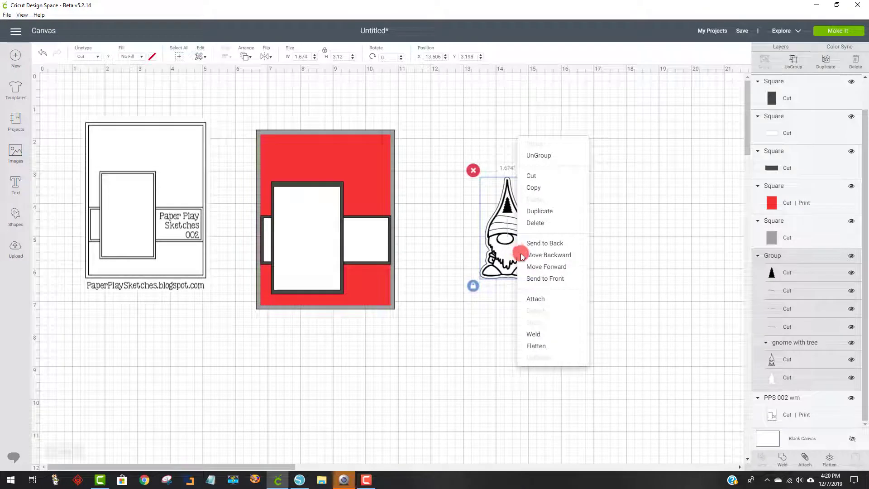
{"action": "left_click", "coordinate": [552, 281]}
{"action": "left_click_drag", "start_coordinate": [504, 240], "coordinate": [302, 245]}
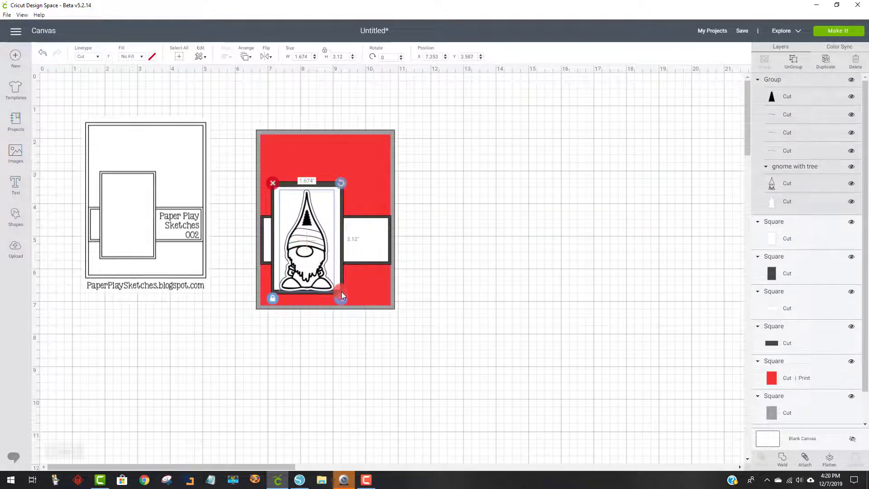
{"action": "left_click_drag", "start_coordinate": [339, 293], "coordinate": [337, 292]}
{"action": "left_click_drag", "start_coordinate": [308, 249], "coordinate": [309, 250]}
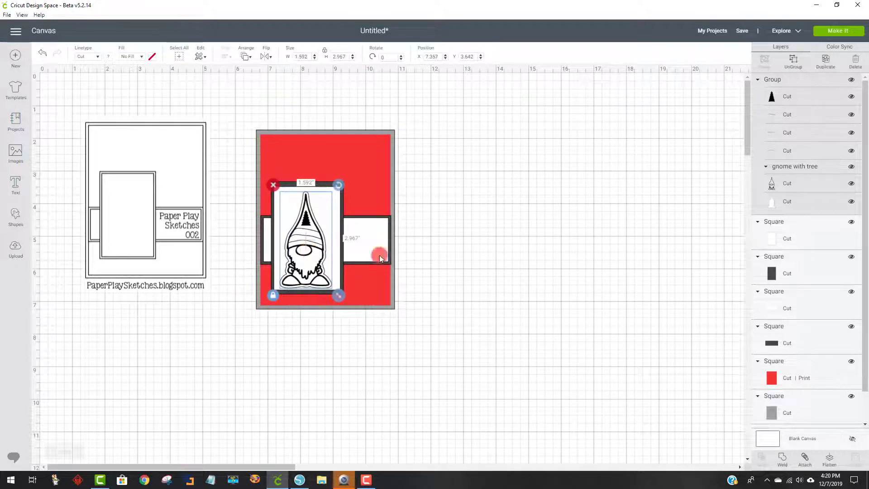
Step: Add a new text object reading "There's gnome"
{"action": "left_click", "coordinate": [566, 263]}
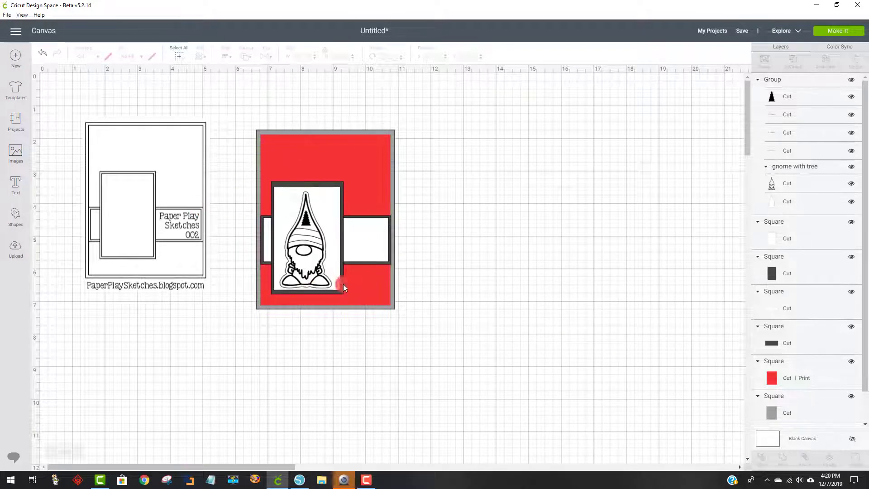
{"action": "left_click", "coordinate": [299, 154]}
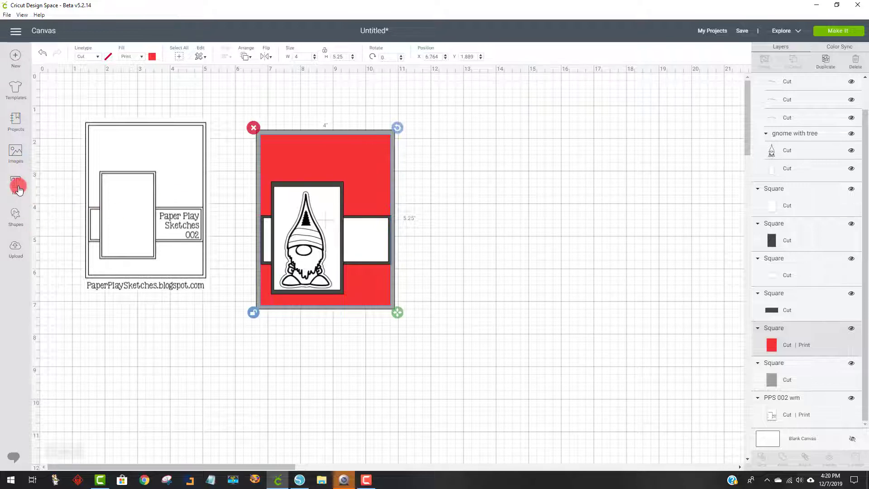
{"action": "left_click", "coordinate": [18, 187]}
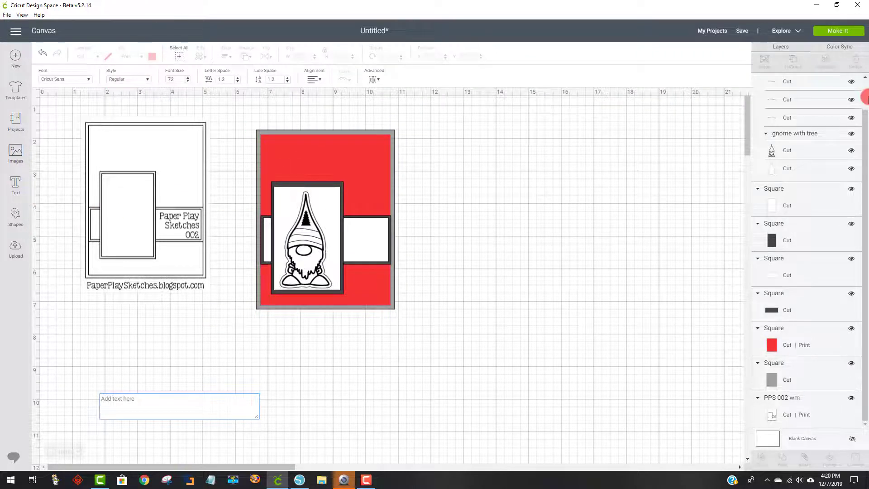
{"action": "type", "text": "There's"}
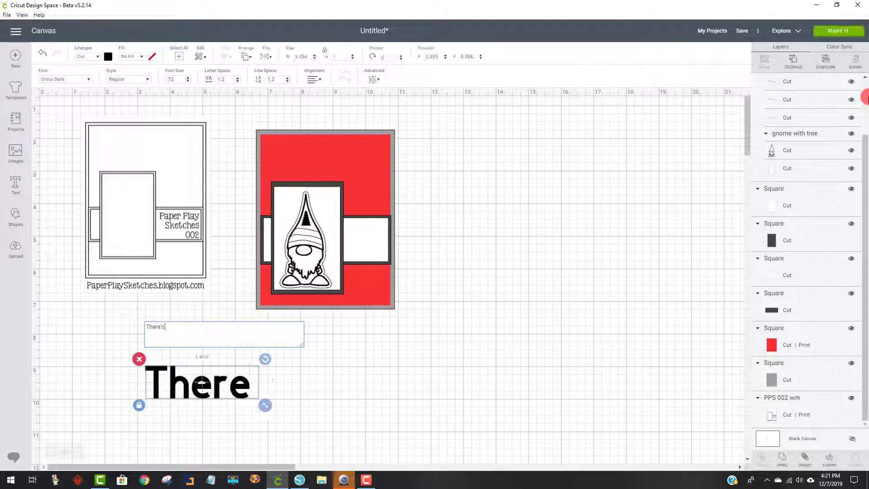
{"action": "type", "text": " gnome"}
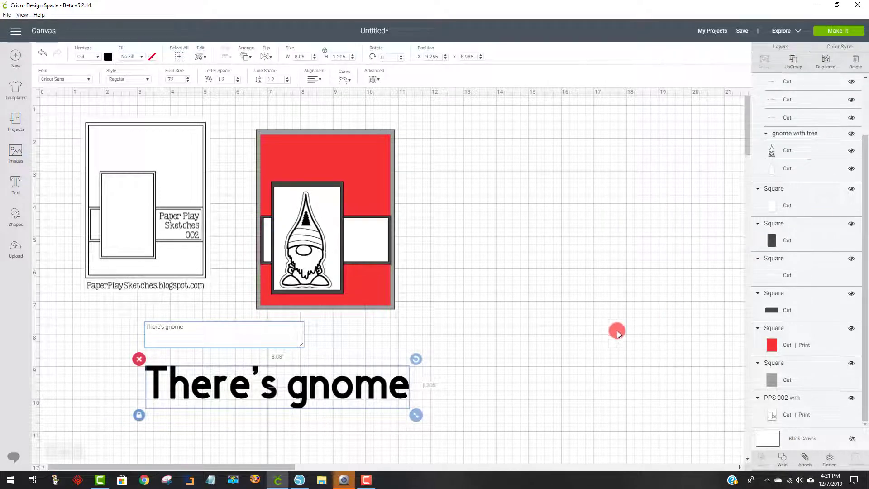
Step: Scale the "There's gnome" text to about 3.58 by 0.58 inches and place it on the red panel above the gnome
{"action": "left_click_drag", "start_coordinate": [416, 415], "coordinate": [372, 189]}
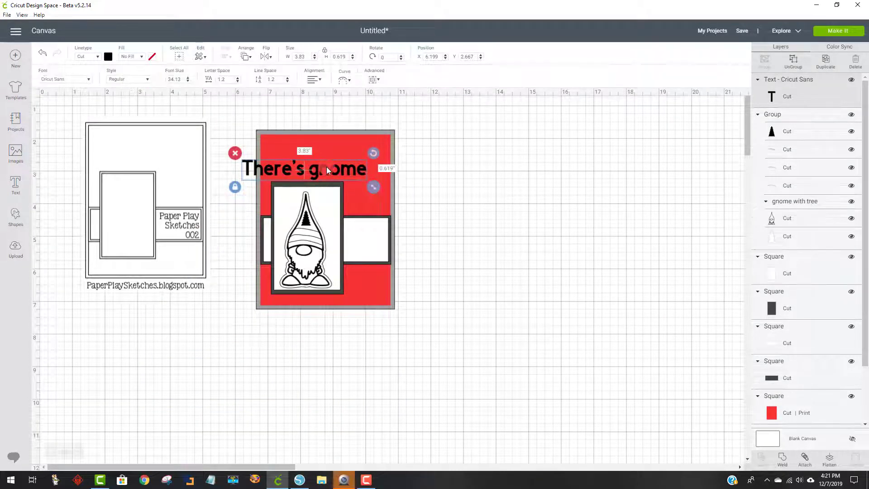
{"action": "left_click_drag", "start_coordinate": [327, 167], "coordinate": [350, 154]}
{"action": "left_click_drag", "start_coordinate": [396, 174], "coordinate": [379, 168]}
{"action": "left_click", "coordinate": [356, 158]}
{"action": "left_click", "coordinate": [427, 170]}
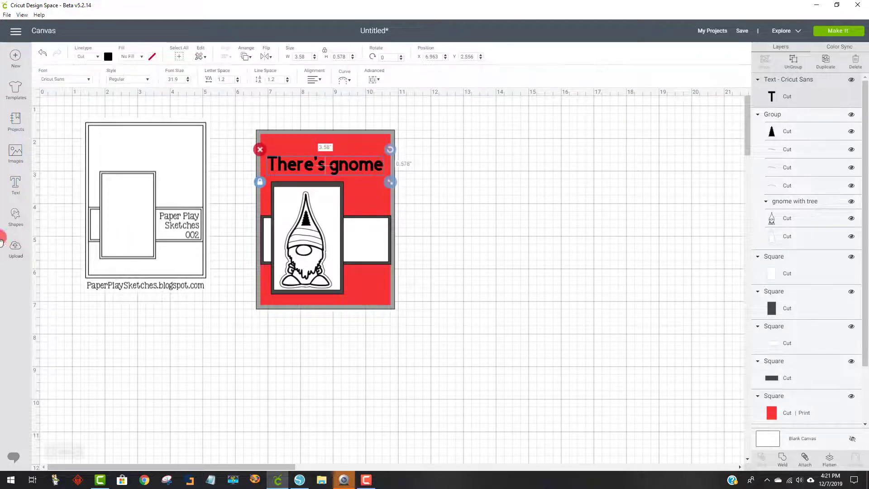
{"action": "left_click", "coordinate": [18, 189]}
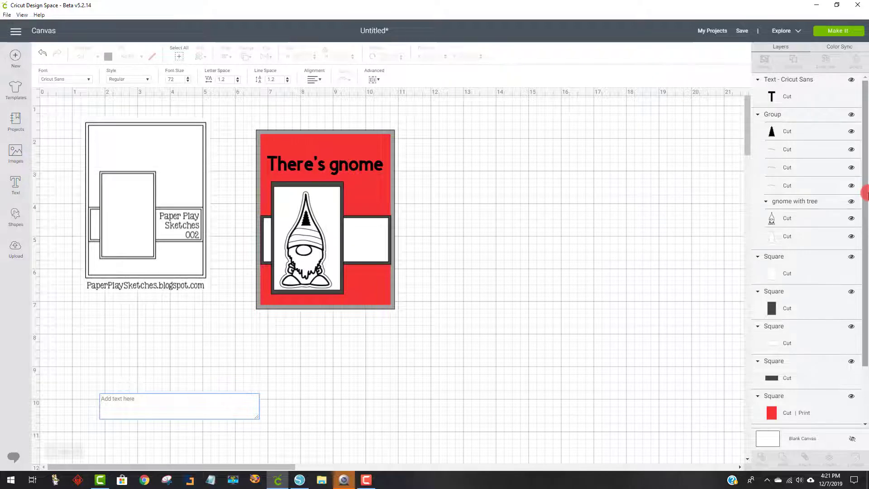
{"action": "type", "text": "IBE"}
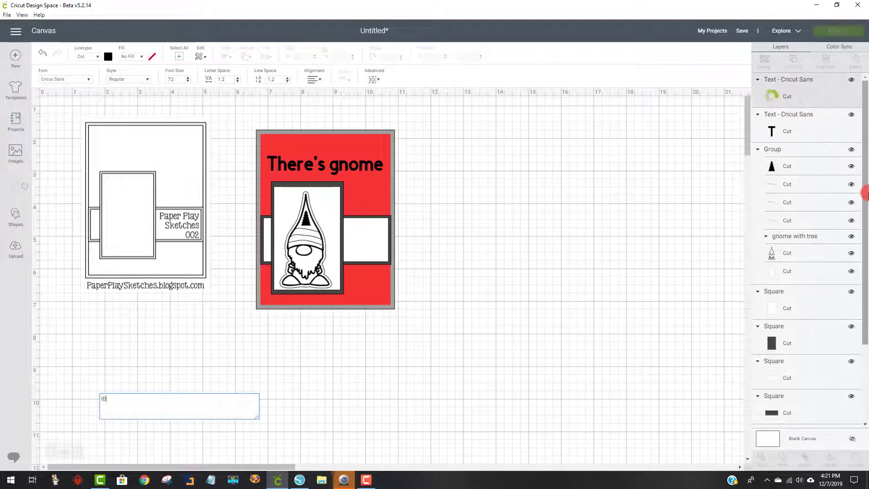
{"action": "key", "text": "BackSpace"}
{"action": "key", "text": "BackSpace"}
{"action": "key", "text": "BackSpace"}
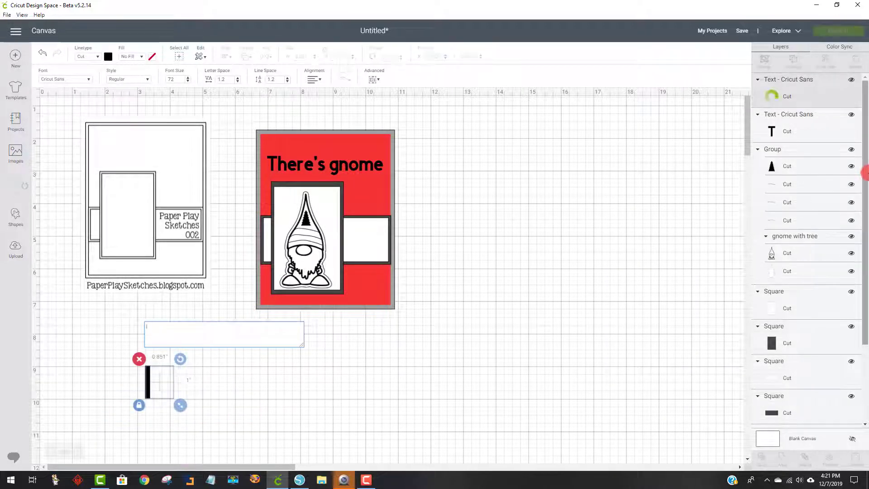
{"action": "type", "text": "ONE"}
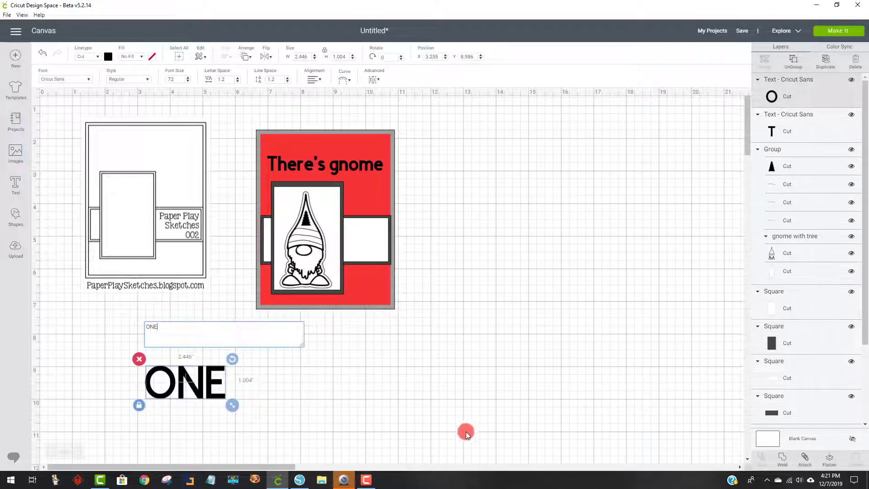
{"action": "left_click", "coordinate": [222, 390]}
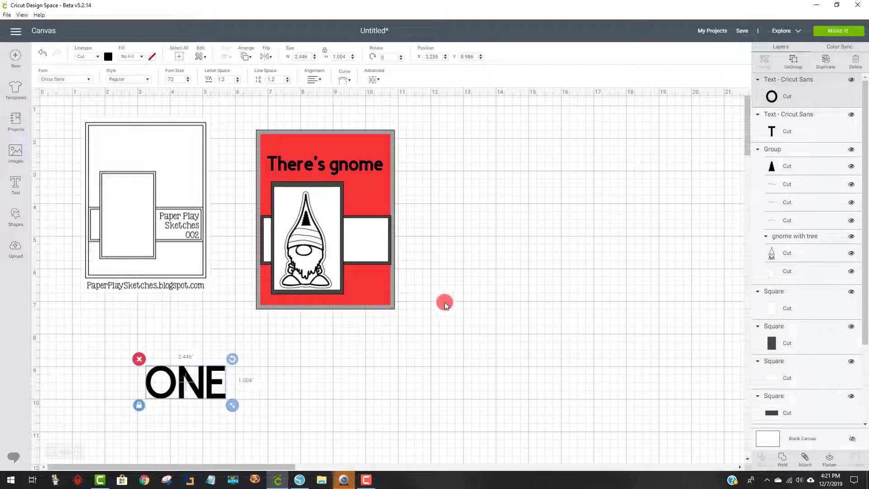
{"action": "left_click", "coordinate": [177, 379]}
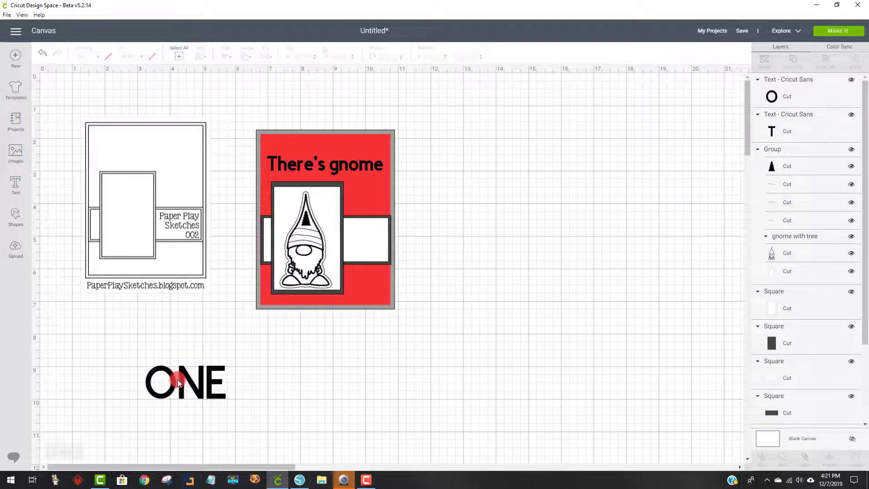
{"action": "double_click", "coordinate": [179, 382]}
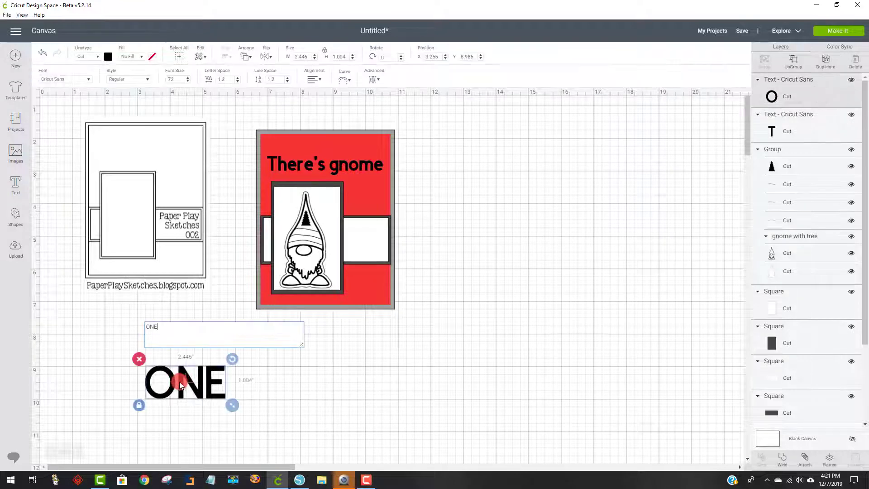
{"action": "left_click", "coordinate": [156, 324]}
{"action": "key", "text": "Return"}
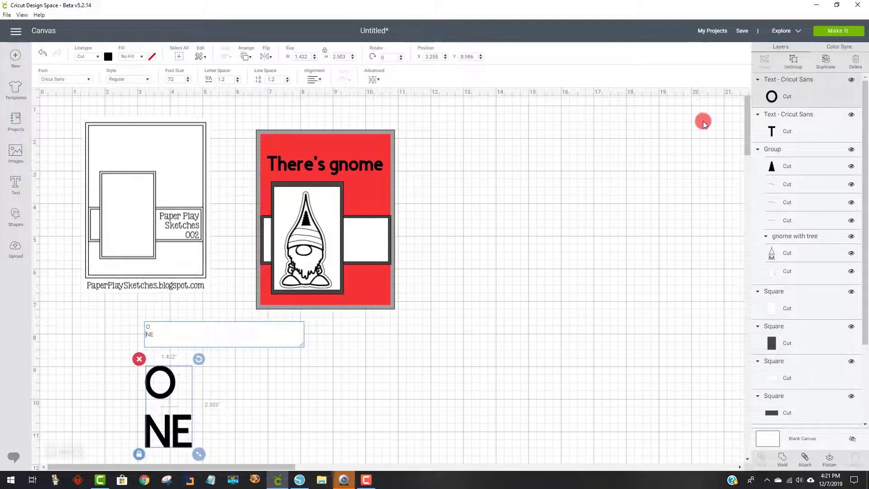
{"action": "left_click", "coordinate": [150, 334]}
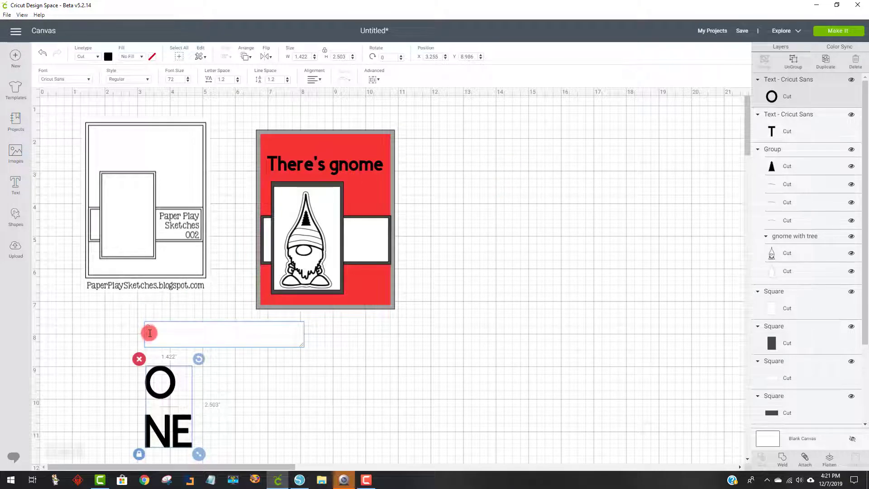
{"action": "key", "text": "Return"}
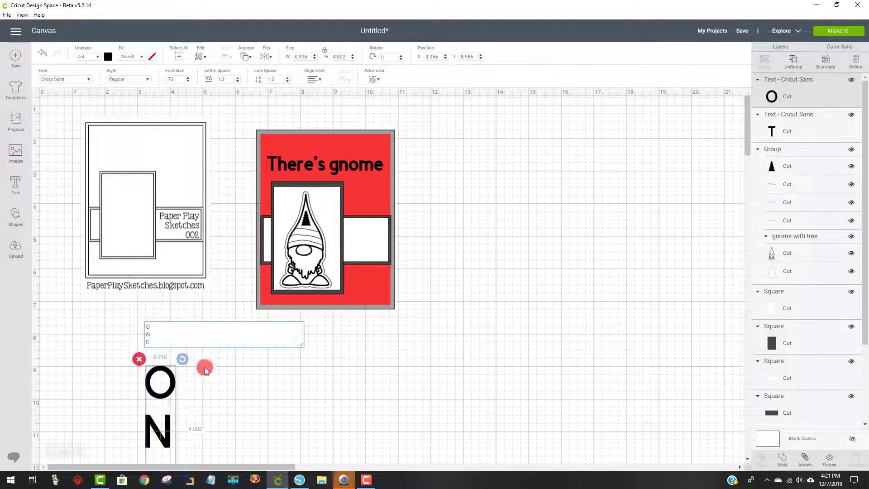
{"action": "left_click", "coordinate": [138, 361]}
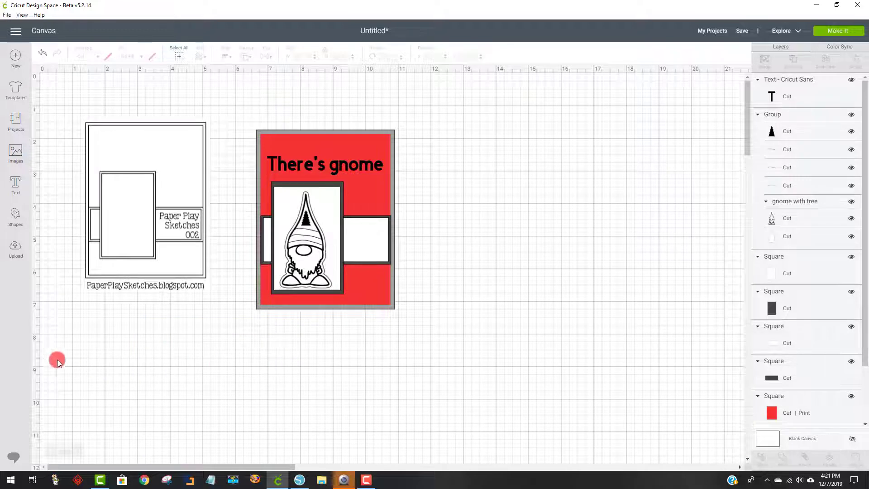
Step: Add the text "ONE" with each letter on its own line, enlarge it to about 1.08 by 4.70 inches and place it beside the card
{"action": "left_click", "coordinate": [14, 182]}
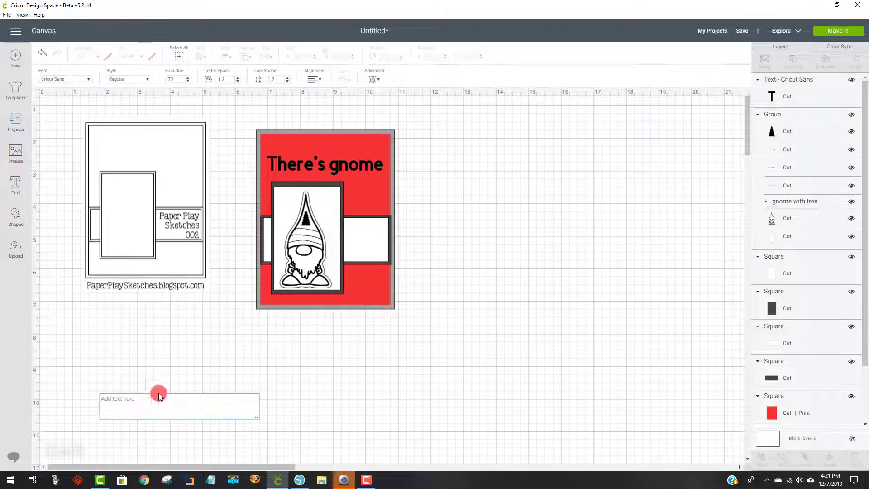
{"action": "type", "text": "O "}
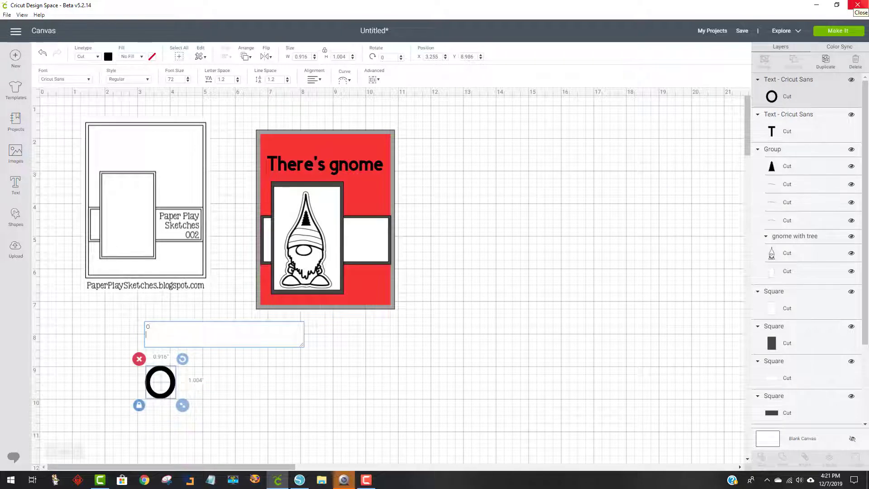
{"action": "type", "text": "N "}
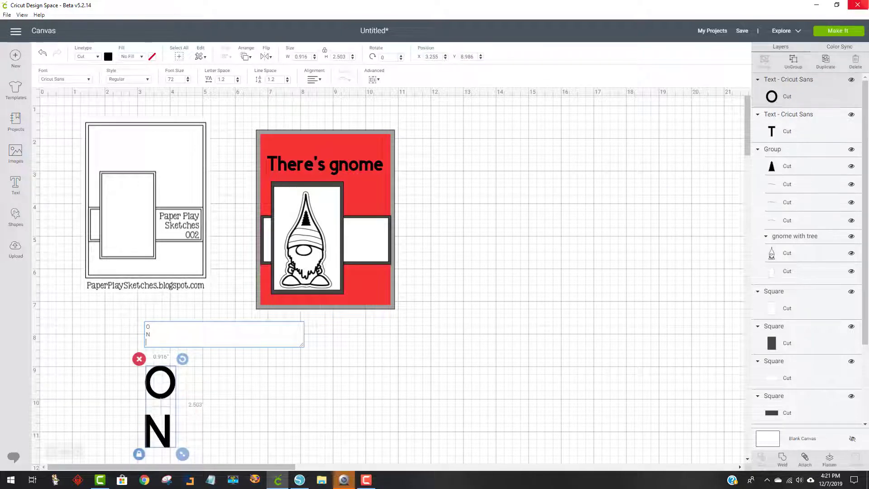
{"action": "type", "text": "E"}
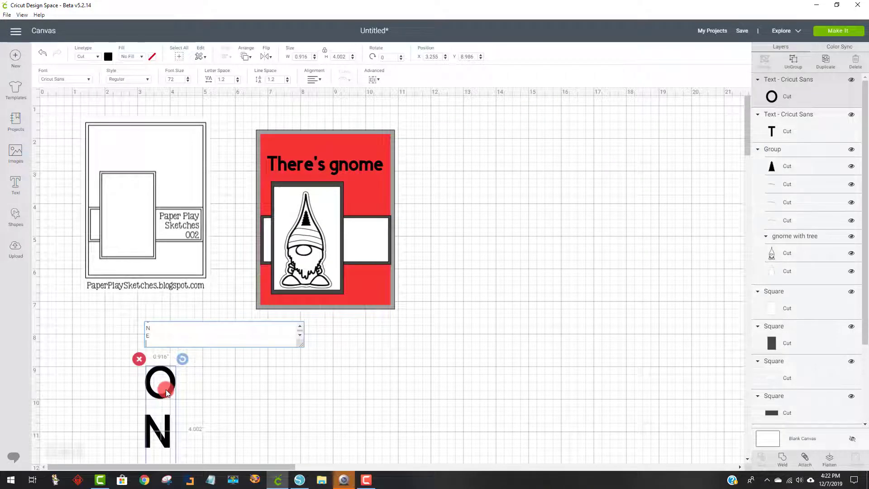
{"action": "left_click_drag", "start_coordinate": [163, 394], "coordinate": [489, 317]}
{"action": "left_click_drag", "start_coordinate": [484, 349], "coordinate": [532, 376]}
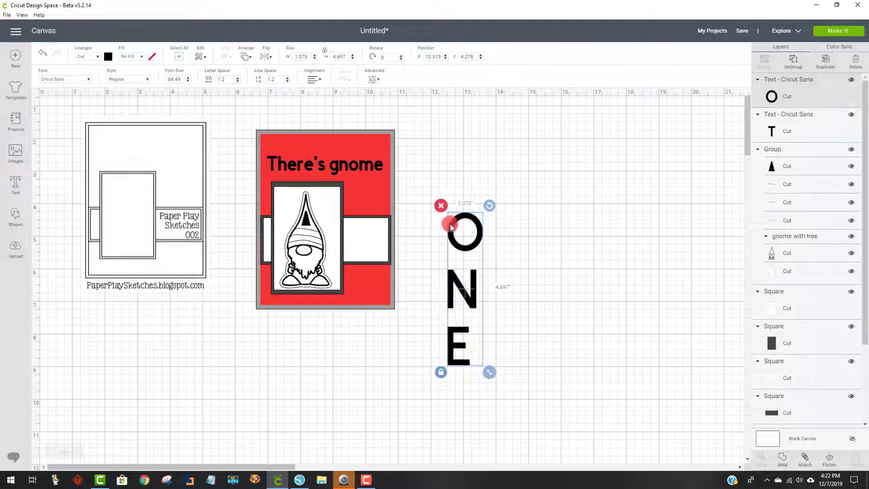
{"action": "left_click_drag", "start_coordinate": [450, 272], "coordinate": [450, 297]}
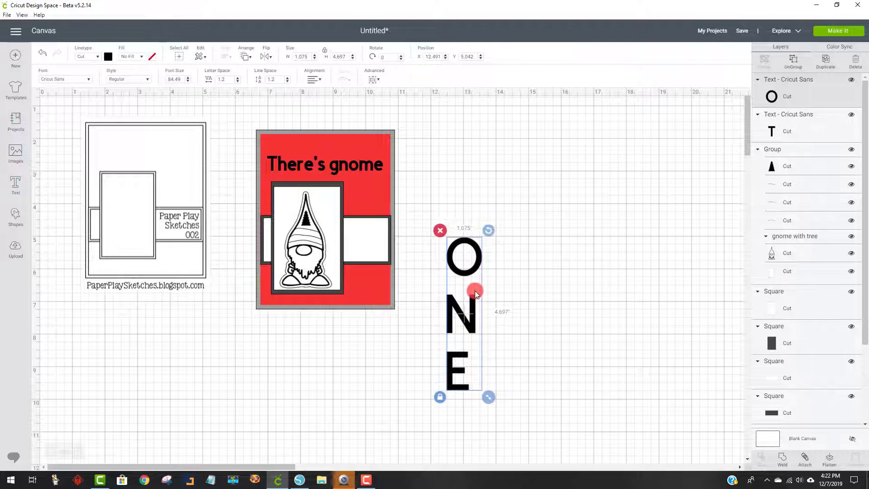
Step: Center-align the stacked "ONE" text and scale it down to about 0.82 by 3.59 inches
{"action": "left_click", "coordinate": [314, 80]}
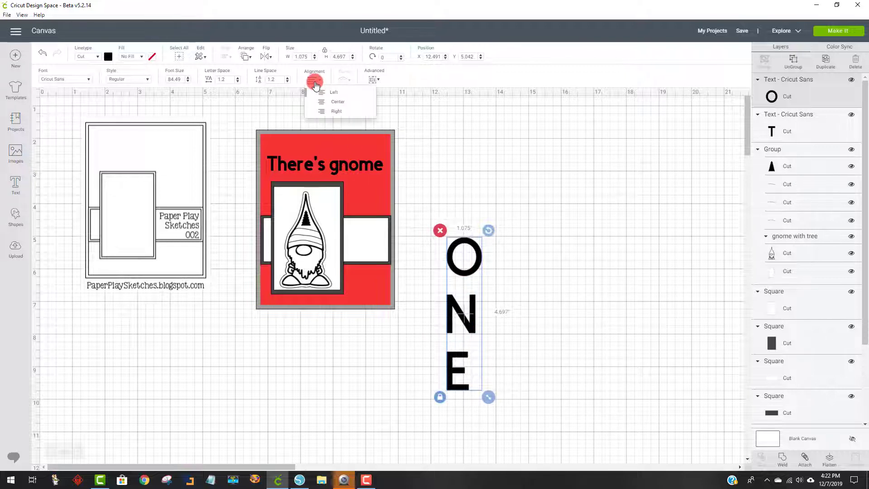
{"action": "left_click", "coordinate": [340, 100]}
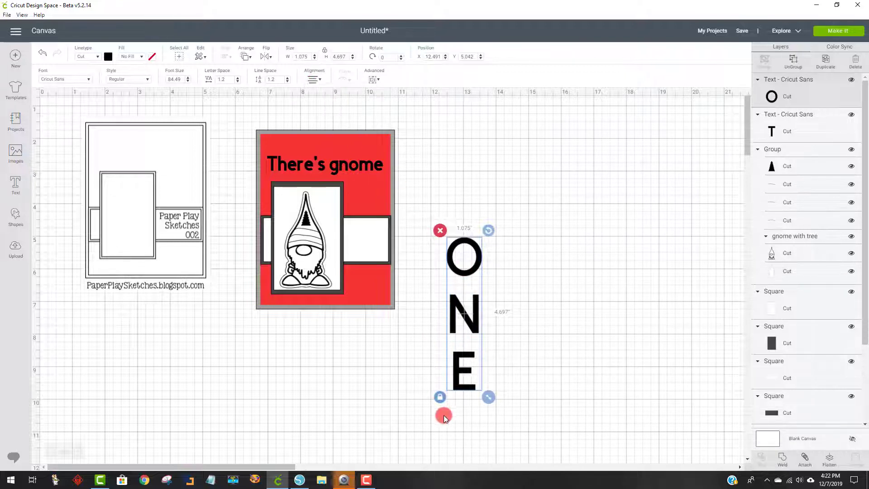
{"action": "left_click_drag", "start_coordinate": [493, 399], "coordinate": [481, 363]}
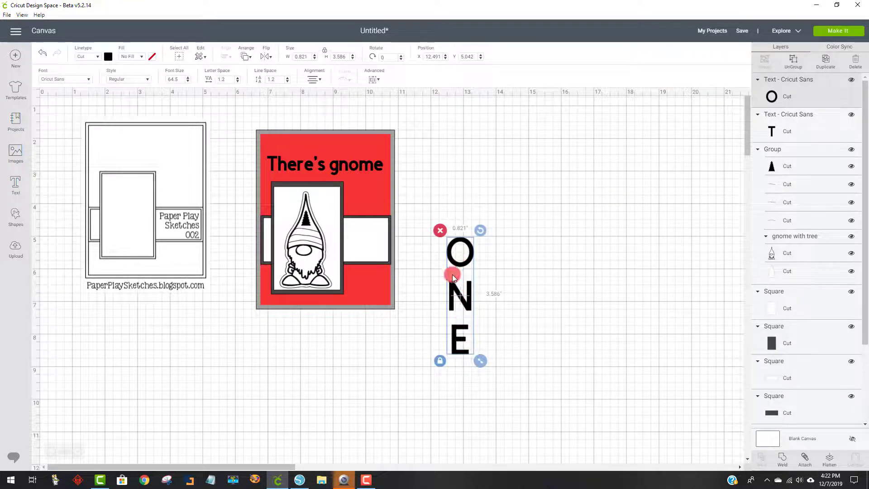
Step: Ungroup the stacked "ONE" text to letters and move the N straight up to sit close beneath the O
{"action": "left_click", "coordinate": [375, 79]}
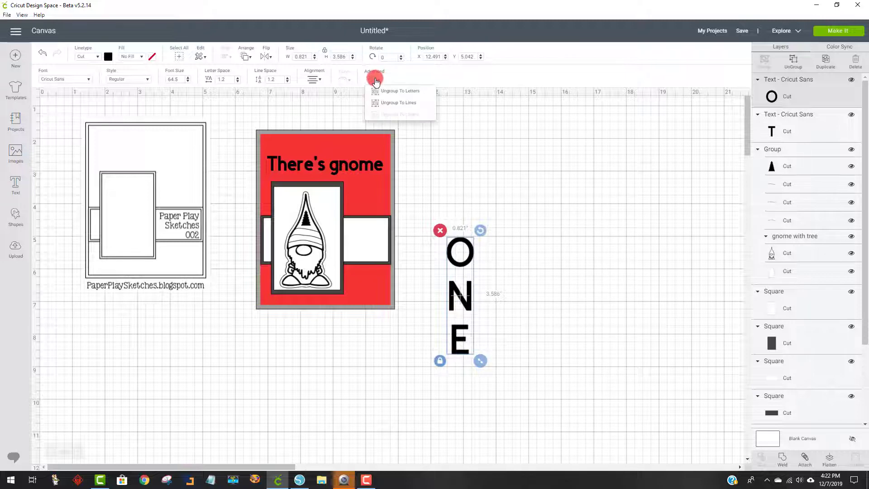
{"action": "left_click", "coordinate": [398, 91]}
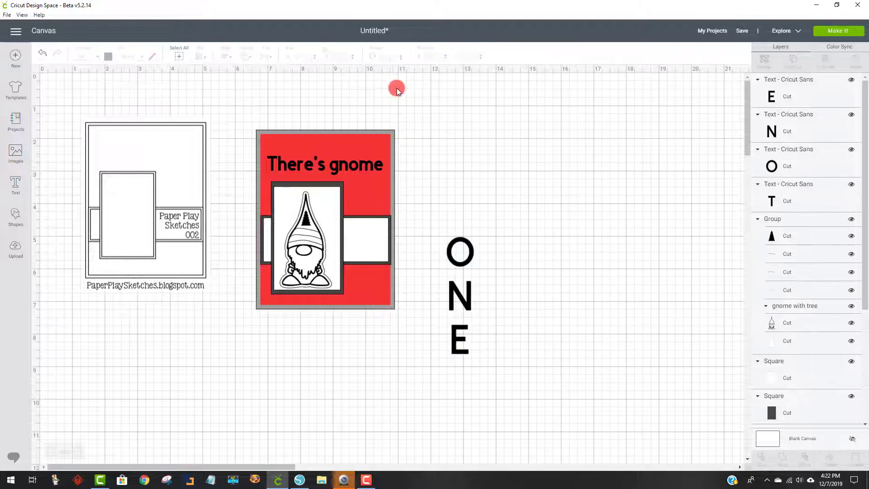
{"action": "left_click", "coordinate": [467, 300]}
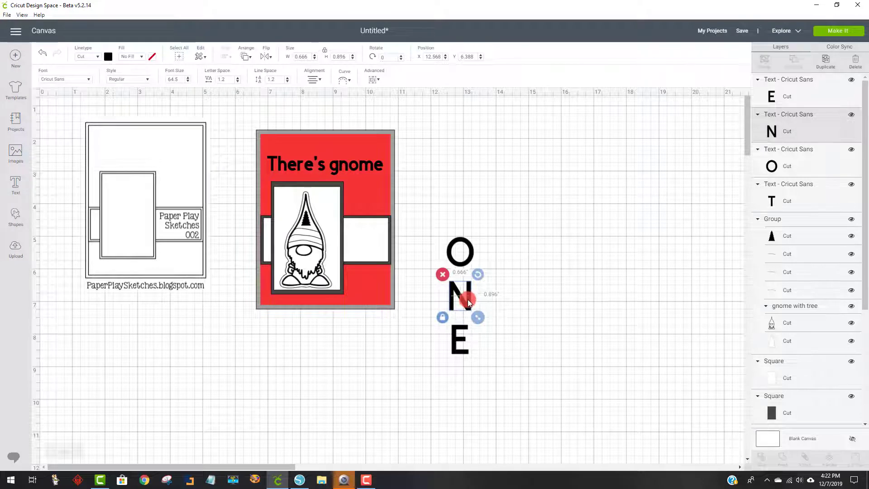
{"action": "key", "text": "Up"}
{"action": "key", "text": "Up"}
{"action": "key", "text": "Up"}
{"action": "key", "text": "Up"}
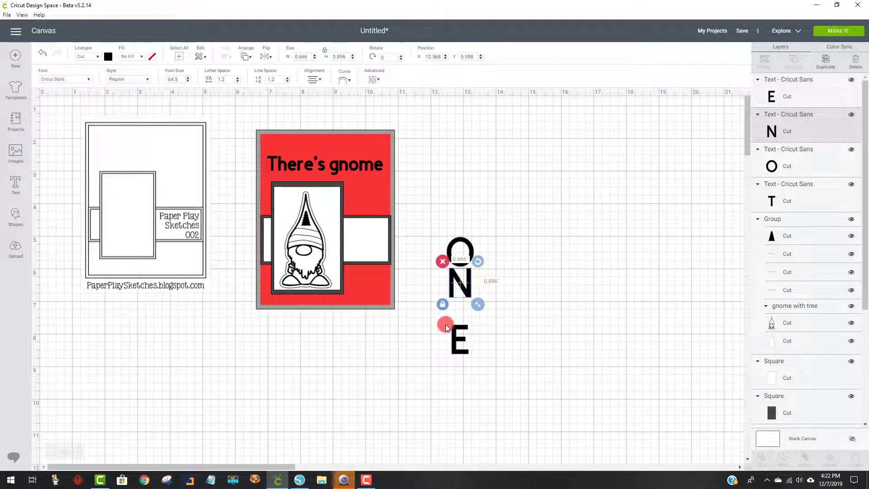
Step: Move the E straight up to sit close beneath the N, matching the tight gap between the O and N
{"action": "left_click", "coordinate": [452, 330]}
{"action": "key", "text": "Up"}
{"action": "key", "text": "Up"}
{"action": "key", "text": "Up"}
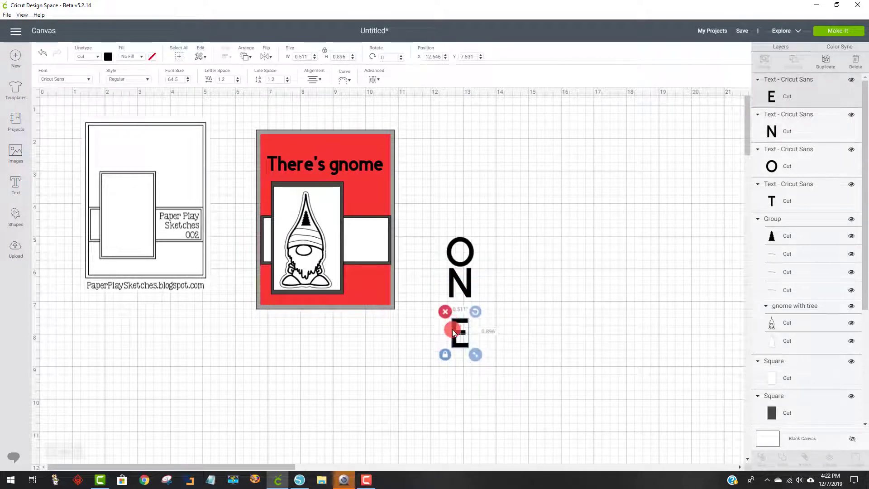
{"action": "key", "text": "Up"}
{"action": "key", "text": "Up"}
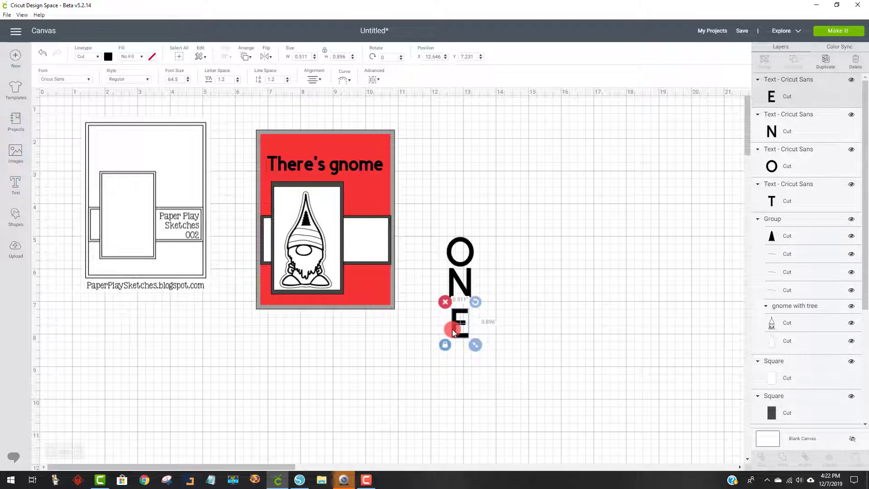
{"action": "key", "text": "Up"}
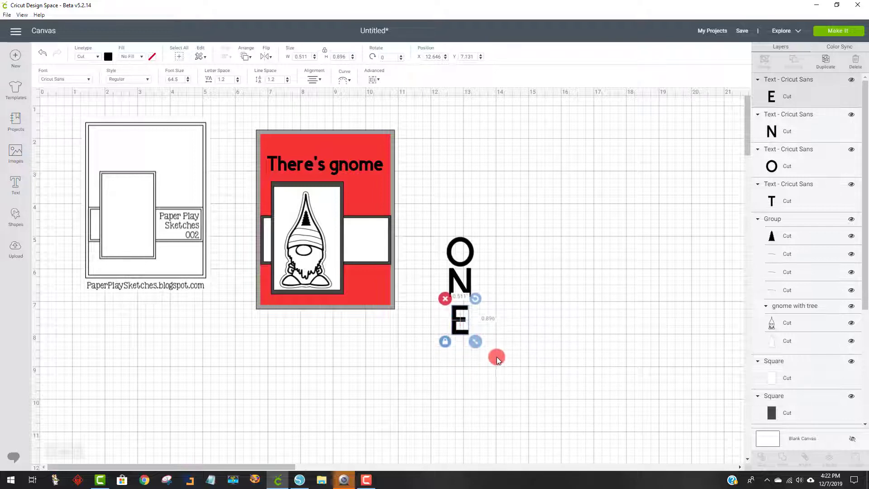
{"action": "left_click", "coordinate": [465, 360]}
{"action": "left_click_drag", "start_coordinate": [457, 331], "coordinate": [457, 326]}
{"action": "left_click", "coordinate": [501, 335]}
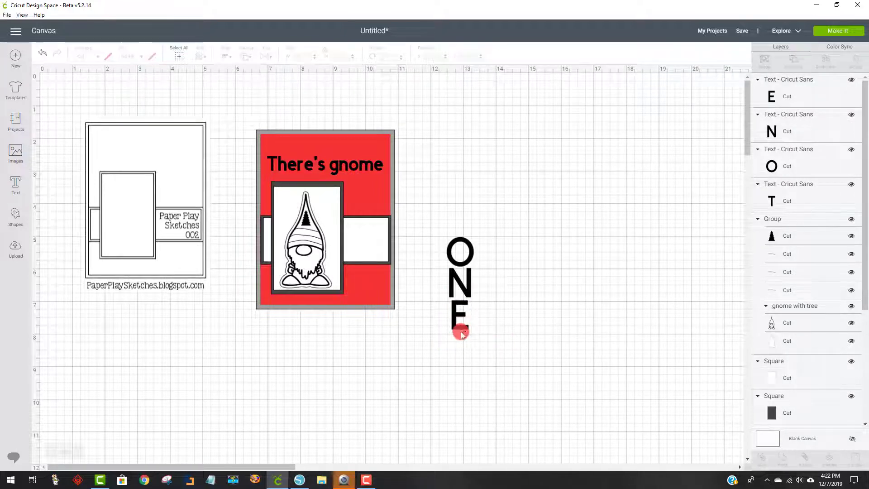
Step: Left-align the letters O, N and E of the stacked "ONE" text with one another
{"action": "left_click_drag", "start_coordinate": [462, 326], "coordinate": [454, 330]}
{"action": "left_click", "coordinate": [507, 368]}
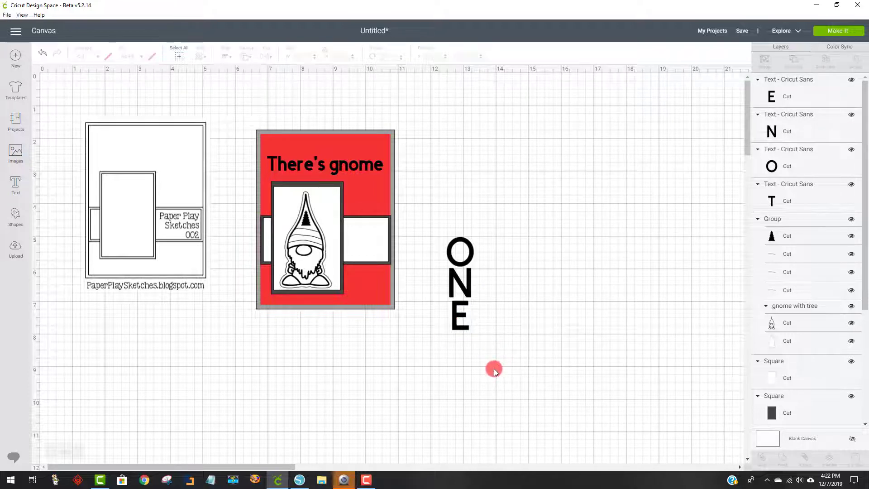
{"action": "left_click_drag", "start_coordinate": [493, 369], "coordinate": [428, 223]}
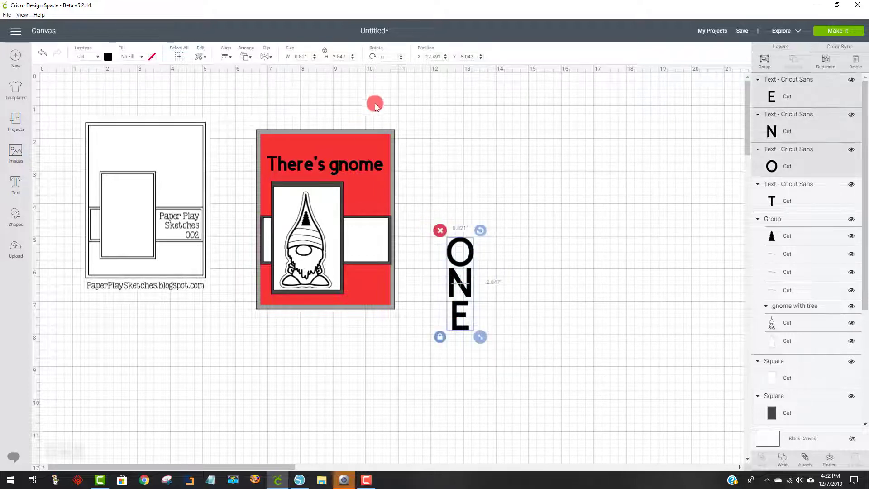
{"action": "left_click", "coordinate": [227, 56]}
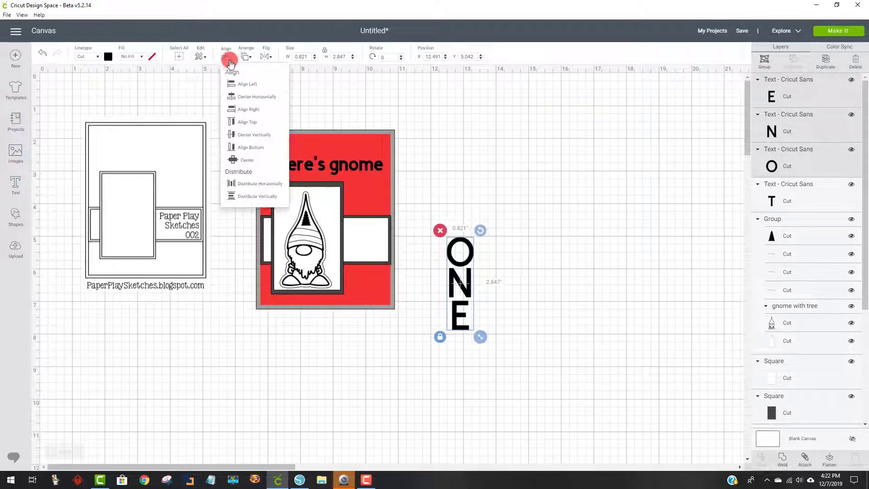
{"action": "left_click", "coordinate": [234, 83]}
{"action": "left_click", "coordinate": [524, 269]}
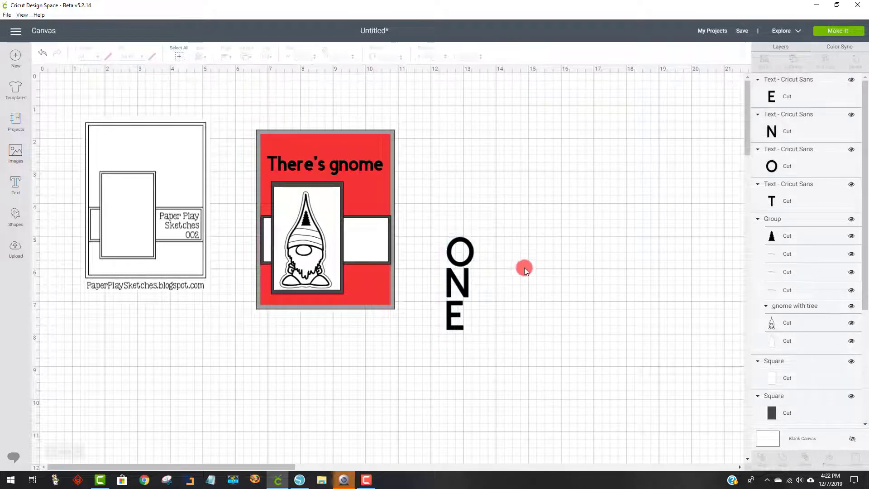
{"action": "left_click_drag", "start_coordinate": [493, 367], "coordinate": [442, 256]}
{"action": "left_click", "coordinate": [531, 262]}
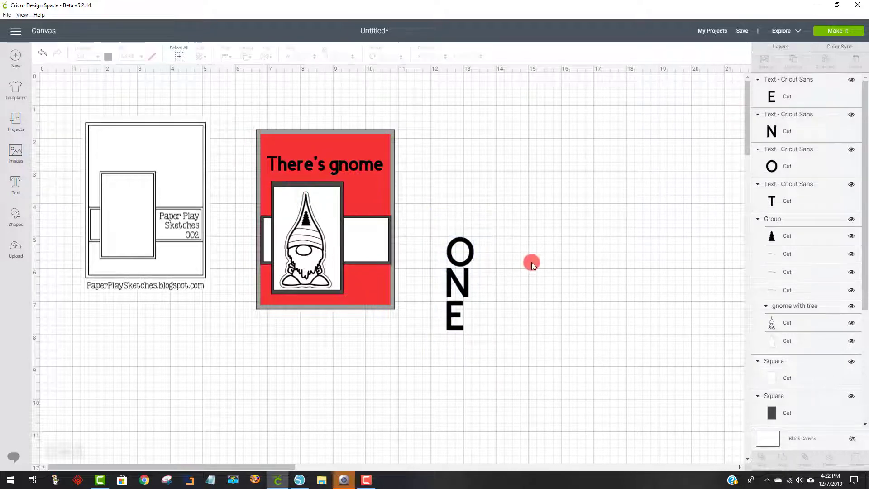
Step: Enlarge the N to about 0.71 by 0.95 inches and shift it slightly right beneath the O
{"action": "left_click", "coordinate": [469, 284]}
{"action": "left_click_drag", "start_coordinate": [481, 304], "coordinate": [470, 287]}
{"action": "left_click", "coordinate": [485, 331]}
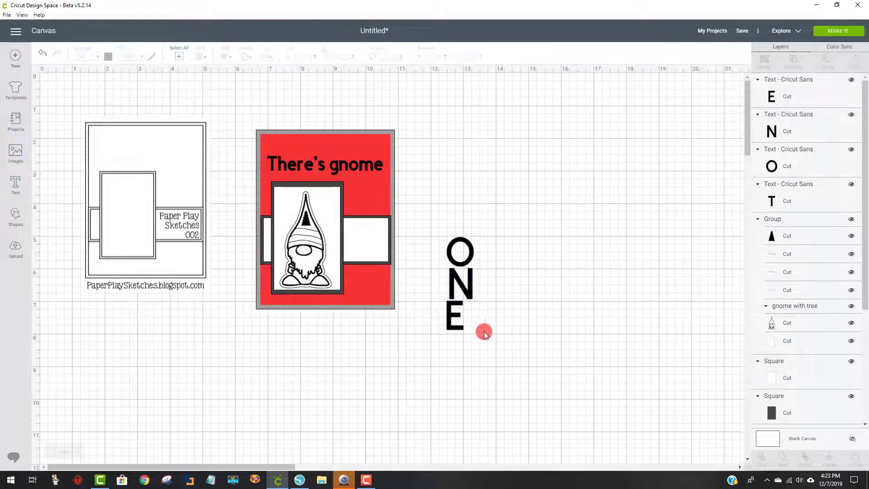
Step: Shift the E slightly right and, with its proportions unlocked, reshape it to about 0.76 by 0.98 inches
{"action": "left_click", "coordinate": [459, 329]}
{"action": "left_click_drag", "start_coordinate": [474, 338], "coordinate": [502, 345]}
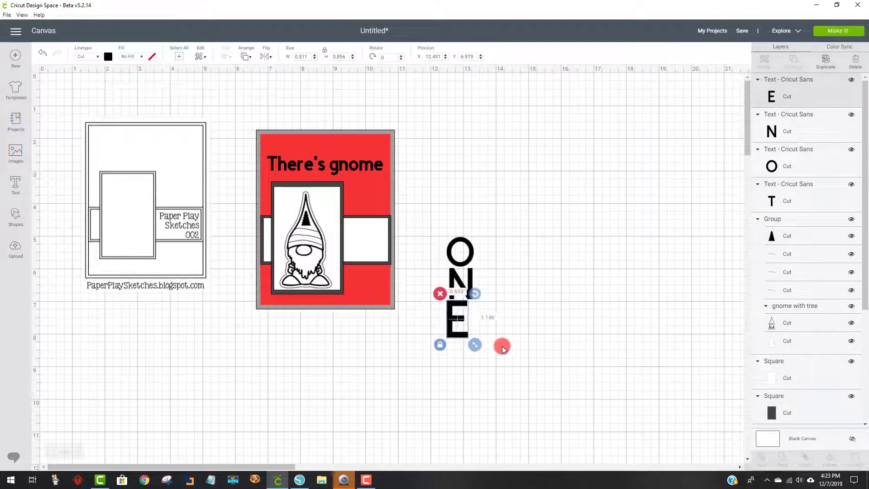
{"action": "left_click_drag", "start_coordinate": [452, 318], "coordinate": [457, 320]}
{"action": "mouse_move", "coordinate": [483, 346]}
{"action": "left_mouse_down"}
{"action": "mouse_move", "coordinate": [457, 333]}
{"action": "mouse_move", "coordinate": [479, 340]}
{"action": "left_mouse_up"}
{"action": "left_click", "coordinate": [445, 345]}
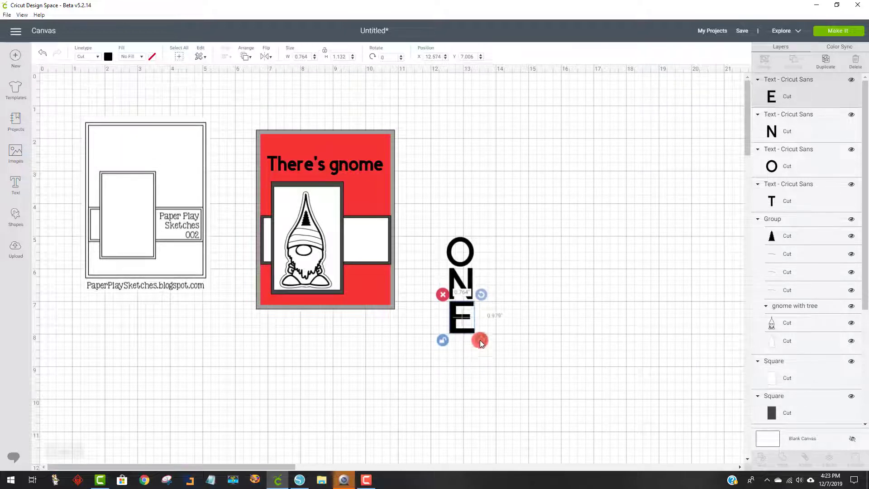
Step: Unlock the O's proportions and widen it slightly, keeping it centered above the N
{"action": "left_click", "coordinate": [504, 287]}
{"action": "left_click", "coordinate": [470, 255]}
{"action": "left_click", "coordinate": [442, 274]}
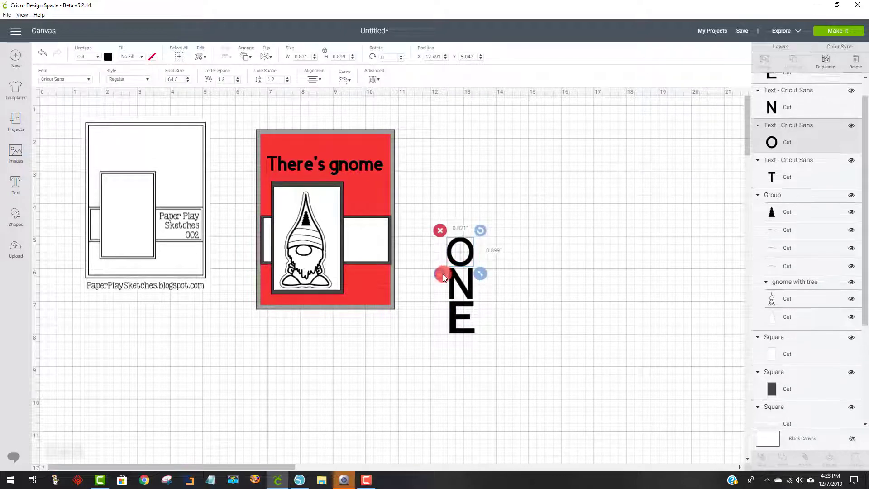
{"action": "left_click_drag", "start_coordinate": [483, 271], "coordinate": [471, 255]}
{"action": "left_click", "coordinate": [522, 344]}
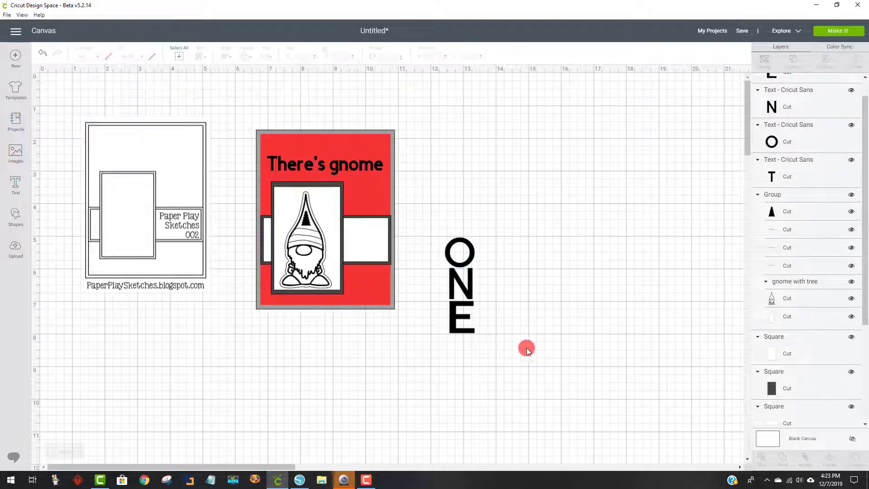
Step: Unlock the N's proportions, shorten it to about 0.91 inches high and move the E up close beneath it
{"action": "left_click", "coordinate": [470, 301]}
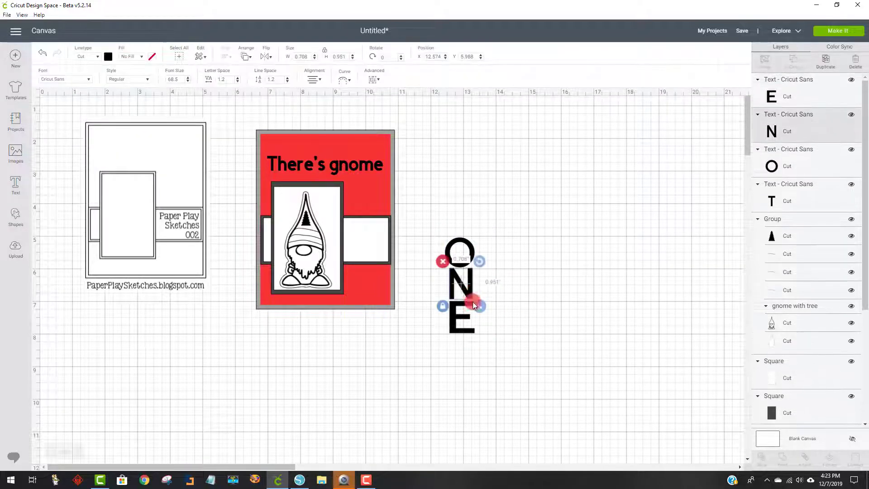
{"action": "left_click_drag", "start_coordinate": [477, 312], "coordinate": [477, 308]}
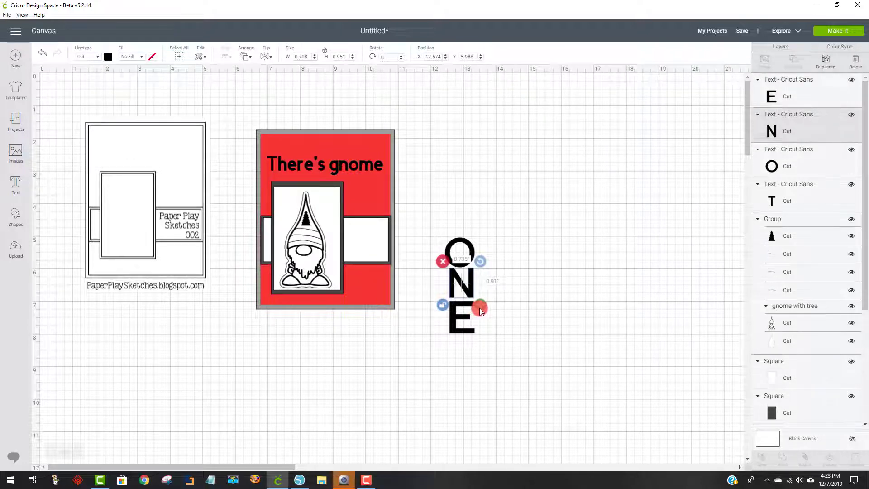
{"action": "left_click", "coordinate": [482, 346]}
{"action": "left_click", "coordinate": [460, 333]}
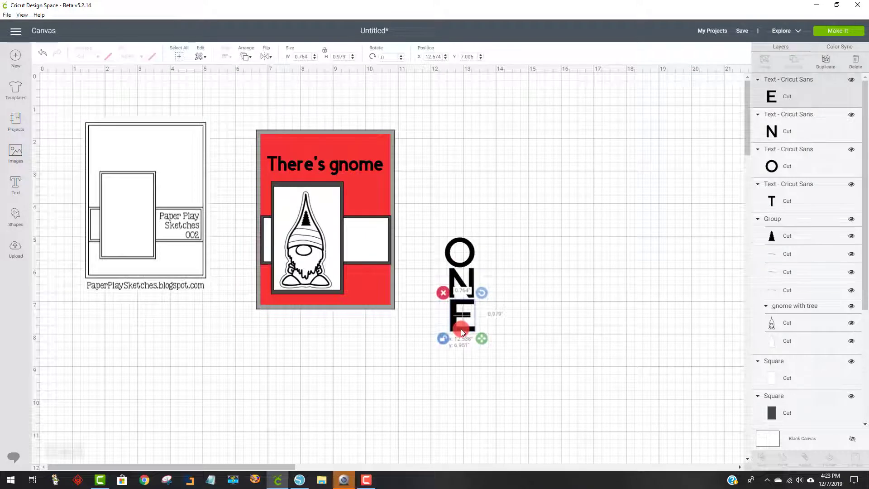
Step: Group the letters O, N and E and scale the group down to about 0.45 by 1.40 inches
{"action": "left_click_drag", "start_coordinate": [491, 366], "coordinate": [438, 233]}
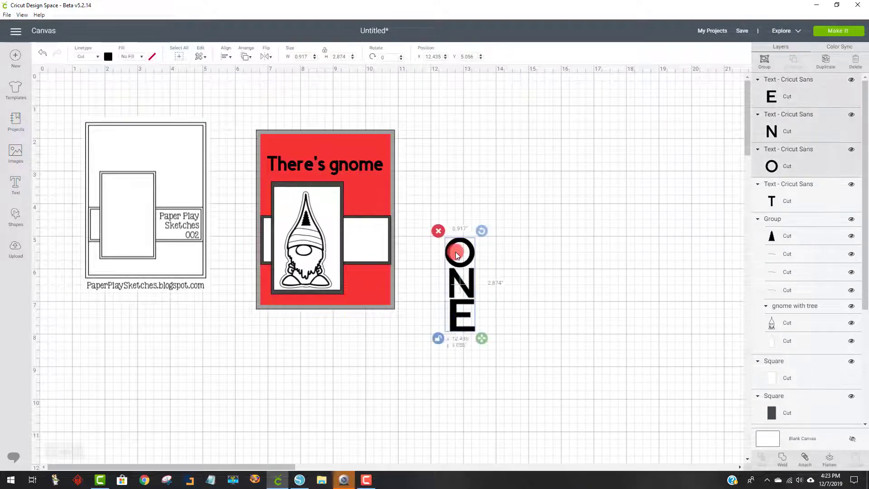
{"action": "right_click", "coordinate": [458, 249]}
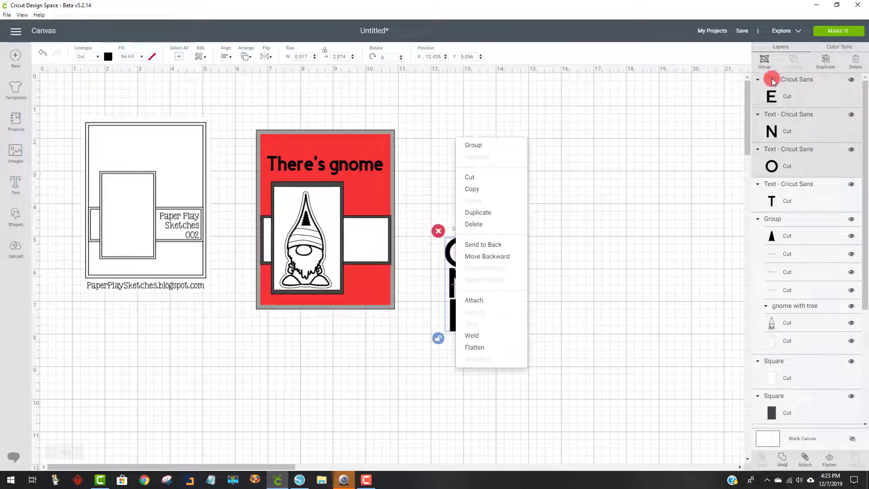
{"action": "left_click", "coordinate": [764, 61]}
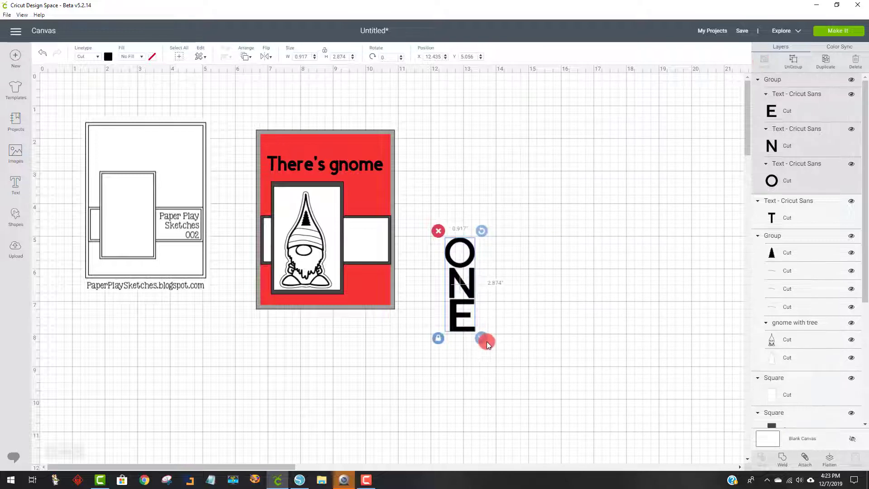
{"action": "left_click_drag", "start_coordinate": [487, 342], "coordinate": [471, 299]}
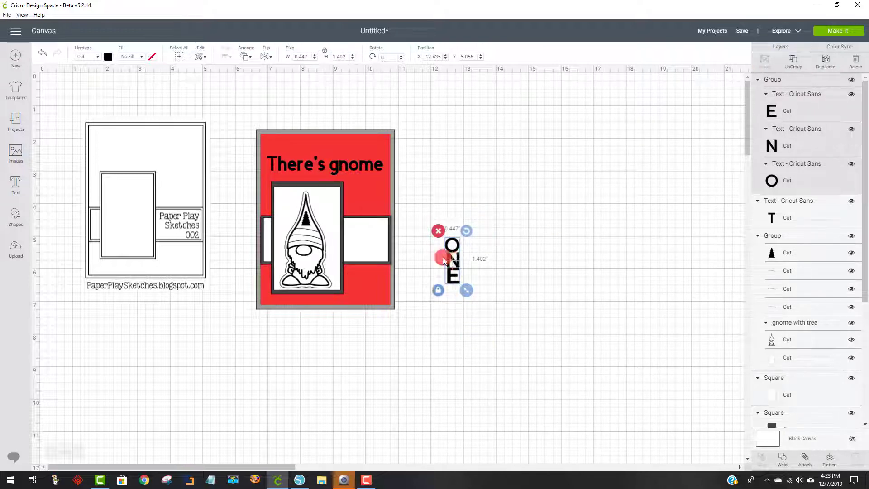
Step: Place the "ONE" group on the red panel beneath "gnome" and lower the white strip and its dark mat below it
{"action": "left_click_drag", "start_coordinate": [443, 257], "coordinate": [363, 197]}
{"action": "left_click", "coordinate": [357, 251]}
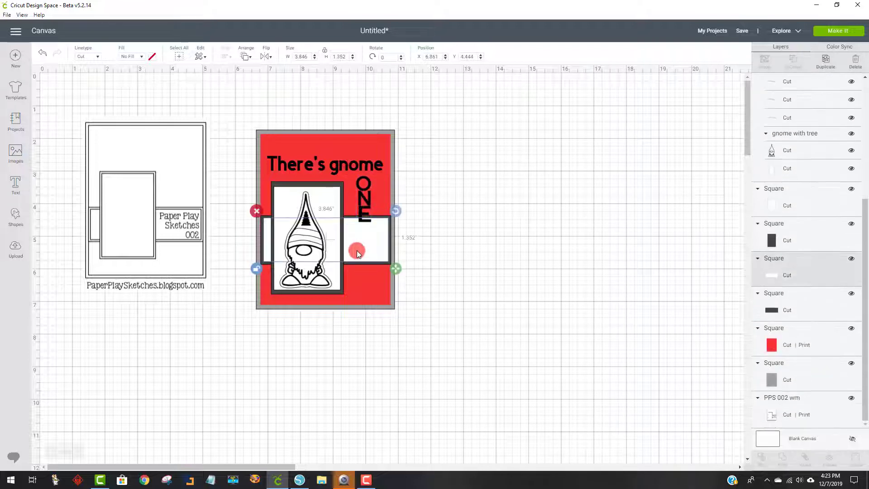
{"action": "left_click_drag", "start_coordinate": [357, 251], "coordinate": [359, 268]}
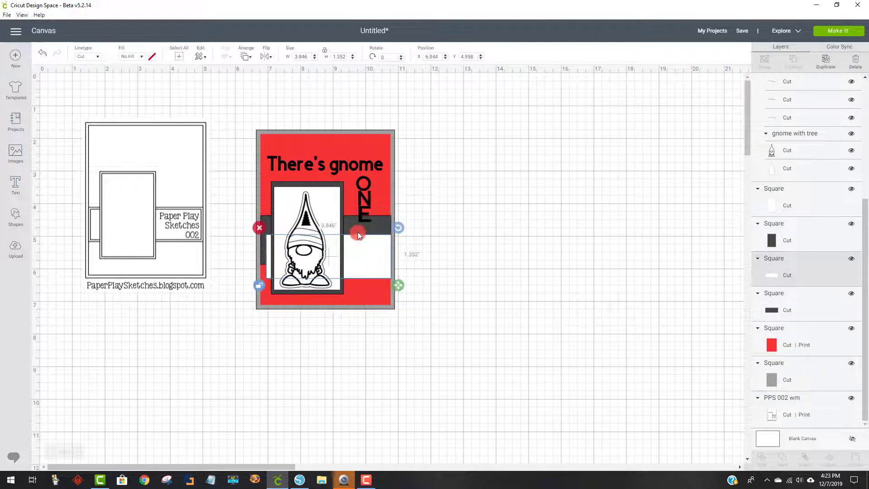
{"action": "mouse_move", "coordinate": [355, 226]}
{"action": "left_mouse_down"}
{"action": "mouse_move", "coordinate": [354, 243]}
{"action": "mouse_move", "coordinate": [360, 235]}
{"action": "left_mouse_up"}
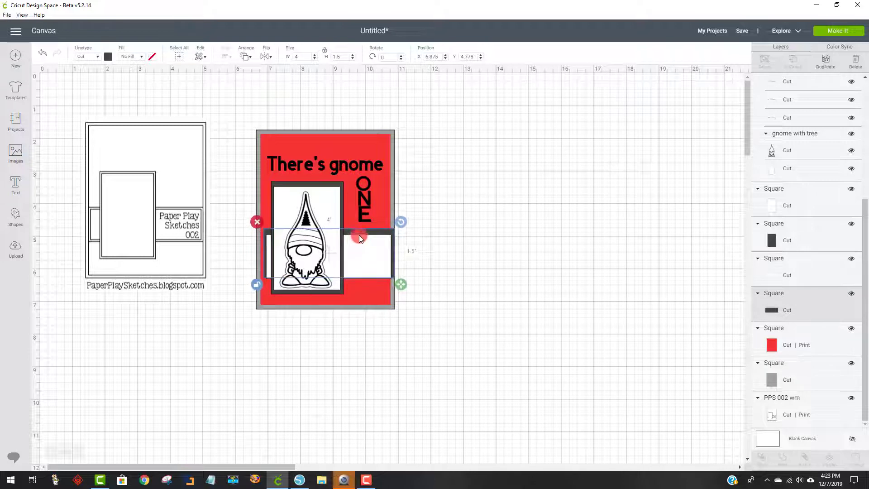
{"action": "left_click", "coordinate": [369, 198]}
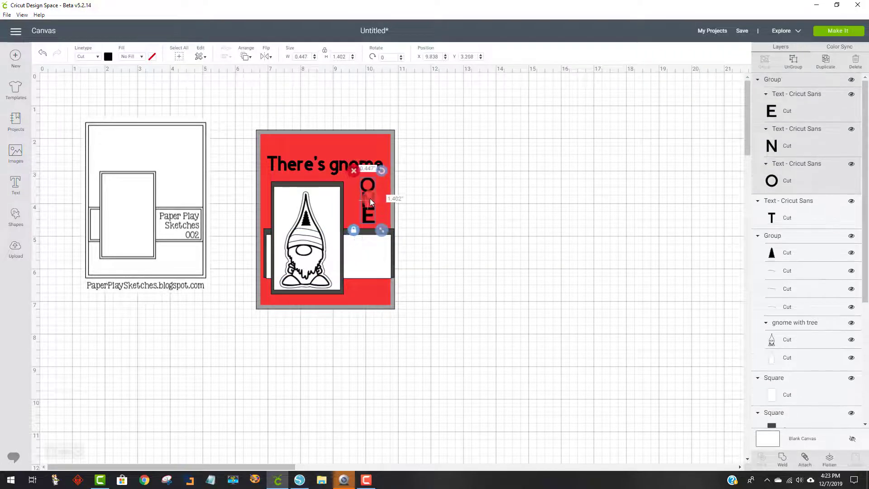
{"action": "left_click", "coordinate": [466, 213]}
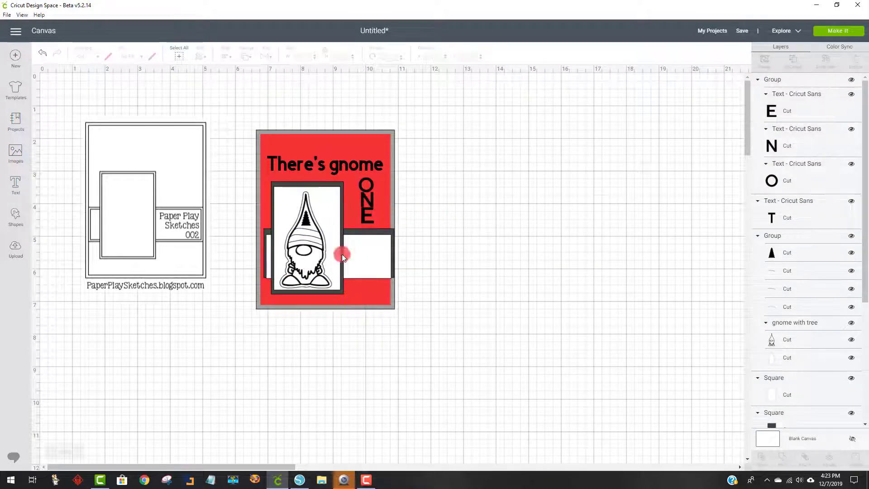
Step: Move the white and dark strips, gnome, white and dark portrait panels and gray card base off the red panel onto empty canvas
{"action": "left_click_drag", "start_coordinate": [363, 232], "coordinate": [539, 134]}
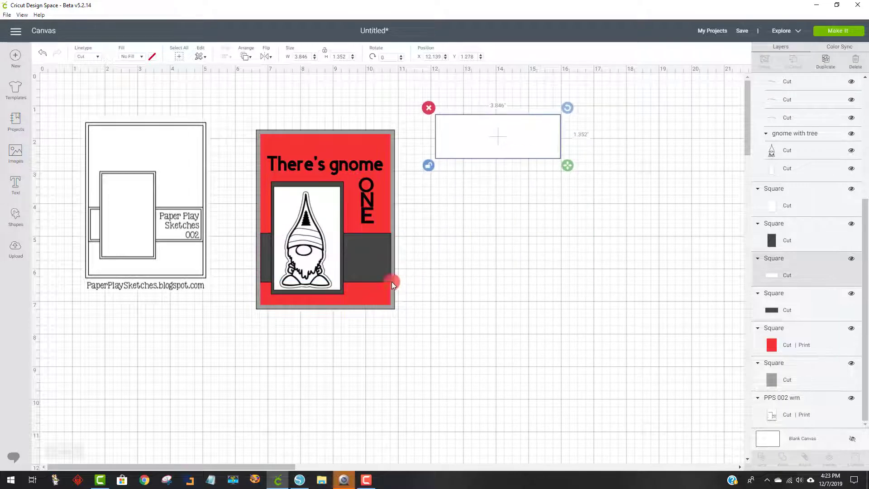
{"action": "left_click_drag", "start_coordinate": [392, 282], "coordinate": [585, 191]}
{"action": "left_click_drag", "start_coordinate": [321, 270], "coordinate": [656, 235]}
{"action": "left_click_drag", "start_coordinate": [340, 281], "coordinate": [507, 303]}
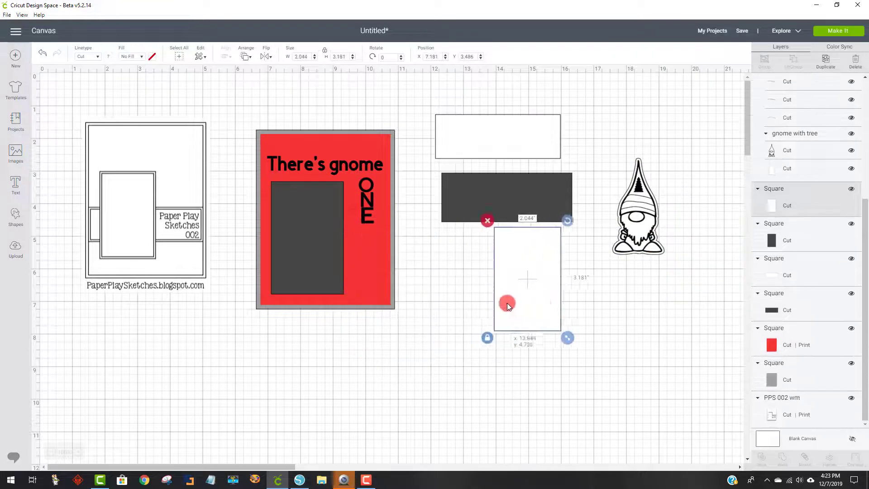
{"action": "left_click_drag", "start_coordinate": [304, 258], "coordinate": [499, 355]}
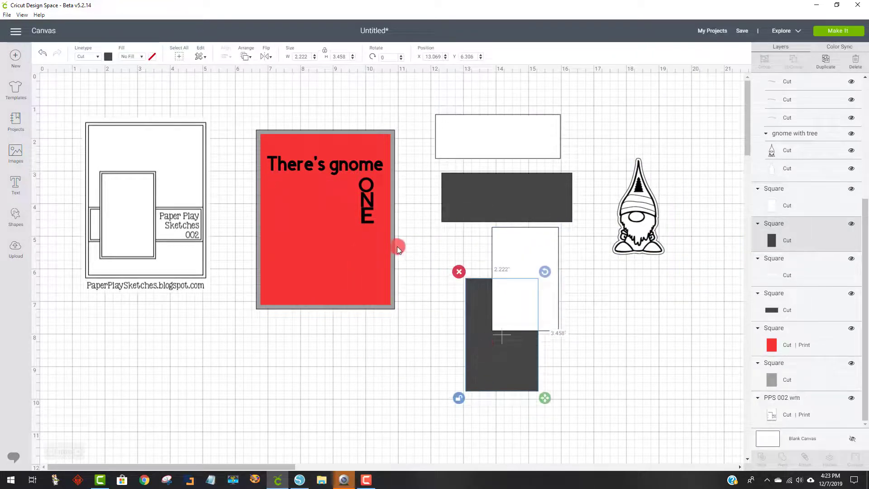
{"action": "left_click_drag", "start_coordinate": [398, 246], "coordinate": [664, 342]}
Step: Flatten the red panel together with the "There's gnome" and "ONE" text into one printable layer
{"action": "left_click_drag", "start_coordinate": [428, 346], "coordinate": [273, 129]}
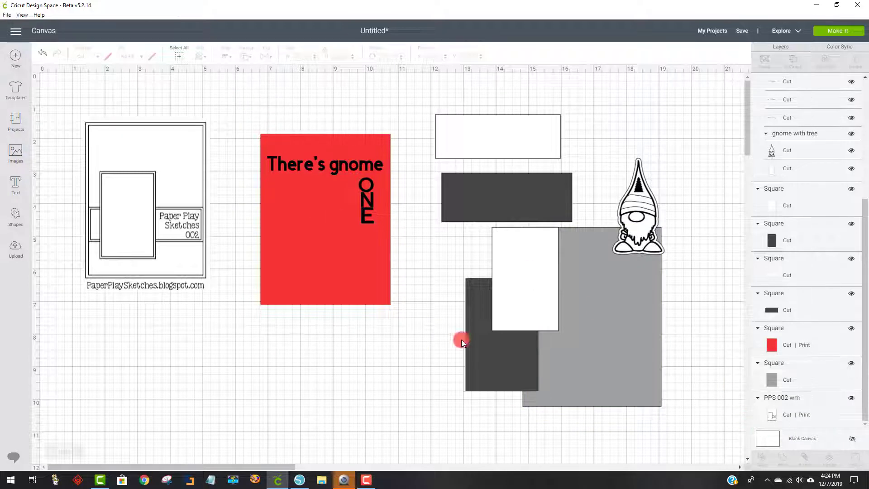
{"action": "left_click", "coordinate": [376, 213]}
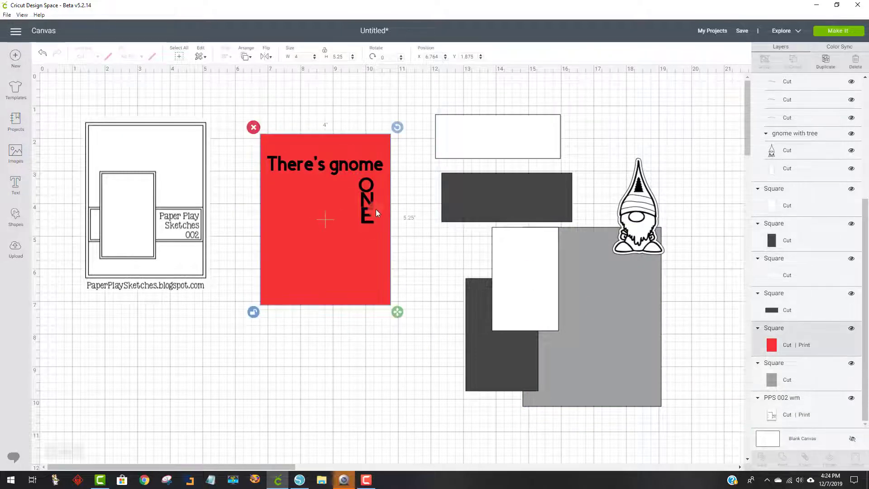
{"action": "left_click", "coordinate": [359, 376]}
{"action": "left_click_drag", "start_coordinate": [385, 330], "coordinate": [246, 131]}
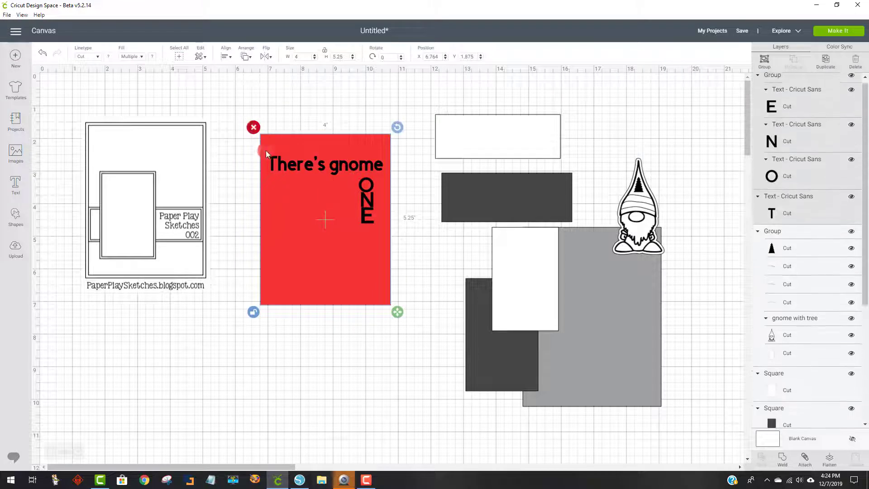
{"action": "left_click", "coordinate": [829, 458]}
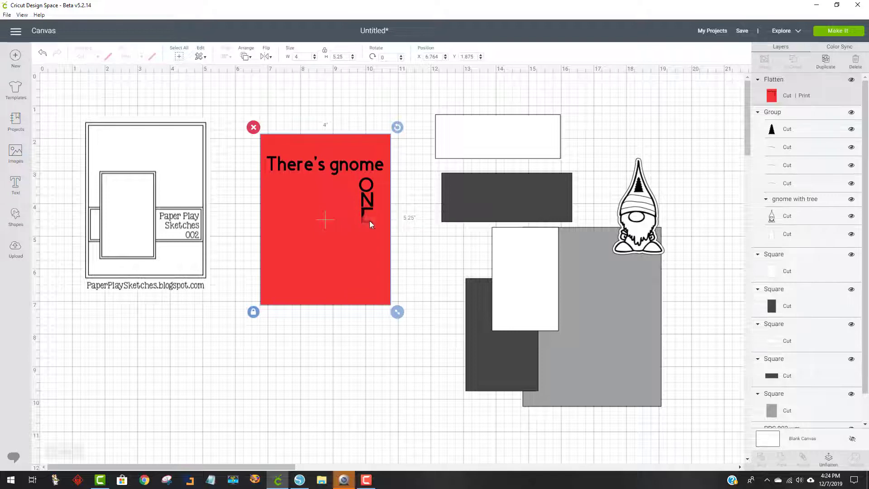
Step: Move the loose dark strip and white strip slightly up and left, away from the other pieces
{"action": "mouse_move", "coordinate": [474, 208]}
{"action": "left_mouse_down"}
{"action": "mouse_move", "coordinate": [392, 236]}
{"action": "mouse_move", "coordinate": [501, 217]}
{"action": "mouse_move", "coordinate": [465, 193]}
{"action": "left_mouse_up"}
{"action": "left_click_drag", "start_coordinate": [468, 157], "coordinate": [464, 130]}
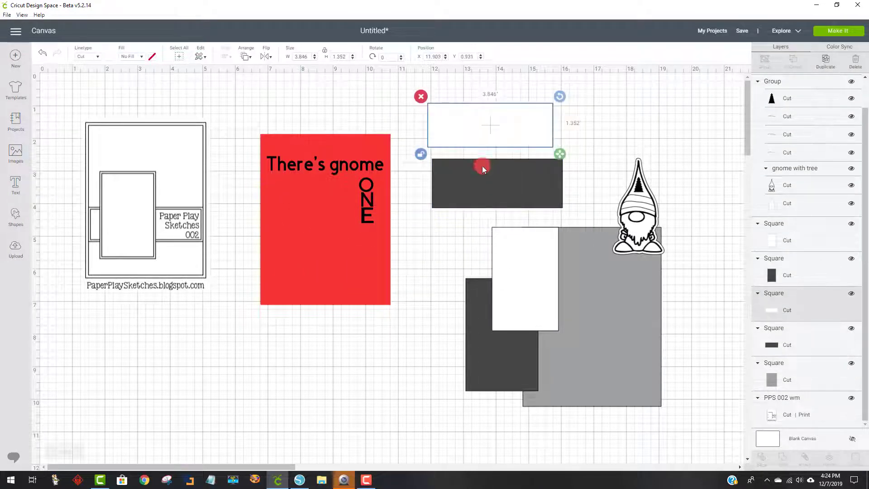
Step: Send the project to mat preparation and examine how the pieces are laid out on mats 1 to 6
{"action": "left_click", "coordinate": [840, 32]}
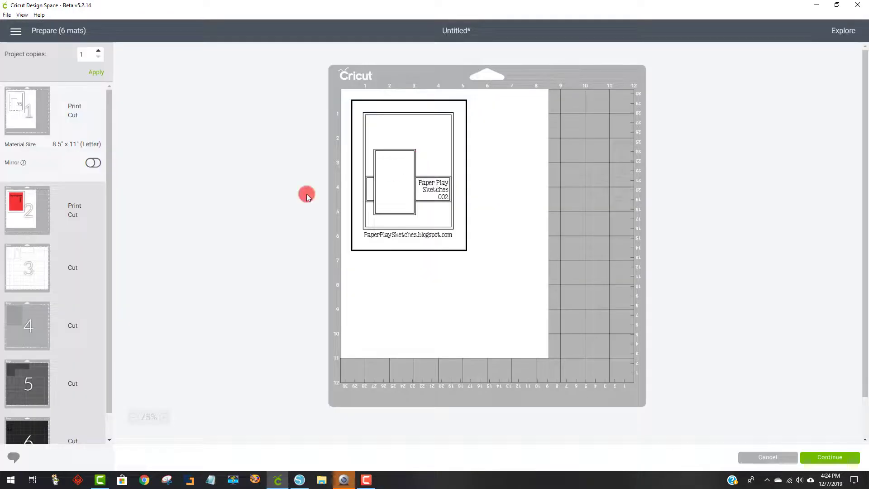
{"action": "left_click", "coordinate": [47, 222]}
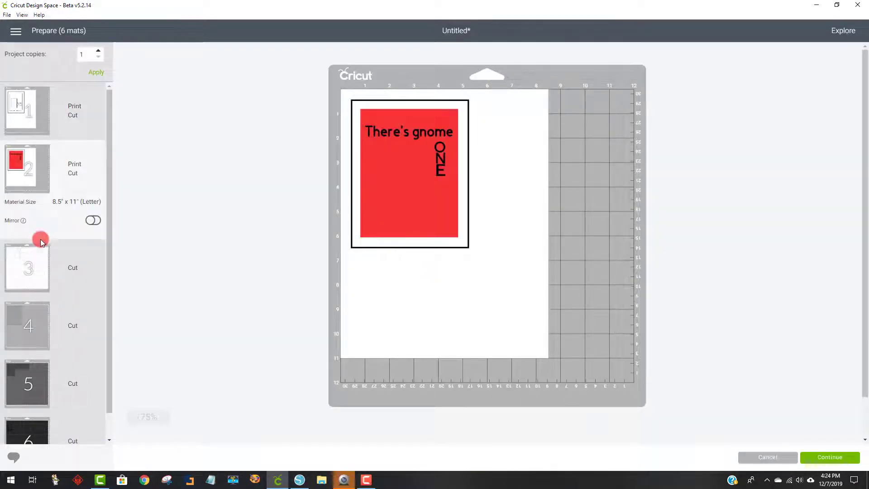
{"action": "left_click", "coordinate": [27, 281]}
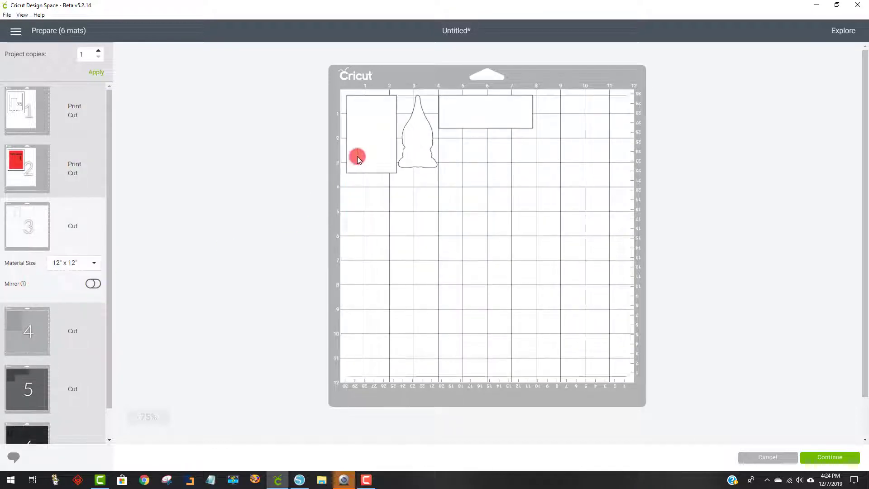
{"action": "left_click", "coordinate": [30, 330]}
{"action": "left_click", "coordinate": [31, 409]}
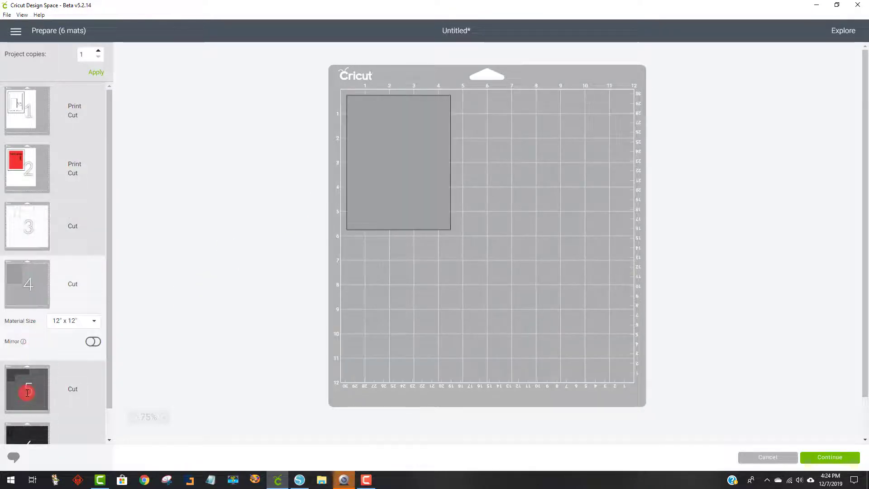
{"action": "left_click", "coordinate": [29, 427]}
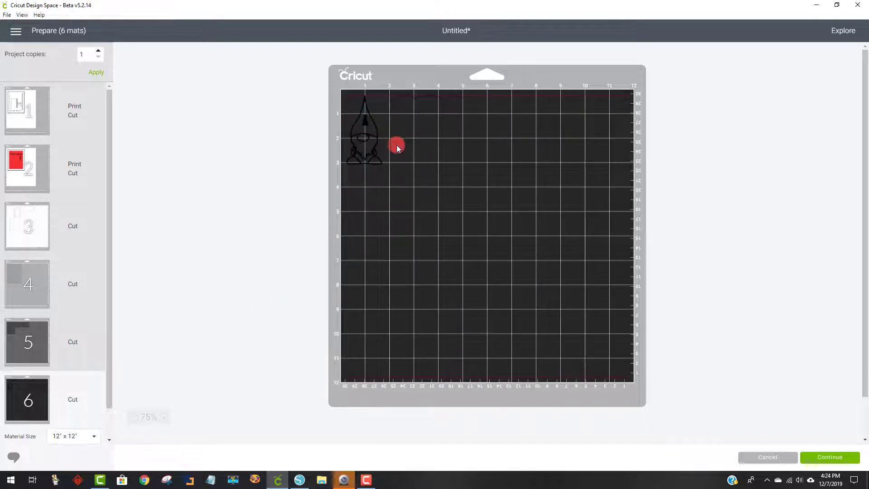
Step: Cancel the mat preparation
{"action": "left_click", "coordinate": [770, 459]}
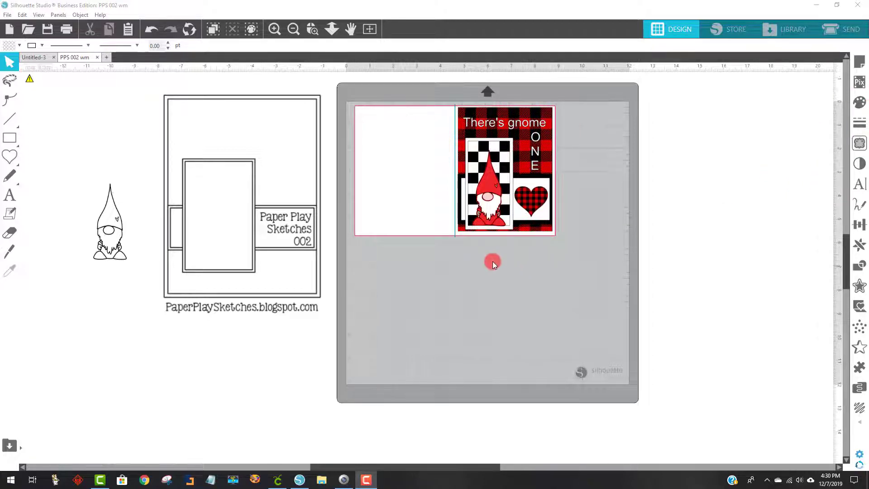
Step: Switch to Silhouette Studio and move the finished gnome card off the mat, placing it below the Paper Play Sketches 002 layout
{"action": "mouse_move", "coordinate": [211, 233]}
{"action": "left_mouse_down"}
{"action": "mouse_move", "coordinate": [245, 240]}
{"action": "mouse_move", "coordinate": [221, 244]}
{"action": "mouse_move", "coordinate": [223, 229]}
{"action": "mouse_move", "coordinate": [214, 237]}
{"action": "left_mouse_up"}
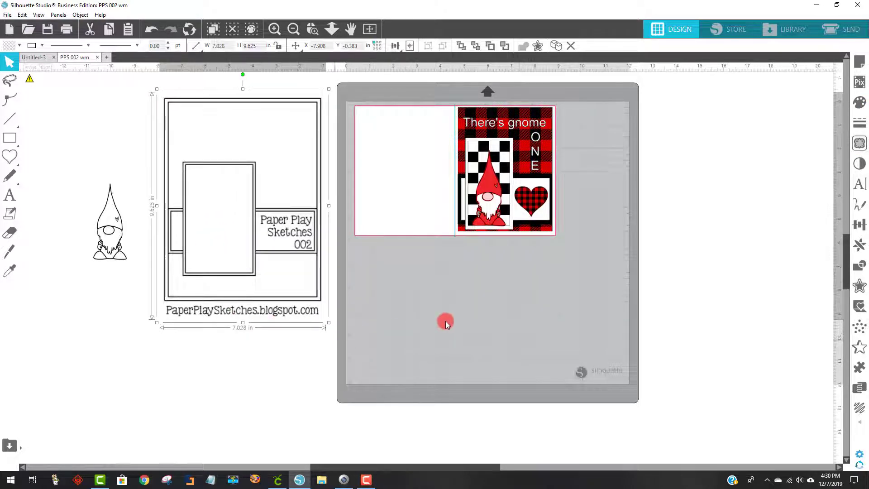
{"action": "left_click", "coordinate": [540, 217]}
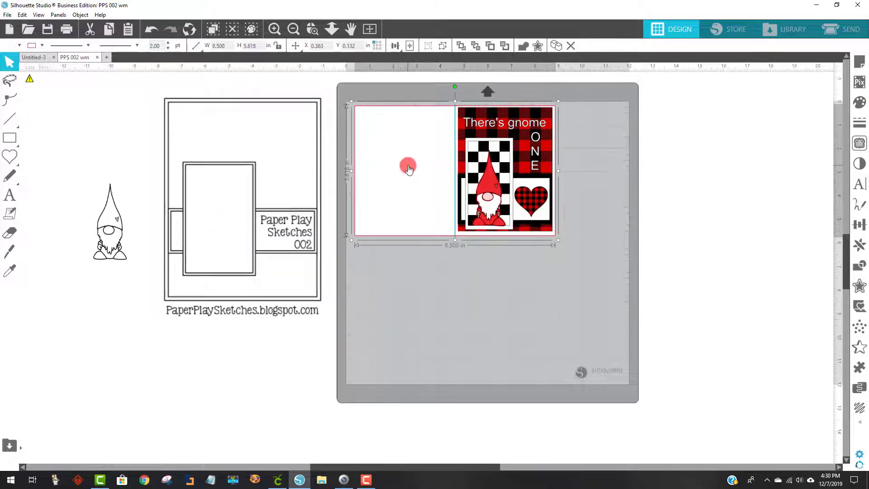
{"action": "mouse_move", "coordinate": [404, 167]}
{"action": "left_mouse_down"}
{"action": "mouse_move", "coordinate": [548, 183]}
{"action": "mouse_move", "coordinate": [167, 333]}
{"action": "mouse_move", "coordinate": [155, 405]}
{"action": "mouse_move", "coordinate": [176, 386]}
{"action": "left_mouse_up"}
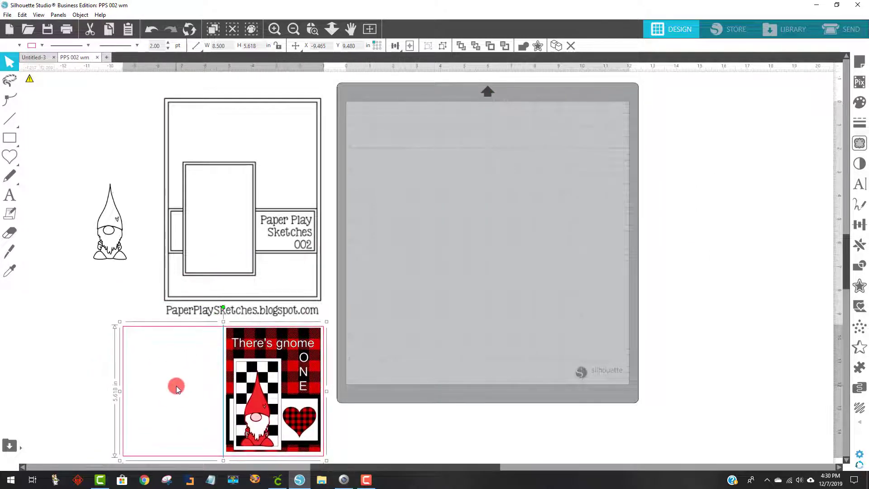
Step: Draw a rectangle on the empty mat, size it to 8.5 by 5.5 inches and position it near the mat's upper-left corner
{"action": "left_click", "coordinate": [9, 140]}
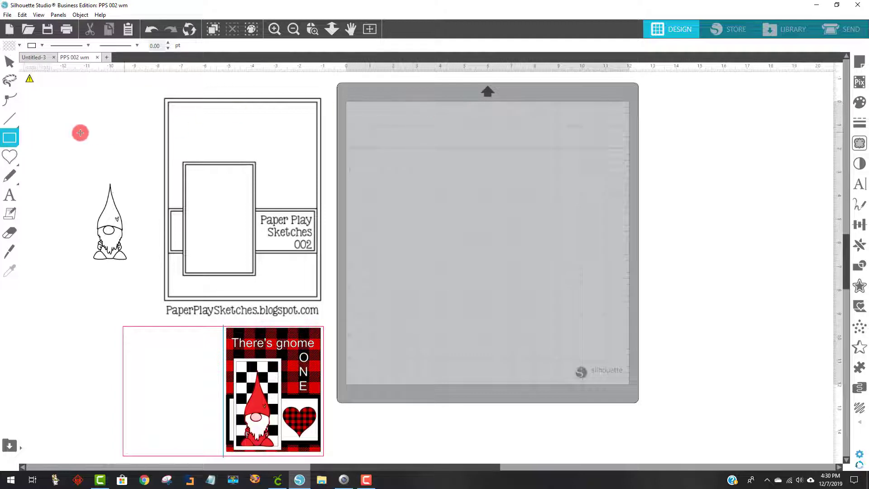
{"action": "left_click_drag", "start_coordinate": [372, 116], "coordinate": [603, 243]}
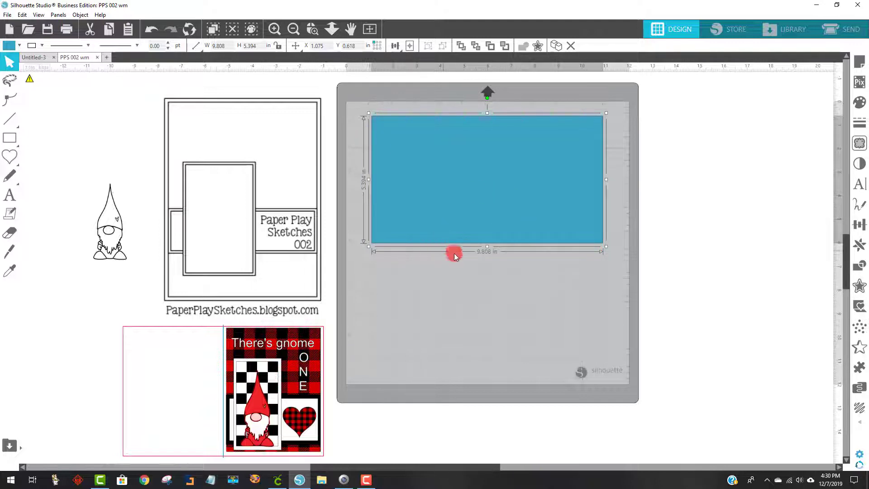
{"action": "left_click", "coordinate": [224, 47]}
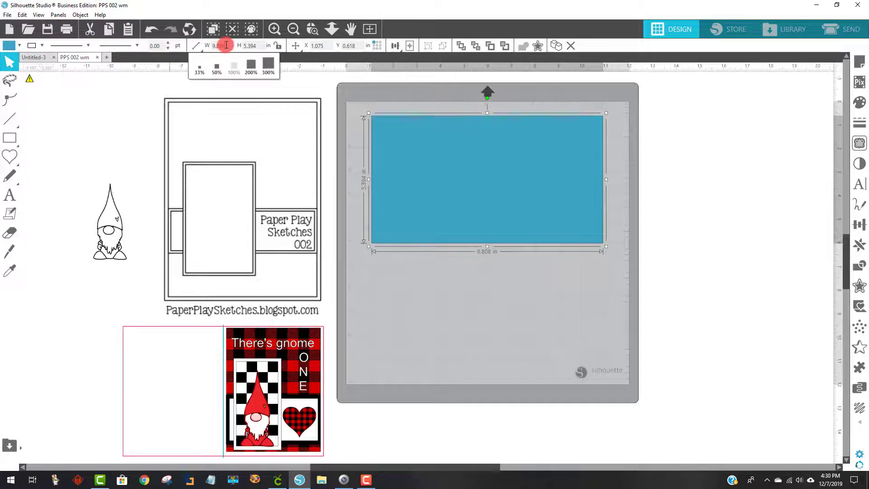
{"action": "left_click", "coordinate": [226, 45]}
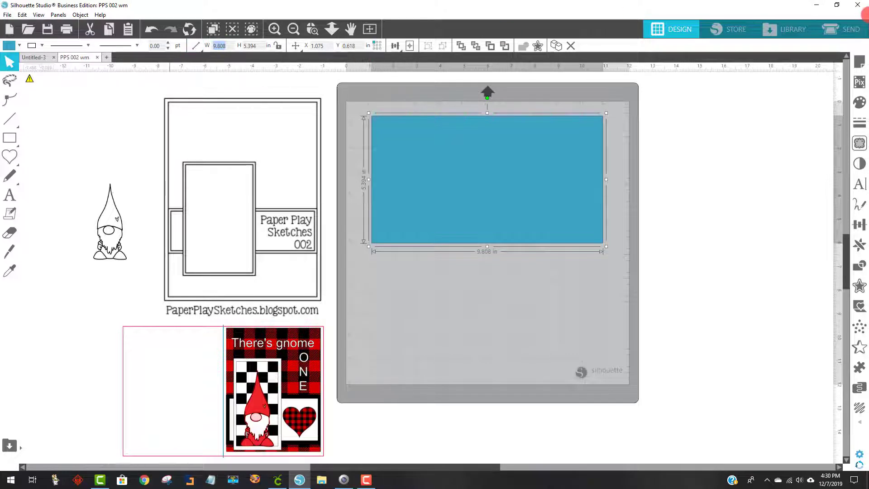
{"action": "key", "text": "Return"}
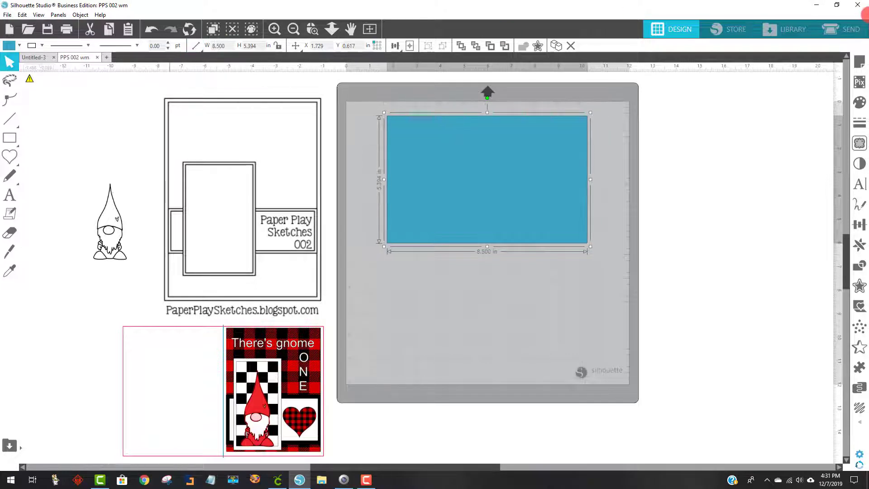
{"action": "left_click", "coordinate": [250, 46]}
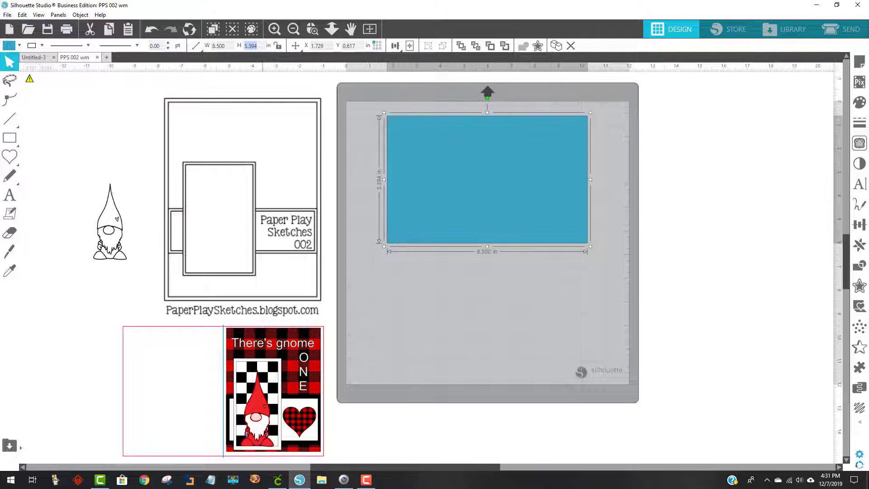
{"action": "key", "text": "Return"}
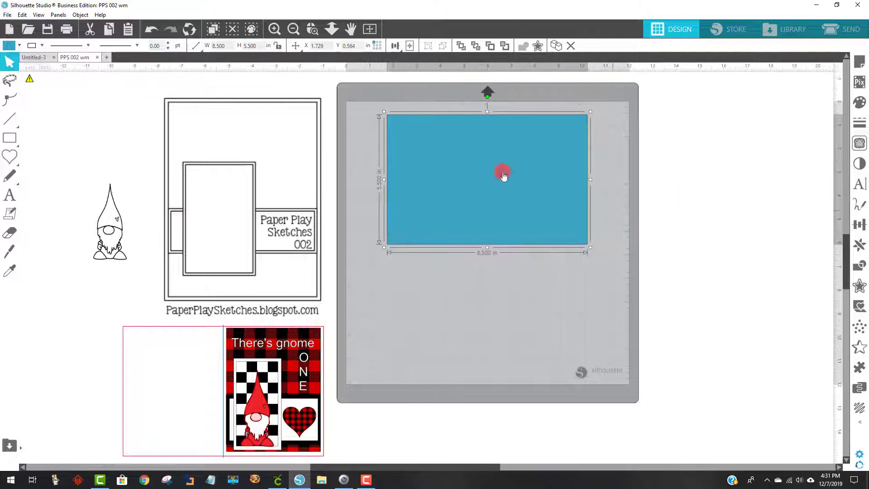
{"action": "left_click", "coordinate": [497, 137]}
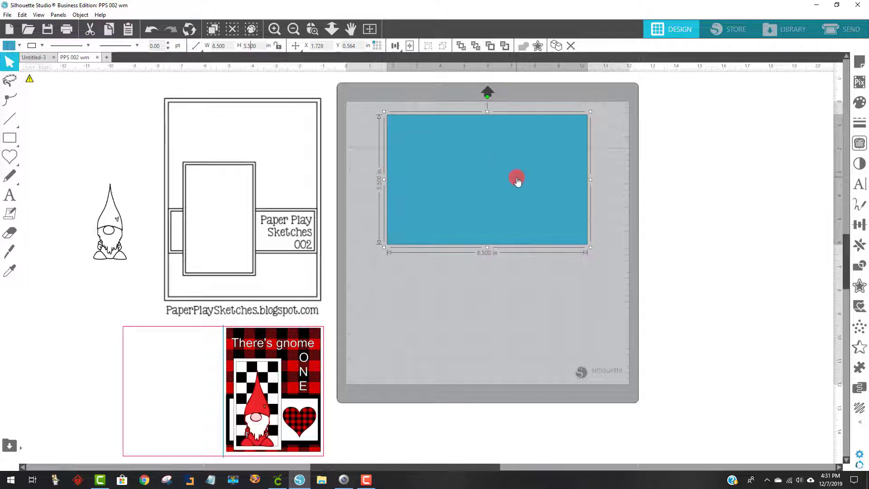
{"action": "left_click_drag", "start_coordinate": [459, 190], "coordinate": [442, 189]}
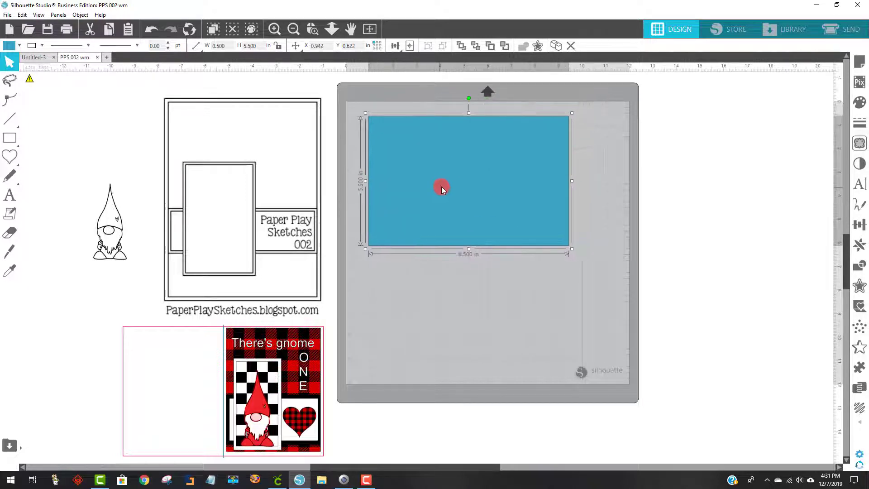
Step: Draw a vertical fold line about 5.49 inches long down the rectangle and shift it to the rectangle's horizontal middle
{"action": "left_click", "coordinate": [8, 121]}
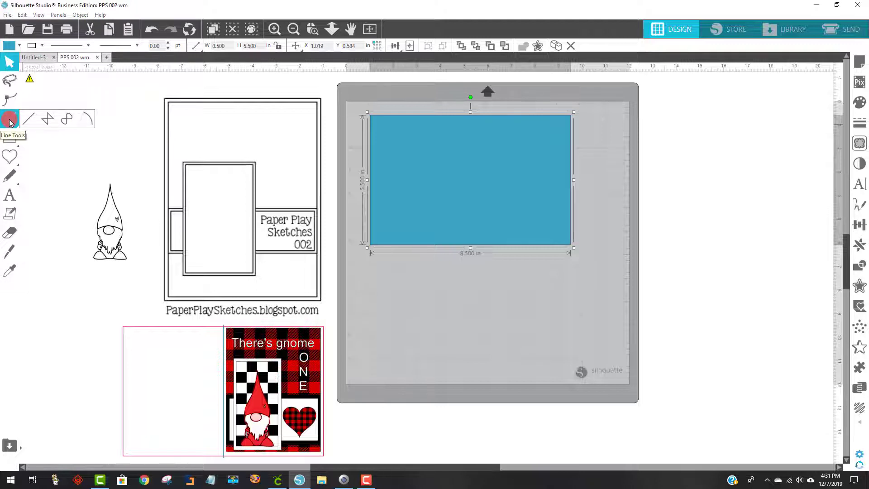
{"action": "left_click", "coordinate": [463, 116]}
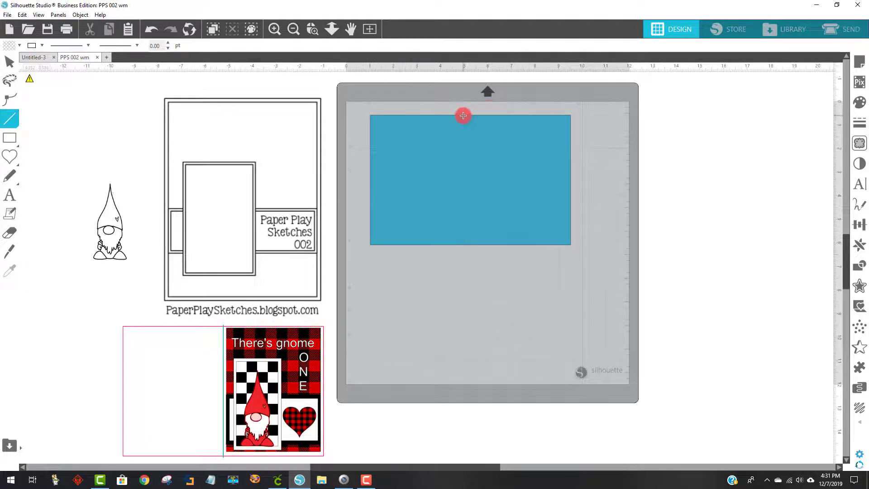
{"action": "left_click_drag", "start_coordinate": [463, 115], "coordinate": [452, 246]}
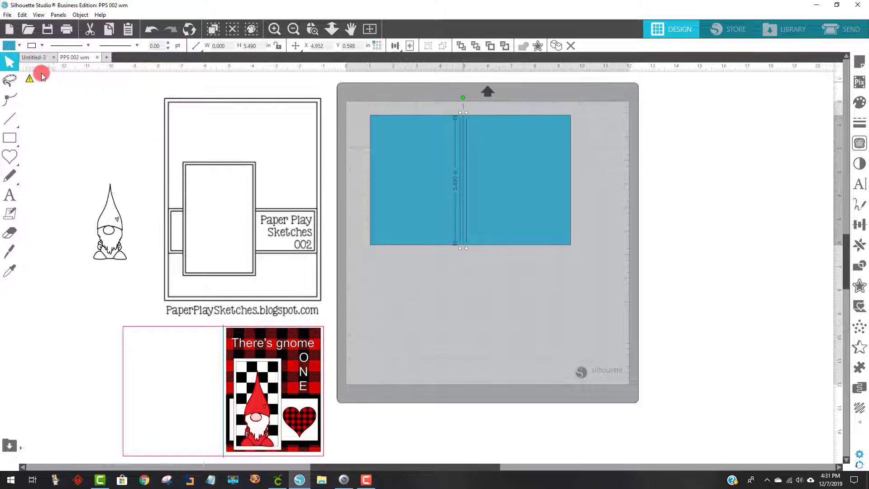
{"action": "left_click", "coordinate": [401, 229]}
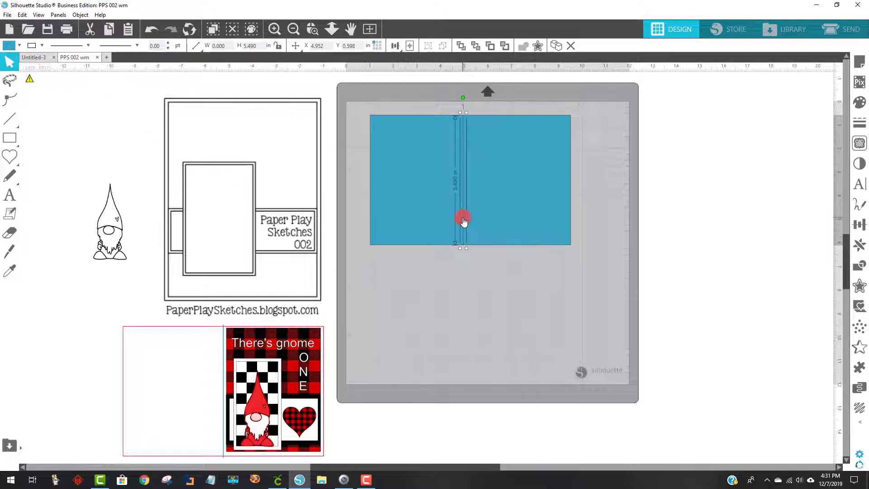
{"action": "left_click_drag", "start_coordinate": [464, 220], "coordinate": [473, 220]}
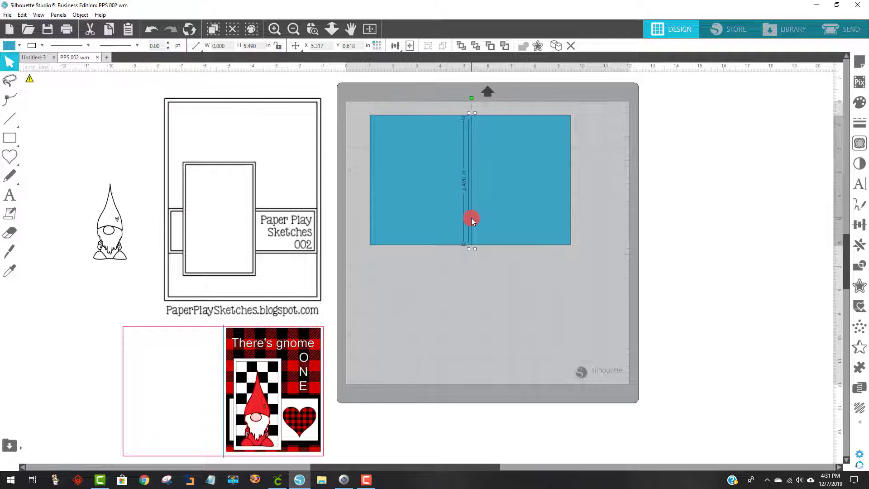
Step: Try a dashed line style on the fold line and set its fill color to green
{"action": "left_click", "coordinate": [62, 46]}
{"action": "left_click", "coordinate": [62, 69]}
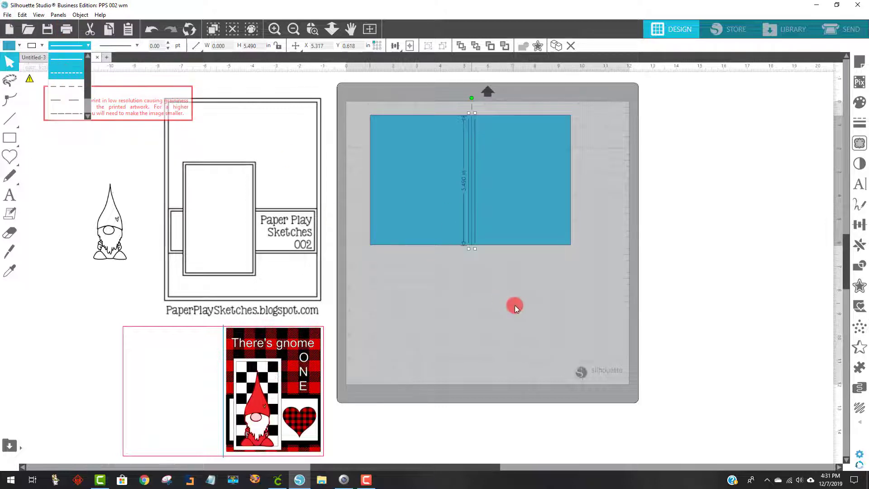
{"action": "left_click", "coordinate": [10, 46]}
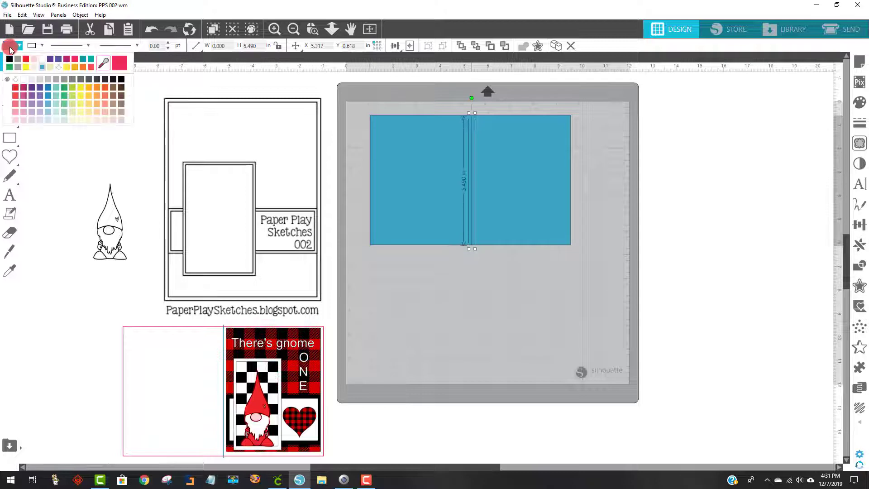
{"action": "left_click", "coordinate": [66, 92]}
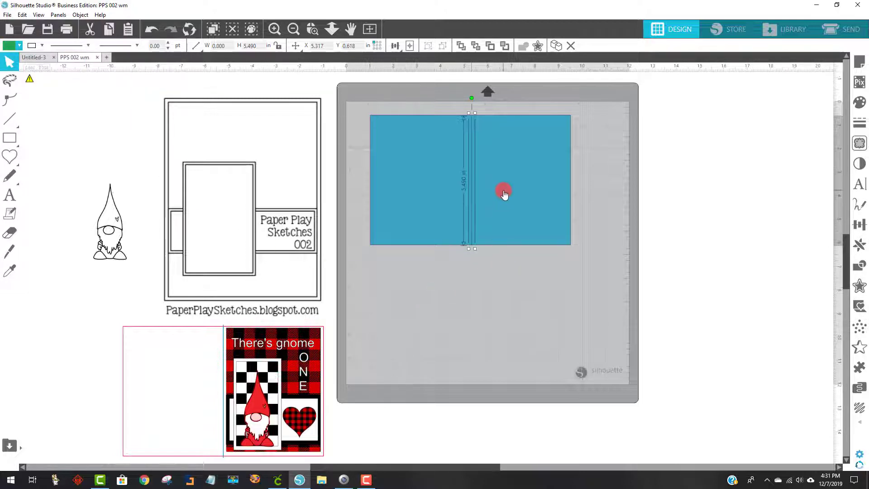
Step: Make the 8.5 by 5.5 inch rectangle's fill transparent
{"action": "left_click", "coordinate": [468, 287]}
{"action": "left_click", "coordinate": [426, 213]}
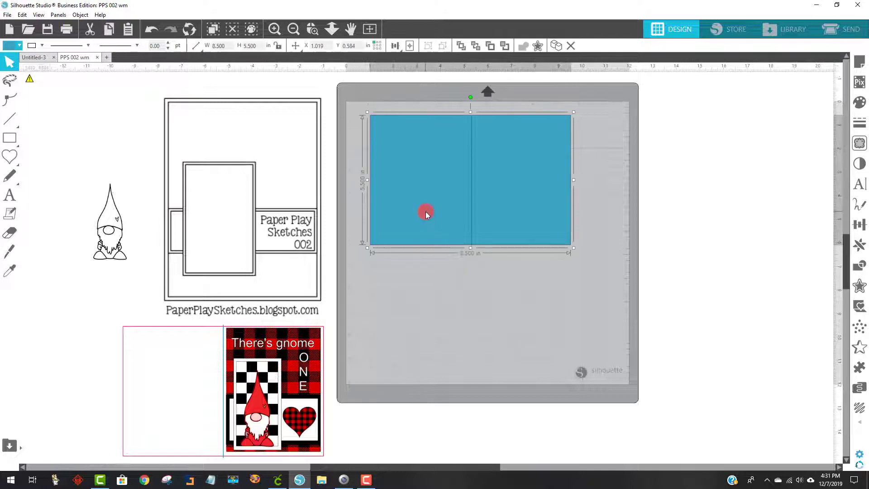
{"action": "left_click", "coordinate": [11, 47]}
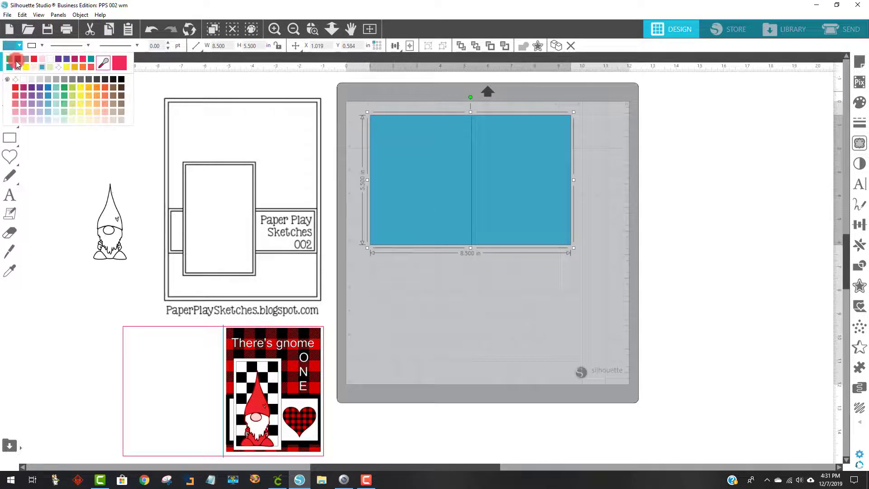
{"action": "left_click", "coordinate": [58, 69]}
{"action": "left_click", "coordinate": [455, 364]}
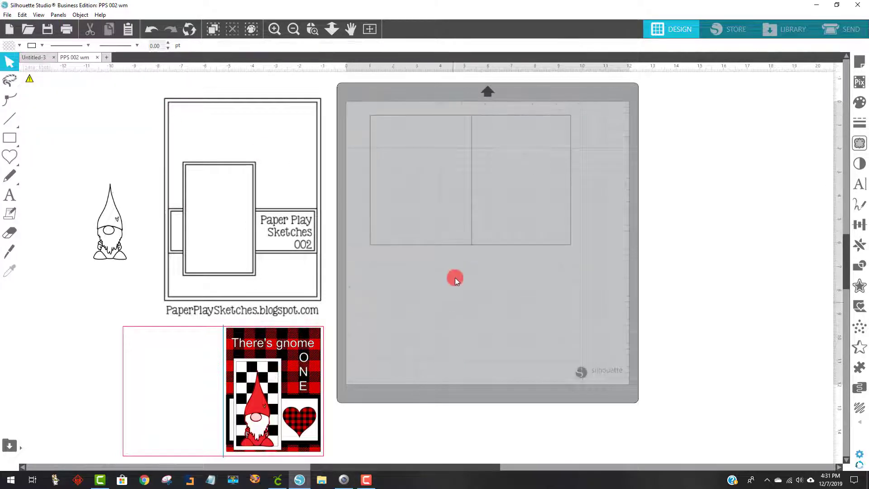
Step: Give the fold line a teal-green line color
{"action": "left_click", "coordinate": [472, 189]}
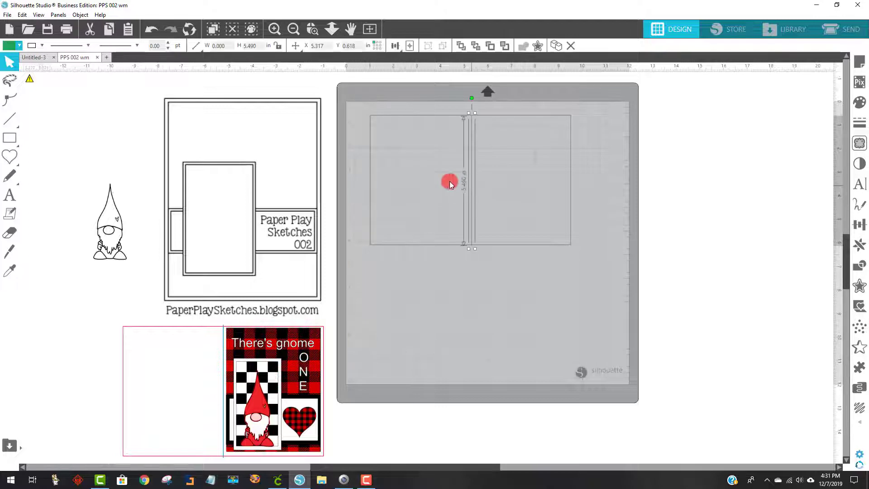
{"action": "left_click", "coordinate": [88, 46]}
{"action": "left_click", "coordinate": [89, 54]}
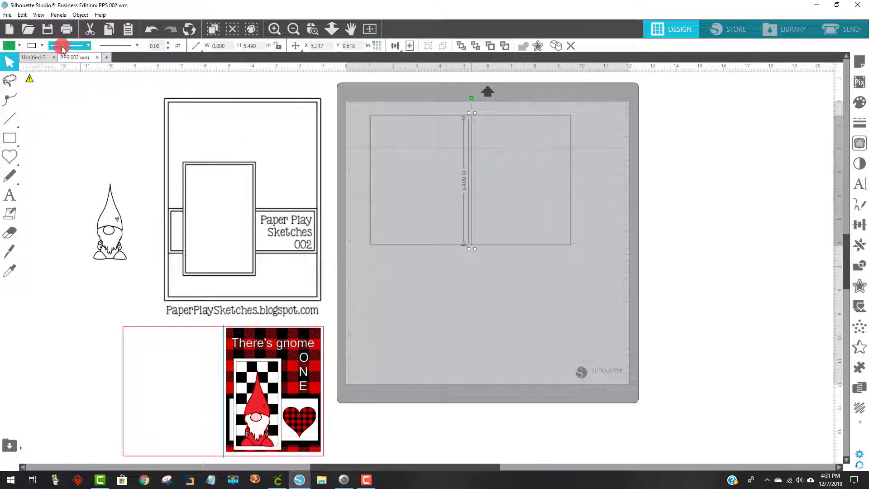
{"action": "left_click", "coordinate": [42, 45]}
{"action": "left_click", "coordinate": [42, 59]}
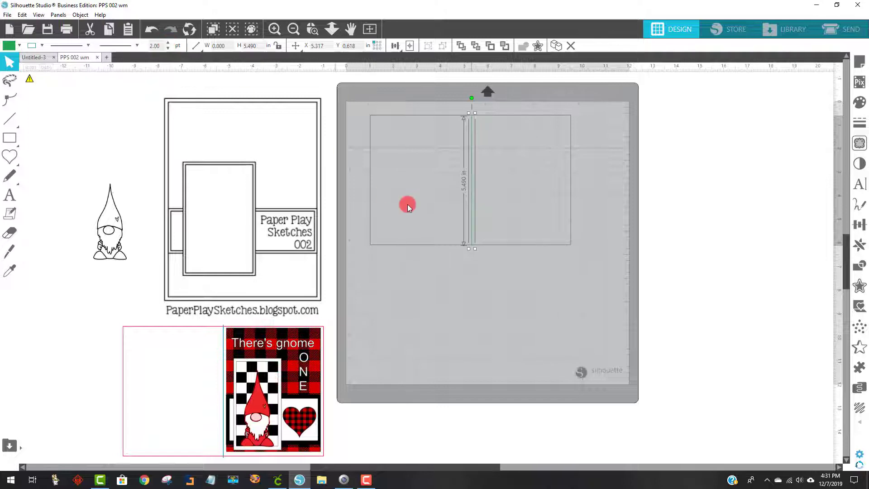
{"action": "left_click", "coordinate": [536, 287]}
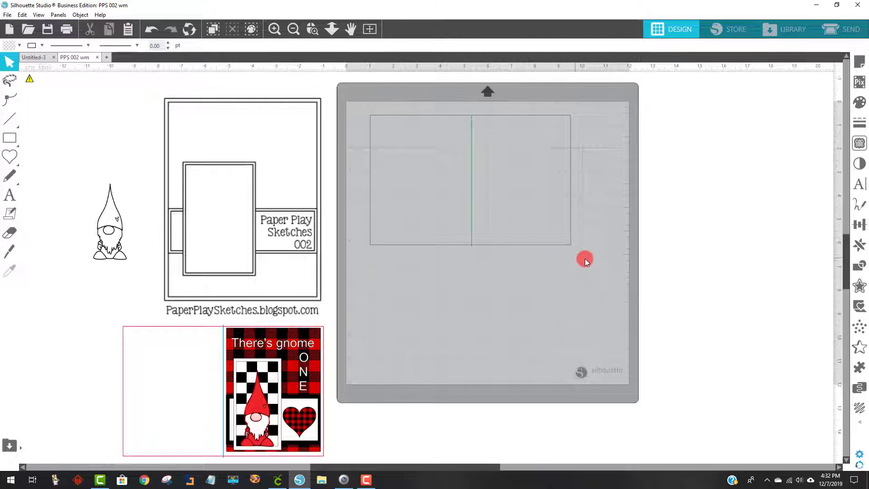
Step: Select the card base rectangle together with its fold line and delete both from the mat
{"action": "left_click_drag", "start_coordinate": [596, 262], "coordinate": [463, 217]}
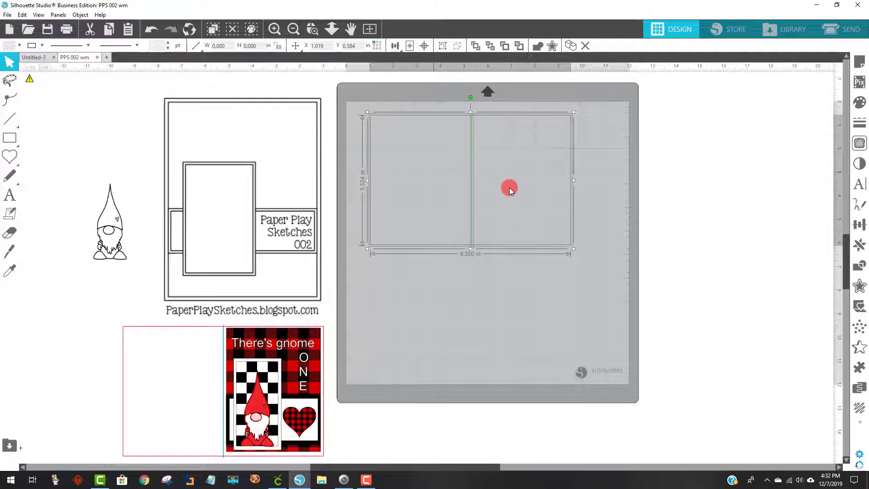
{"action": "left_click_drag", "start_coordinate": [591, 260], "coordinate": [477, 111]}
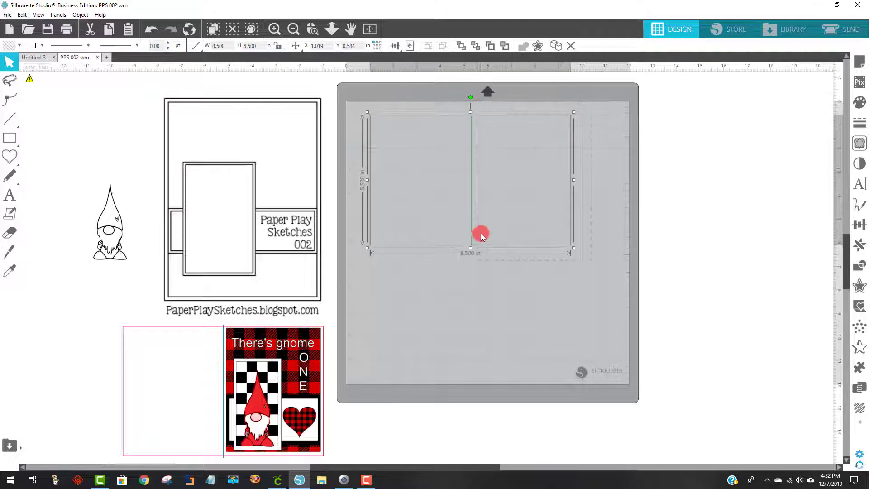
{"action": "left_click", "coordinate": [528, 277]}
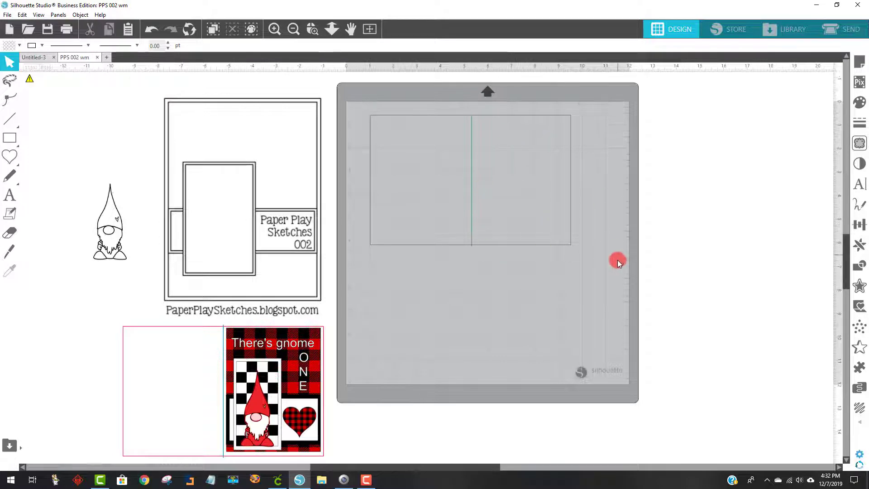
{"action": "left_click_drag", "start_coordinate": [617, 260], "coordinate": [380, 182]}
{"action": "left_click_drag", "start_coordinate": [355, 113], "coordinate": [346, 72]}
{"action": "key", "text": "Delete"}
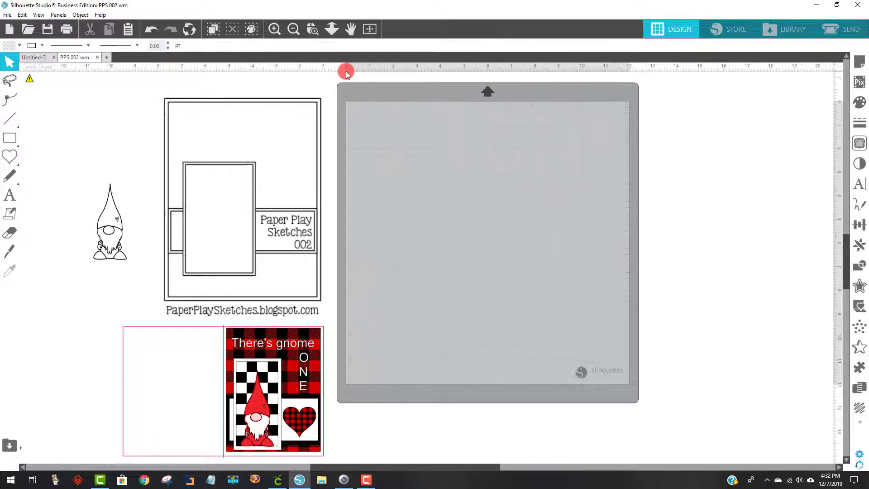
Step: Draw a rectangle about 5.3 by 6.8 inches on the cutting mat and shift it toward the mat's middle
{"action": "left_click", "coordinate": [8, 138]}
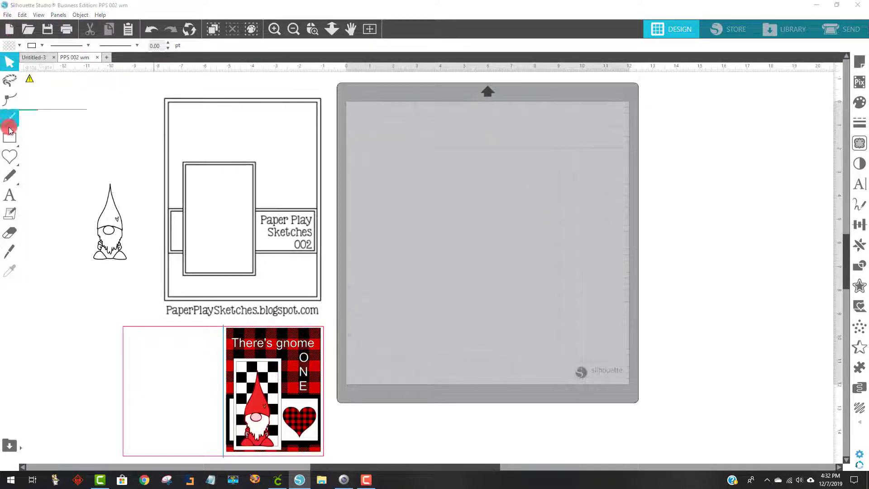
{"action": "left_click_drag", "start_coordinate": [441, 120], "coordinate": [567, 282]}
{"action": "left_click_drag", "start_coordinate": [483, 195], "coordinate": [462, 231]}
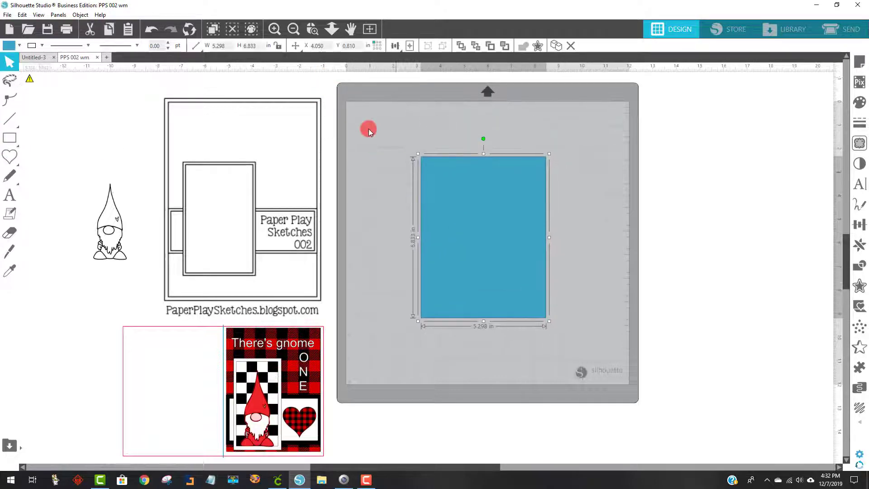
Step: Resize the rectangle to 4.25 inches wide by 5.5 inches high and move it nearer the mat's upper edge
{"action": "left_click", "coordinate": [251, 45]}
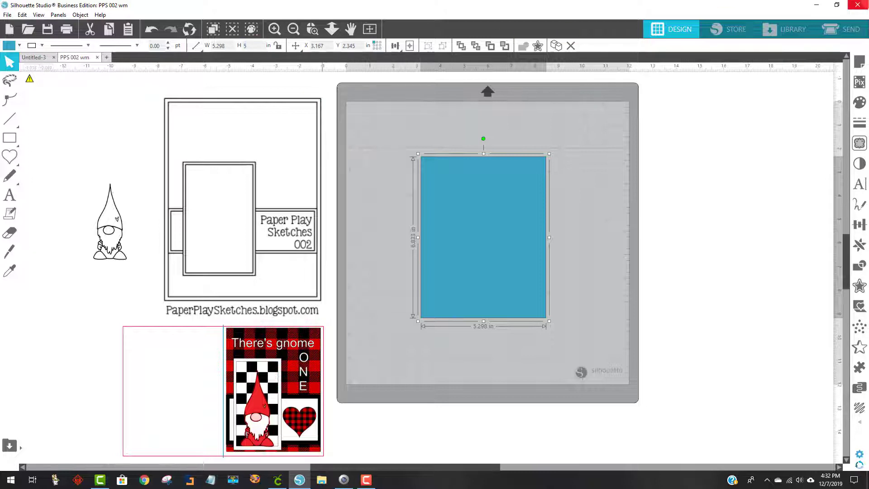
{"action": "type", "text": "5.5"}
{"action": "key", "text": "Return"}
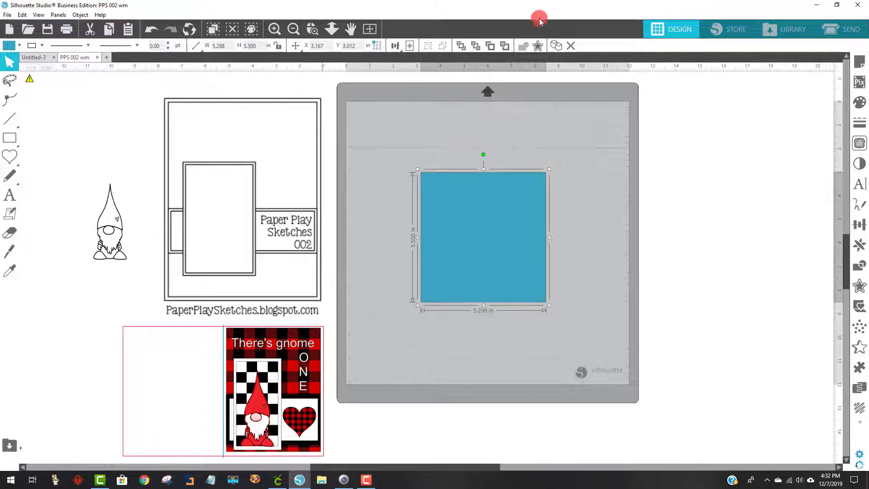
{"action": "left_click", "coordinate": [219, 45]}
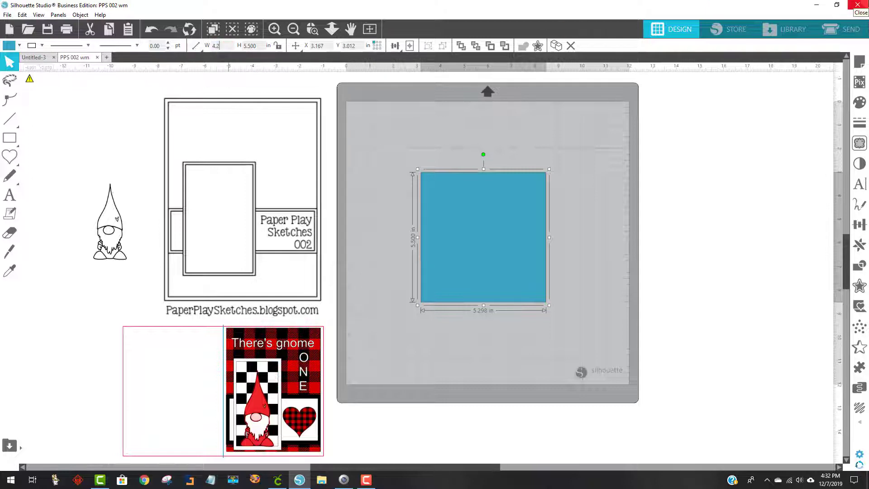
{"action": "key", "text": "Return"}
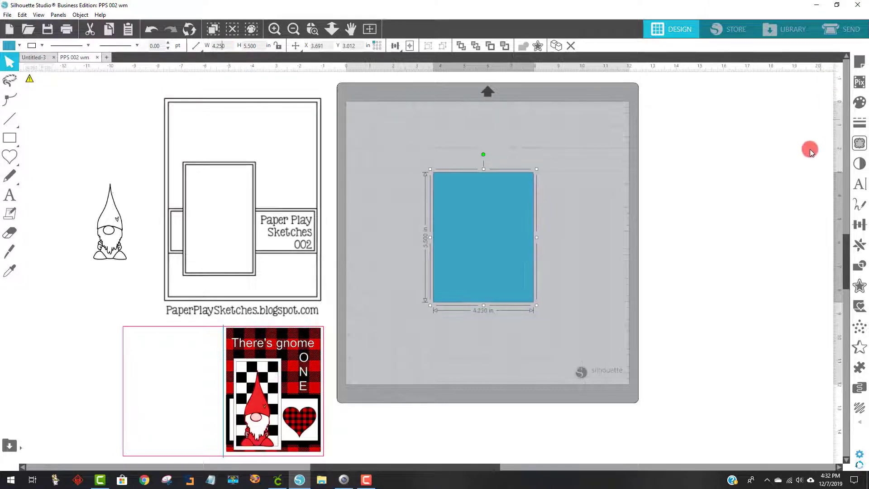
{"action": "left_click_drag", "start_coordinate": [500, 215], "coordinate": [475, 167]}
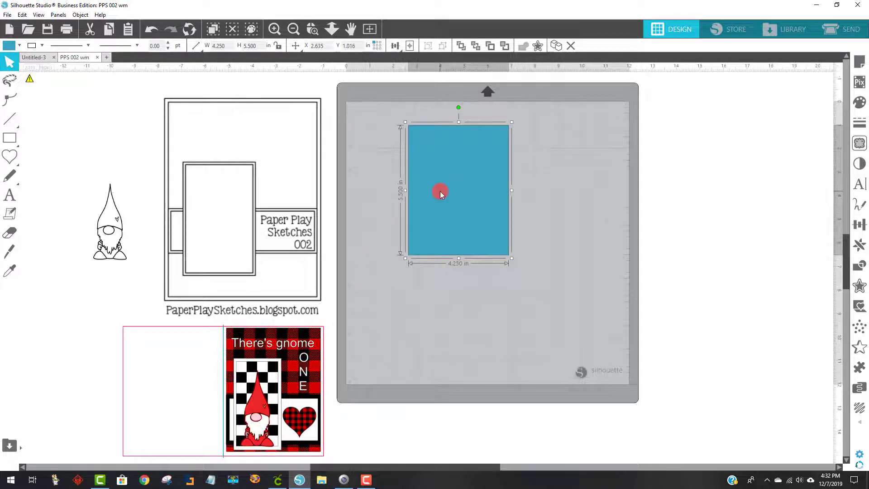
Step: Fill the 4.25 by 5.5 inch rectangle with white and move it toward the mat's upper-left corner
{"action": "left_click", "coordinate": [6, 49]}
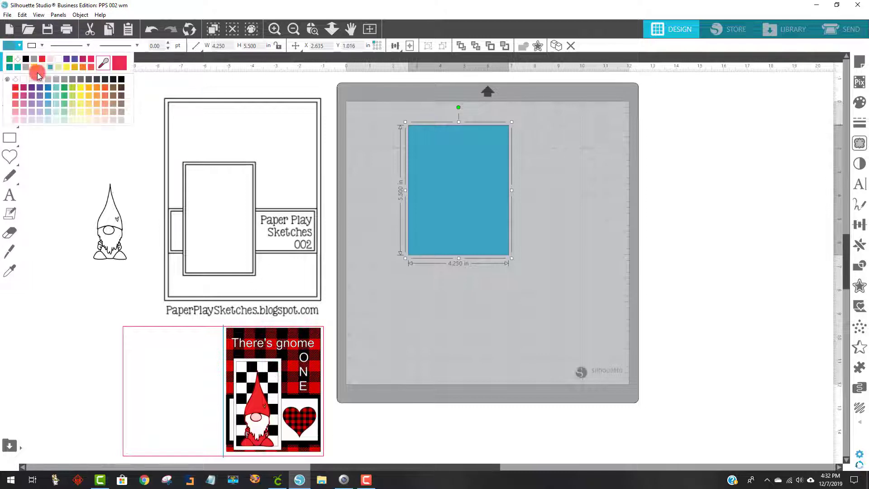
{"action": "left_click", "coordinate": [61, 59]}
{"action": "left_click", "coordinate": [510, 274]}
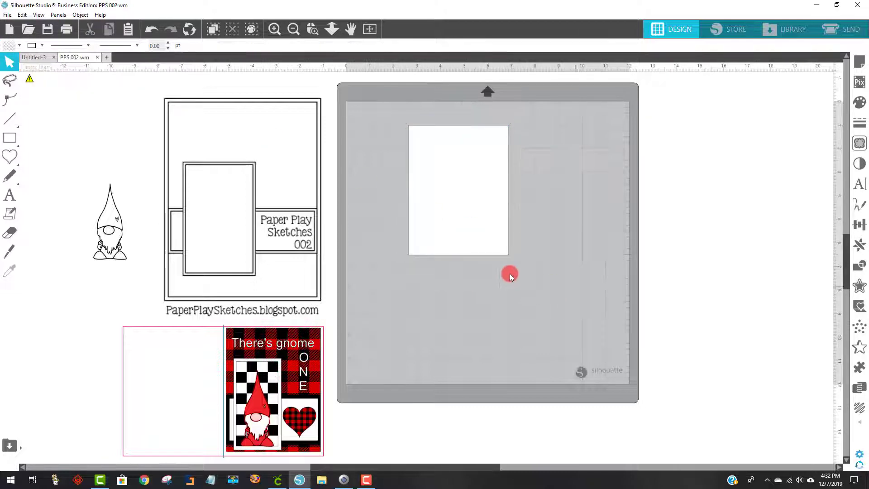
{"action": "left_click_drag", "start_coordinate": [452, 196], "coordinate": [405, 170]}
{"action": "key", "text": "Escape"}
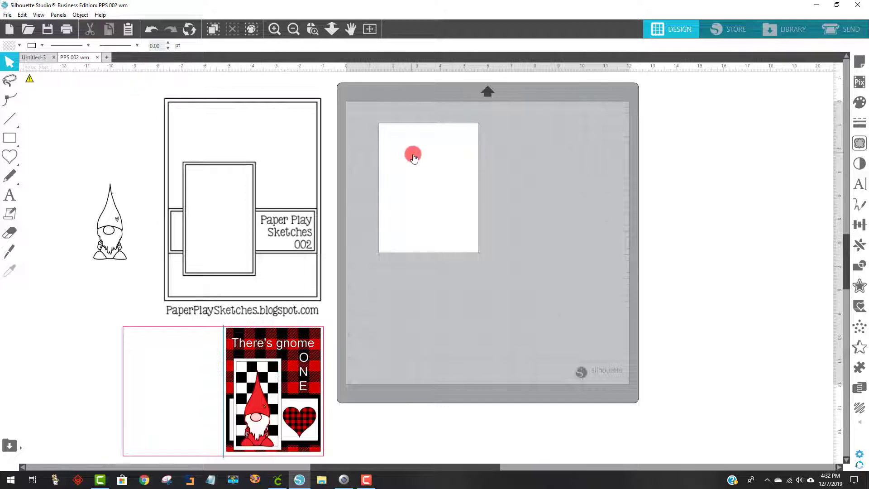
{"action": "left_click", "coordinate": [430, 180]}
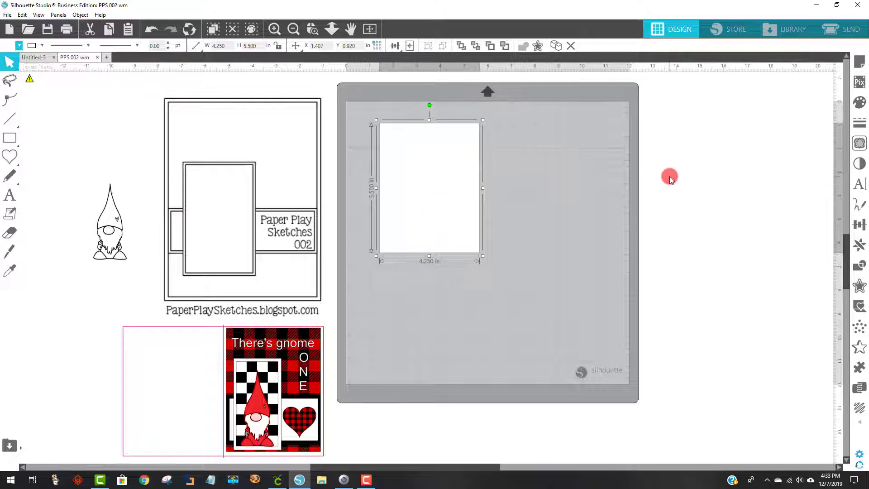
{"action": "left_click", "coordinate": [860, 286]}
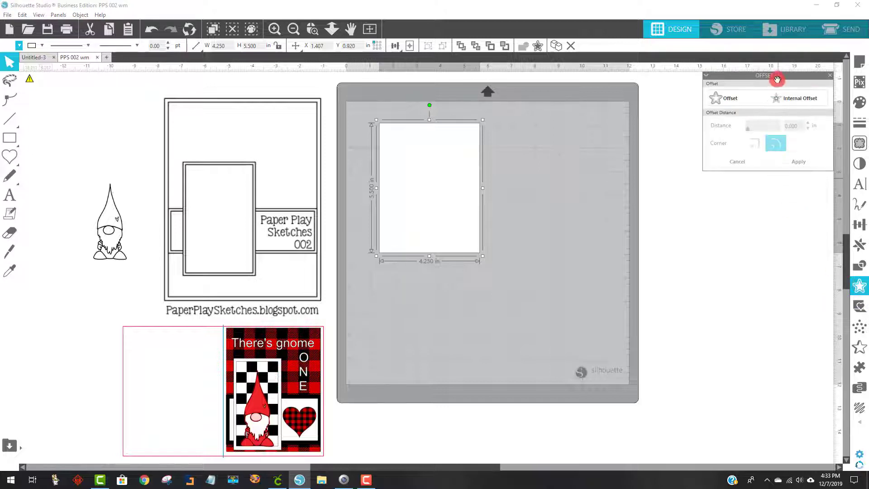
{"action": "left_click_drag", "start_coordinate": [754, 77], "coordinate": [597, 98]}
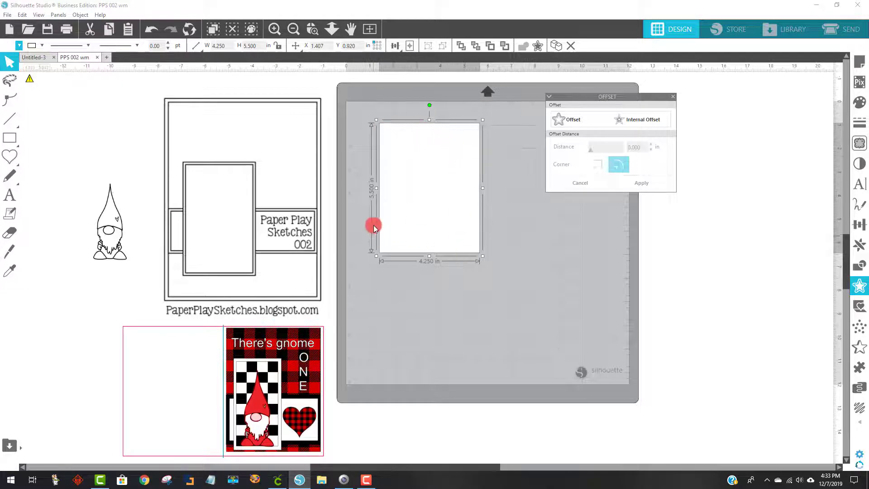
{"action": "left_click", "coordinate": [638, 118]}
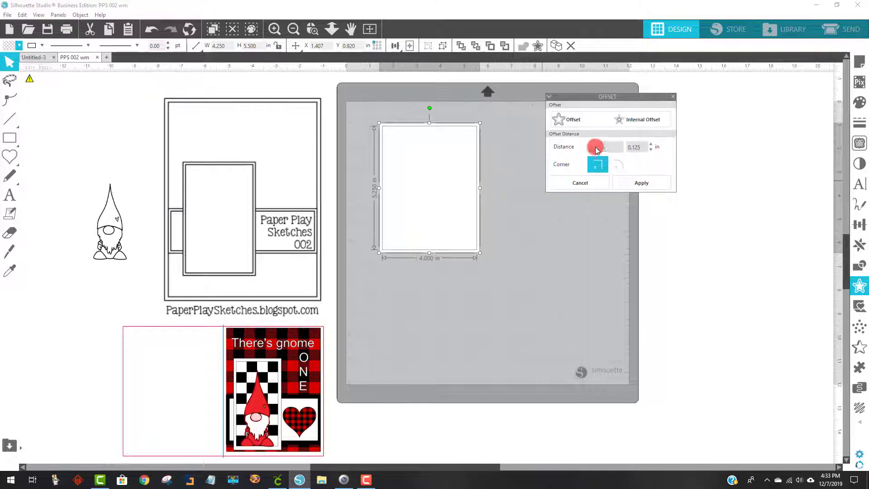
{"action": "left_click_drag", "start_coordinate": [640, 146], "coordinate": [615, 146]}
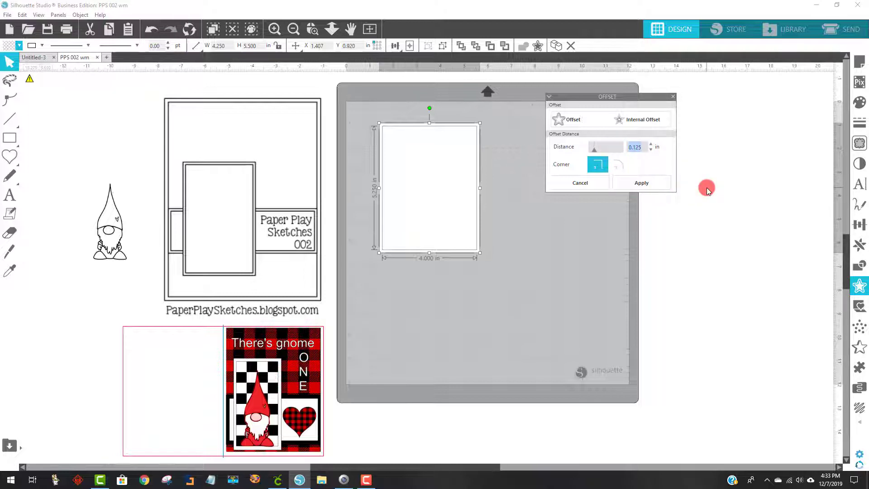
{"action": "left_click", "coordinate": [585, 185]}
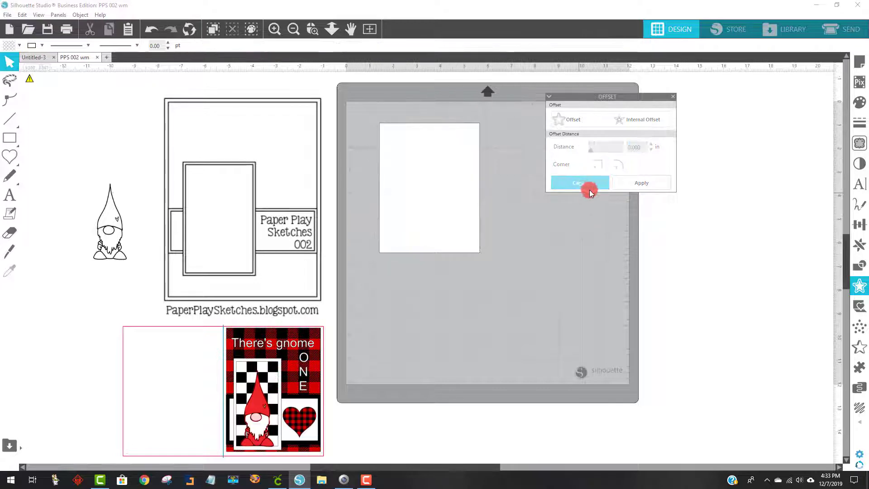
{"action": "left_click", "coordinate": [672, 96]}
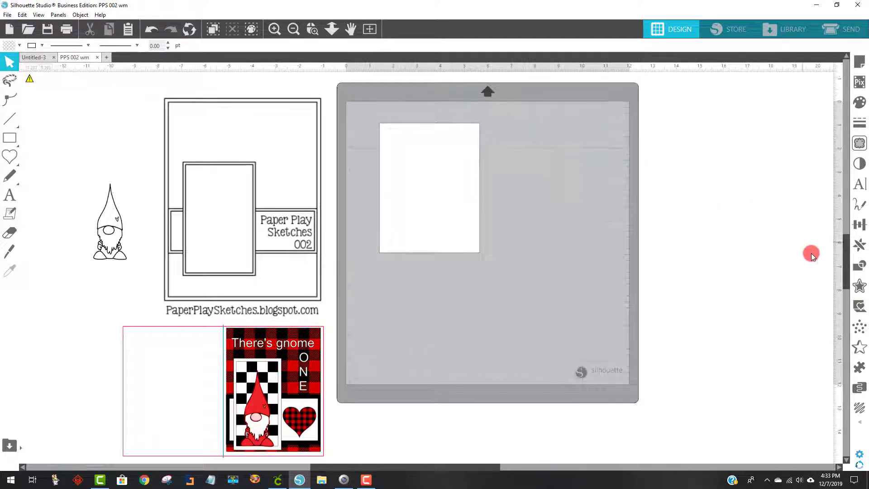
Step: Apply a 0.125 inch internal offset with square corners to the white rectangle
{"action": "left_click", "coordinate": [862, 288]}
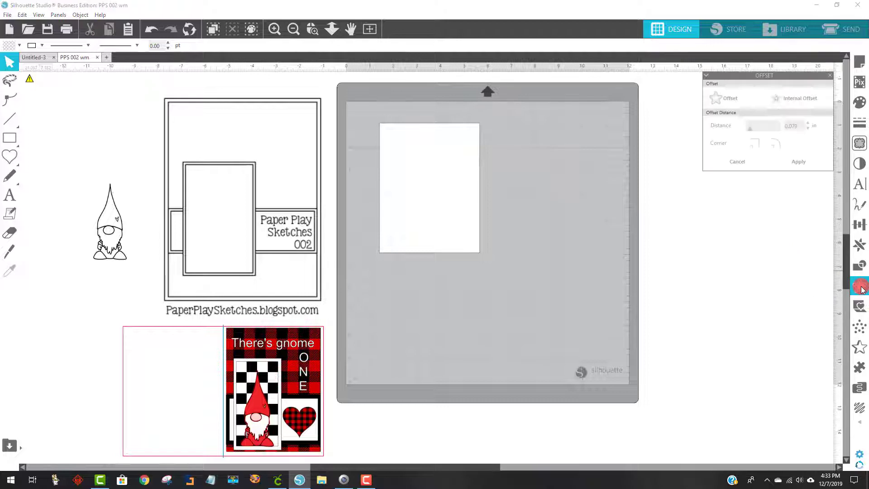
{"action": "left_click_drag", "start_coordinate": [740, 81], "coordinate": [593, 123]}
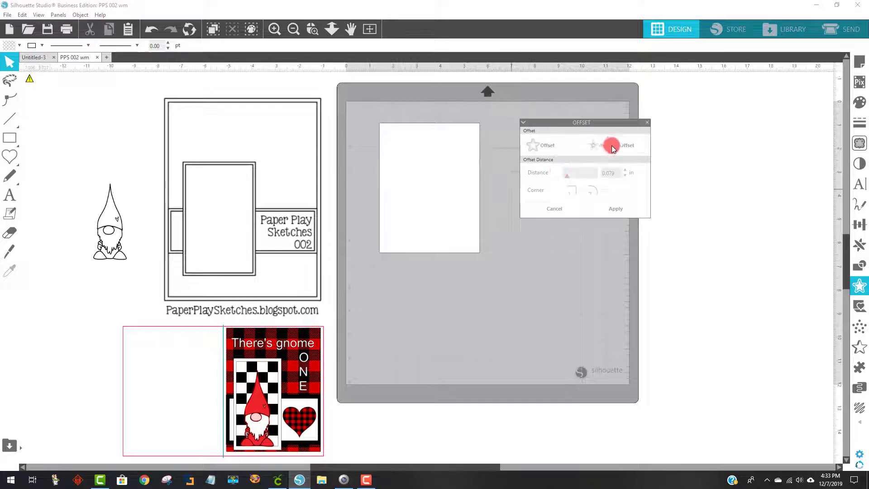
{"action": "left_click", "coordinate": [436, 194]}
{"action": "left_click", "coordinate": [599, 153]}
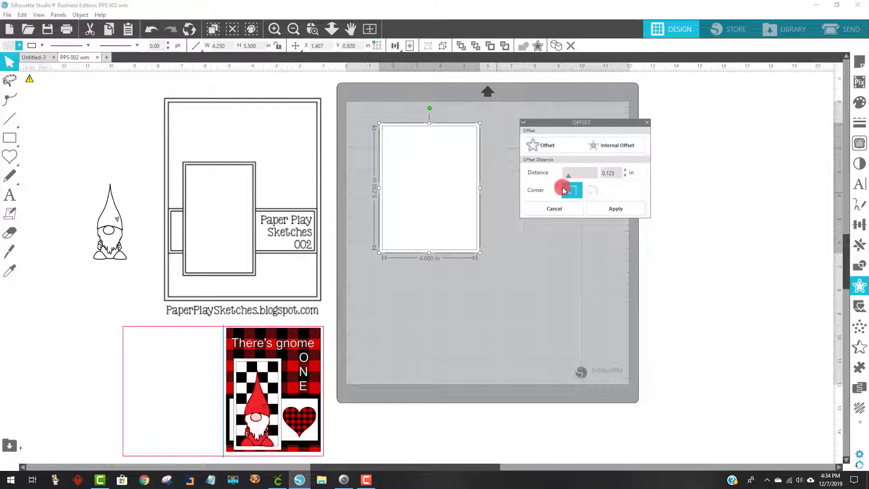
{"action": "left_click", "coordinate": [602, 173]}
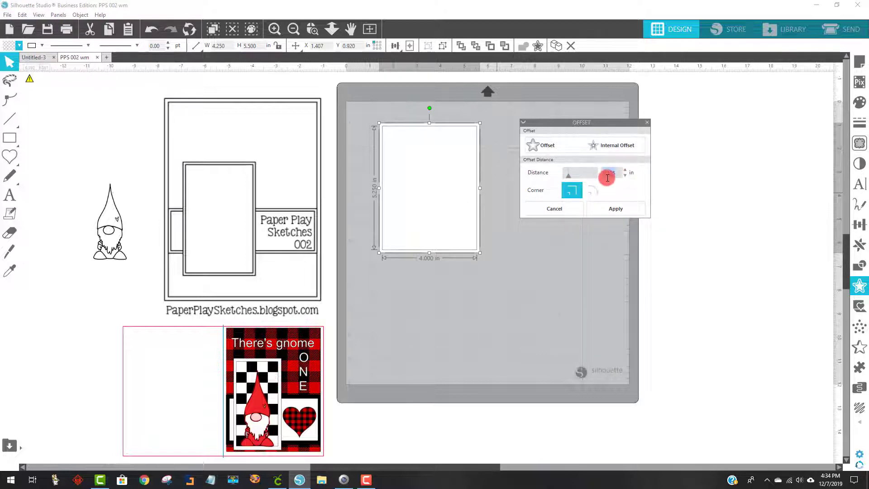
{"action": "type", "text": "0.125"}
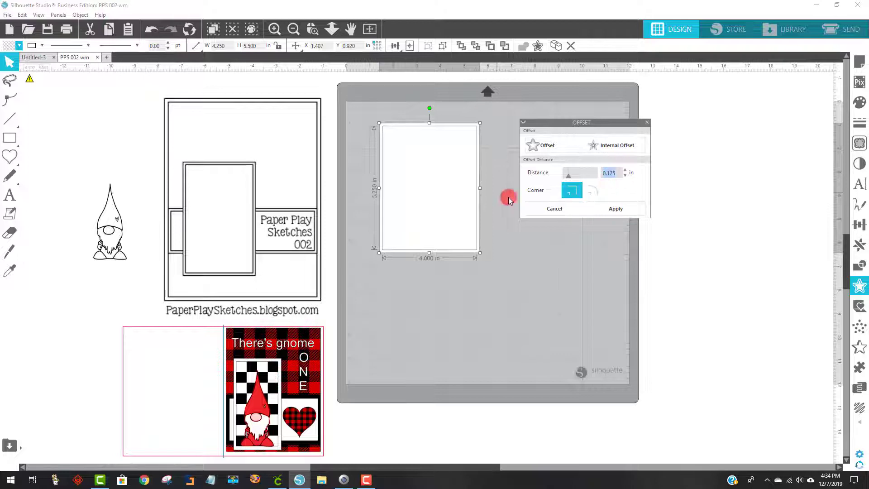
{"action": "left_click", "coordinate": [615, 208]}
{"action": "left_click", "coordinate": [558, 291]}
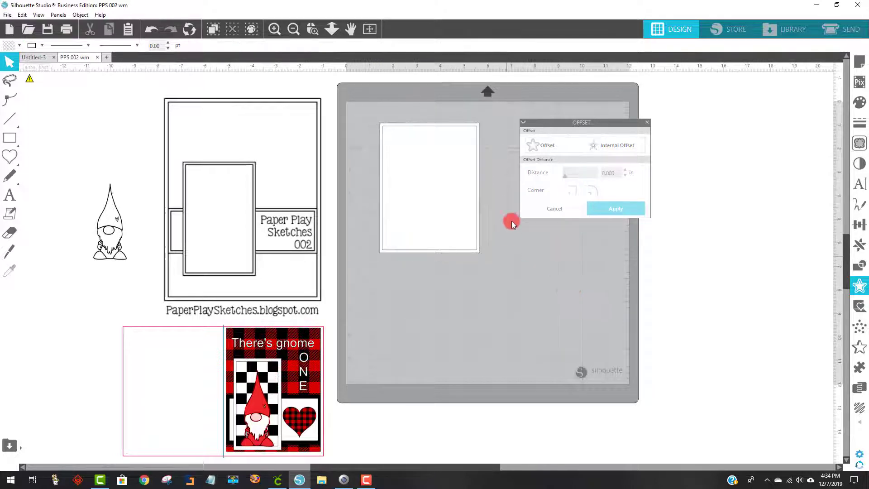
Step: Move the white rectangle down the mat, clear of its inset outline, and select the outline
{"action": "left_click_drag", "start_coordinate": [605, 124], "coordinate": [718, 120]}
{"action": "left_click_drag", "start_coordinate": [452, 169], "coordinate": [435, 312]}
{"action": "left_click", "coordinate": [423, 137]}
{"action": "left_click", "coordinate": [415, 124]}
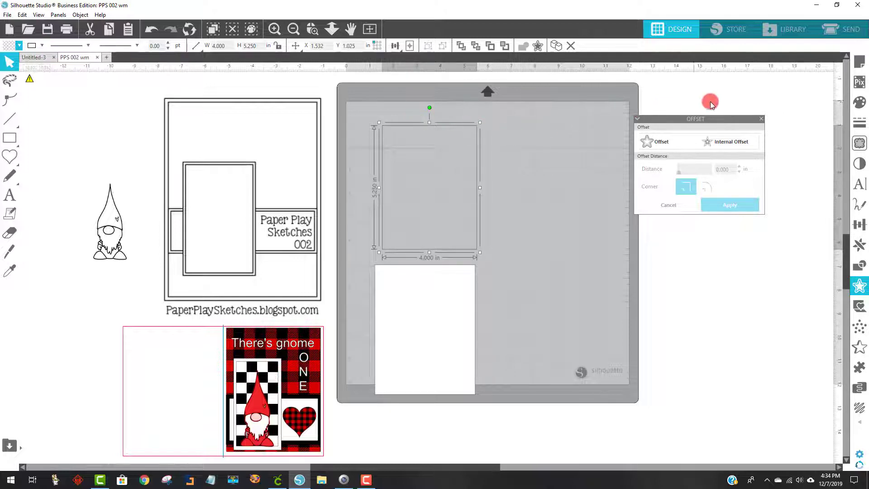
Step: Fill the inset rectangle with the red and black buffalo plaid from the custom fill patterns
{"action": "left_click", "coordinate": [863, 104]}
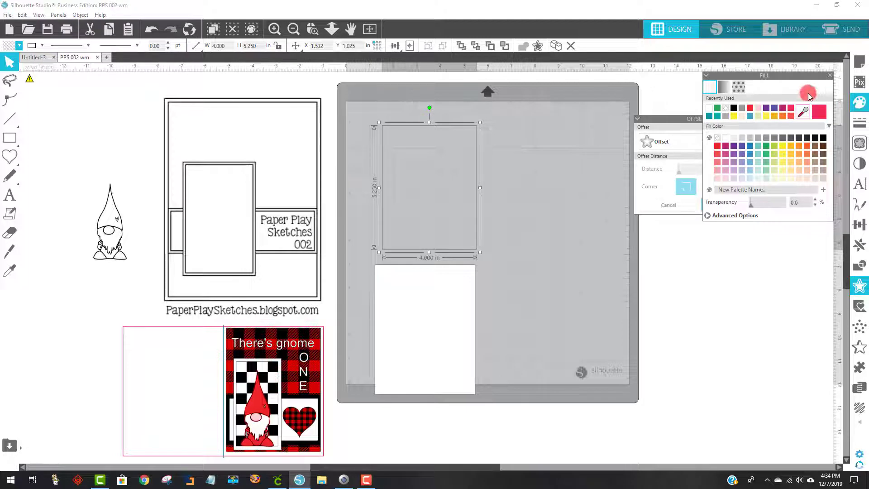
{"action": "left_click_drag", "start_coordinate": [752, 73], "coordinate": [573, 111]}
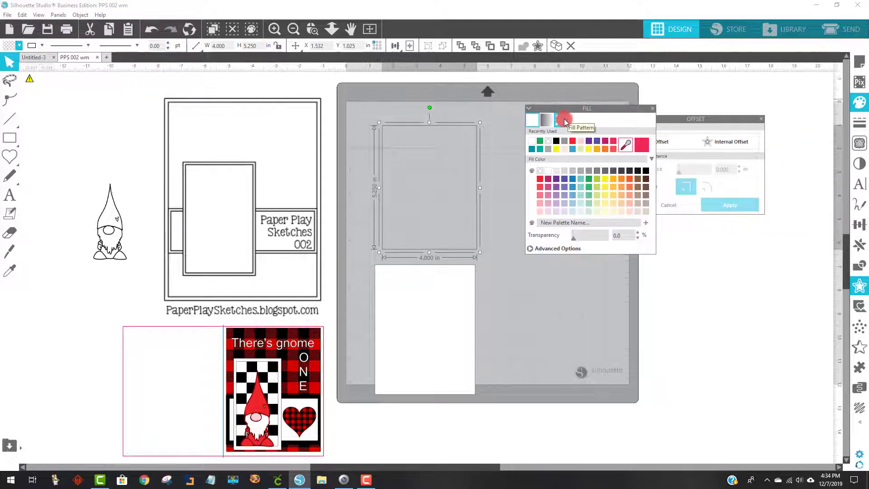
{"action": "left_click", "coordinate": [562, 118]}
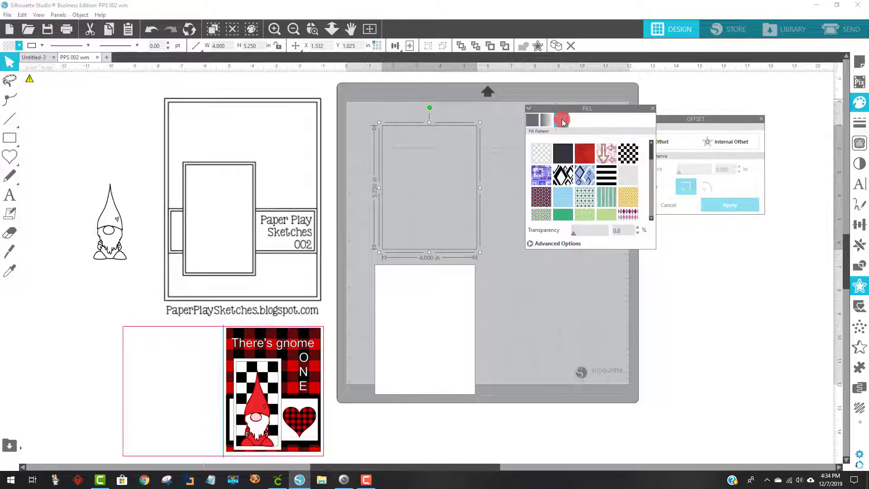
{"action": "scroll", "coordinate": [607, 187], "scroll_direction": "down", "scroll_amount": 3}
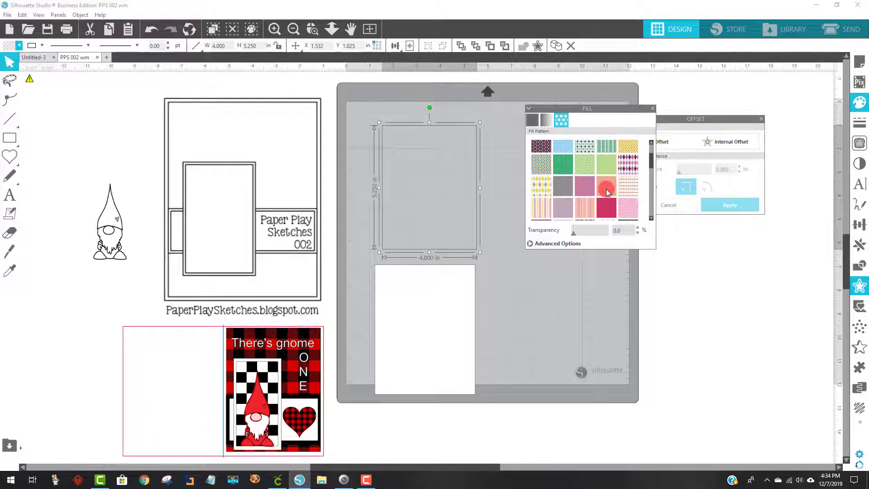
{"action": "scroll", "coordinate": [606, 191], "scroll_direction": "down", "scroll_amount": 10}
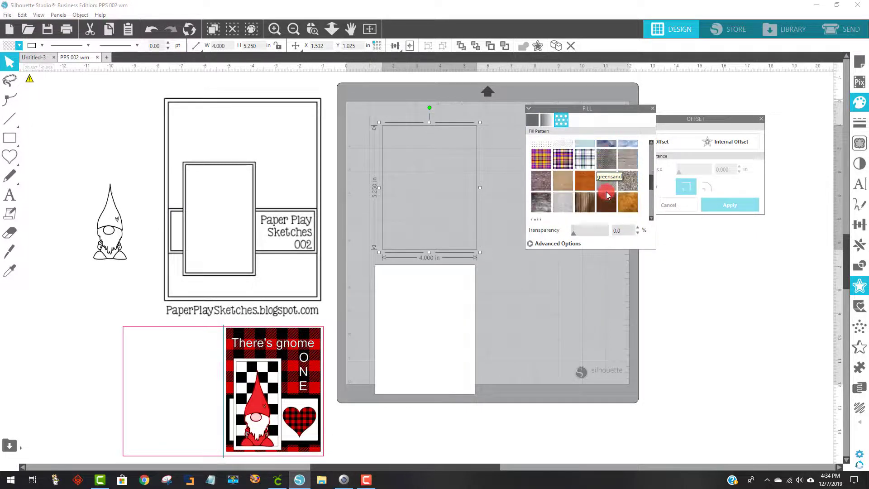
{"action": "scroll", "coordinate": [607, 192], "scroll_direction": "down", "scroll_amount": 8}
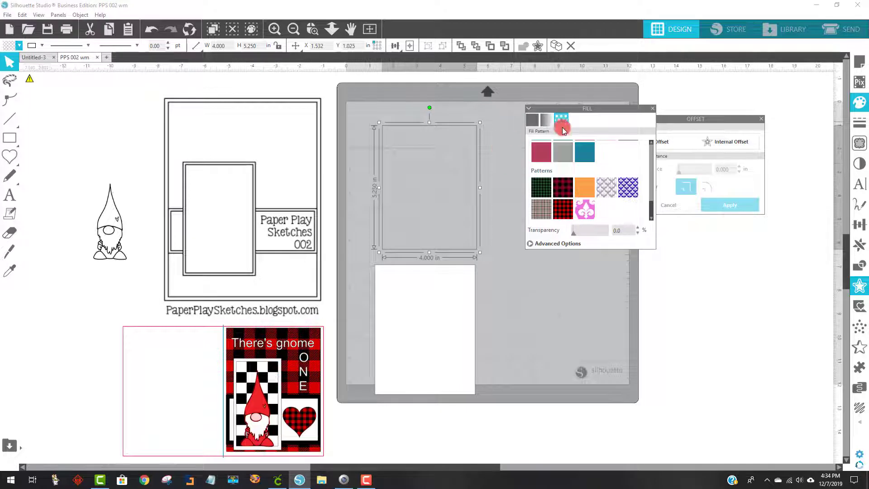
{"action": "left_click", "coordinate": [563, 211]}
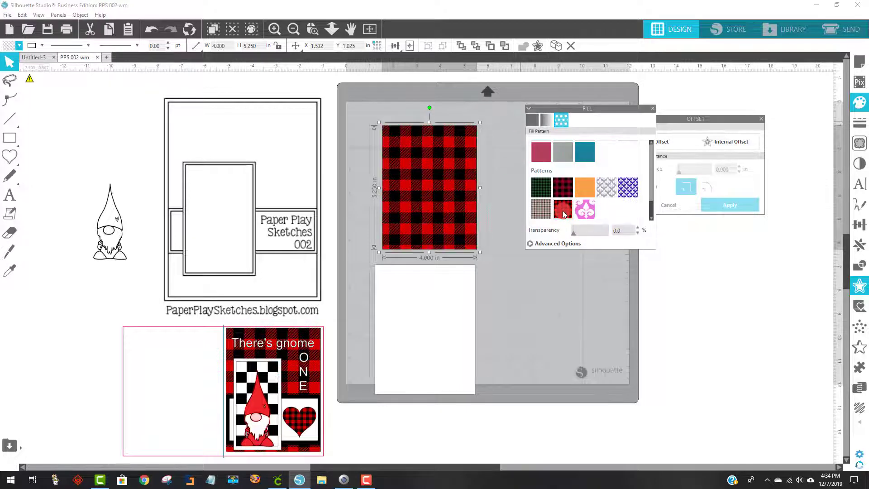
Step: Move the white rectangle back behind the plaid one as an even border, and close the Fill and Offset settings
{"action": "left_click_drag", "start_coordinate": [433, 327], "coordinate": [440, 187]}
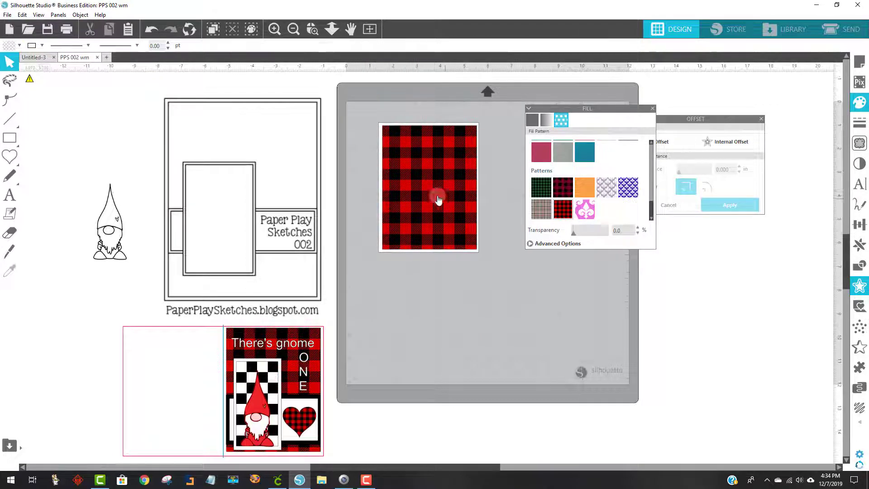
{"action": "left_click", "coordinate": [435, 283]}
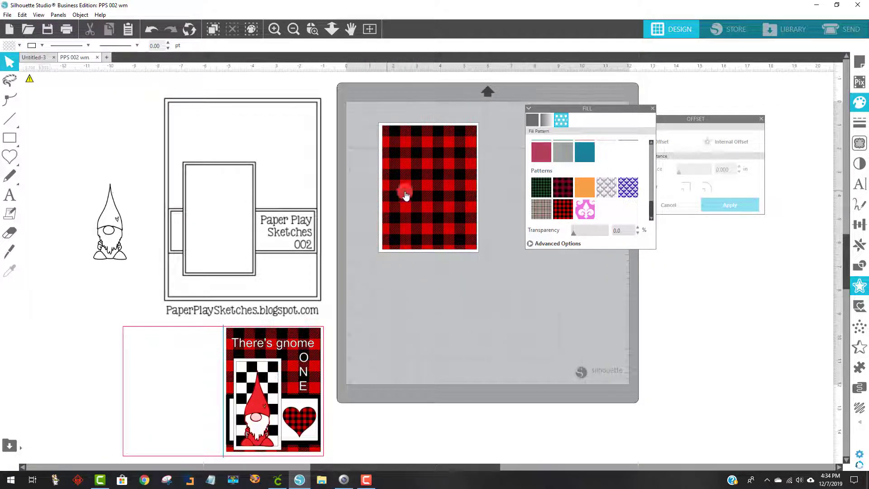
{"action": "left_click", "coordinate": [653, 109]}
{"action": "left_click_drag", "start_coordinate": [661, 120], "coordinate": [683, 120]}
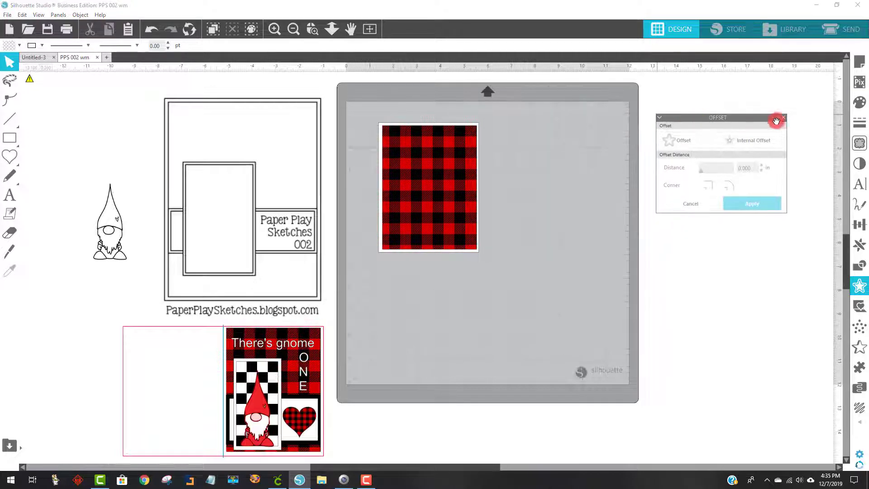
{"action": "left_click", "coordinate": [781, 120]}
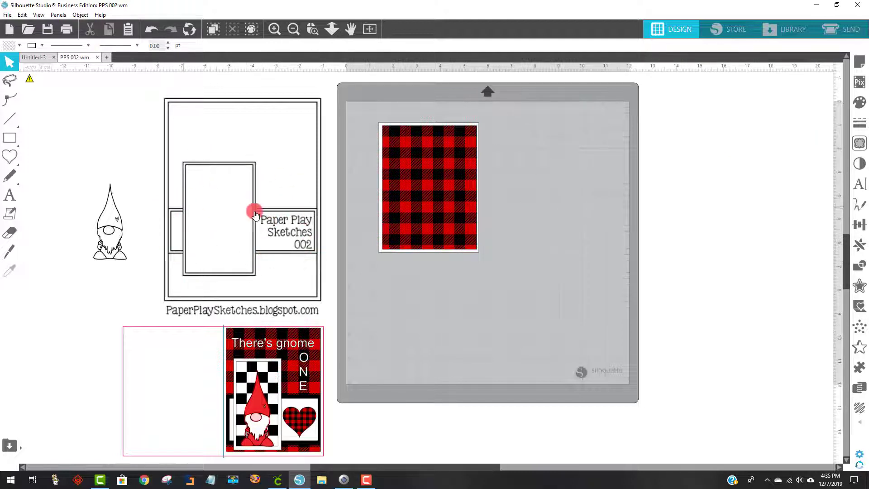
Step: Draw a horizontal rectangle about 4.68 by 1.73 inches on the empty part of the mat beside the plaid panel
{"action": "left_click", "coordinate": [10, 140]}
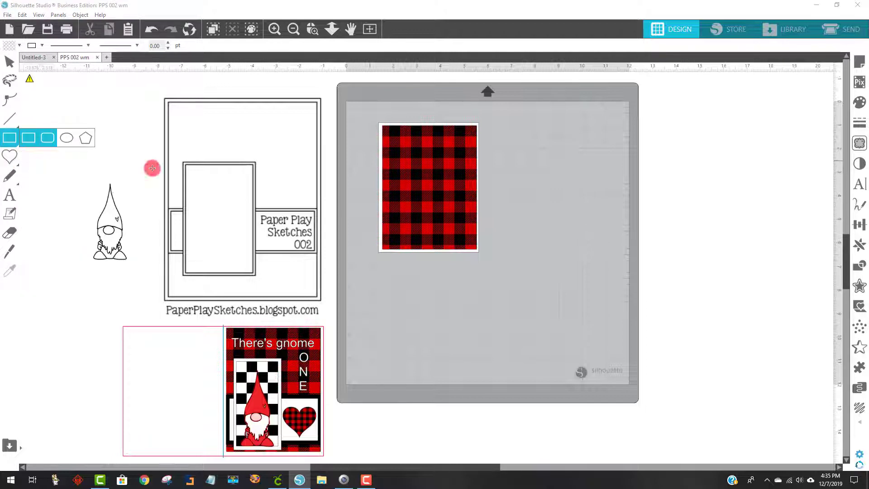
{"action": "left_click_drag", "start_coordinate": [517, 184], "coordinate": [628, 225]}
Step: Nudge the buffalo plaid rectangle so it sits evenly within the white rectangle's border
{"action": "left_click", "coordinate": [461, 211]}
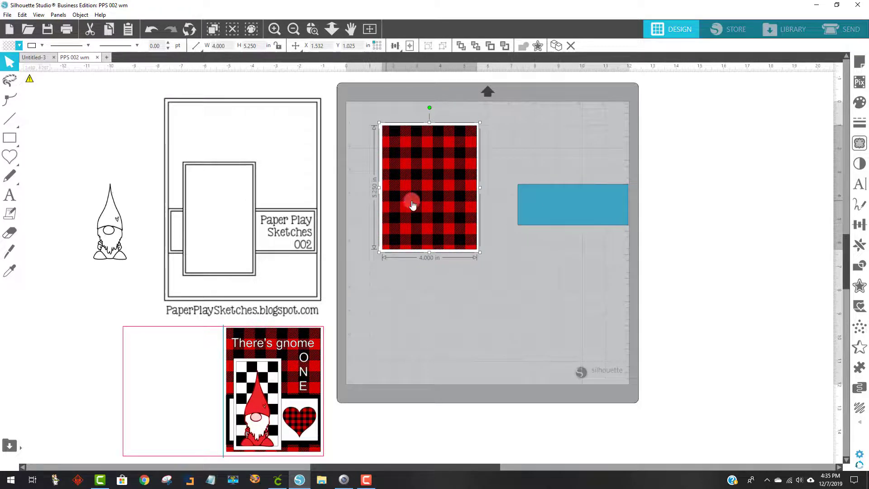
{"action": "mouse_move", "coordinate": [428, 216]}
{"action": "left_mouse_down"}
{"action": "mouse_move", "coordinate": [425, 258]}
{"action": "mouse_move", "coordinate": [426, 197]}
{"action": "left_mouse_up"}
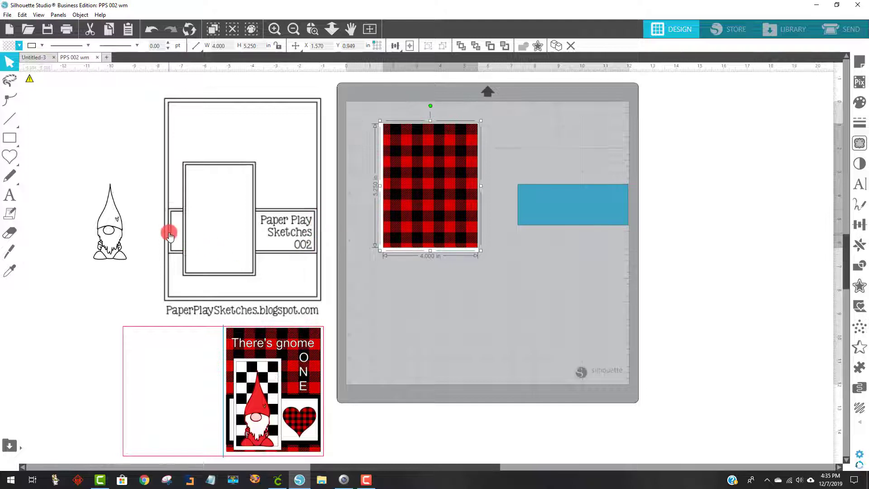
{"action": "left_click_drag", "start_coordinate": [410, 208], "coordinate": [408, 207]}
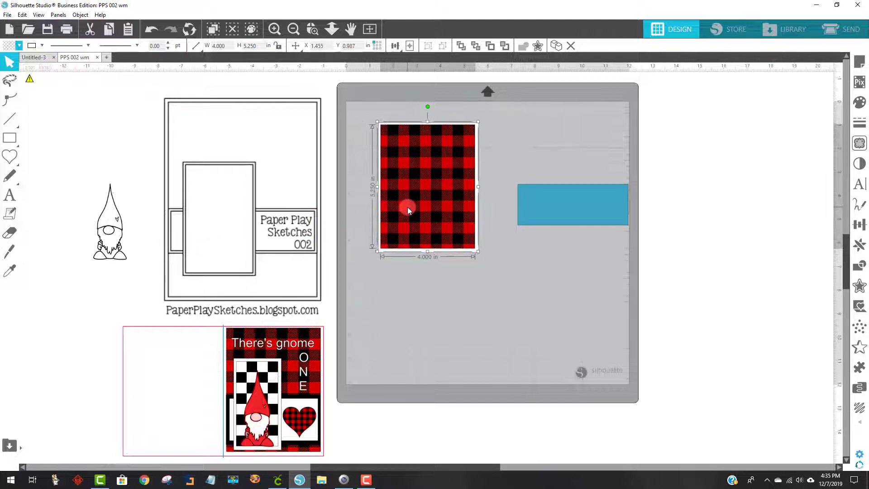
Step: Set the blue rectangle's width to 4 inches and place it as a band across the lower half of the plaid panel
{"action": "left_click", "coordinate": [552, 214]}
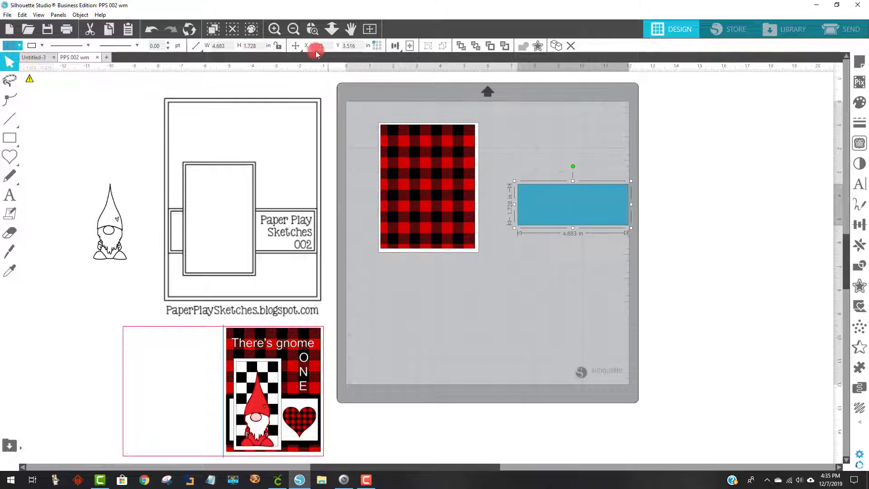
{"action": "left_click_drag", "start_coordinate": [227, 45], "coordinate": [202, 50]}
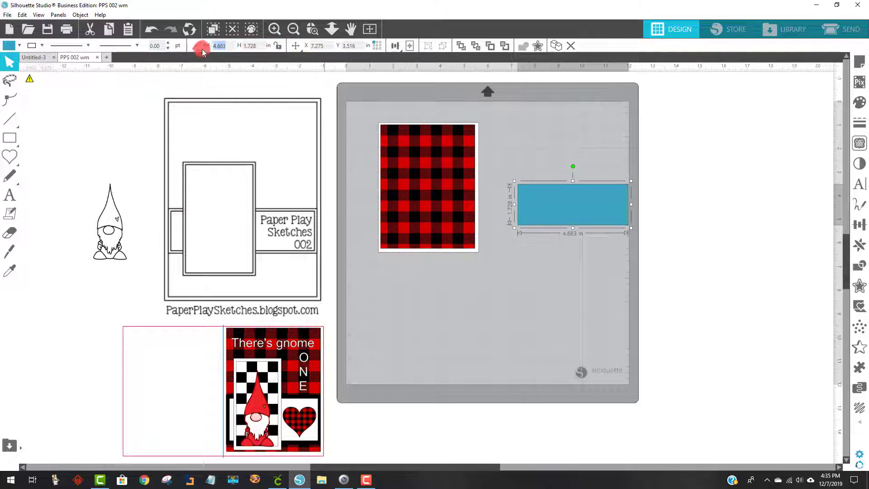
{"action": "type", "text": "4"}
{"action": "key", "text": "Return"}
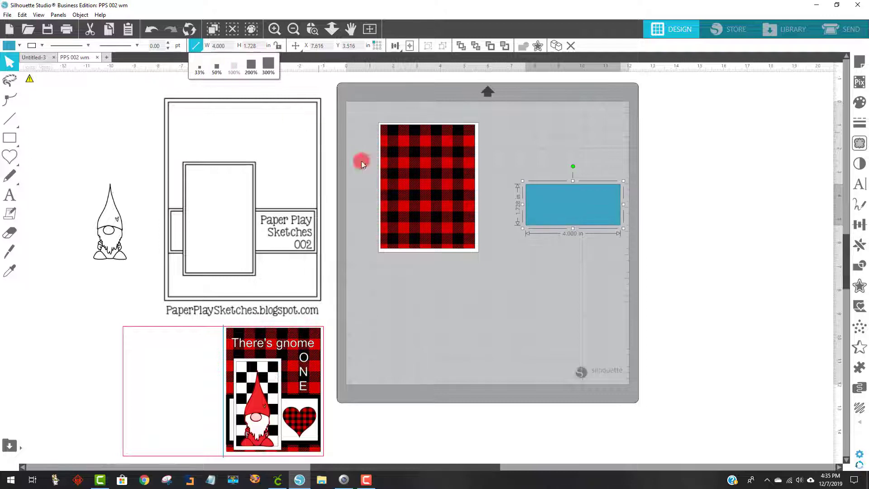
{"action": "left_click_drag", "start_coordinate": [555, 195], "coordinate": [412, 200]}
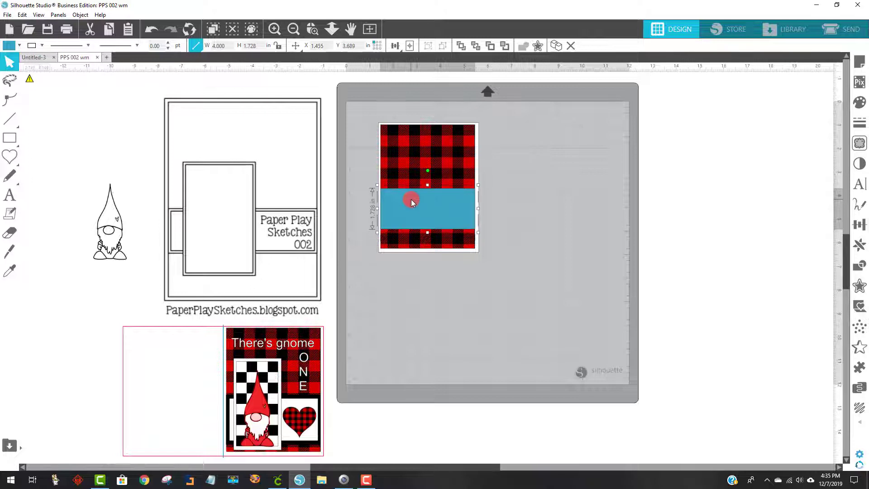
{"action": "scroll", "coordinate": [355, 409], "scroll_direction": "down", "scroll_amount": 3}
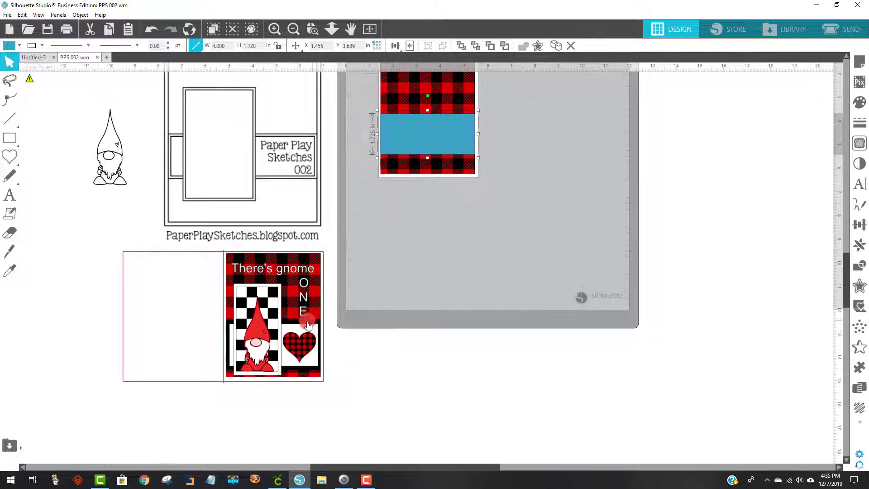
Step: Fill the blue strip across the plaid panel with black
{"action": "left_click", "coordinate": [521, 224]}
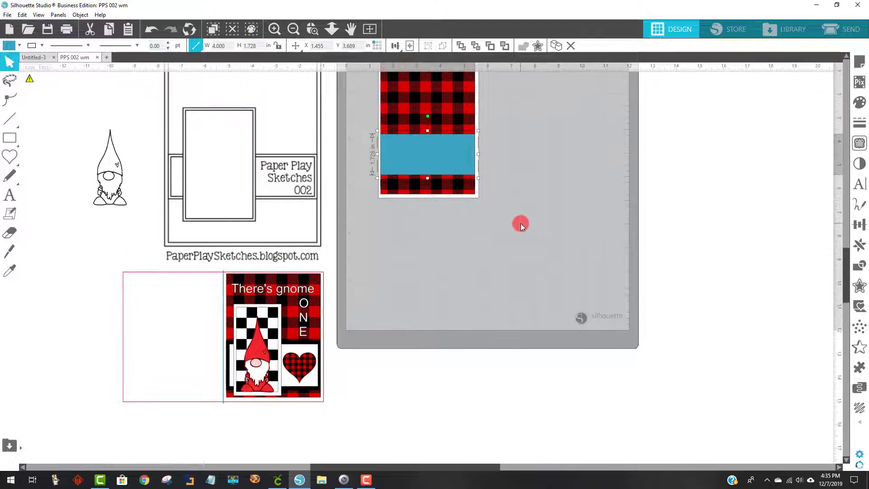
{"action": "scroll", "coordinate": [521, 224], "scroll_direction": "up", "scroll_amount": 2}
{"action": "left_click", "coordinate": [437, 200]}
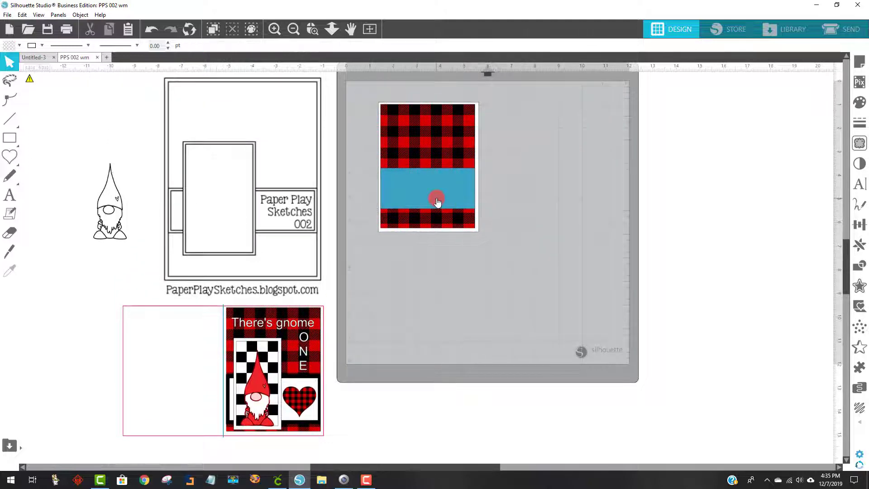
{"action": "left_click", "coordinate": [10, 47]}
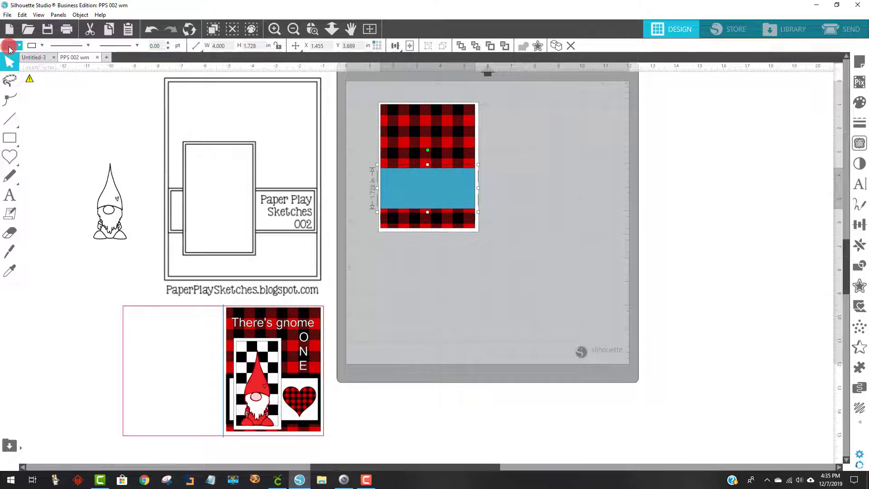
{"action": "left_click", "coordinate": [34, 60]}
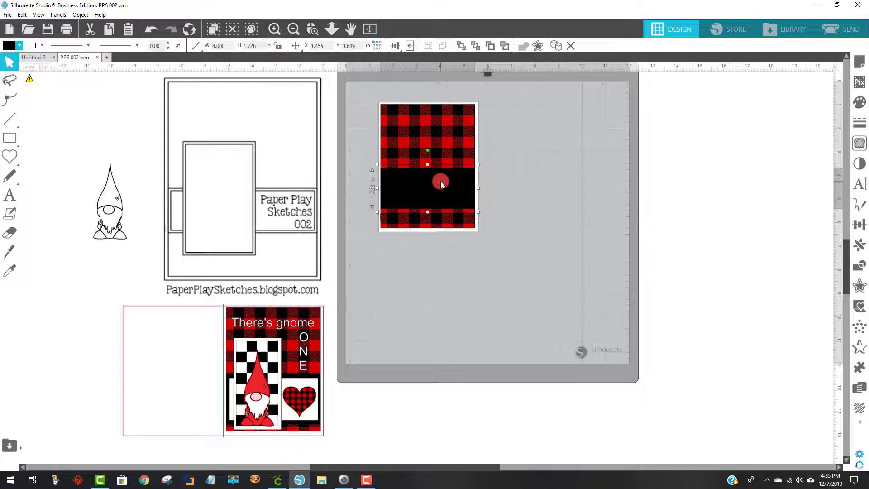
Step: Create an internal offset of the black strip at 0.125 in with sharp corners
{"action": "left_click", "coordinate": [859, 288]}
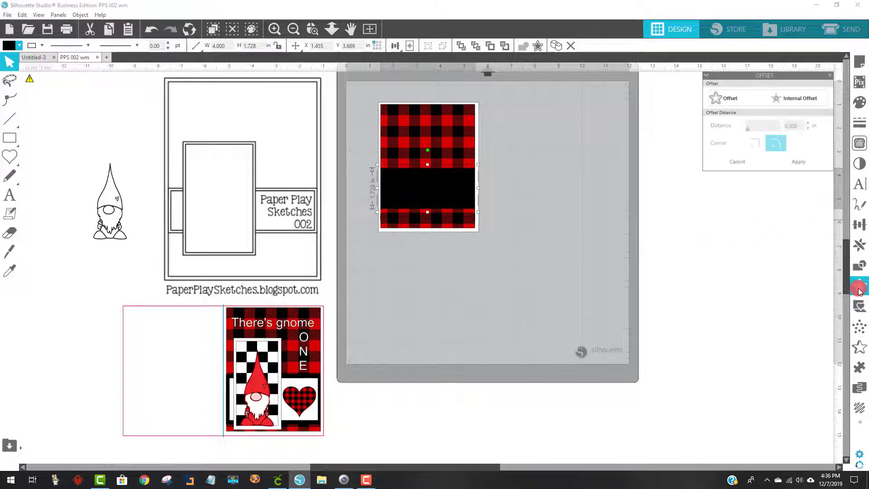
{"action": "left_click_drag", "start_coordinate": [761, 84], "coordinate": [651, 107]}
{"action": "left_click", "coordinate": [694, 120]}
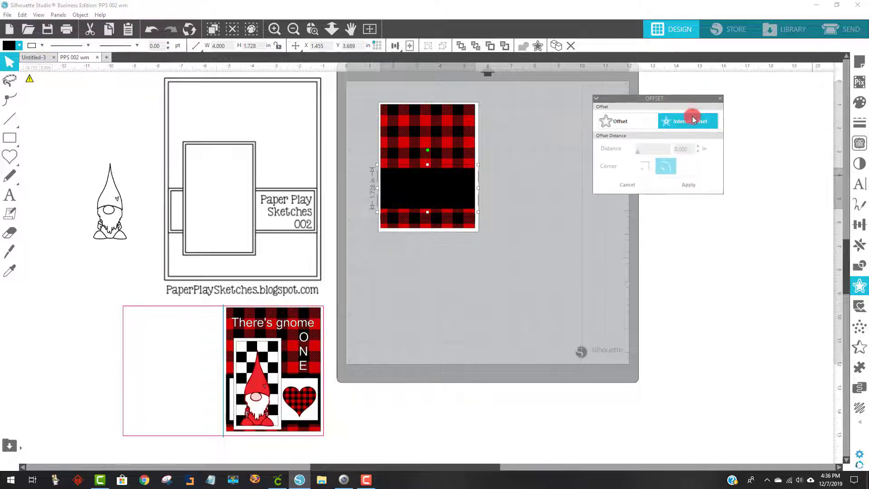
{"action": "left_click", "coordinate": [675, 148]}
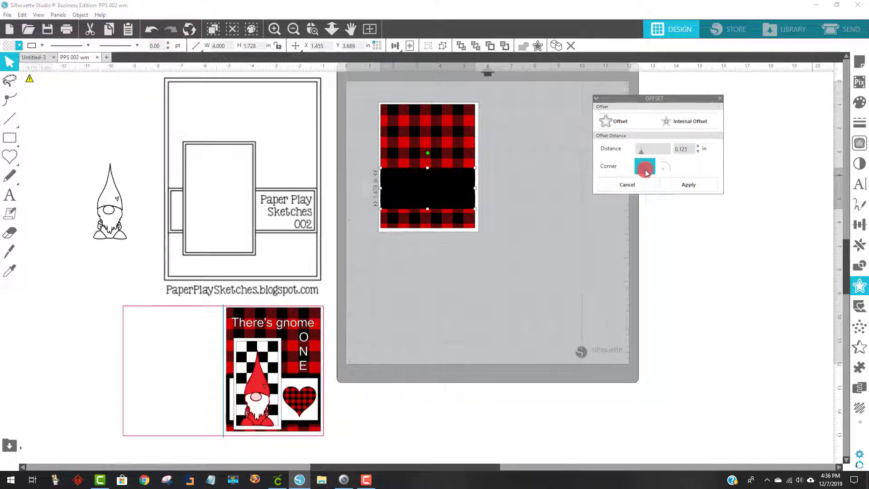
{"action": "left_click", "coordinate": [696, 186]}
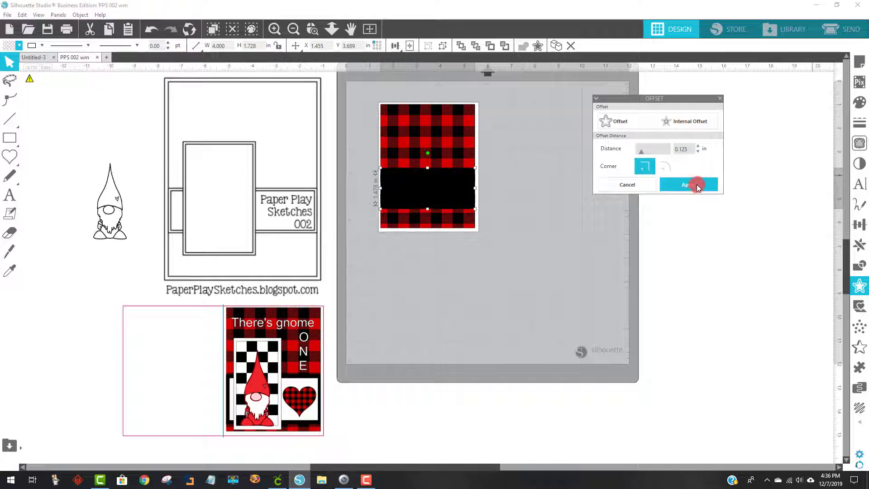
Step: Separate the black strip, the plaid panel and the inner offset rectangle by moving them off the white card base
{"action": "left_click", "coordinate": [428, 183]}
{"action": "left_click_drag", "start_coordinate": [428, 183], "coordinate": [447, 257]}
{"action": "left_click_drag", "start_coordinate": [433, 212], "coordinate": [540, 205]}
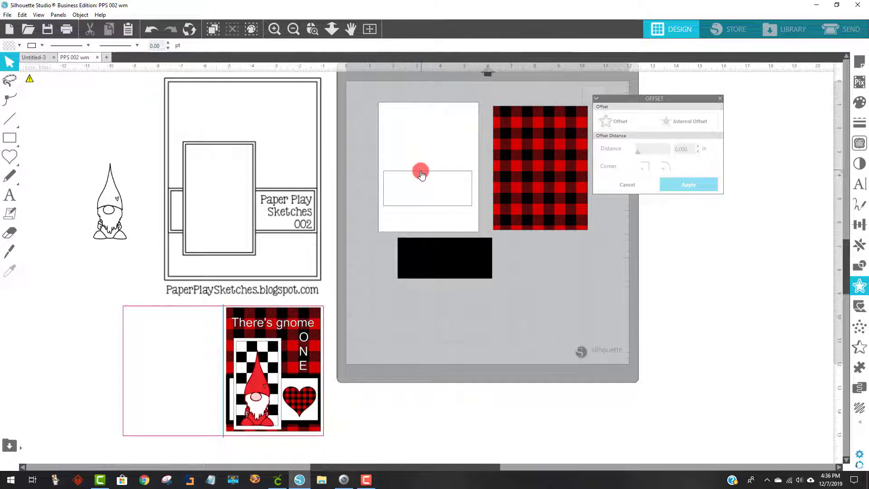
{"action": "left_click_drag", "start_coordinate": [421, 171], "coordinate": [525, 186]}
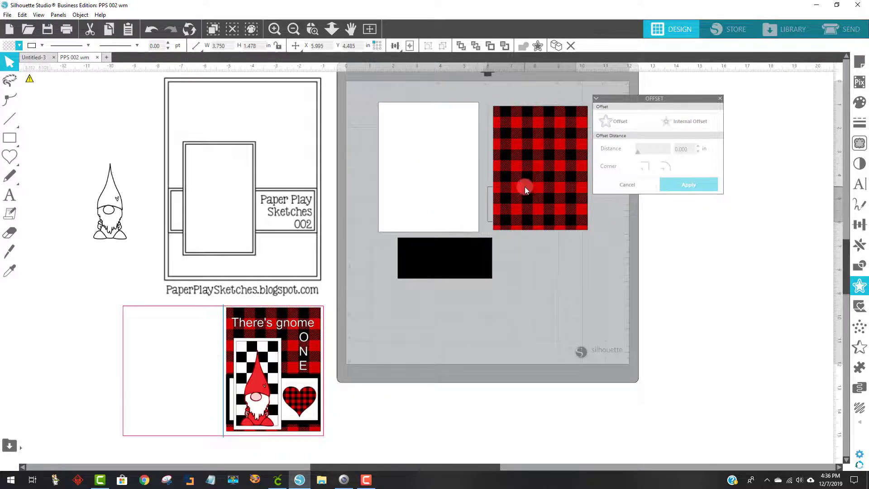
Step: Fill the inner offset rectangle with white
{"action": "left_click", "coordinate": [19, 45]}
{"action": "left_click", "coordinate": [512, 207]}
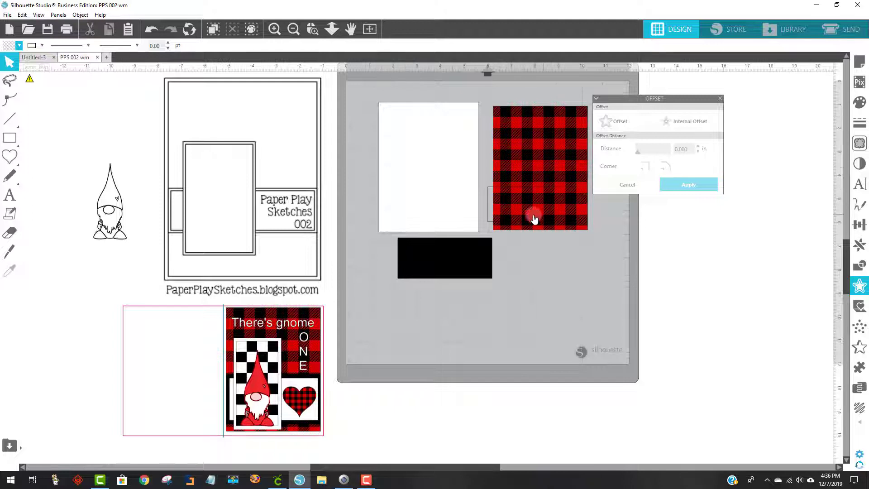
{"action": "left_click", "coordinate": [18, 46]}
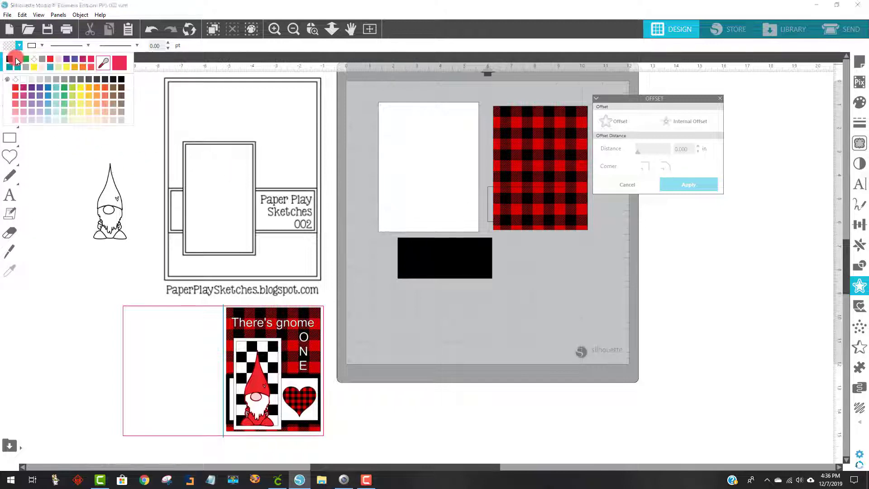
{"action": "left_click", "coordinate": [485, 188]}
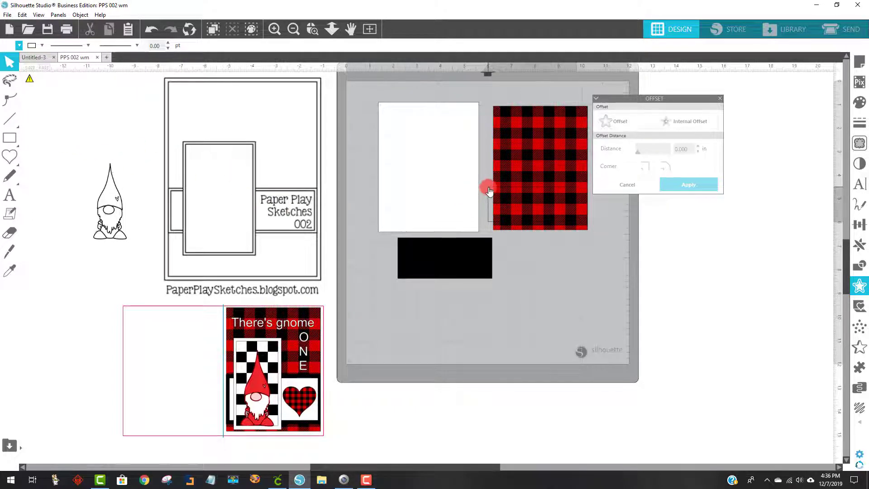
{"action": "left_click", "coordinate": [19, 46]}
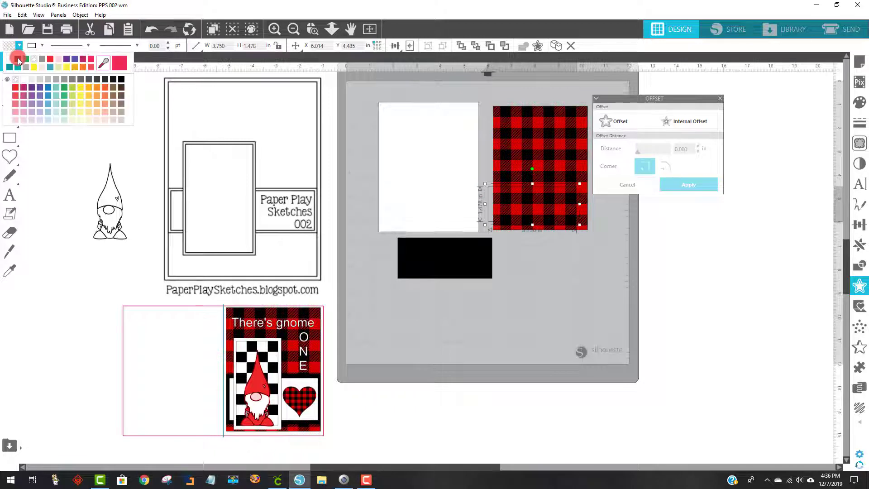
{"action": "left_click", "coordinate": [12, 55]}
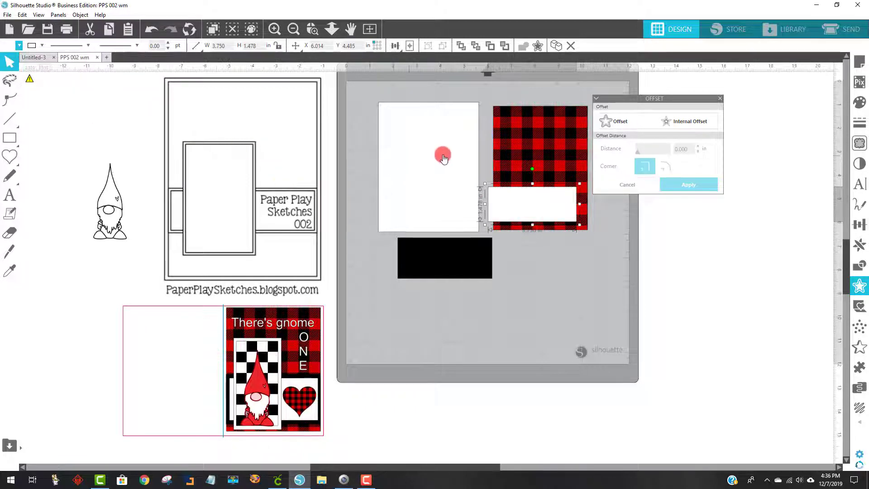
Step: Restack the plaid panel on the card base, with the black strip across its lower part and the white rectangle centered on the strip
{"action": "left_click", "coordinate": [516, 151]}
{"action": "left_click_drag", "start_coordinate": [516, 151], "coordinate": [411, 143]}
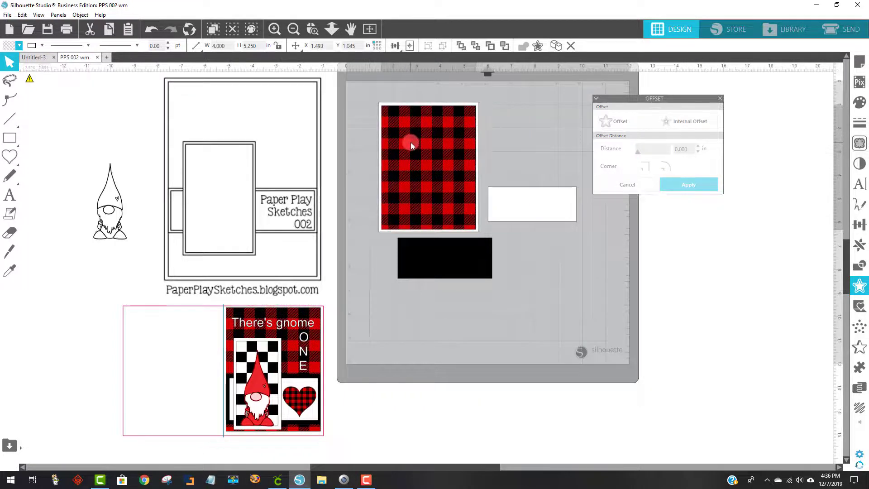
{"action": "left_click_drag", "start_coordinate": [447, 258], "coordinate": [432, 199]}
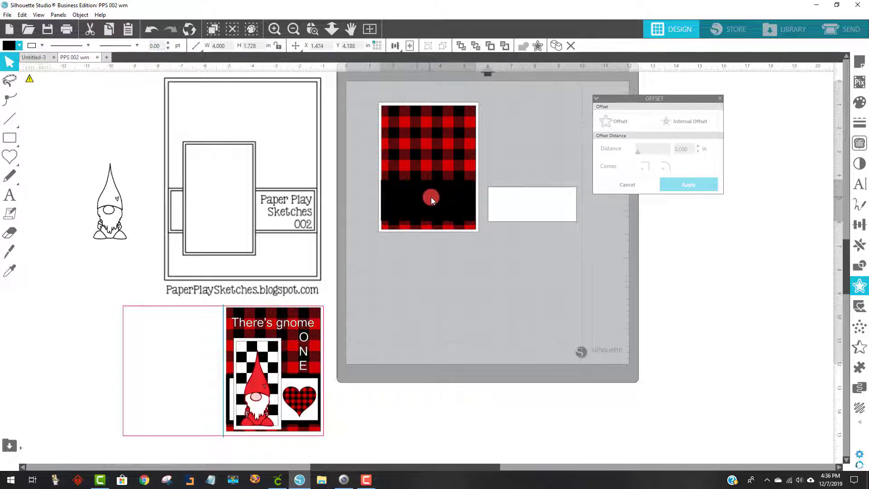
{"action": "left_click", "coordinate": [504, 208]}
{"action": "left_click_drag", "start_coordinate": [504, 209], "coordinate": [414, 191]}
{"action": "left_click", "coordinate": [519, 229]}
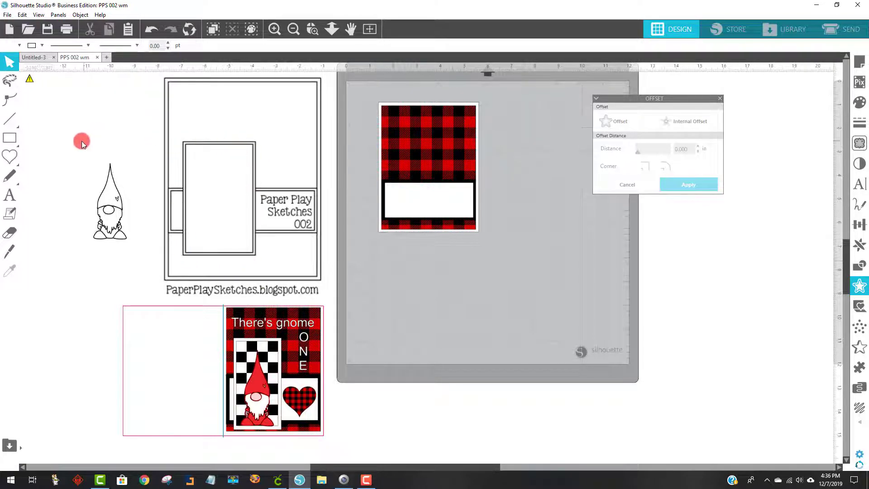
Step: Draw a tall rectangle about 2.05 × 4.26 in over the left half of the card, overlapping the strip
{"action": "left_click", "coordinate": [13, 138]}
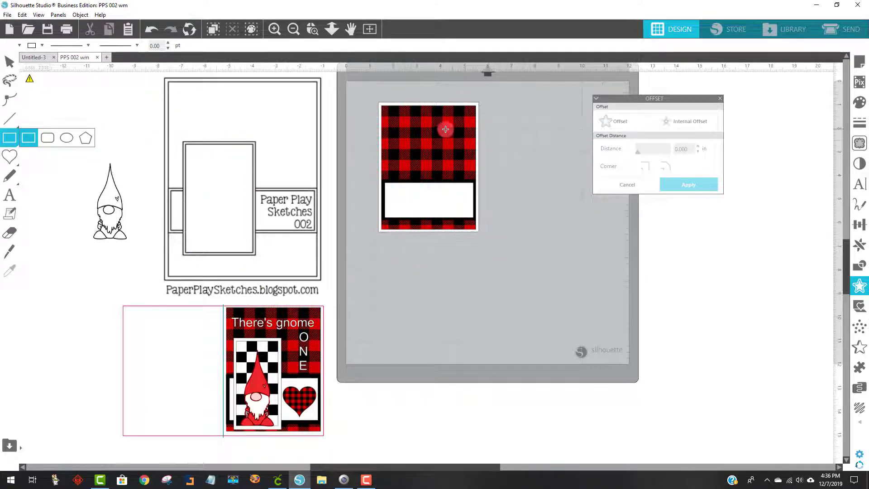
{"action": "left_click_drag", "start_coordinate": [393, 126], "coordinate": [441, 227]}
{"action": "left_click", "coordinate": [423, 183]}
{"action": "left_click_drag", "start_coordinate": [423, 183], "coordinate": [422, 185]}
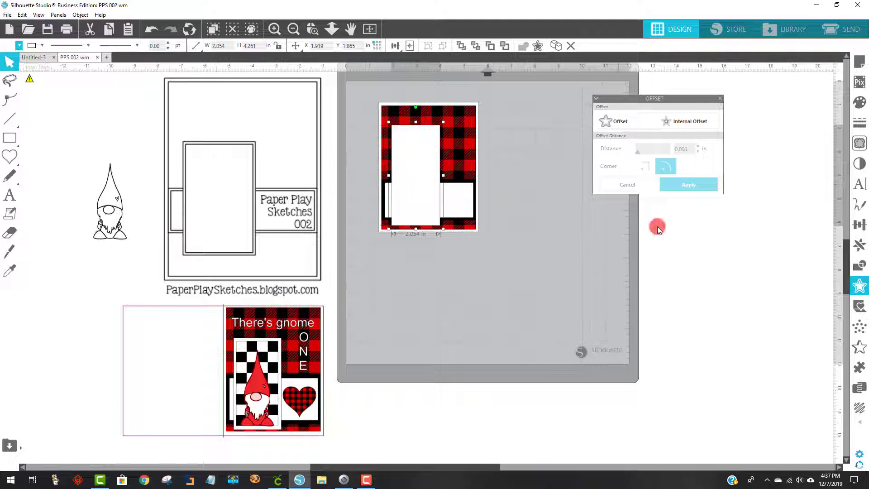
Step: Create a 0.125 in internal offset of the tall rectangle with sharp corners
{"action": "left_click", "coordinate": [860, 286]}
{"action": "left_click", "coordinate": [861, 287]}
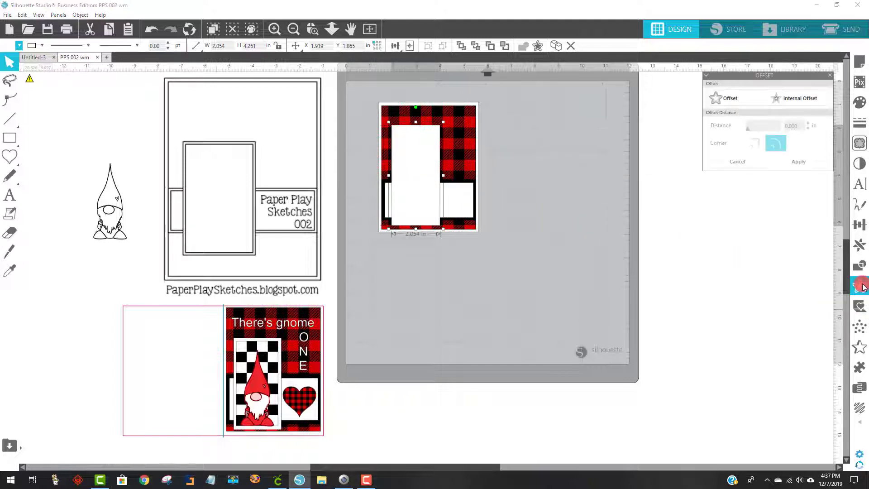
{"action": "left_click", "coordinate": [798, 100]}
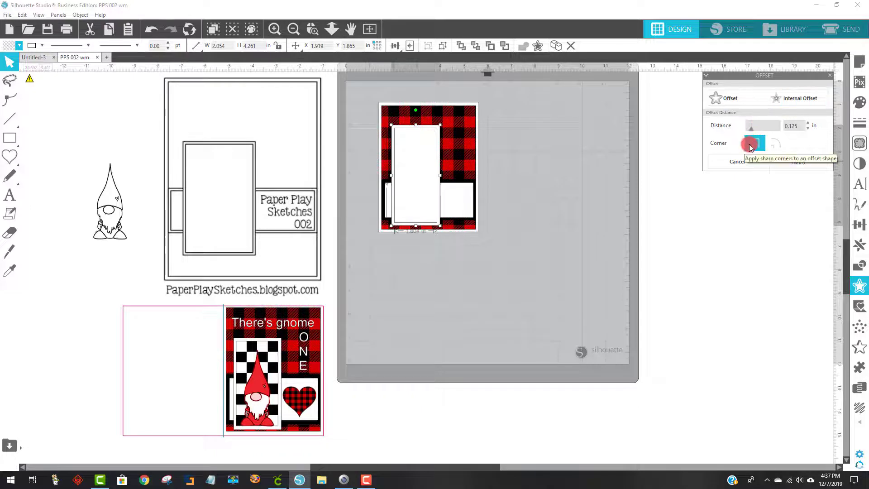
{"action": "left_click", "coordinate": [789, 163]}
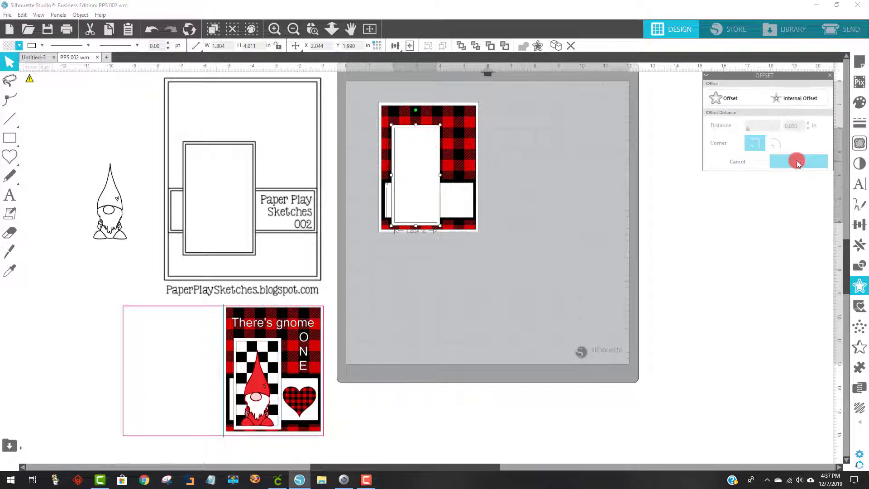
Step: Fill the tall rectangle's inner offset with the checkmate pattern
{"action": "left_click", "coordinate": [402, 177]}
{"action": "left_click", "coordinate": [858, 104]}
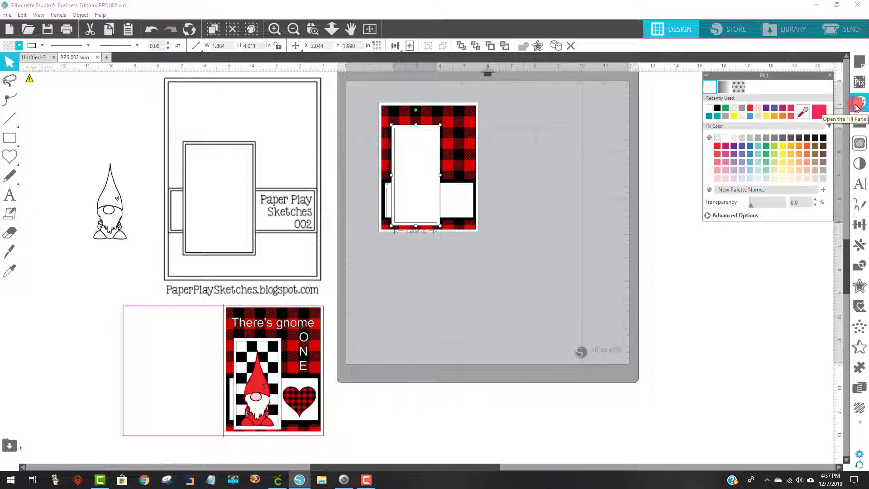
{"action": "left_click", "coordinate": [739, 87]}
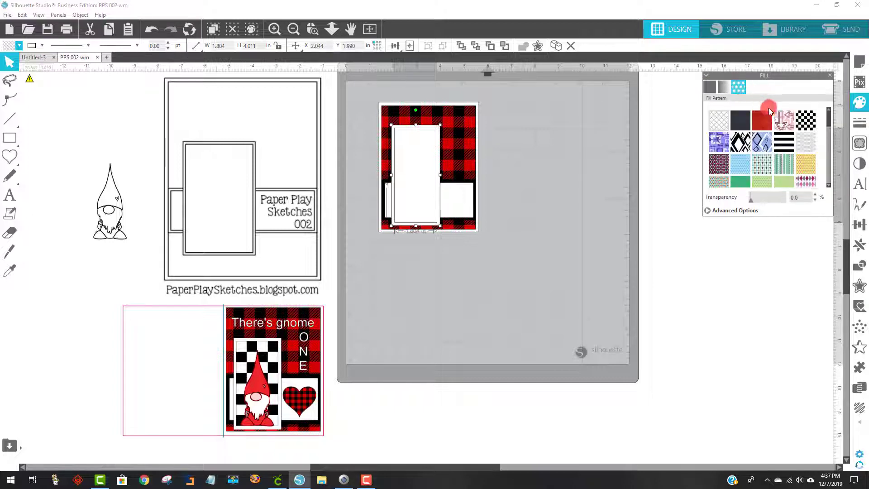
{"action": "left_click", "coordinate": [806, 120]}
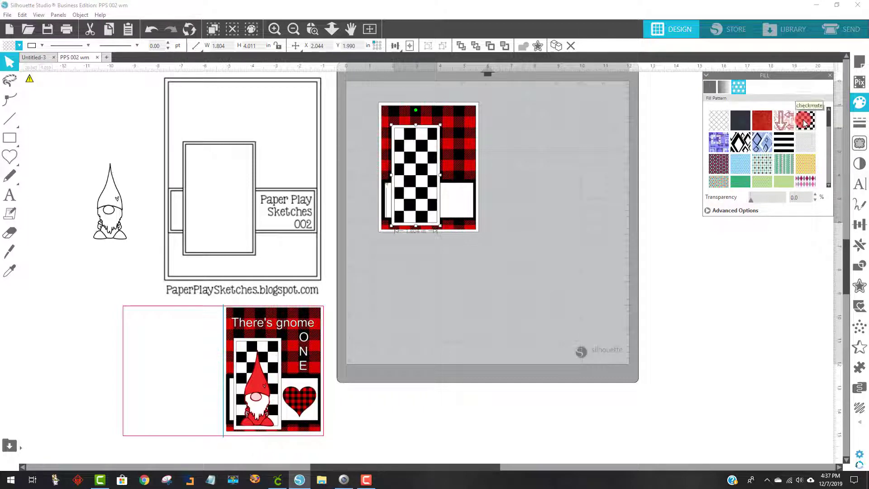
{"action": "left_click", "coordinate": [505, 273]}
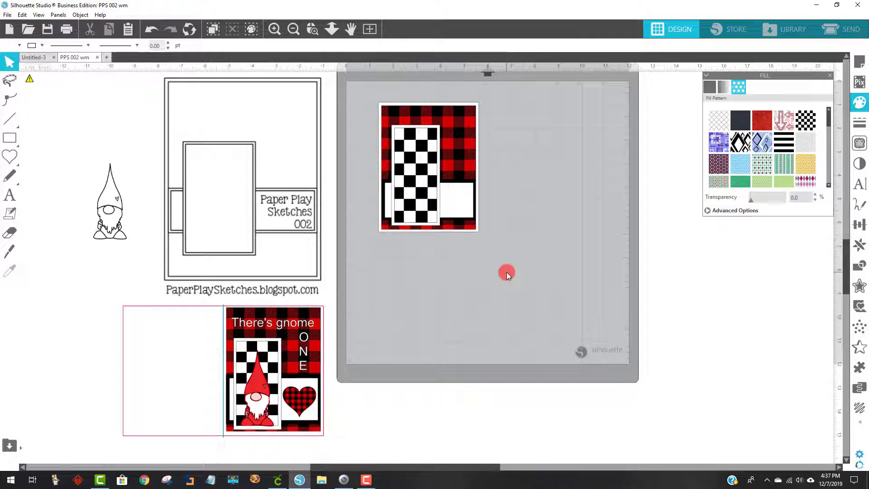
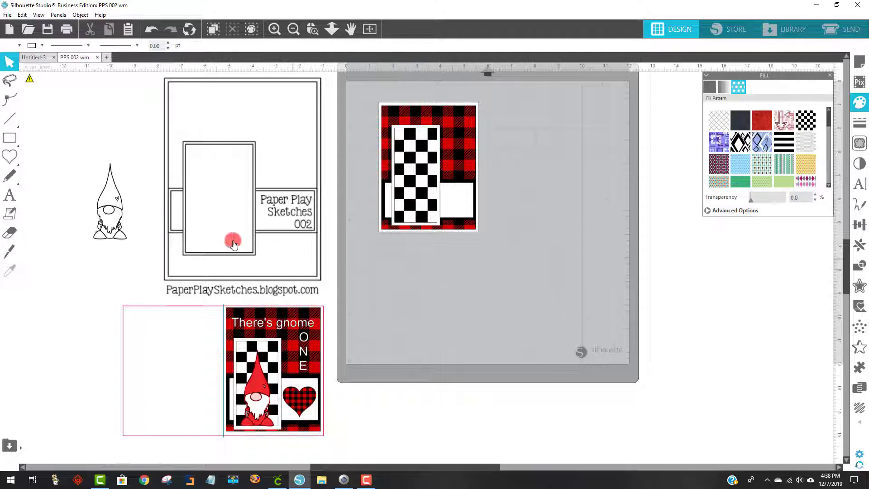
Step: Move the gnome outline drawing onto the mat, to the right of the card
{"action": "mouse_move", "coordinate": [125, 211]}
{"action": "left_mouse_down"}
{"action": "mouse_move", "coordinate": [259, 245]}
{"action": "mouse_move", "coordinate": [540, 242]}
{"action": "mouse_move", "coordinate": [556, 206]}
{"action": "mouse_move", "coordinate": [593, 197]}
{"action": "left_mouse_up"}
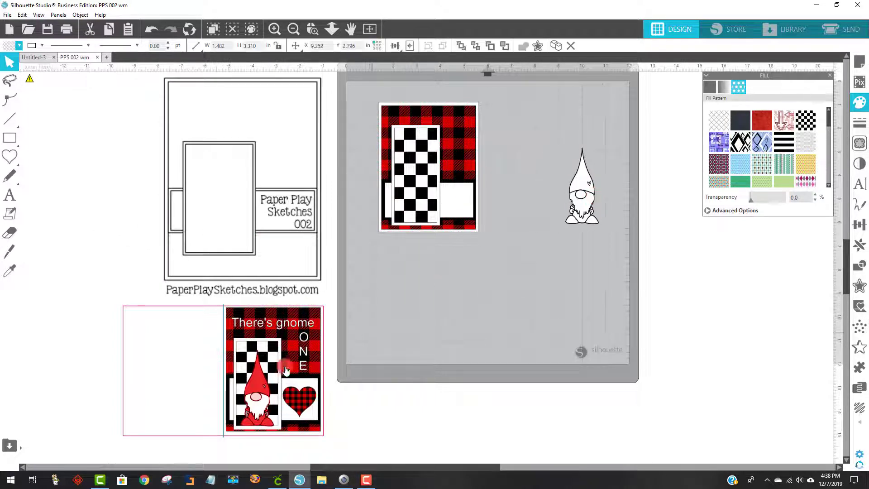
{"action": "left_click", "coordinate": [292, 406]}
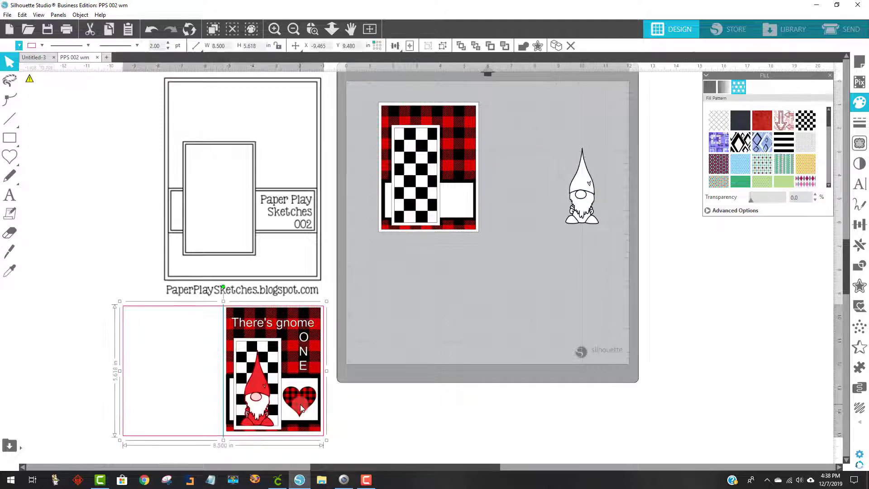
Step: Draw a heart about 1.15 × 1.06 in on the mat below the card and fill it with the red and black plaid pattern
{"action": "left_click", "coordinate": [6, 156]}
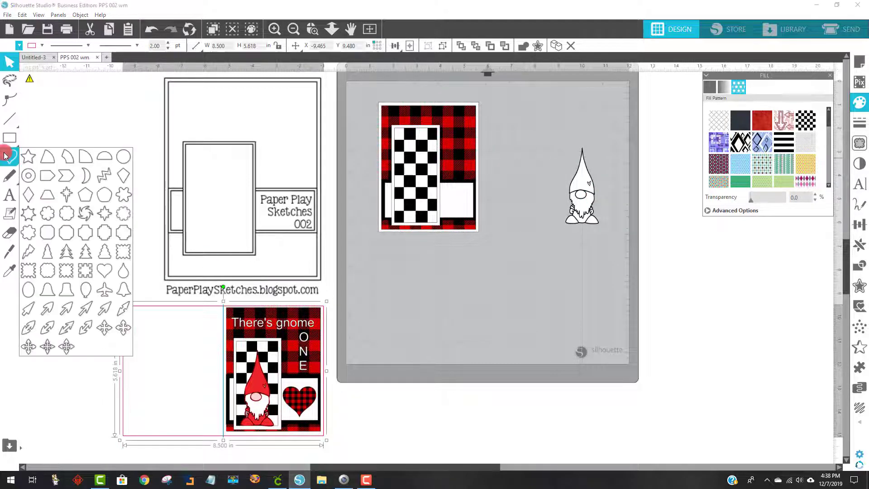
{"action": "left_click", "coordinate": [10, 160]}
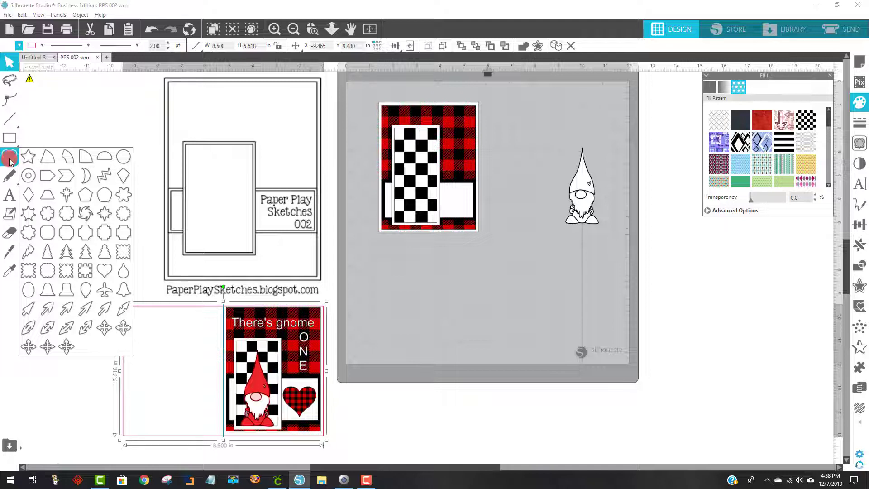
{"action": "left_click", "coordinate": [107, 274]}
{"action": "mouse_move", "coordinate": [462, 278]}
{"action": "left_mouse_down"}
{"action": "mouse_move", "coordinate": [507, 298]}
{"action": "mouse_move", "coordinate": [469, 316]}
{"action": "mouse_move", "coordinate": [473, 307]}
{"action": "left_mouse_up"}
{"action": "mouse_move", "coordinate": [474, 290]}
{"action": "left_mouse_down"}
{"action": "mouse_move", "coordinate": [463, 203]}
{"action": "mouse_move", "coordinate": [469, 294]}
{"action": "mouse_move", "coordinate": [479, 304]}
{"action": "mouse_move", "coordinate": [489, 297]}
{"action": "mouse_move", "coordinate": [457, 255]}
{"action": "mouse_move", "coordinate": [454, 207]}
{"action": "mouse_move", "coordinate": [499, 278]}
{"action": "left_mouse_up"}
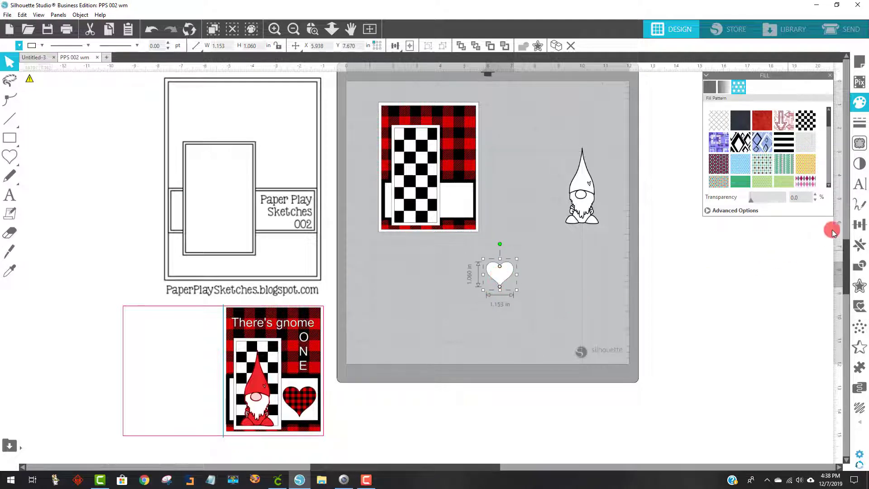
{"action": "left_click_drag", "start_coordinate": [832, 125], "coordinate": [835, 186]}
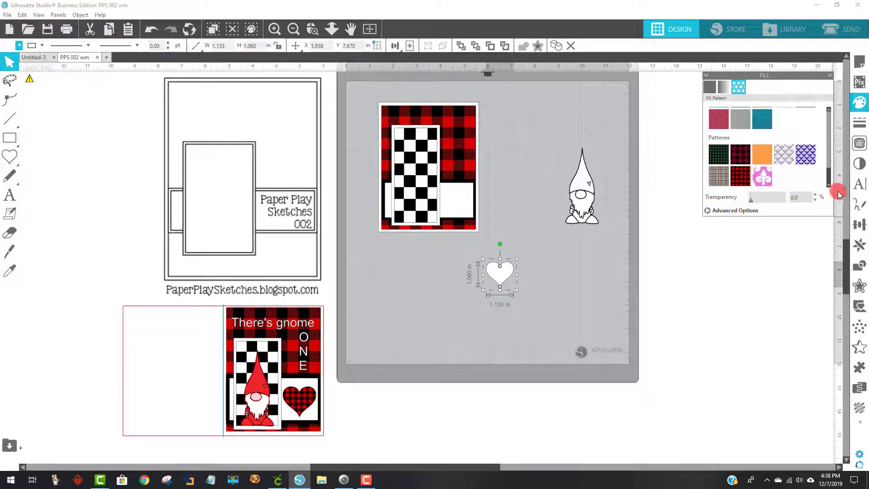
{"action": "left_click", "coordinate": [741, 175]}
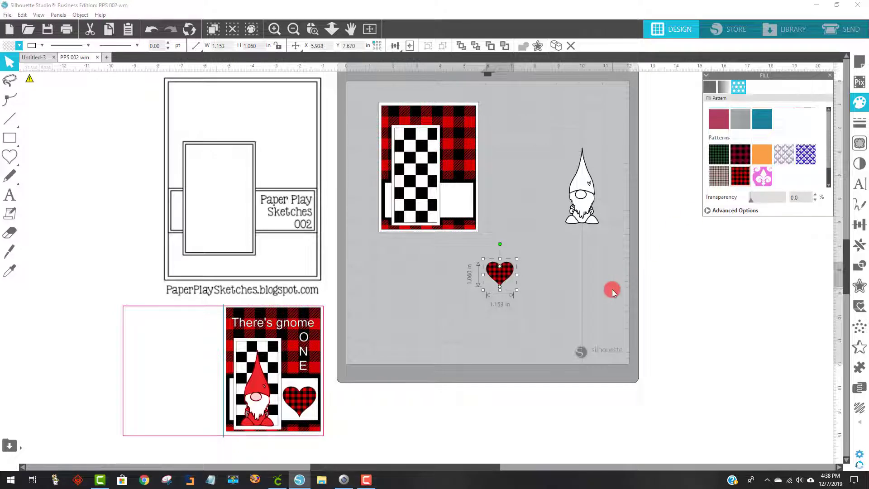
Step: Move the plaid heart onto the white panel to the right of the checkered rectangle on the card
{"action": "left_click", "coordinate": [596, 273]}
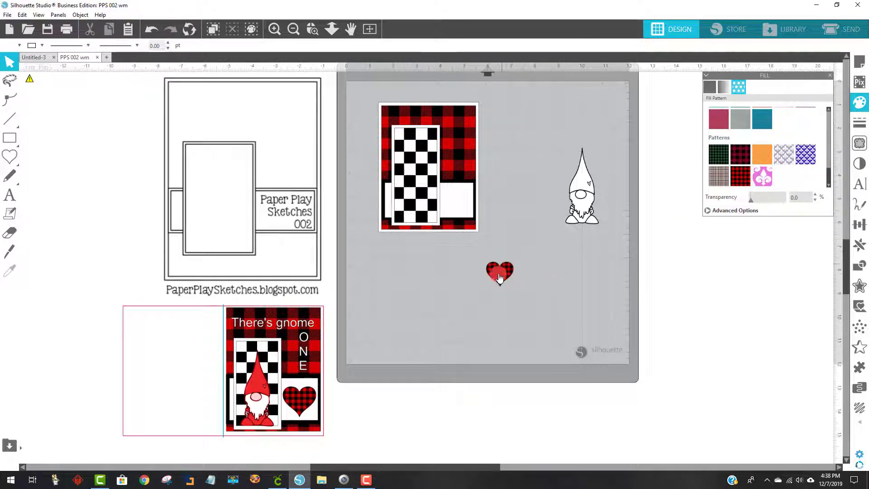
{"action": "left_click_drag", "start_coordinate": [500, 277], "coordinate": [454, 200]}
{"action": "left_click", "coordinate": [537, 222]}
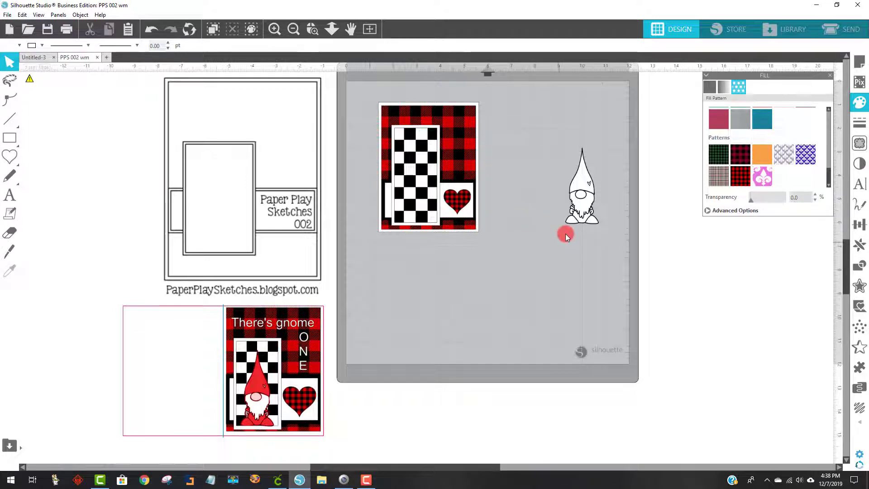
Step: Try the gnome drawing over the checkered panel and return it to the mat beside the card
{"action": "left_click_drag", "start_coordinate": [588, 189], "coordinate": [415, 190]}
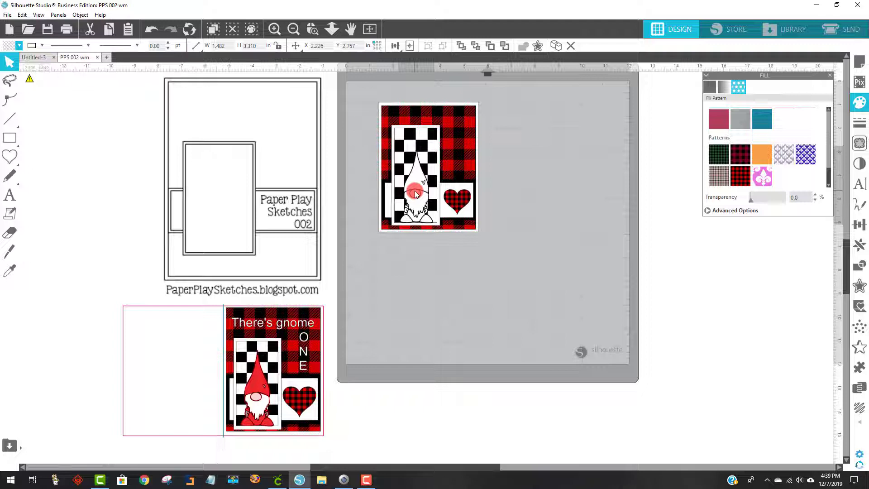
{"action": "left_click_drag", "start_coordinate": [415, 191], "coordinate": [542, 188]}
{"action": "key", "text": "Escape"}
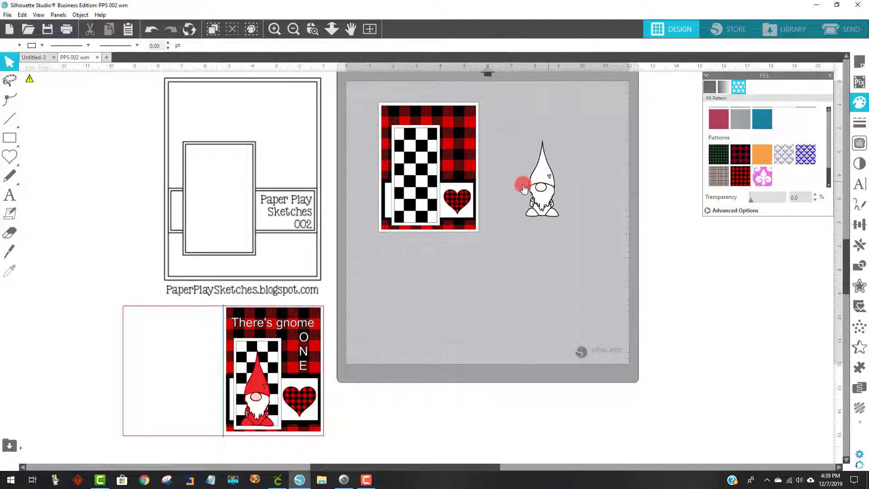
Step: Trace the gnome drawing at a 62% threshold and move the original drawing off the mat, left of the sketch layout
{"action": "left_click", "coordinate": [542, 160]}
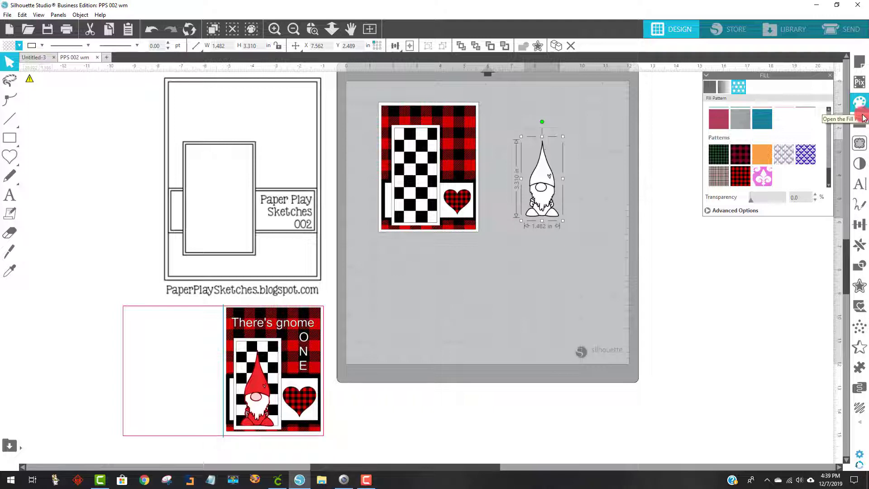
{"action": "left_click", "coordinate": [860, 144]}
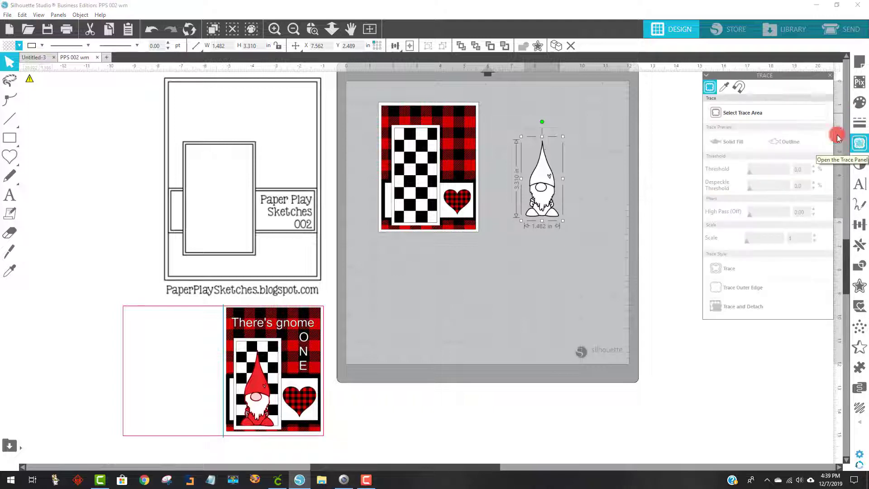
{"action": "left_click", "coordinate": [742, 113]}
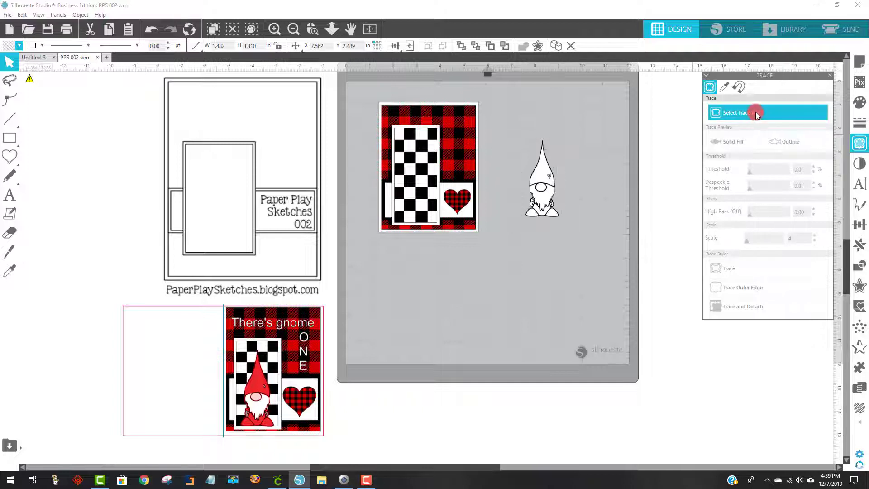
{"action": "left_click", "coordinate": [755, 114]}
{"action": "mouse_move", "coordinate": [509, 129]}
{"action": "left_mouse_down"}
{"action": "mouse_move", "coordinate": [566, 184]}
{"action": "mouse_move", "coordinate": [581, 228]}
{"action": "left_mouse_up"}
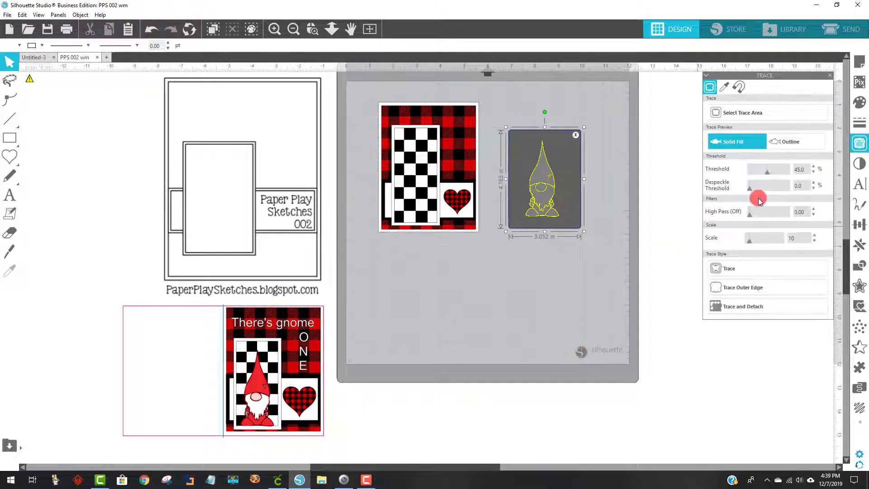
{"action": "left_click_drag", "start_coordinate": [773, 172], "coordinate": [774, 171]}
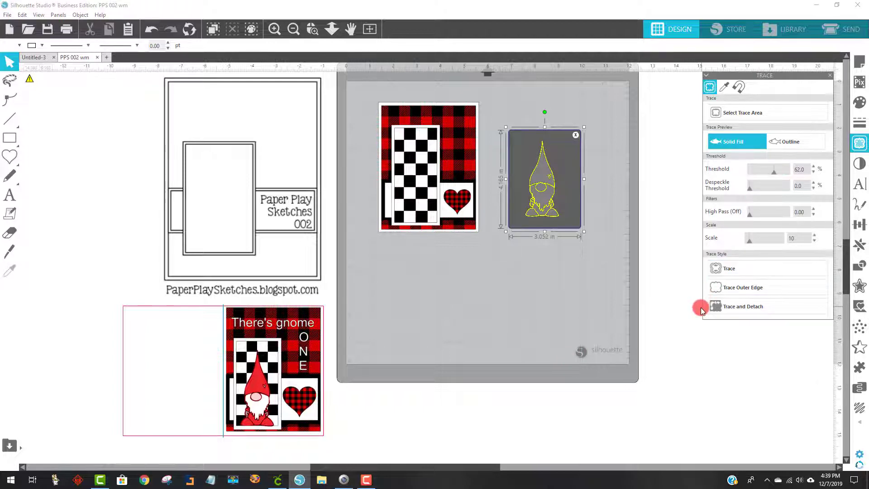
{"action": "left_click", "coordinate": [732, 274]}
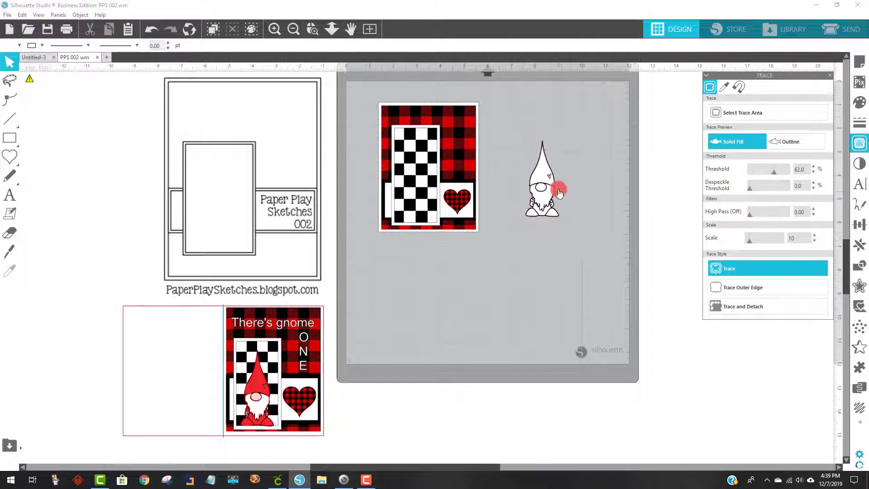
{"action": "mouse_move", "coordinate": [542, 206]}
{"action": "left_mouse_down"}
{"action": "mouse_move", "coordinate": [538, 267]}
{"action": "mouse_move", "coordinate": [67, 212]}
{"action": "left_mouse_up"}
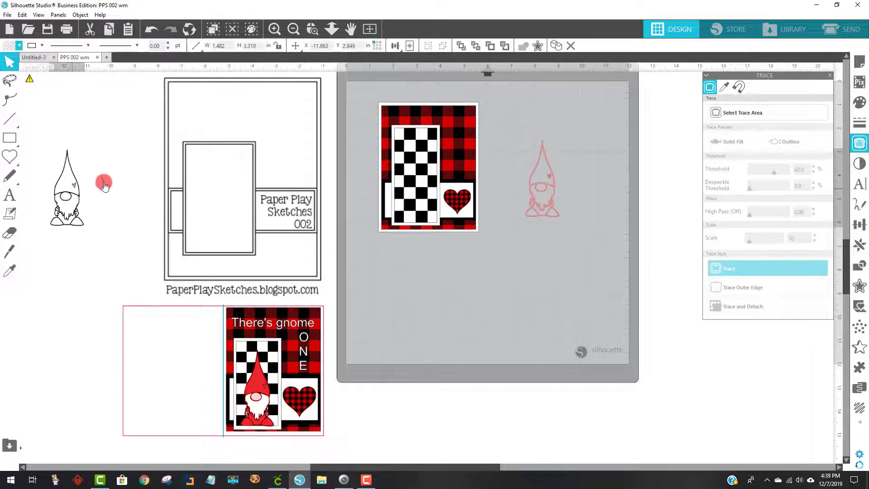
Step: Fill the traced gnome outline on the mat with light purple
{"action": "left_click", "coordinate": [545, 159]}
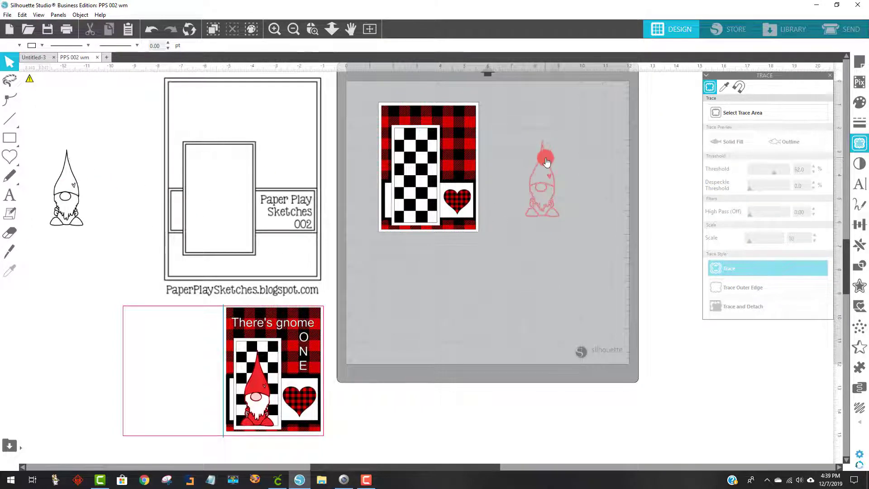
{"action": "left_click", "coordinate": [6, 47]}
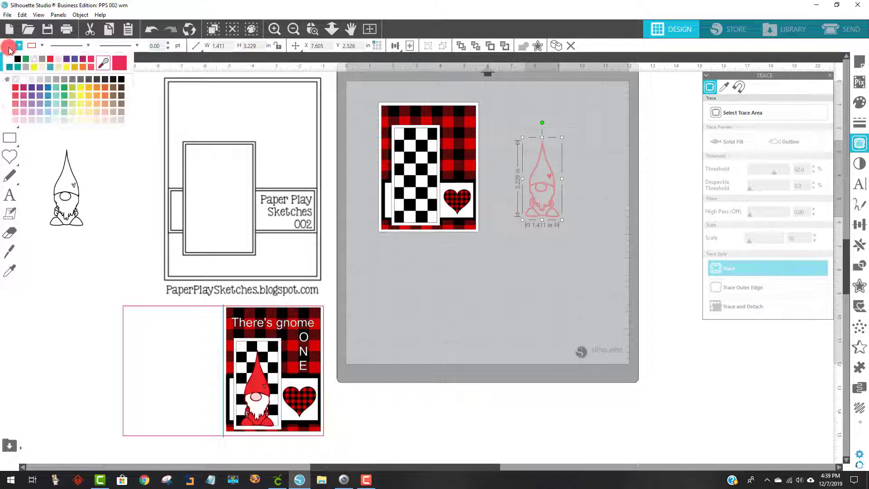
{"action": "left_click", "coordinate": [41, 79]}
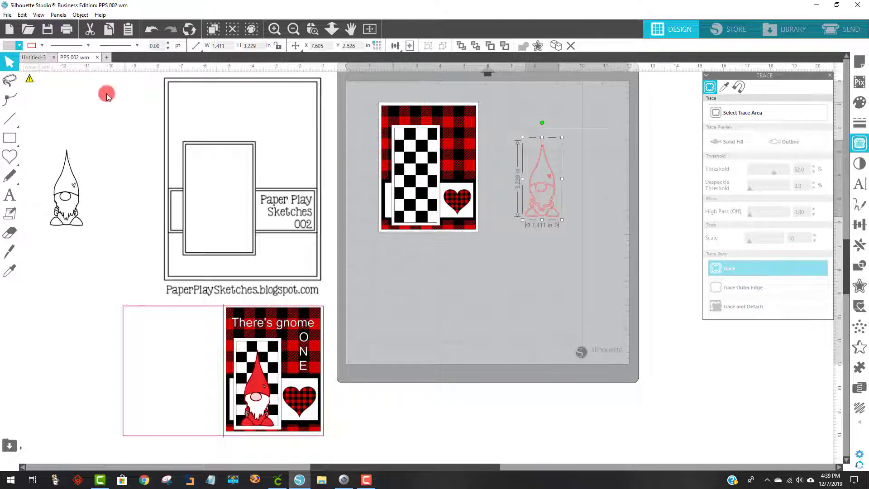
{"action": "left_click", "coordinate": [9, 48]}
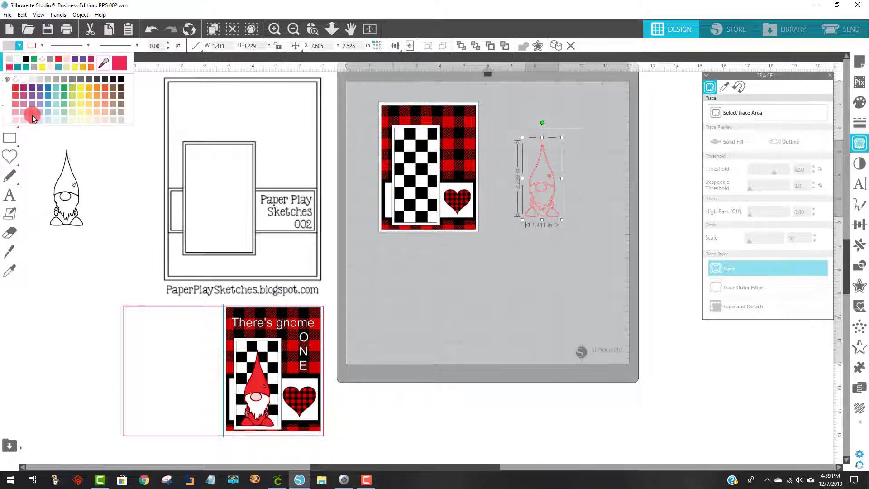
{"action": "left_click", "coordinate": [32, 107]}
{"action": "left_click", "coordinate": [443, 273]}
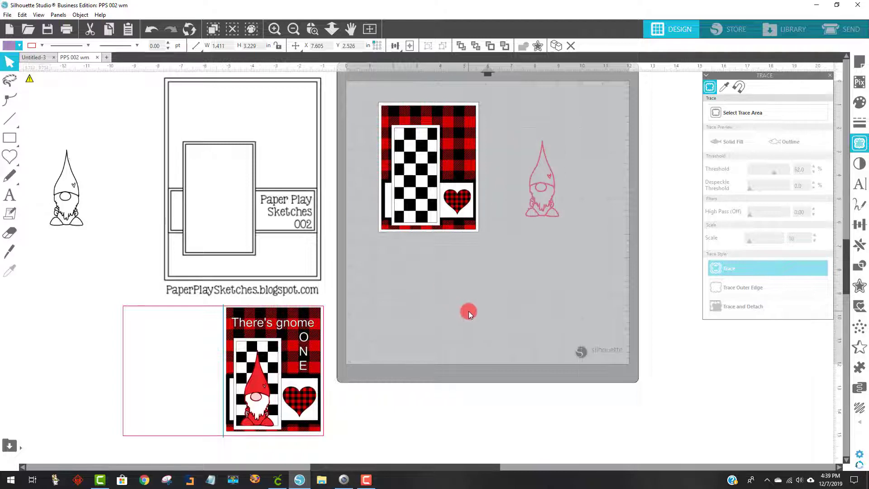
Step: Release the compound path of the traced gnome to separate its parts
{"action": "left_click_drag", "start_coordinate": [564, 240], "coordinate": [517, 128]}
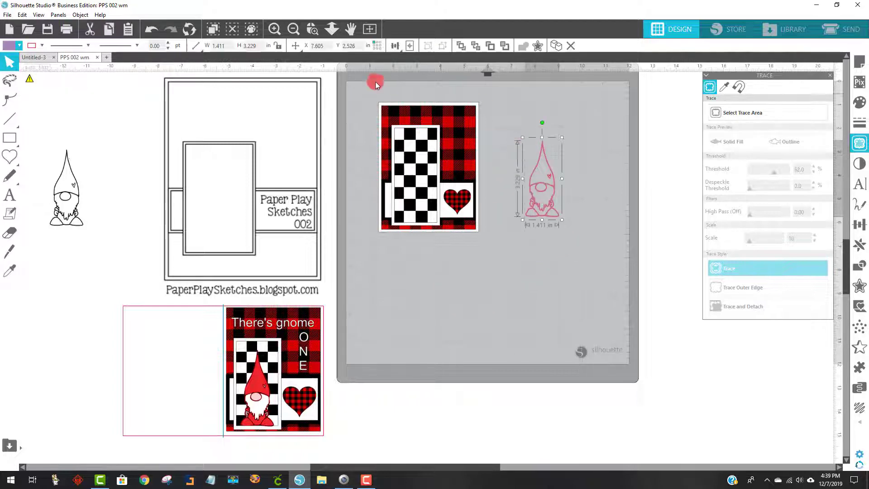
{"action": "left_click", "coordinate": [80, 15]}
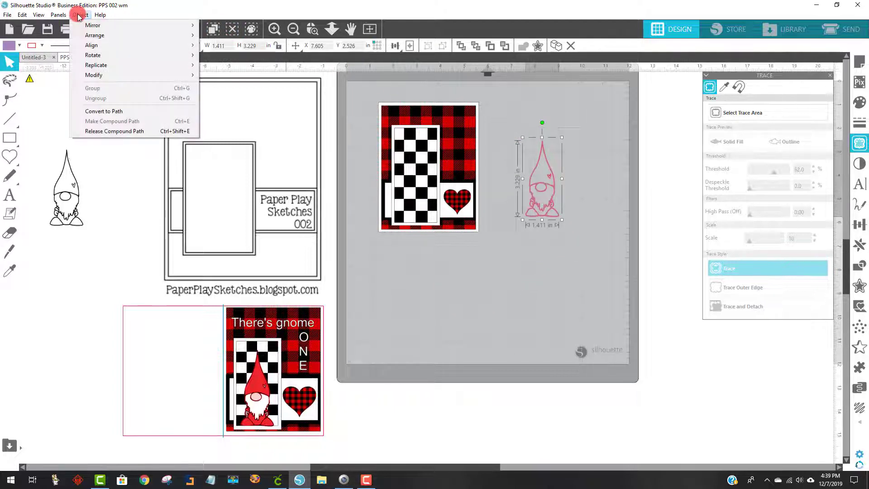
{"action": "left_click", "coordinate": [109, 131]}
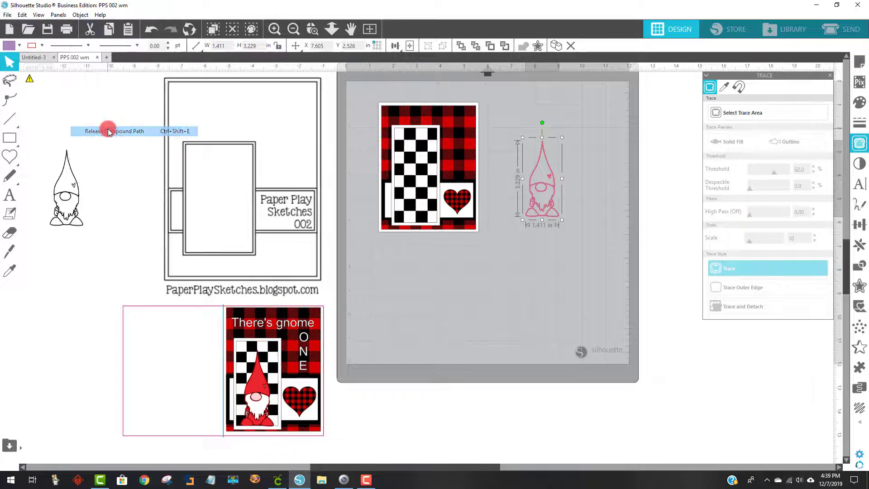
{"action": "left_click", "coordinate": [598, 247]}
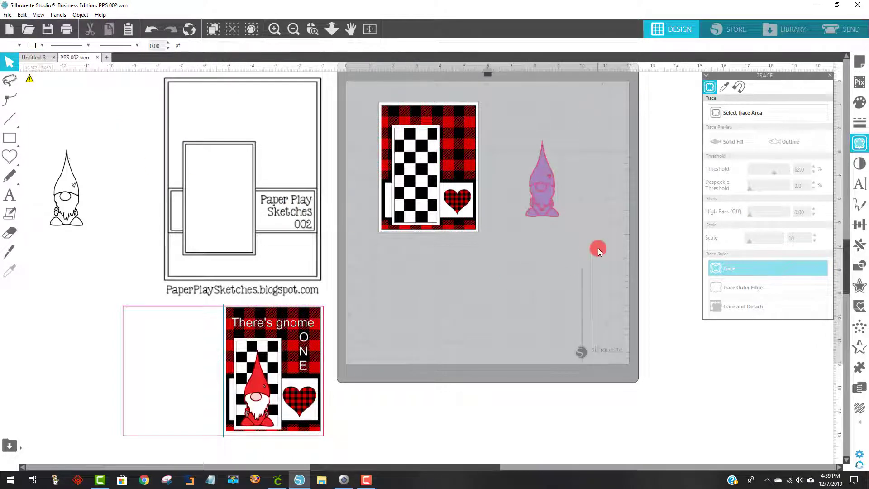
Step: Fill the gnome's hat shape with red
{"action": "left_click", "coordinate": [312, 30]}
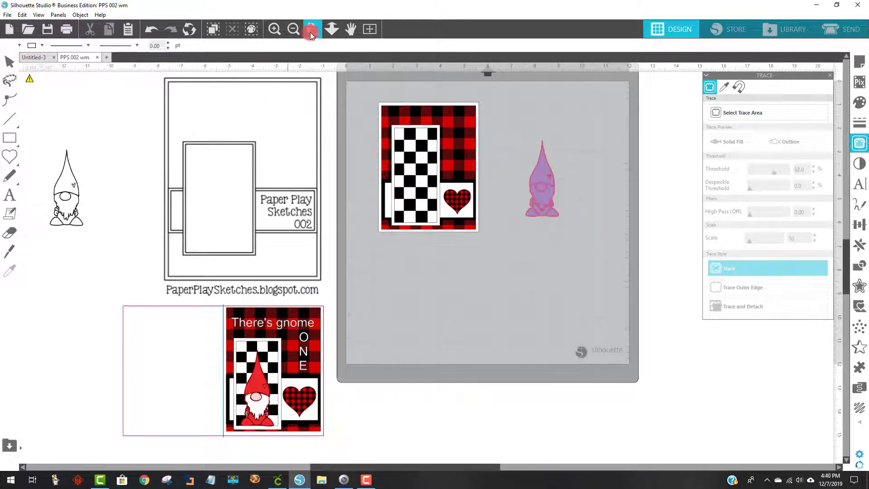
{"action": "left_click_drag", "start_coordinate": [573, 257], "coordinate": [573, 258]}
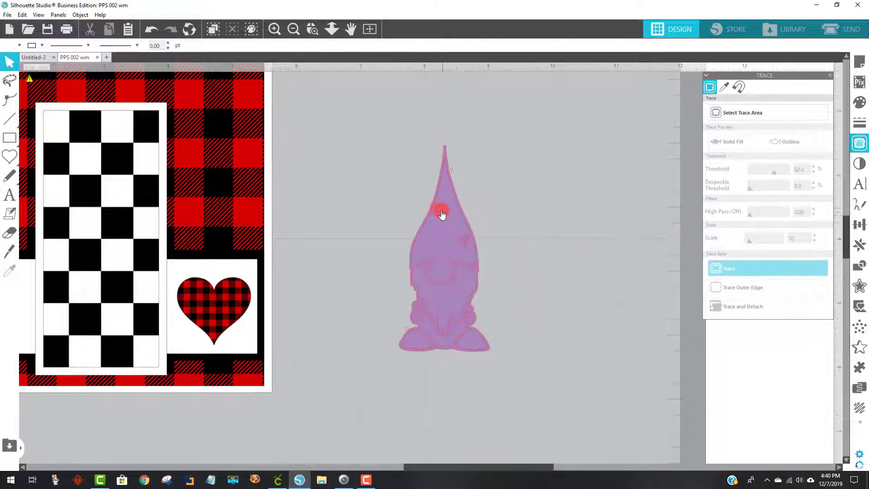
{"action": "left_click", "coordinate": [436, 210]}
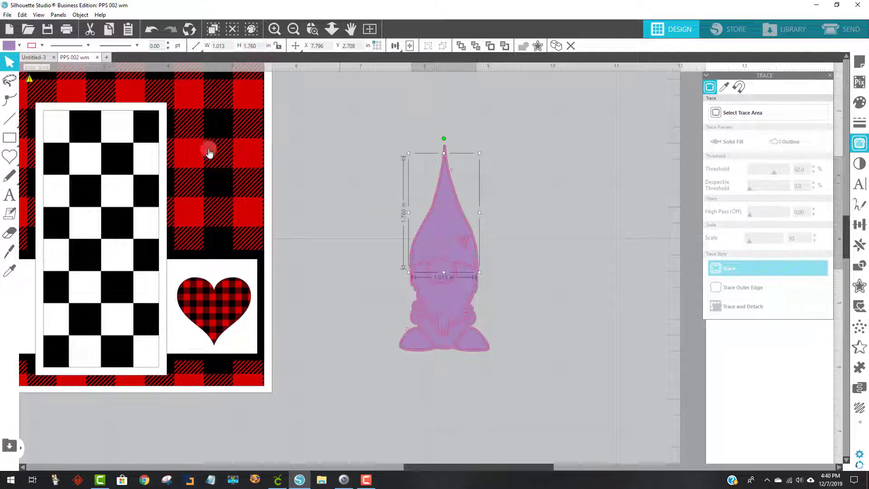
{"action": "left_click", "coordinate": [8, 47]}
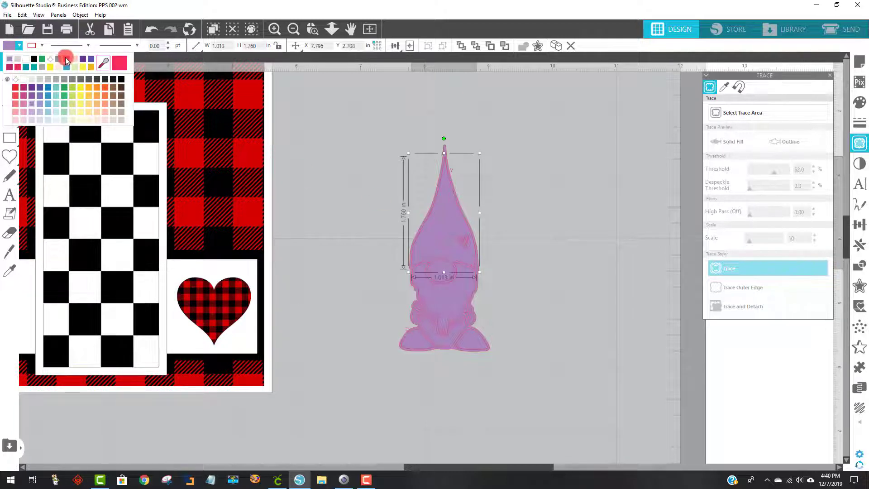
{"action": "left_click", "coordinate": [15, 87]}
{"action": "left_click", "coordinate": [526, 222]}
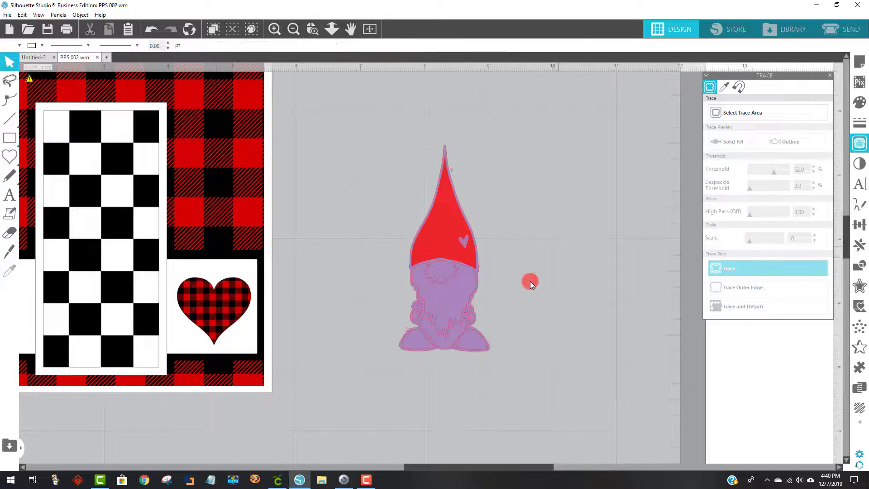
Step: Fill the gnome's round nose with pale pink
{"action": "left_click", "coordinate": [437, 266]}
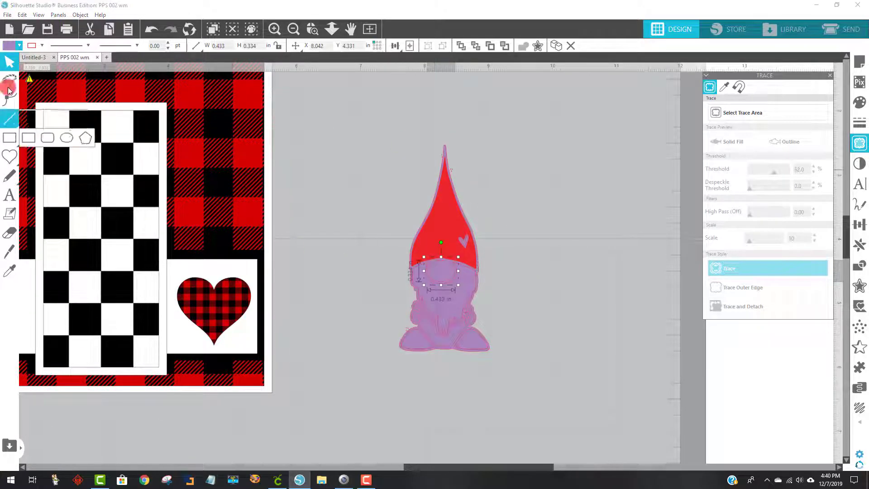
{"action": "left_click", "coordinate": [9, 45]}
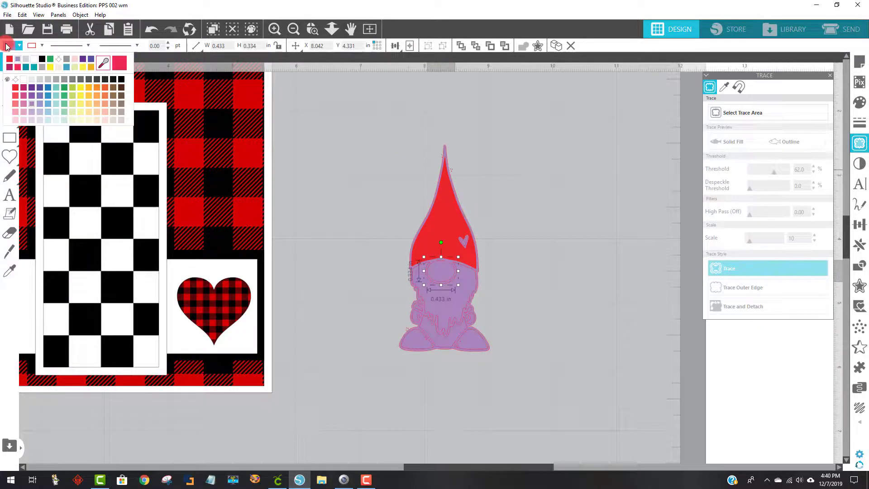
{"action": "left_click", "coordinate": [74, 65]}
Step: Fill the gnome's beard shape with white
{"action": "left_click", "coordinate": [469, 275]}
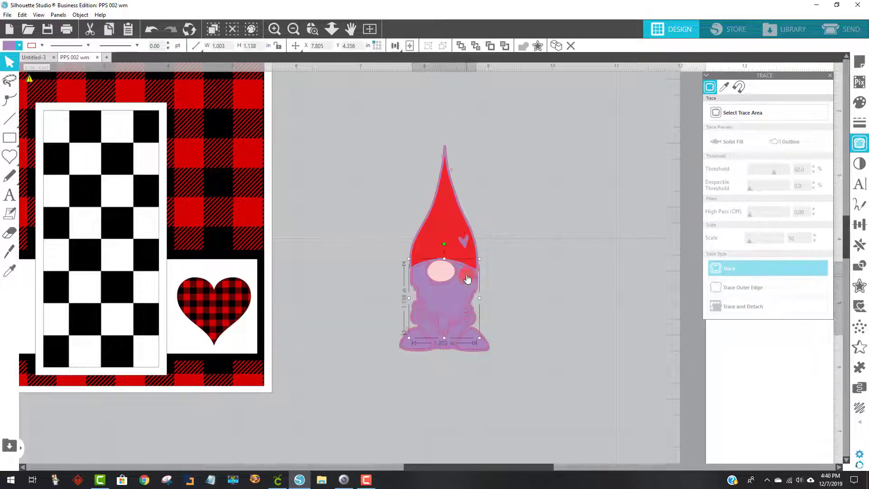
{"action": "left_click", "coordinate": [9, 46]}
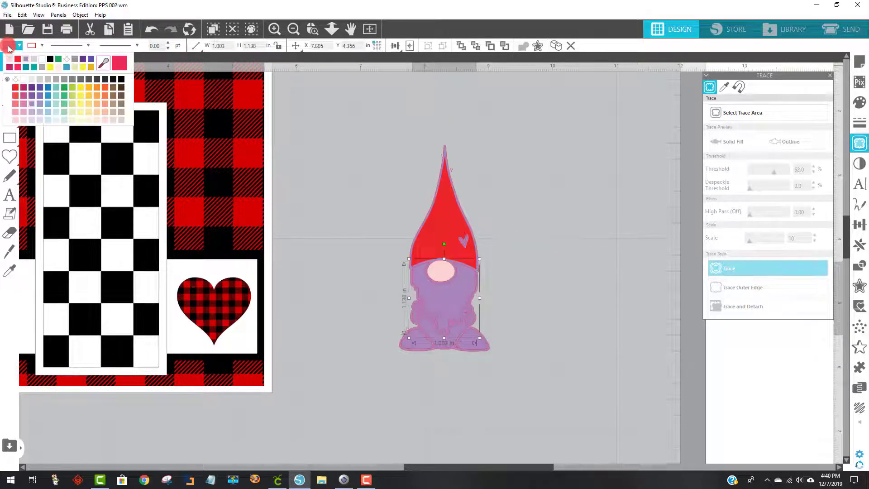
{"action": "left_click", "coordinate": [40, 60]}
{"action": "scroll", "coordinate": [571, 315], "scroll_direction": "down", "scroll_amount": 1}
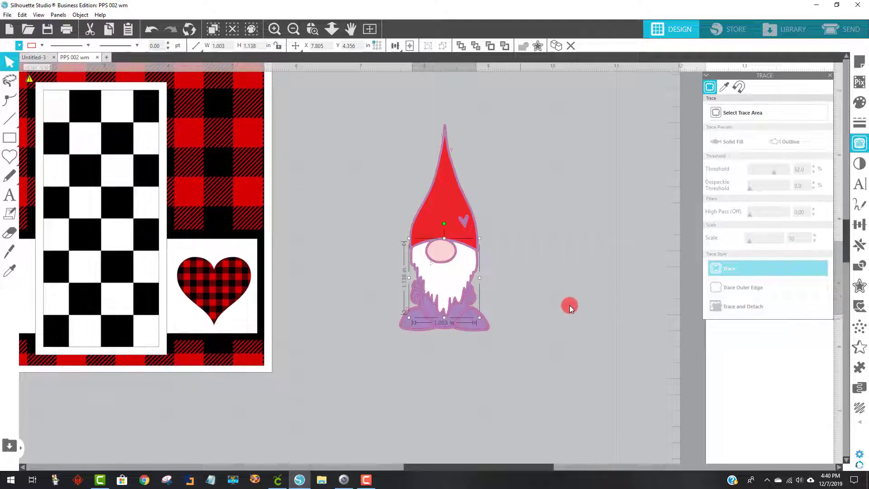
{"action": "left_click", "coordinate": [569, 305]}
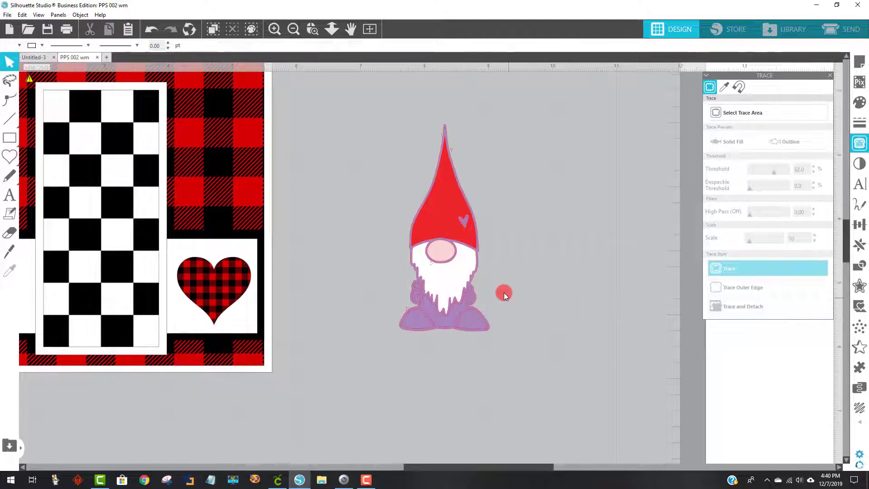
Step: Fill both of the gnome's hands, on either side of the beard, with white
{"action": "left_click", "coordinate": [306, 29]}
{"action": "left_click_drag", "start_coordinate": [364, 206], "coordinate": [545, 378]}
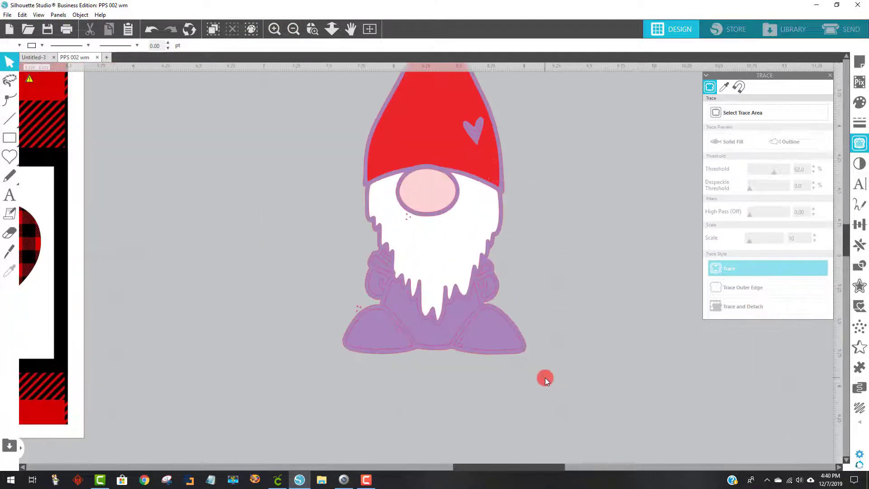
{"action": "left_click", "coordinate": [379, 278]}
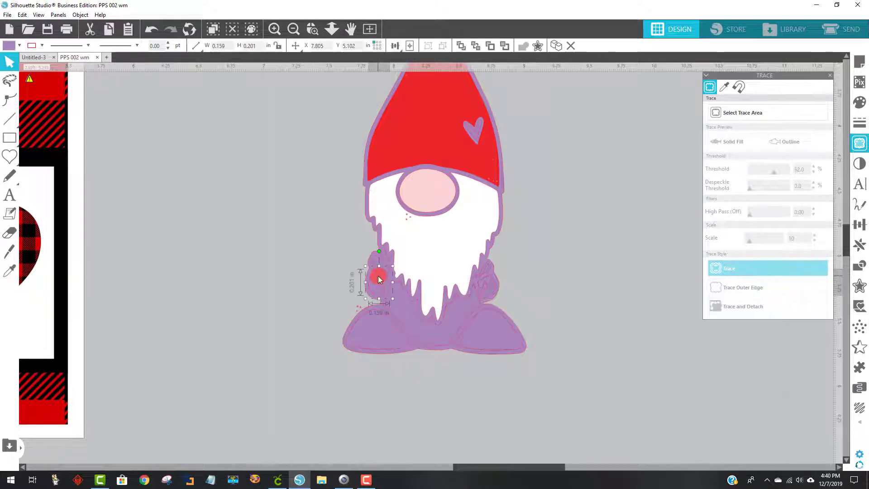
{"action": "left_click", "coordinate": [492, 285], "text": "shift"}
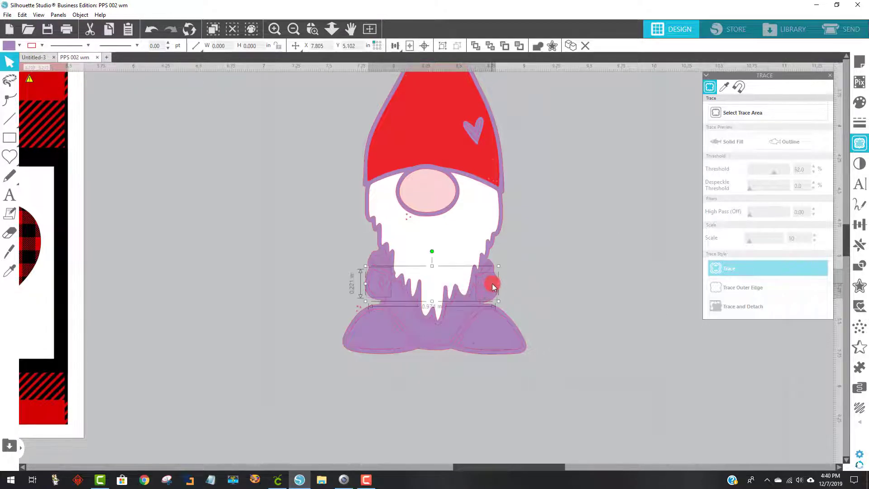
{"action": "left_click", "coordinate": [19, 46]}
{"action": "left_click", "coordinate": [12, 60]}
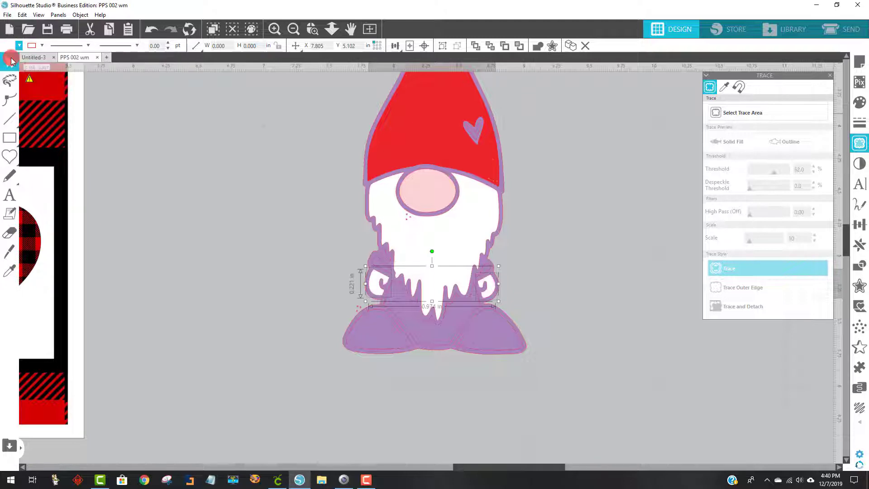
Step: Fill the gnome's body below the beard and both of its sleeves with red
{"action": "left_click", "coordinate": [189, 254]}
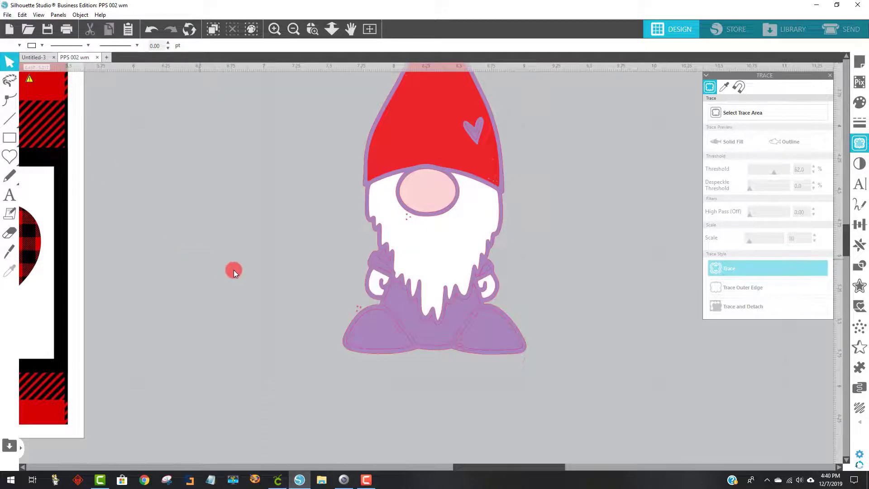
{"action": "left_click", "coordinate": [409, 317]}
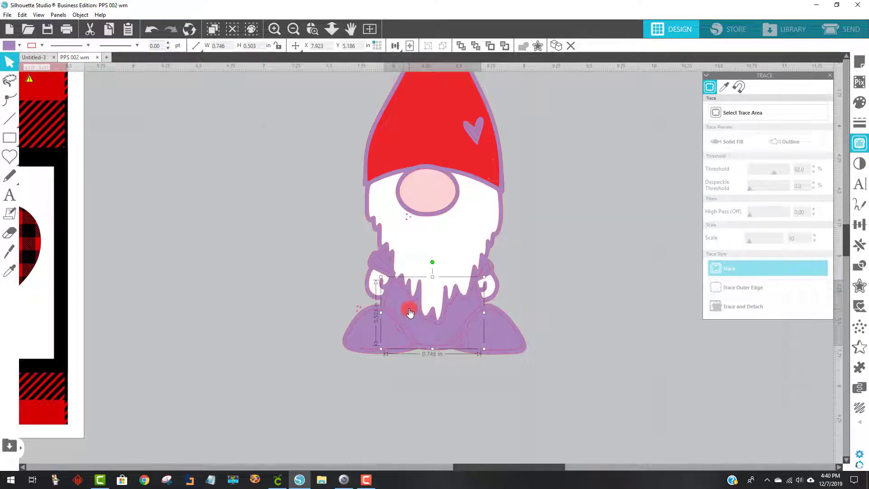
{"action": "left_click", "coordinate": [379, 264], "text": "shift"}
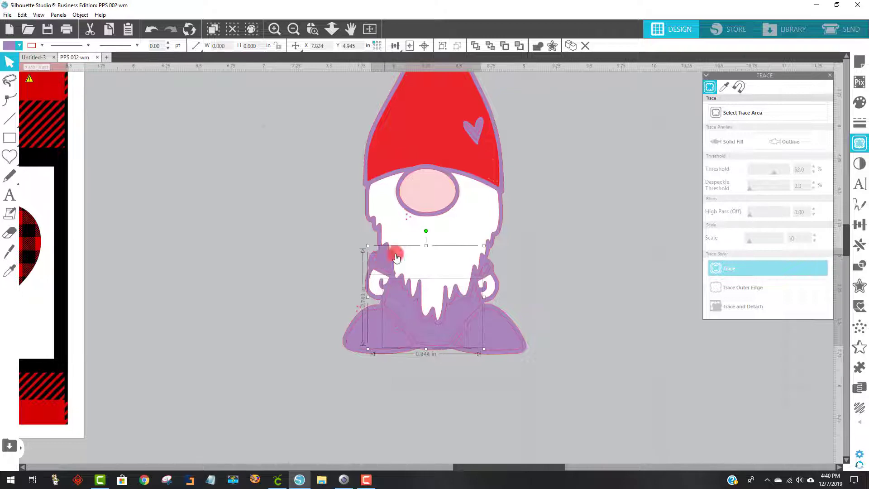
{"action": "left_click", "coordinate": [482, 268], "text": "shift"}
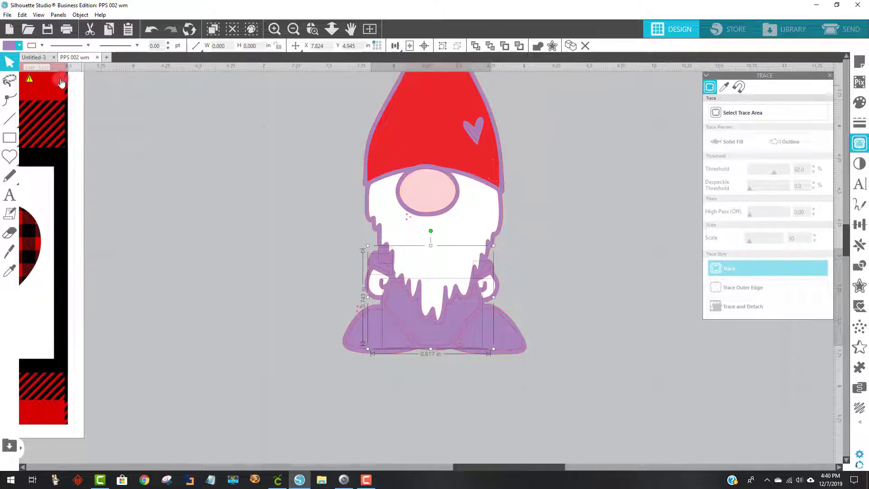
{"action": "left_click", "coordinate": [19, 46]}
{"action": "left_click", "coordinate": [25, 61]}
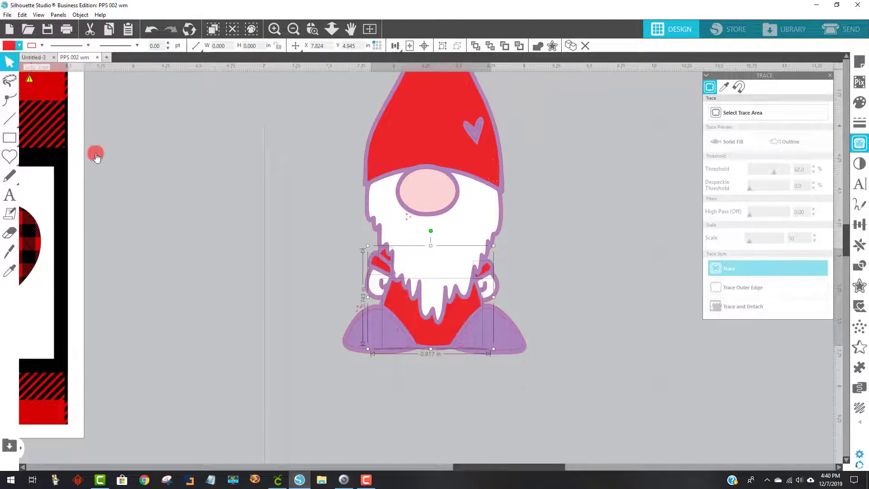
Step: Fill both of the gnome's shoes with black
{"action": "left_click", "coordinate": [358, 335]}
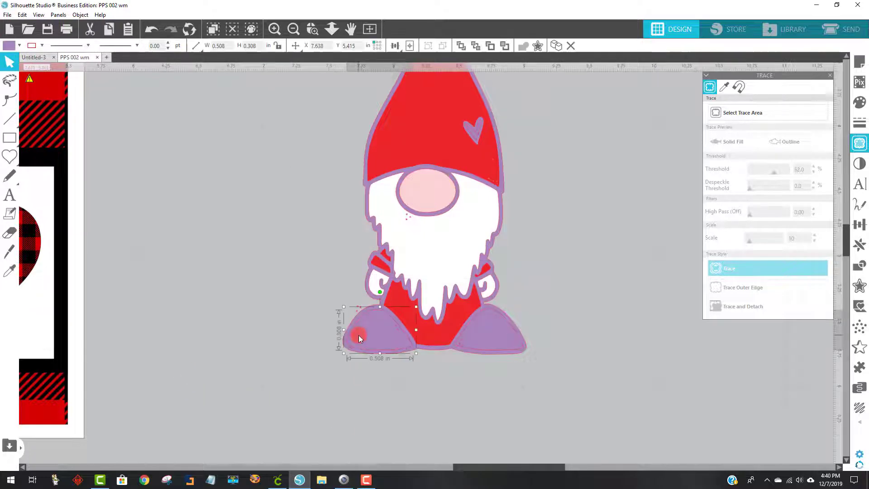
{"action": "left_click", "coordinate": [485, 343], "text": "shift"}
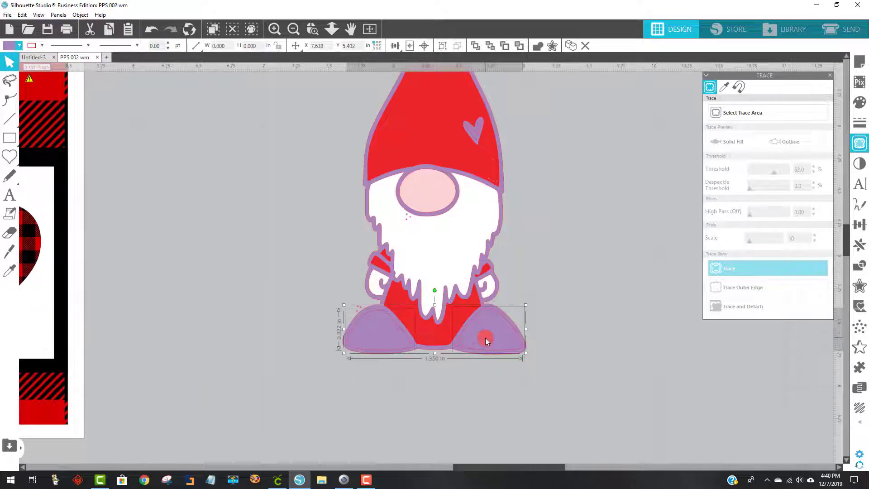
{"action": "left_click", "coordinate": [8, 47]}
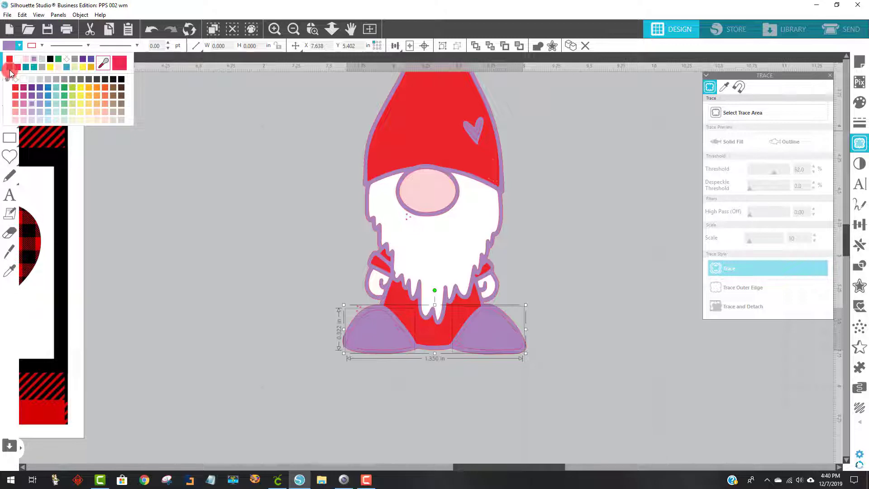
{"action": "left_click", "coordinate": [50, 59]}
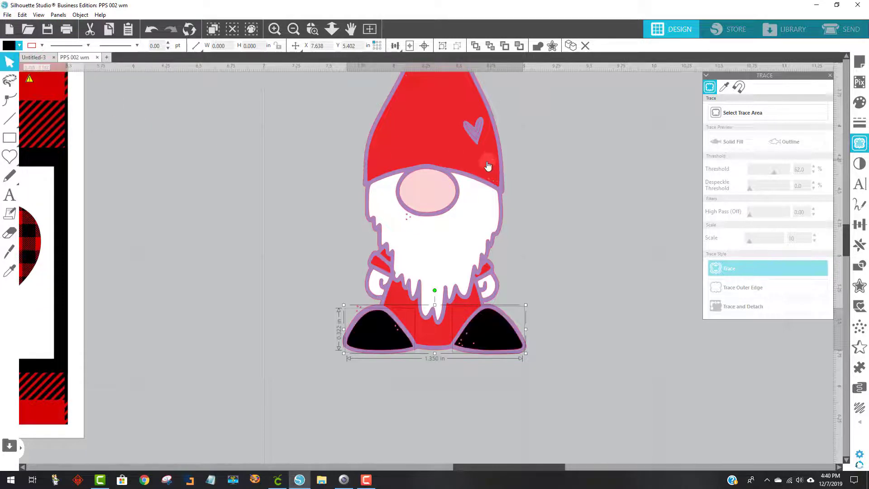
Step: Fill the small heart on the gnome's hat with black
{"action": "scroll", "coordinate": [565, 175], "scroll_direction": "up", "scroll_amount": 3}
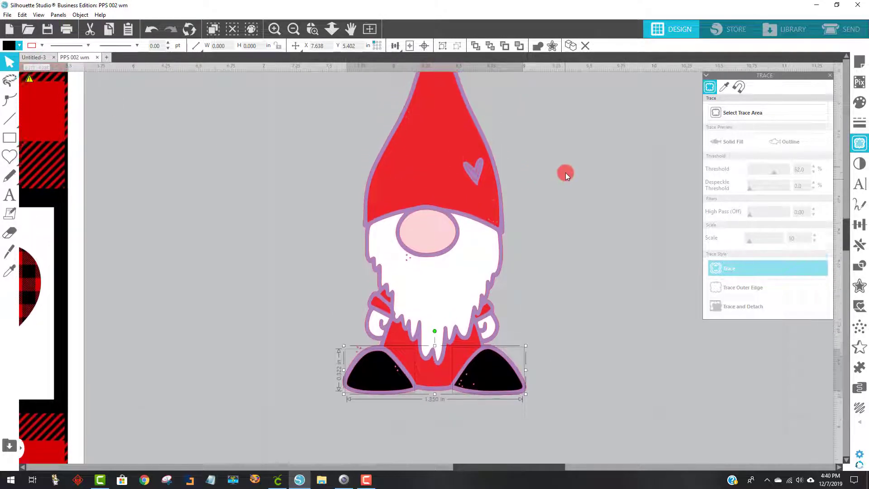
{"action": "double_click", "coordinate": [476, 183]}
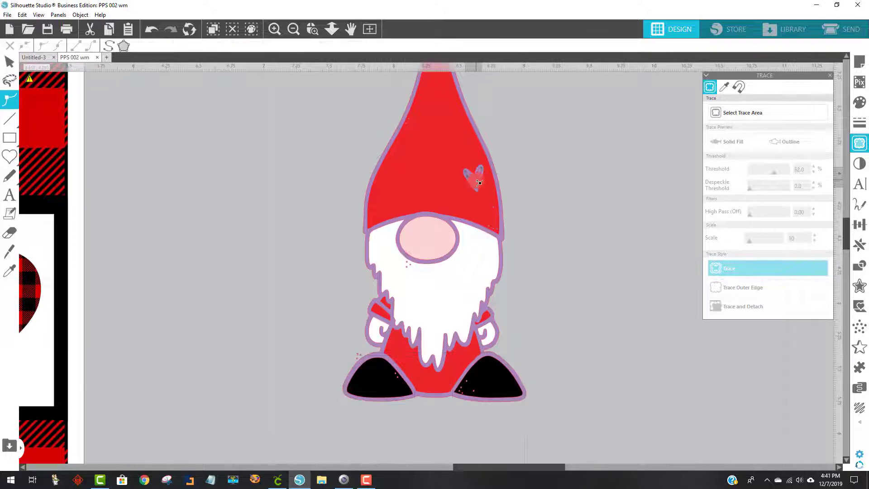
{"action": "double_click", "coordinate": [479, 183]}
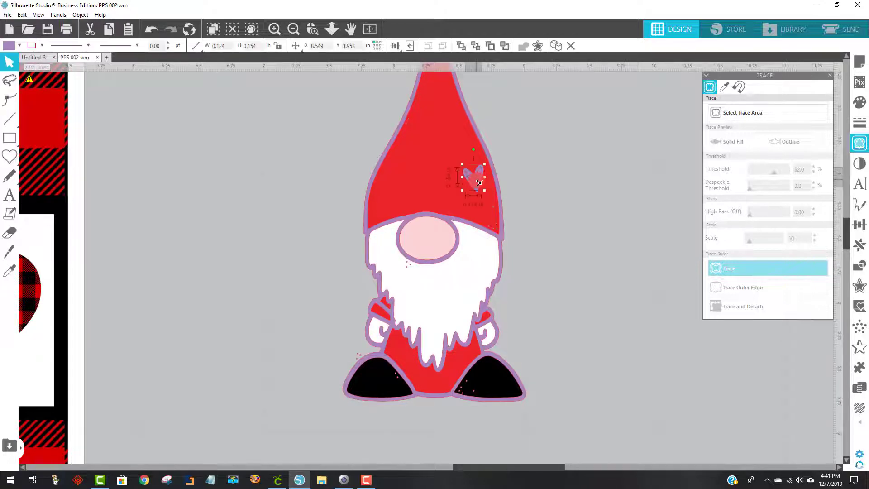
{"action": "left_click", "coordinate": [20, 45]}
{"action": "left_click", "coordinate": [10, 54]}
{"action": "left_click", "coordinate": [496, 143]}
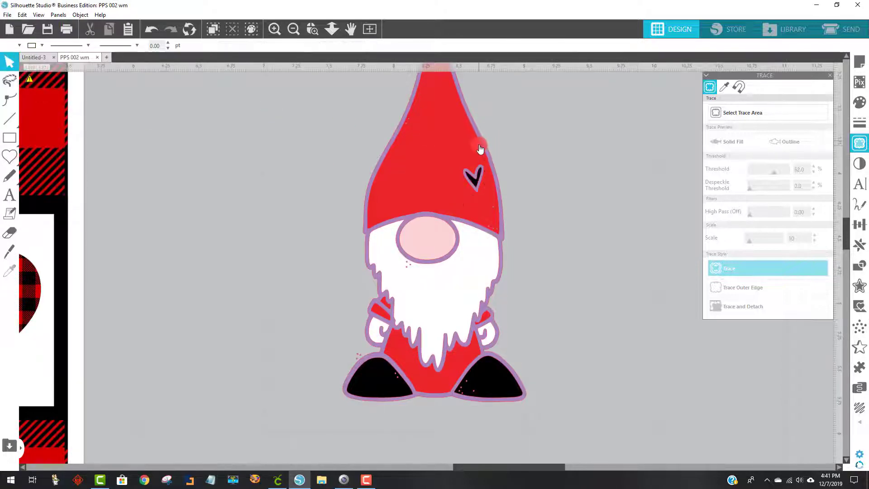
{"action": "left_click", "coordinate": [479, 139]}
{"action": "left_click", "coordinate": [536, 140]}
Step: Fill the traced outline shape around the whole gnome with black
{"action": "scroll", "coordinate": [558, 138], "scroll_direction": "up", "scroll_amount": 5}
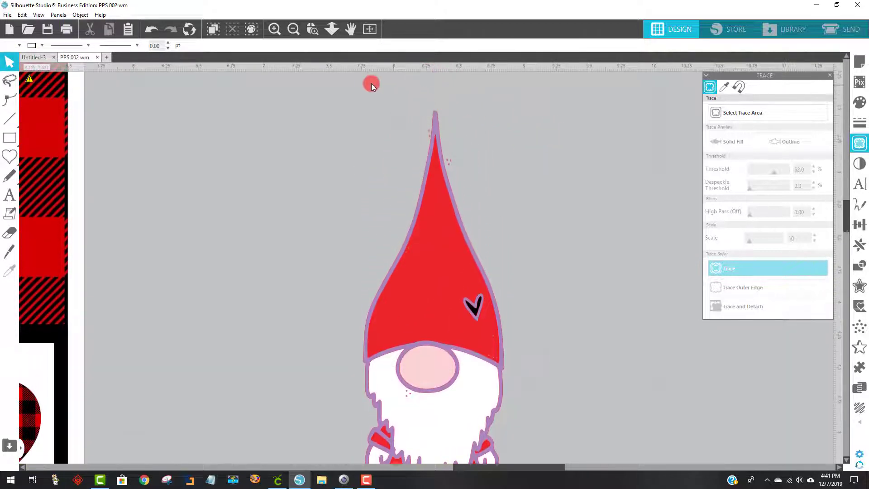
{"action": "left_click", "coordinate": [436, 111]}
{"action": "scroll", "coordinate": [572, 144], "scroll_direction": "down", "scroll_amount": 1}
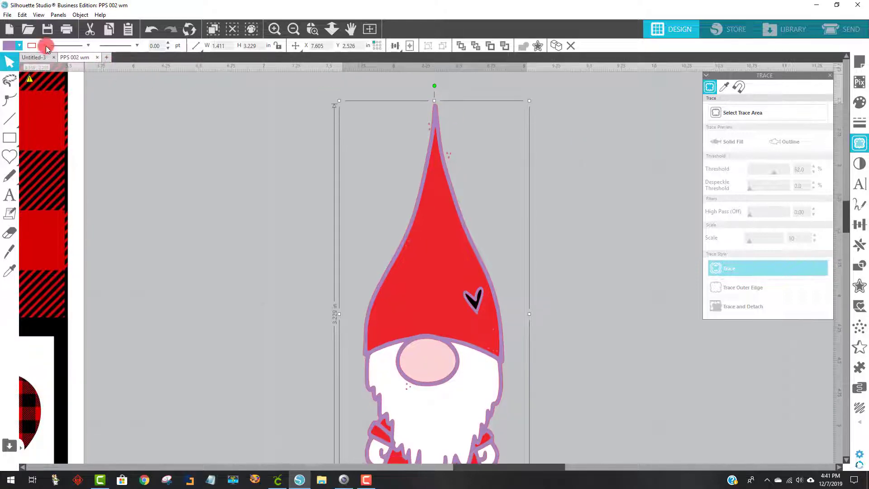
{"action": "left_click", "coordinate": [6, 47]}
{"action": "left_click", "coordinate": [36, 56]}
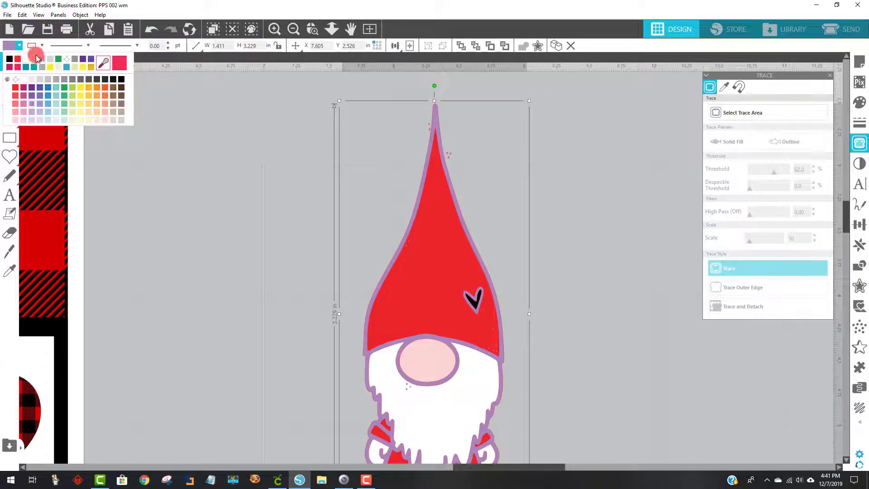
{"action": "left_click", "coordinate": [121, 79]}
{"action": "scroll", "coordinate": [544, 229], "scroll_direction": "down", "scroll_amount": 5}
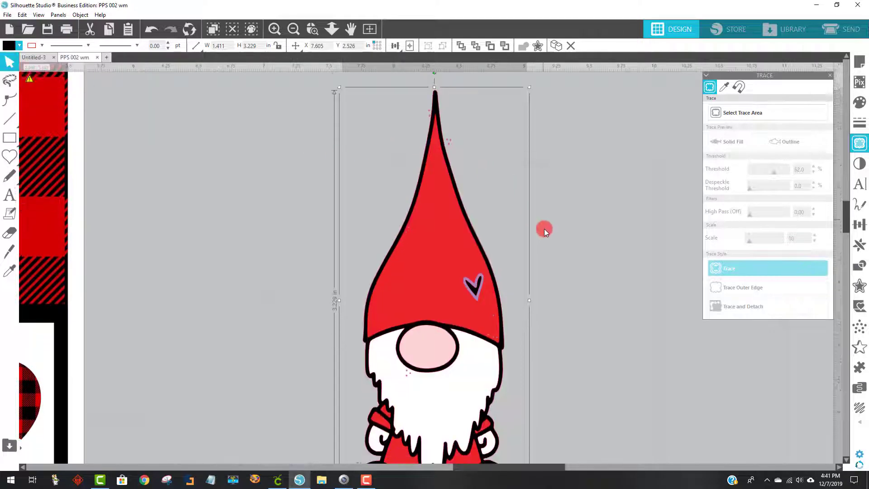
{"action": "scroll", "coordinate": [543, 230], "scroll_direction": "down", "scroll_amount": 3}
{"action": "left_click", "coordinate": [596, 343]}
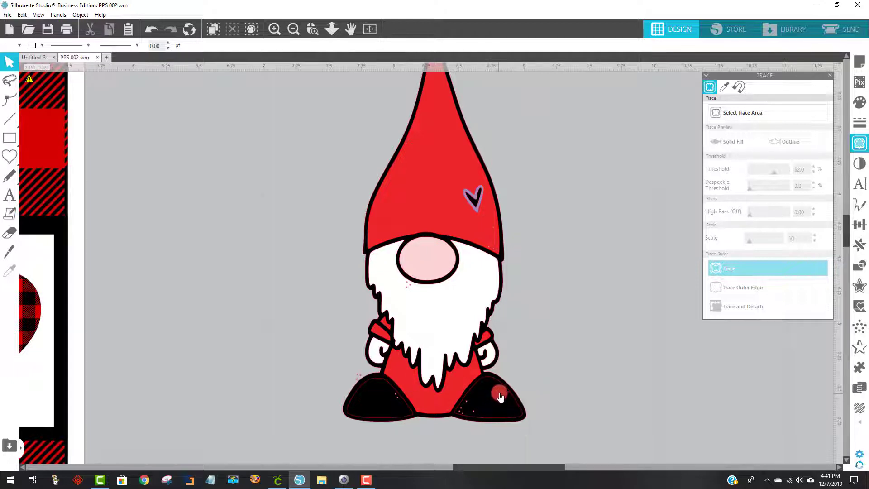
Step: Delete the five stray purple specks inside the gnome's right-hand shoe
{"action": "mouse_move", "coordinate": [502, 390]}
{"action": "left_mouse_down"}
{"action": "mouse_move", "coordinate": [565, 396]}
{"action": "mouse_move", "coordinate": [500, 387]}
{"action": "left_mouse_up"}
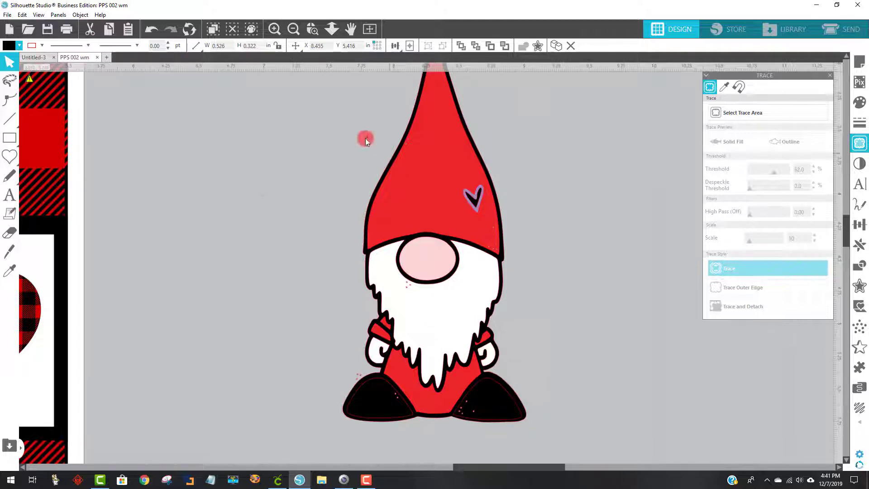
{"action": "left_click", "coordinate": [312, 29]}
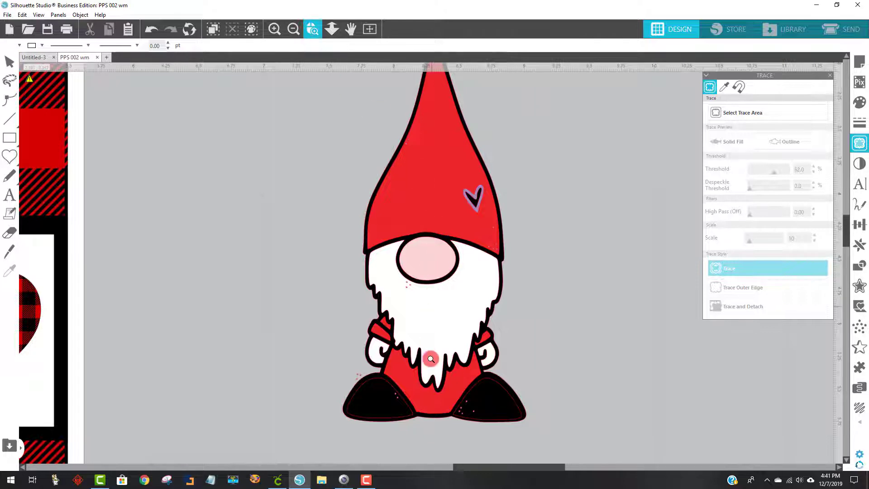
{"action": "left_click_drag", "start_coordinate": [442, 392], "coordinate": [510, 425]}
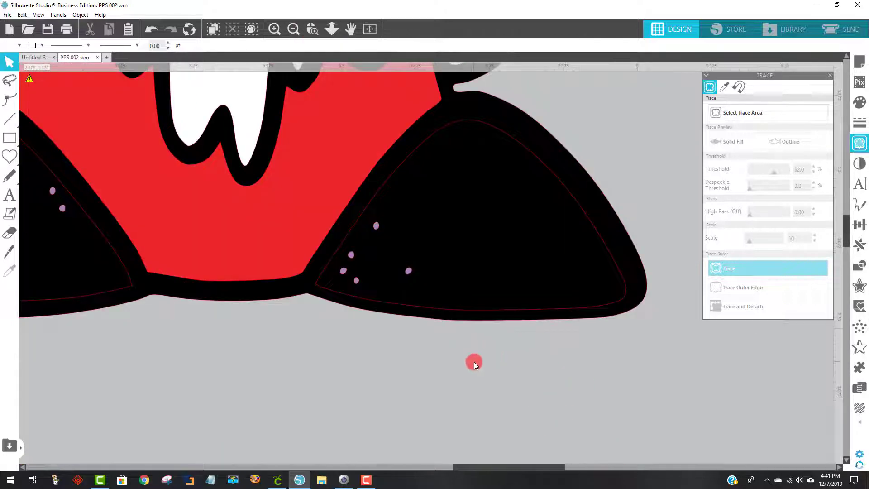
{"action": "double_click", "coordinate": [411, 270]}
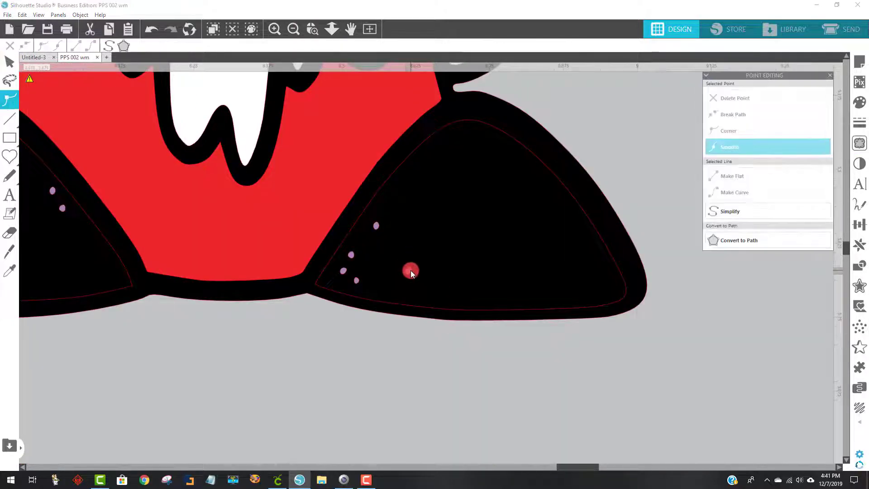
{"action": "mouse_move", "coordinate": [410, 278]}
{"action": "left_mouse_down"}
{"action": "mouse_move", "coordinate": [413, 299]}
{"action": "mouse_move", "coordinate": [408, 275]}
{"action": "left_mouse_up"}
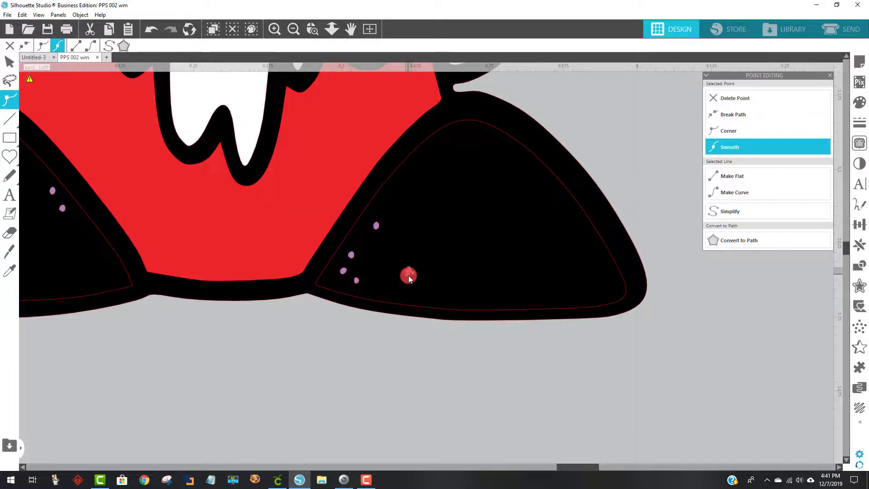
{"action": "left_click", "coordinate": [483, 316]}
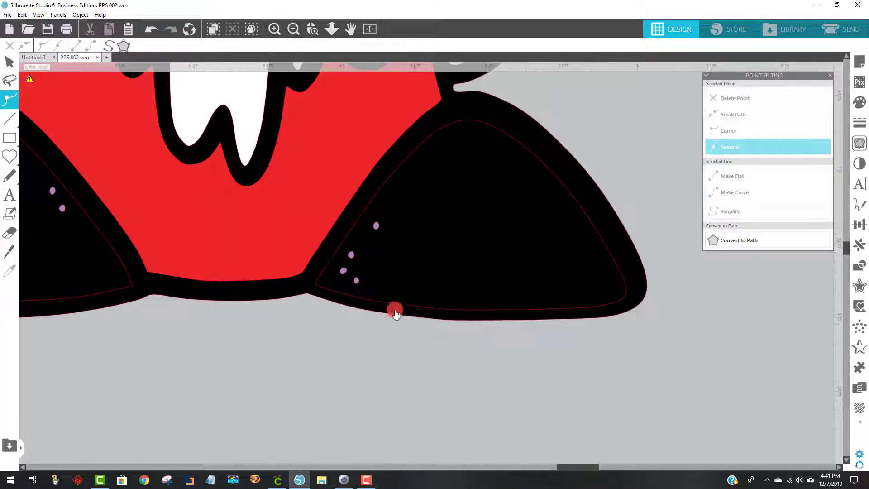
{"action": "left_click", "coordinate": [377, 228]}
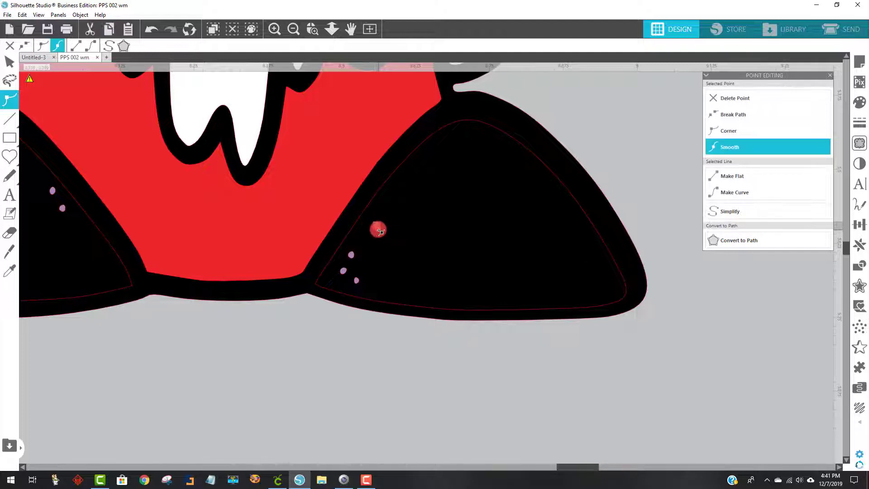
{"action": "left_click", "coordinate": [388, 241]}
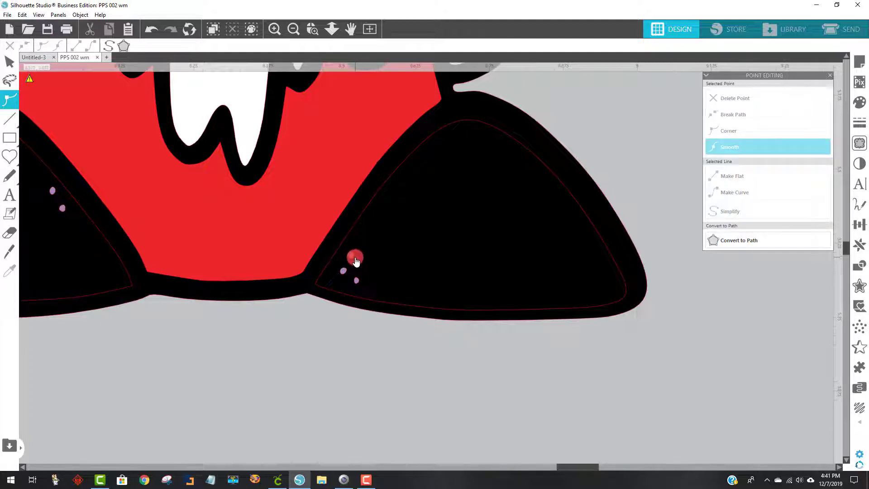
{"action": "left_click", "coordinate": [352, 256]}
{"action": "left_click", "coordinate": [352, 256]}
{"action": "key", "text": "Delete"}
{"action": "left_click", "coordinate": [345, 273]}
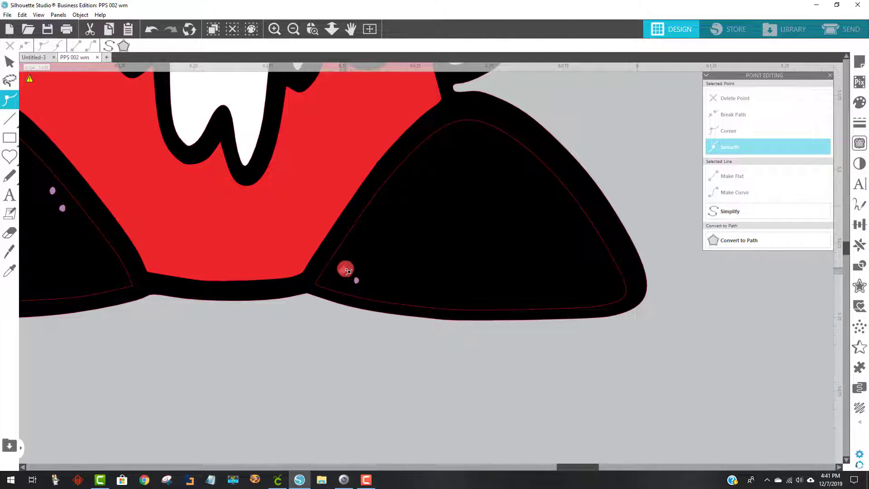
{"action": "left_click", "coordinate": [380, 275]}
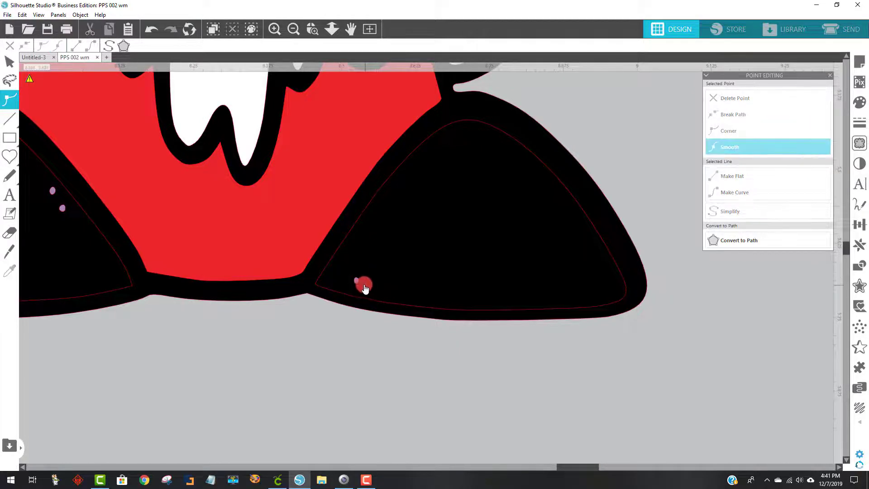
{"action": "left_click", "coordinate": [358, 281]}
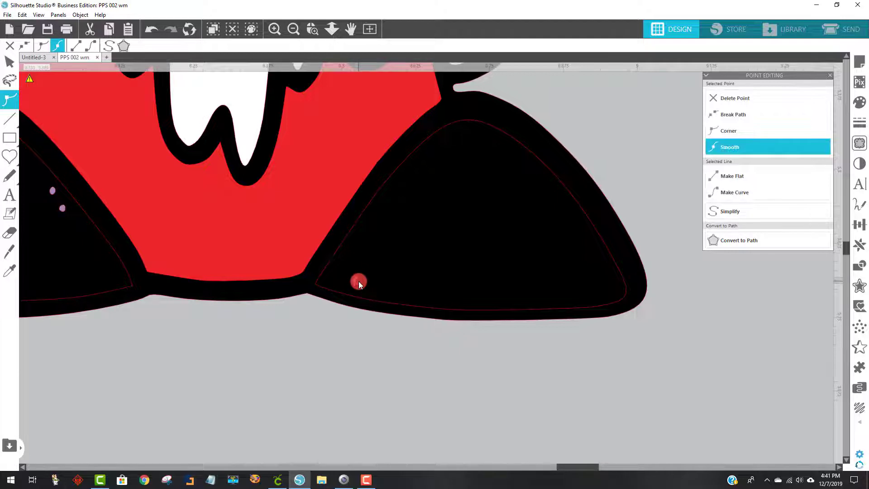
Step: Move the black fill shapes of both shoes off the gnome, each diagonally down and outward into the empty area
{"action": "left_click_drag", "start_coordinate": [394, 263], "coordinate": [565, 378]}
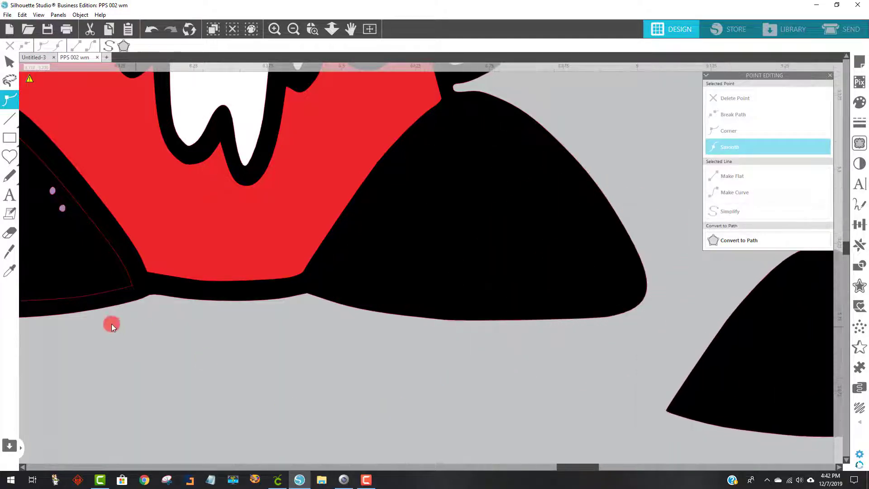
{"action": "left_click_drag", "start_coordinate": [566, 467], "coordinate": [529, 465]}
{"action": "left_click_drag", "start_coordinate": [413, 243], "coordinate": [222, 331]}
Step: Delete the two stray purple specks inside the gnome's left-hand shoe
{"action": "left_click", "coordinate": [492, 209]}
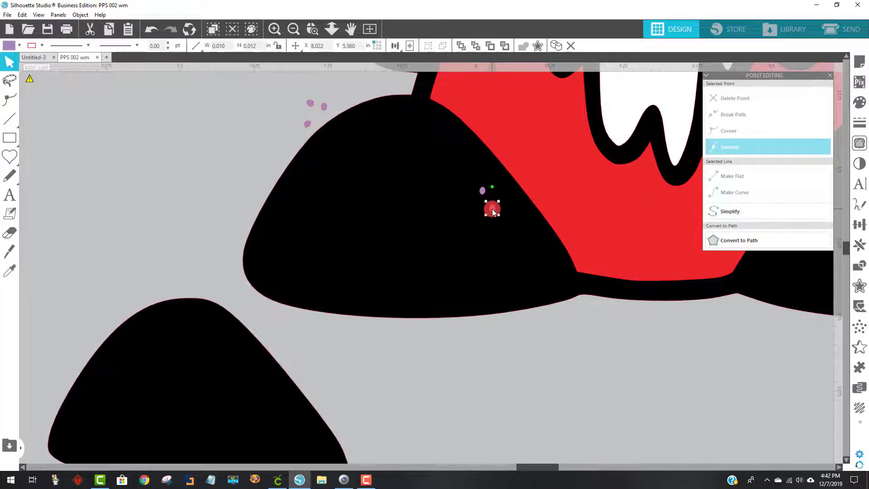
{"action": "mouse_move", "coordinate": [490, 216]}
{"action": "left_mouse_down"}
{"action": "mouse_move", "coordinate": [506, 227]}
{"action": "mouse_move", "coordinate": [484, 205]}
{"action": "mouse_move", "coordinate": [495, 211]}
{"action": "left_mouse_up"}
{"action": "double_click", "coordinate": [496, 209]}
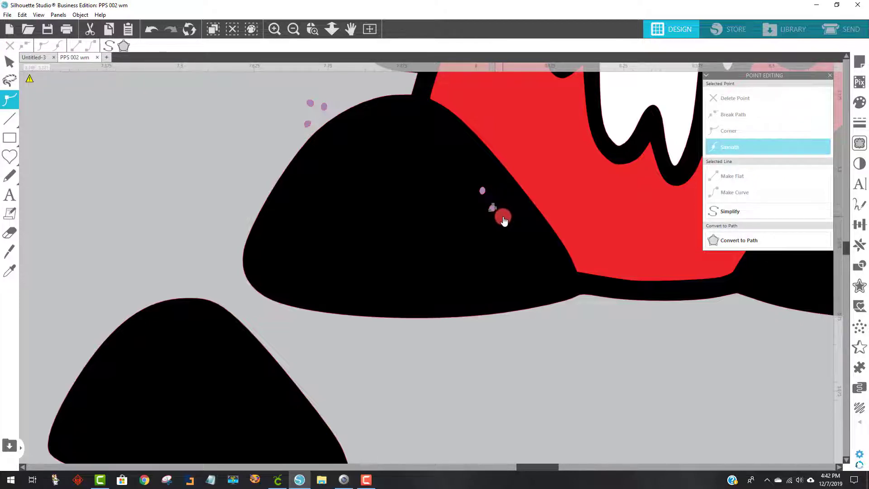
{"action": "left_click_drag", "start_coordinate": [502, 217], "coordinate": [481, 202]}
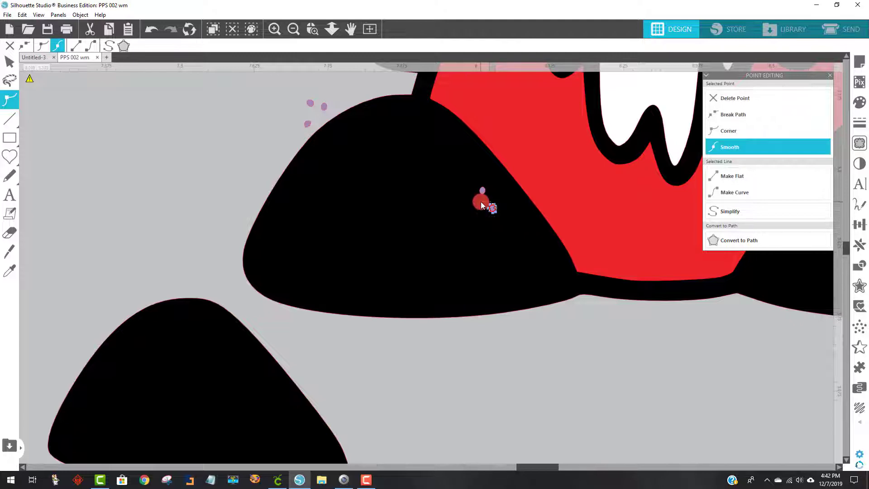
{"action": "left_click", "coordinate": [487, 200]}
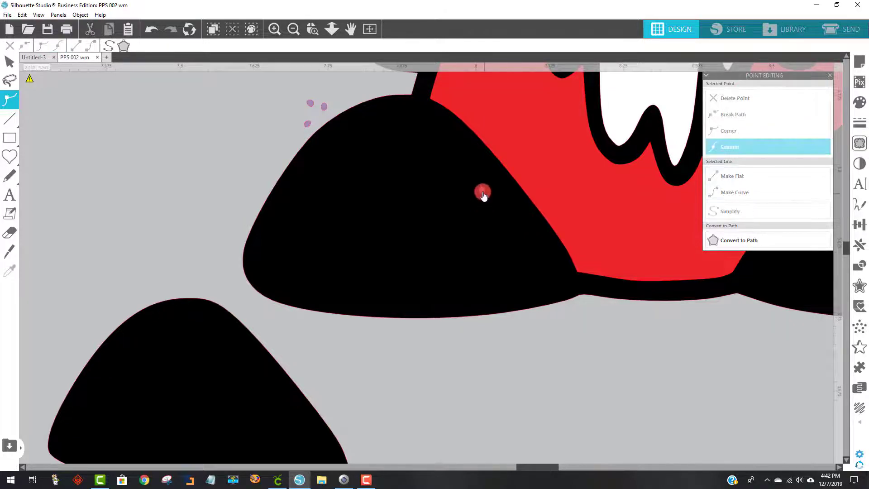
{"action": "left_click", "coordinate": [482, 193]}
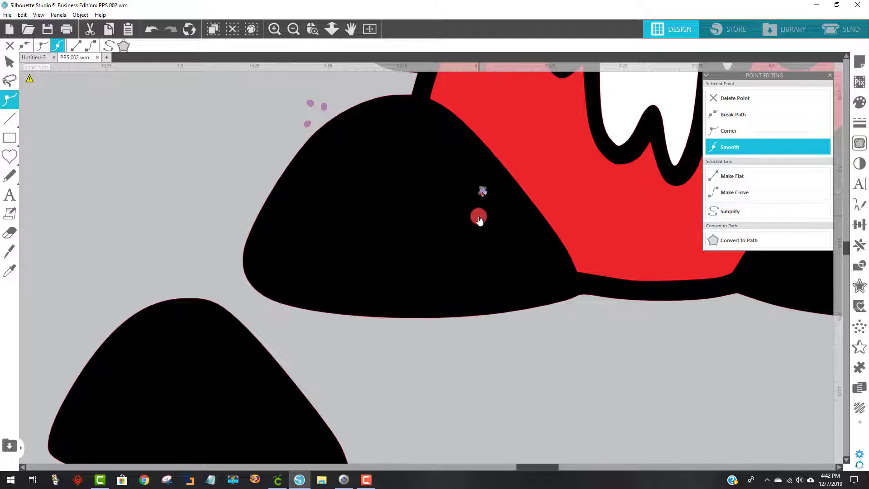
{"action": "left_click", "coordinate": [480, 225]}
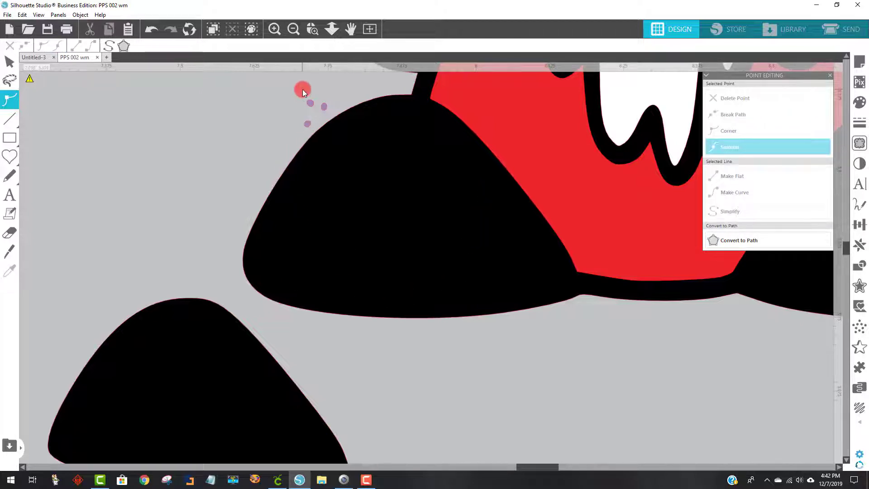
Step: Delete the stray purple specks just outside the upper edge of the gnome's left-hand shoe
{"action": "left_click", "coordinate": [308, 104]}
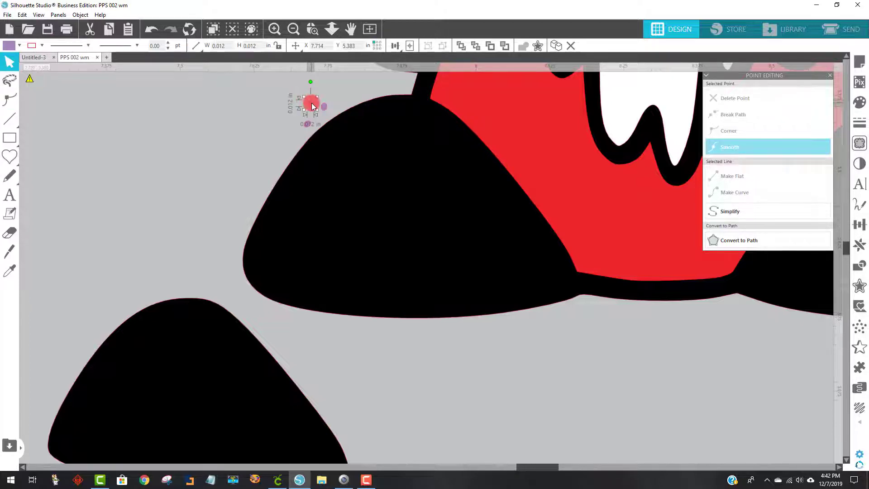
{"action": "key", "text": "Delete"}
{"action": "left_click", "coordinate": [325, 107]}
{"action": "key", "text": "Delete"}
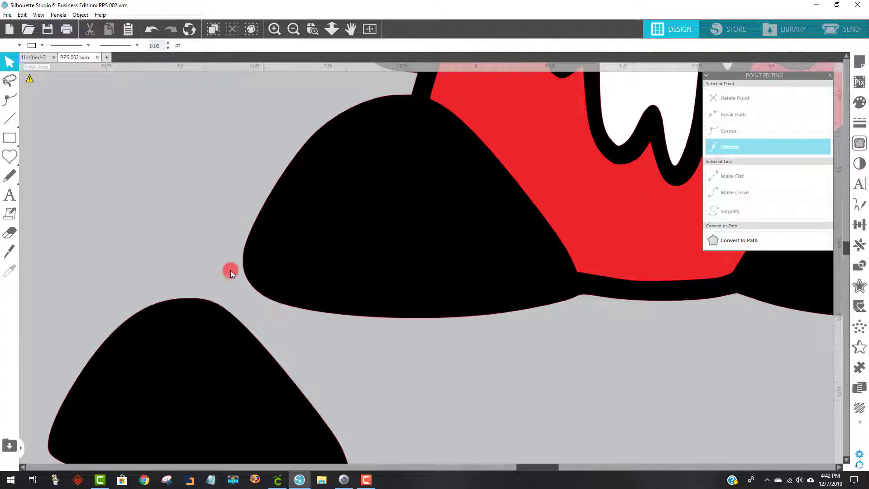
Step: Delete the two loose black shoe shapes lying beside the gnome's feet
{"action": "left_click", "coordinate": [209, 300]}
{"action": "left_click", "coordinate": [293, 29]}
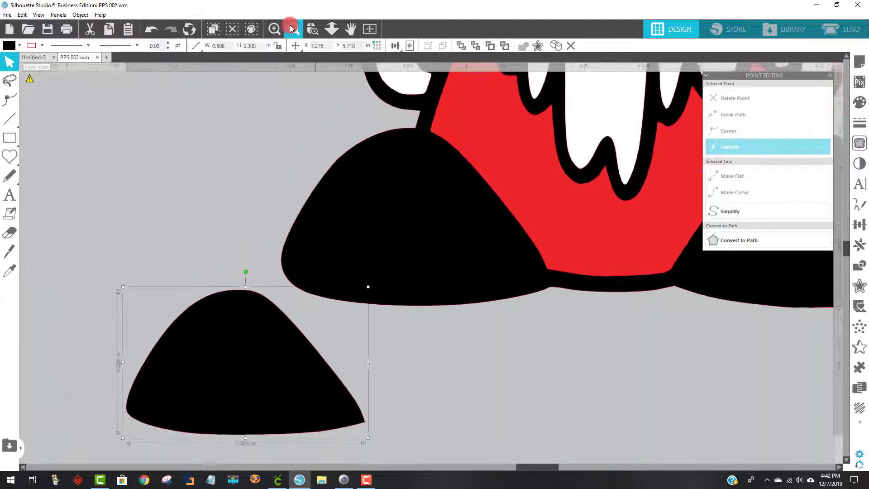
{"action": "left_click_drag", "start_coordinate": [384, 292], "coordinate": [382, 325]}
{"action": "key", "text": "Delete"}
{"action": "left_click", "coordinate": [579, 276]}
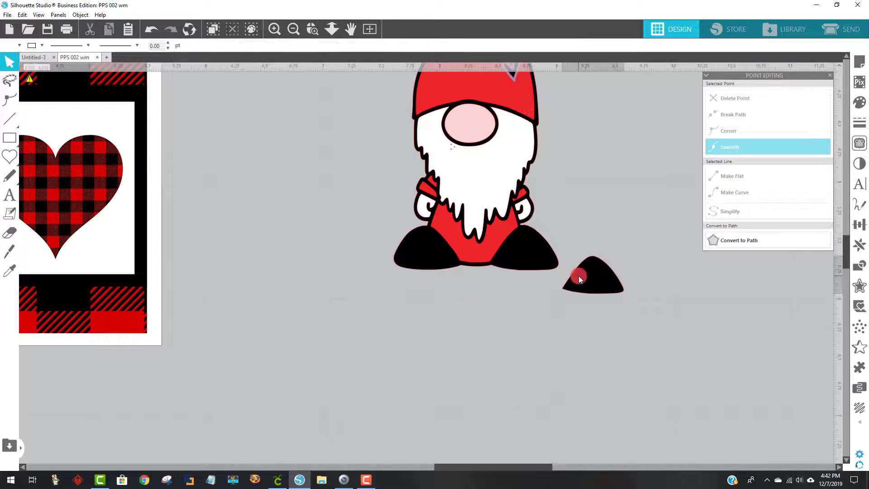
{"action": "key", "text": "Delete"}
Step: Fill the purple outline of the small heart on the gnome's hat with black
{"action": "scroll", "coordinate": [606, 243], "scroll_direction": "up", "scroll_amount": 4}
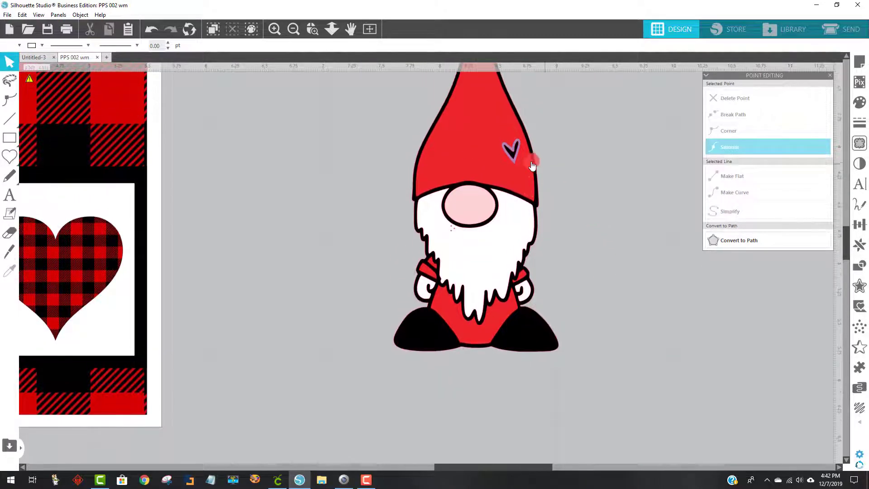
{"action": "left_click", "coordinate": [513, 165]}
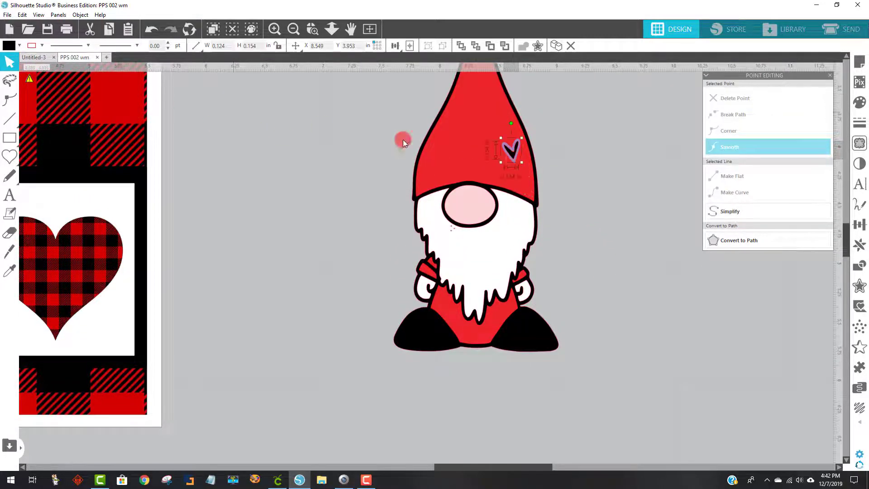
{"action": "left_click", "coordinate": [511, 166]}
{"action": "left_click", "coordinate": [512, 163]}
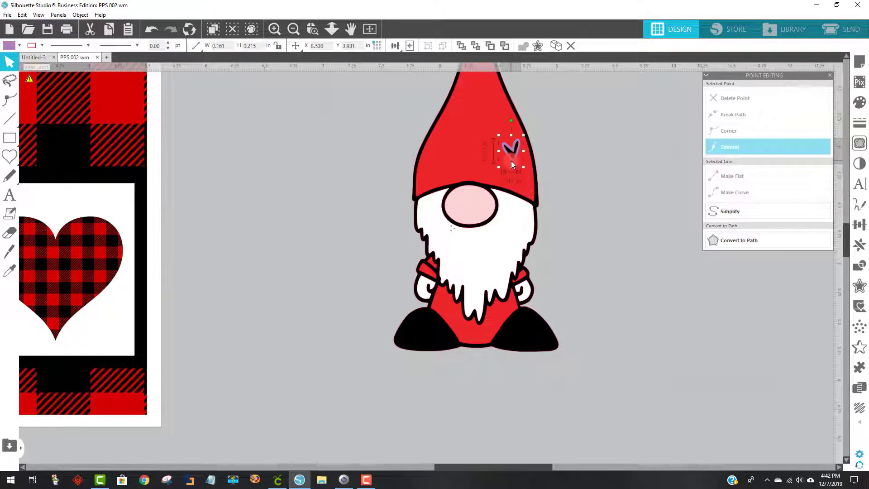
{"action": "left_click", "coordinate": [10, 45]}
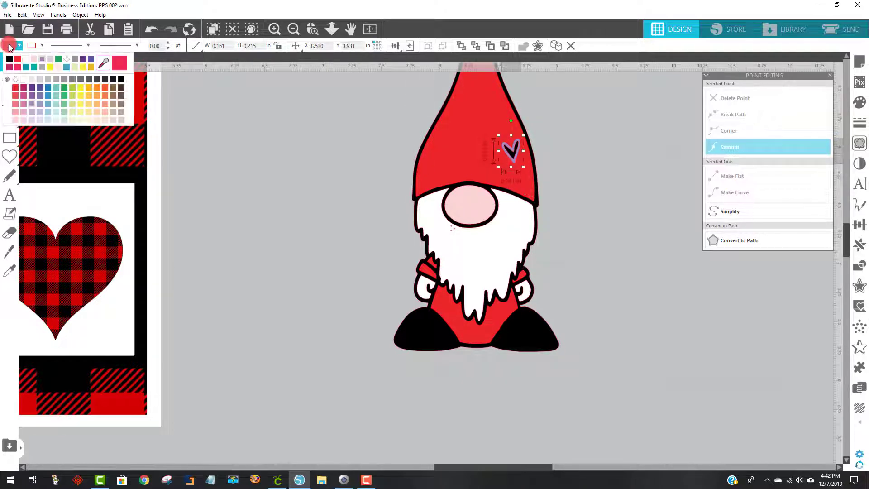
{"action": "left_click", "coordinate": [61, 84]}
{"action": "left_click", "coordinate": [268, 162]}
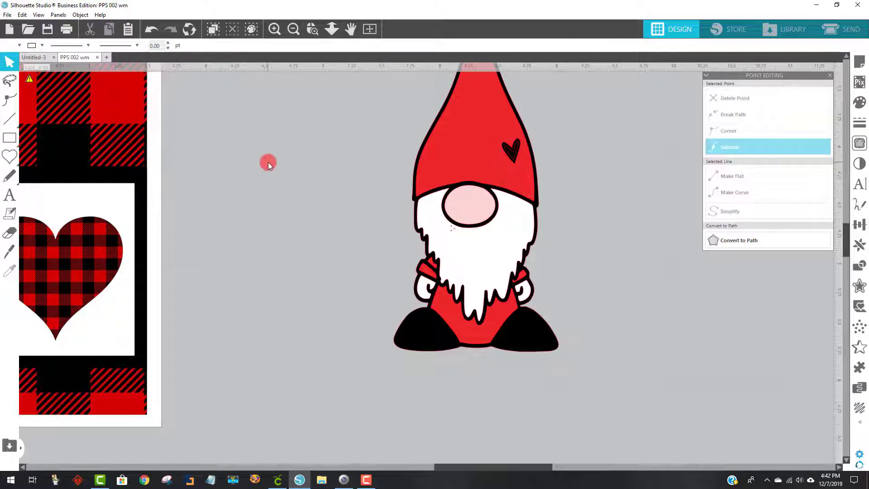
Step: Pull the inner black piece out of the hat's small heart and delete it
{"action": "left_click_drag", "start_coordinate": [520, 150], "coordinate": [567, 140]}
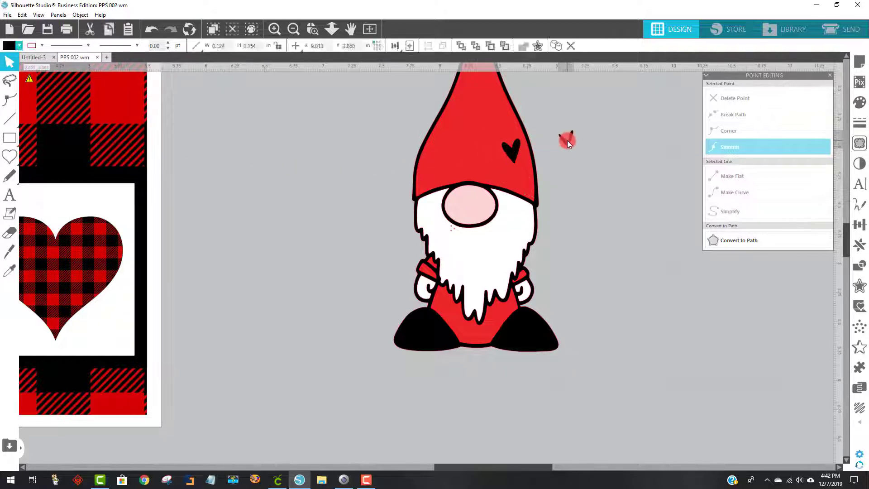
{"action": "key", "text": "Delete"}
{"action": "left_click", "coordinate": [557, 195]}
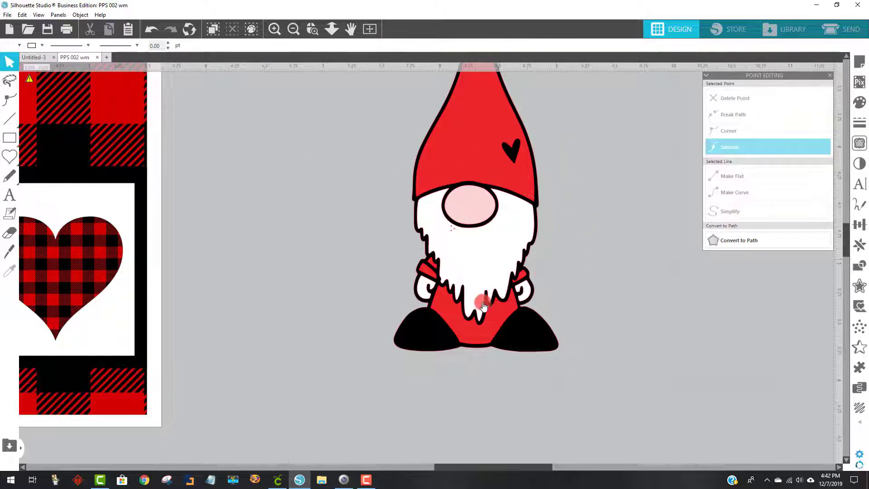
Step: Remove the stray specks in the white beard just below the gnome's nose
{"action": "left_click", "coordinate": [449, 232]}
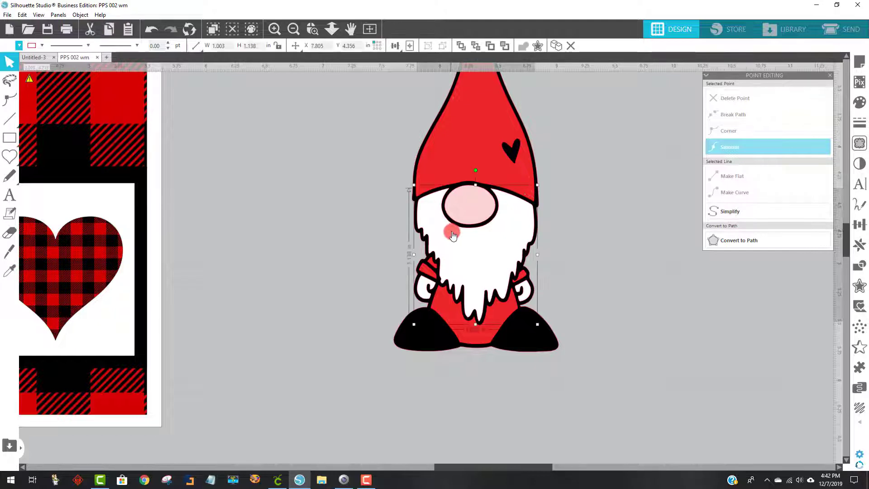
{"action": "double_click", "coordinate": [453, 234]}
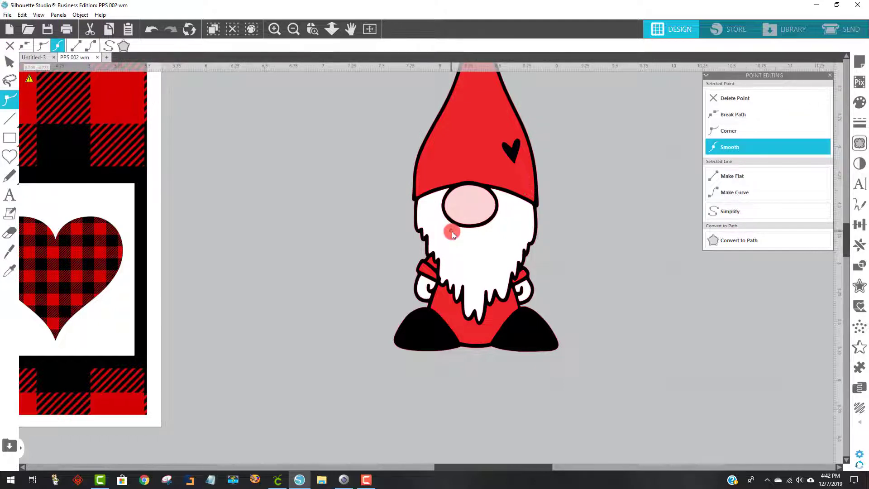
{"action": "left_click", "coordinate": [455, 228]}
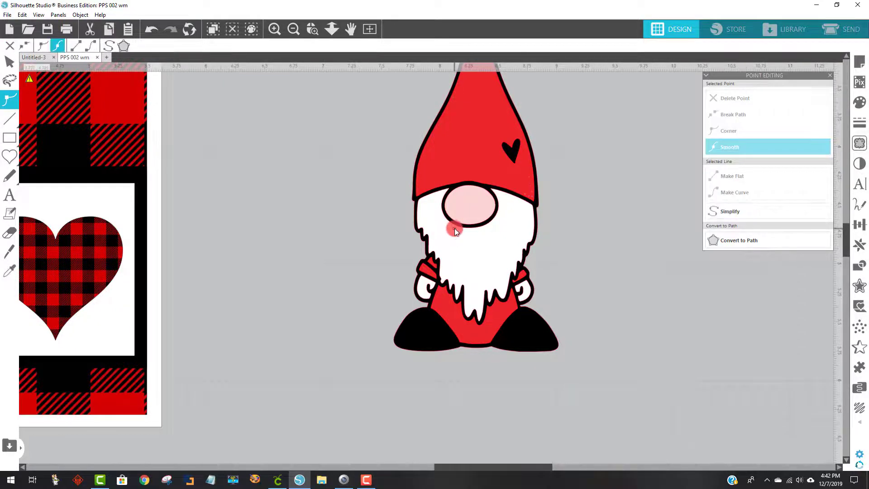
{"action": "left_click", "coordinate": [454, 228]}
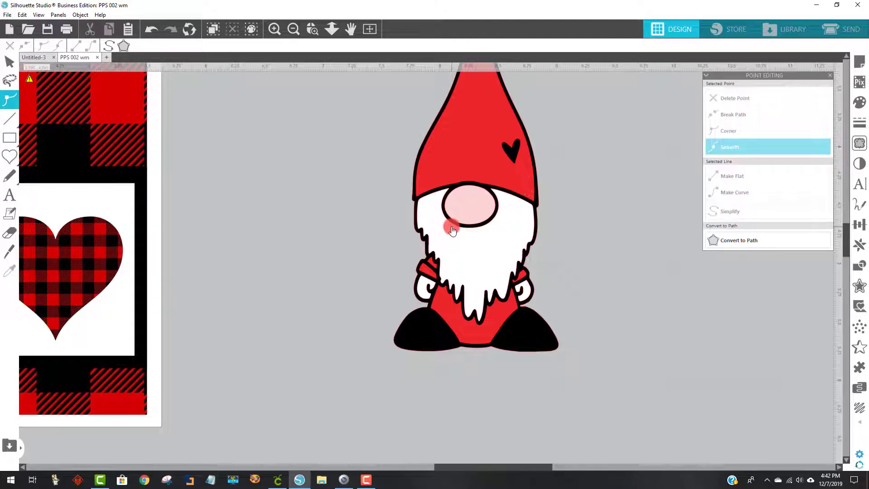
{"action": "left_click", "coordinate": [452, 227]}
{"action": "left_click", "coordinate": [607, 202]}
Step: Select all the gnome's pieces and group them
{"action": "left_click_drag", "start_coordinate": [548, 369], "coordinate": [346, 164]}
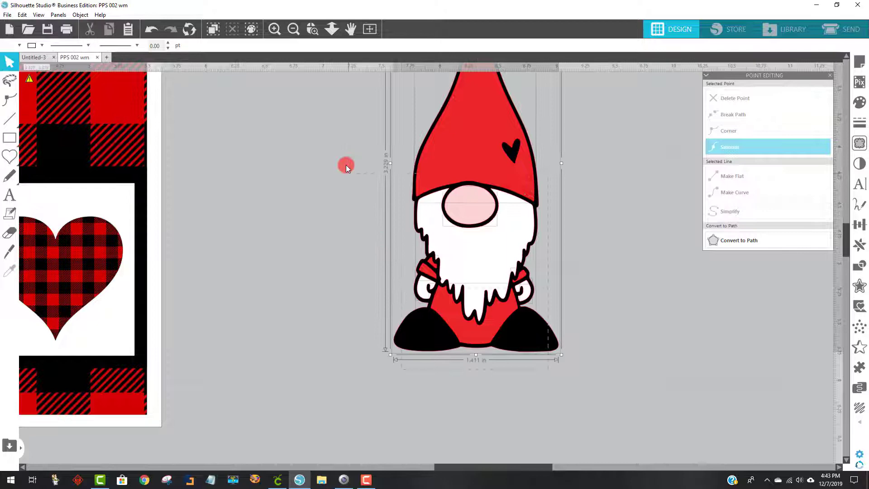
{"action": "right_click", "coordinate": [441, 122]}
{"action": "left_click", "coordinate": [499, 272]}
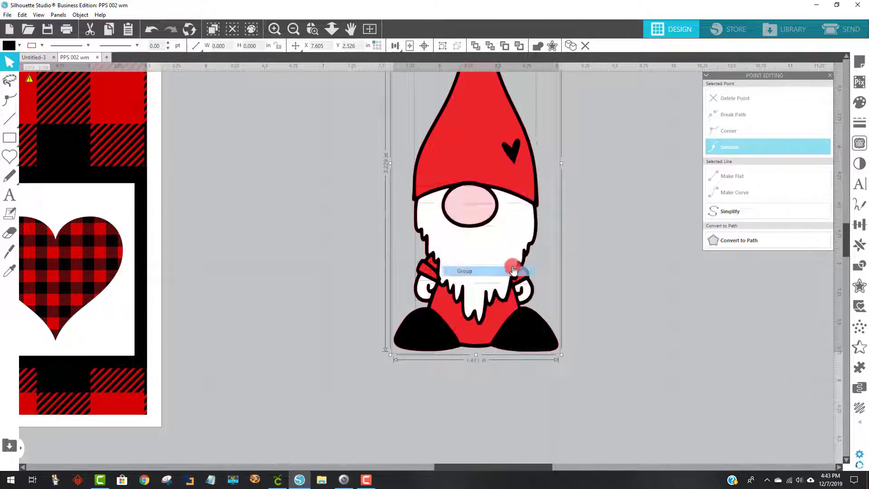
{"action": "left_click", "coordinate": [613, 241]}
Step: Move the grouped gnome onto the lower part of the card's black-and-white checkered panel
{"action": "scroll", "coordinate": [563, 217], "scroll_direction": "up", "scroll_amount": 3}
{"action": "left_click_drag", "start_coordinate": [420, 211], "coordinate": [455, 221]}
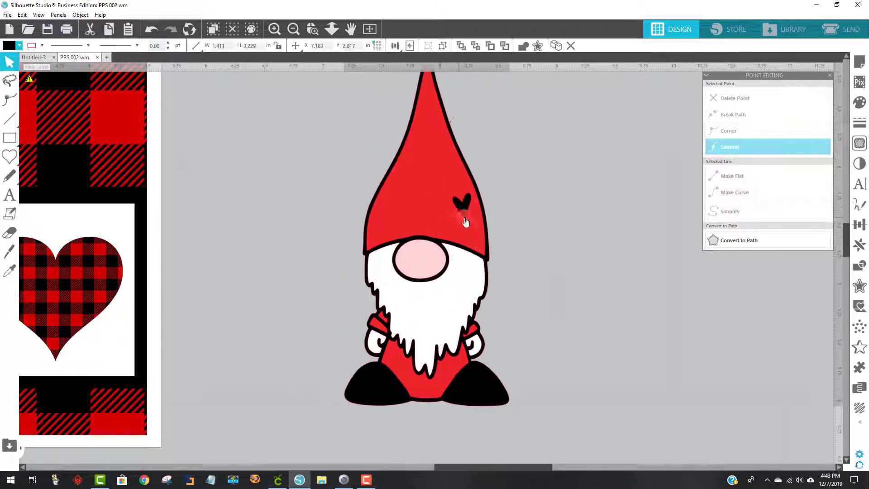
{"action": "left_click", "coordinate": [294, 29]}
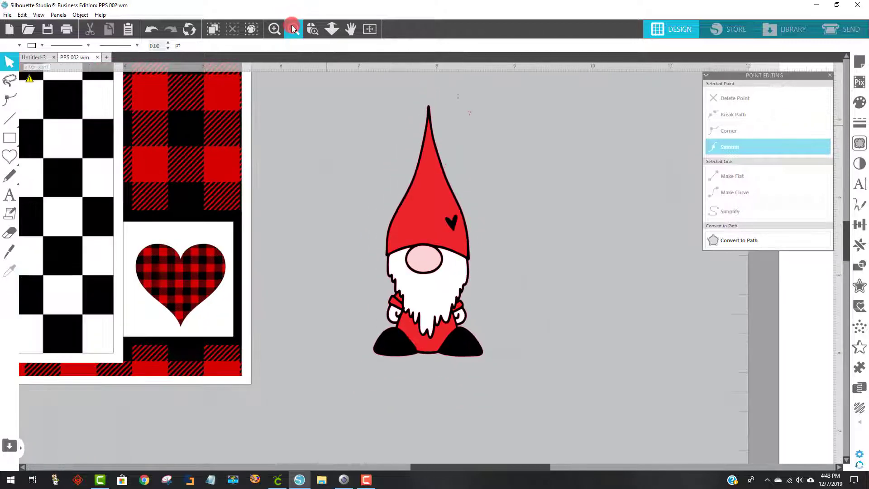
{"action": "left_click", "coordinate": [294, 29]}
{"action": "left_click_drag", "start_coordinate": [436, 228], "coordinate": [170, 223]}
{"action": "left_click", "coordinate": [439, 178]}
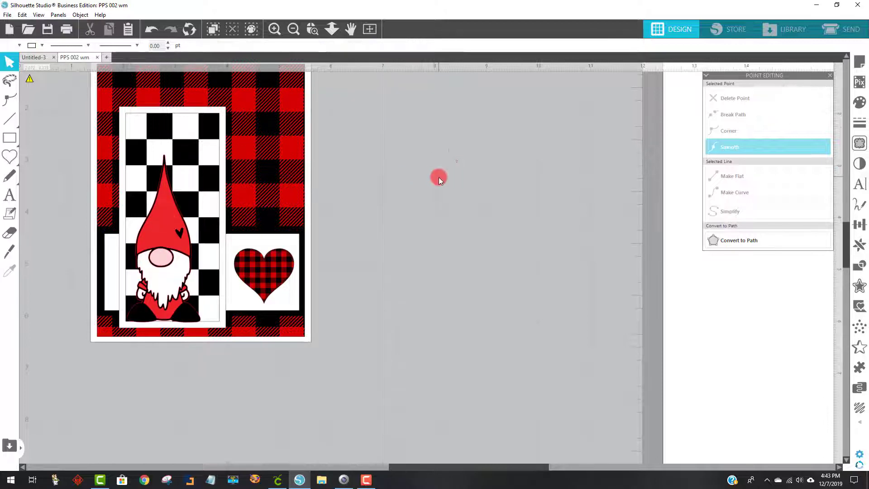
Step: Move the finished sample card up over the sketch layout, next to the new card
{"action": "scroll", "coordinate": [438, 178], "scroll_direction": "up", "scroll_amount": 2}
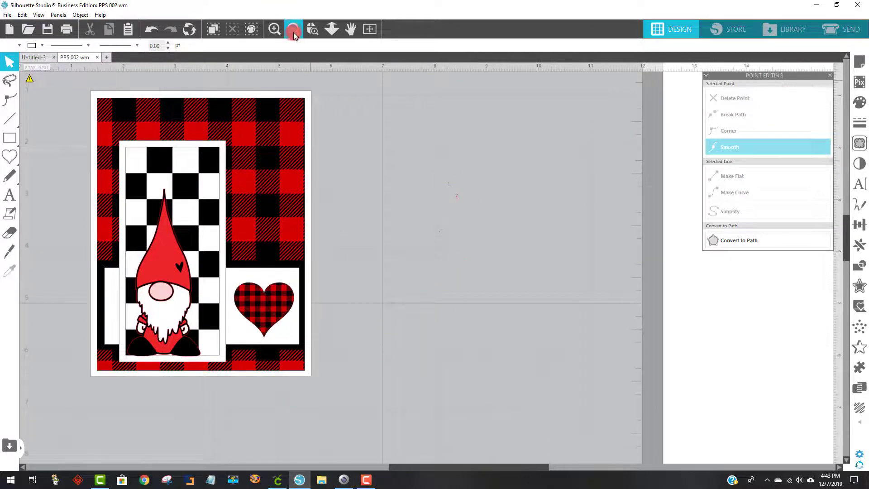
{"action": "left_click", "coordinate": [311, 30]}
{"action": "left_click", "coordinate": [293, 29]}
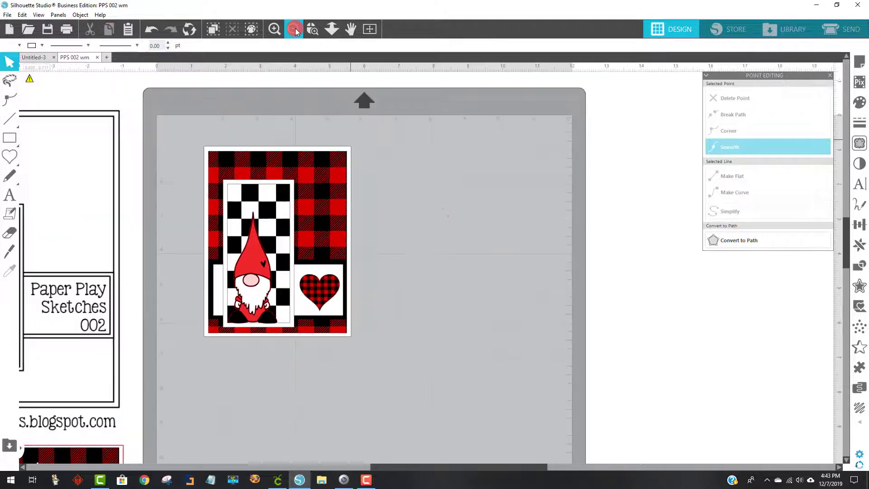
{"action": "left_click", "coordinate": [293, 29]}
{"action": "mouse_move", "coordinate": [190, 381]}
{"action": "left_mouse_down"}
{"action": "mouse_move", "coordinate": [220, 131]}
{"action": "mouse_move", "coordinate": [234, 213]}
{"action": "mouse_move", "coordinate": [232, 203]}
{"action": "left_mouse_up"}
Step: Add the text "There's gnome" in the empty mat area beside the new card
{"action": "left_click", "coordinate": [9, 195]}
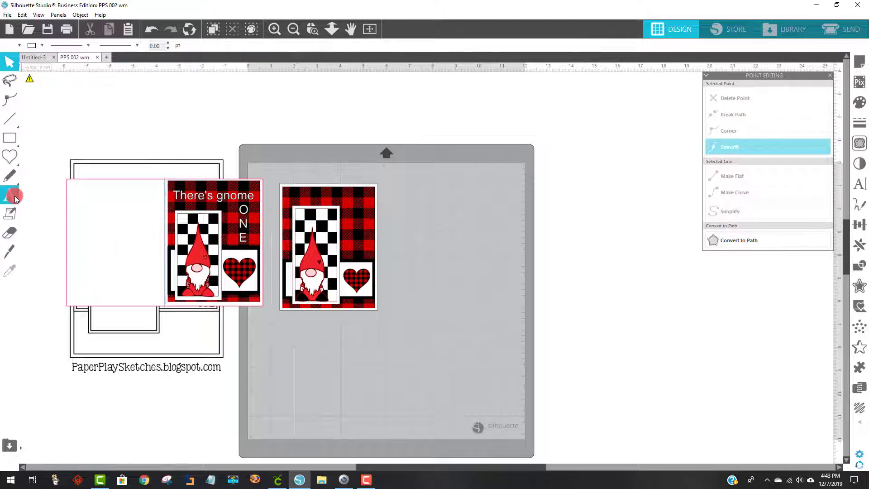
{"action": "left_click", "coordinate": [411, 205]}
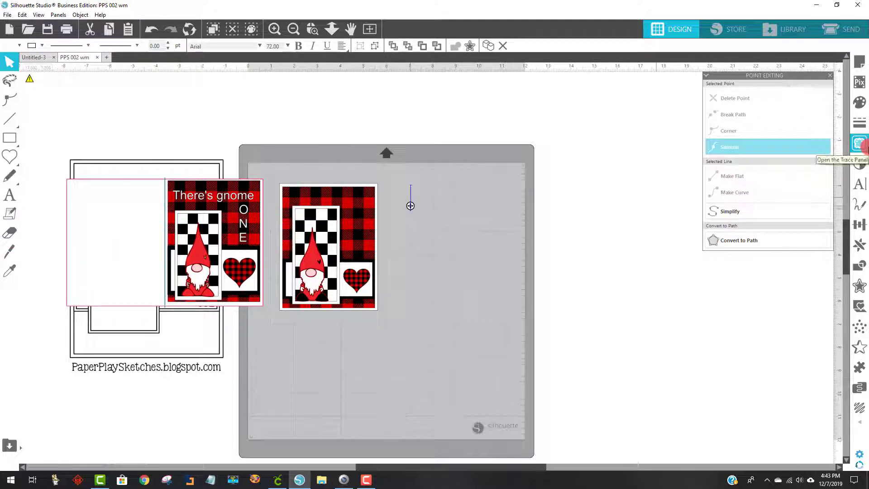
{"action": "type", "text": "tHERE"}
{"action": "key", "text": "BackSpace"}
{"action": "key", "text": "BackSpace"}
{"action": "key", "text": "BackSpace"}
{"action": "key", "text": "BackSpace"}
{"action": "key", "text": "BackSpace"}
{"action": "type", "text": "There's"}
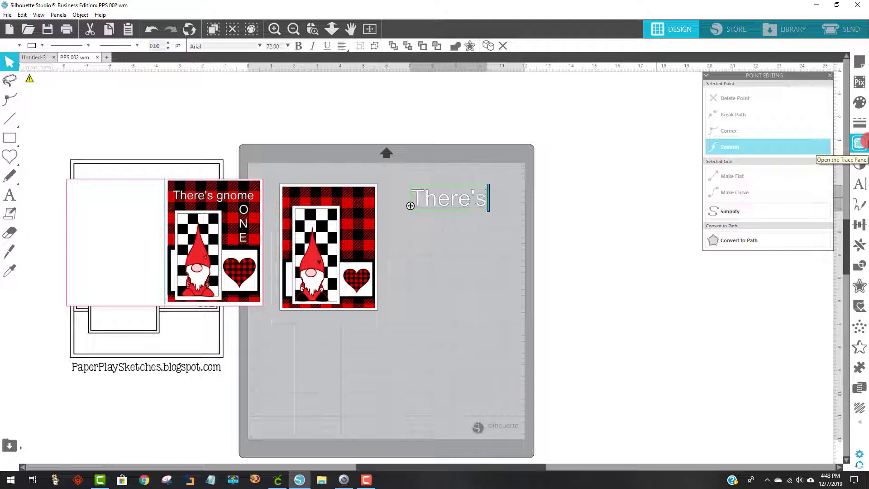
{"action": "type", "text": " gnome"}
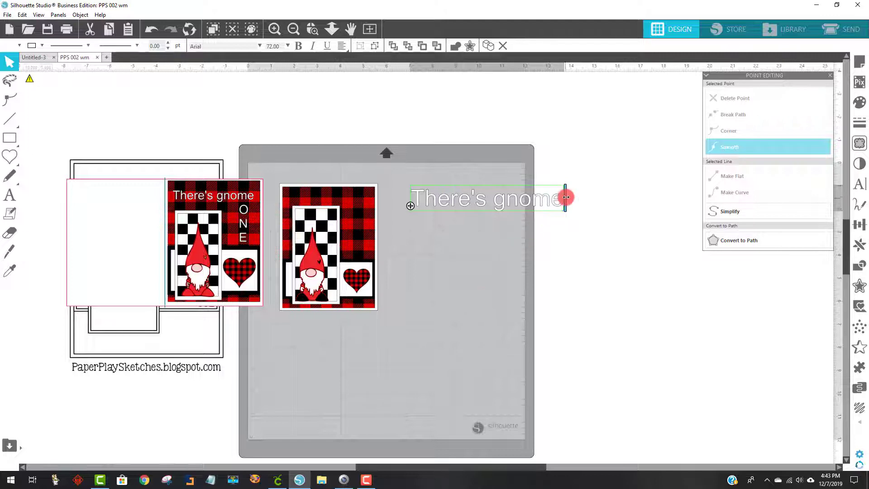
Step: Apply bold to the whole "There's gnome" text and select it as an object
{"action": "left_click_drag", "start_coordinate": [561, 202], "coordinate": [410, 193]}
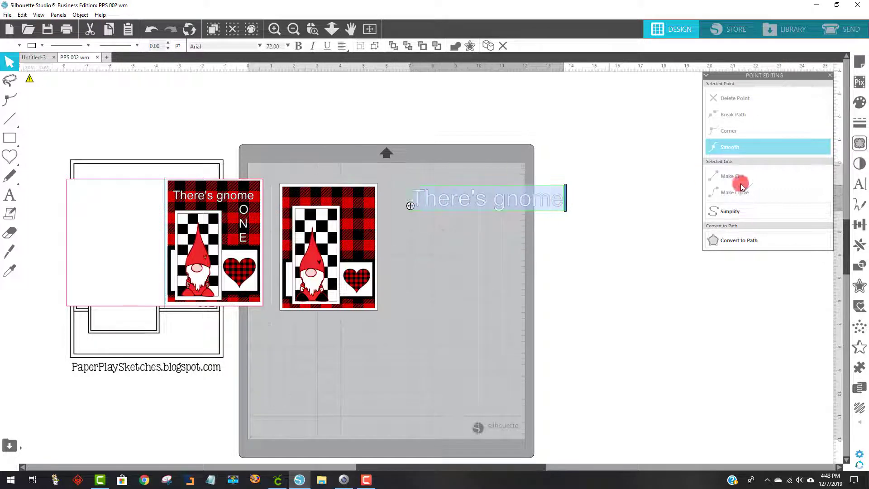
{"action": "left_click", "coordinate": [862, 186]}
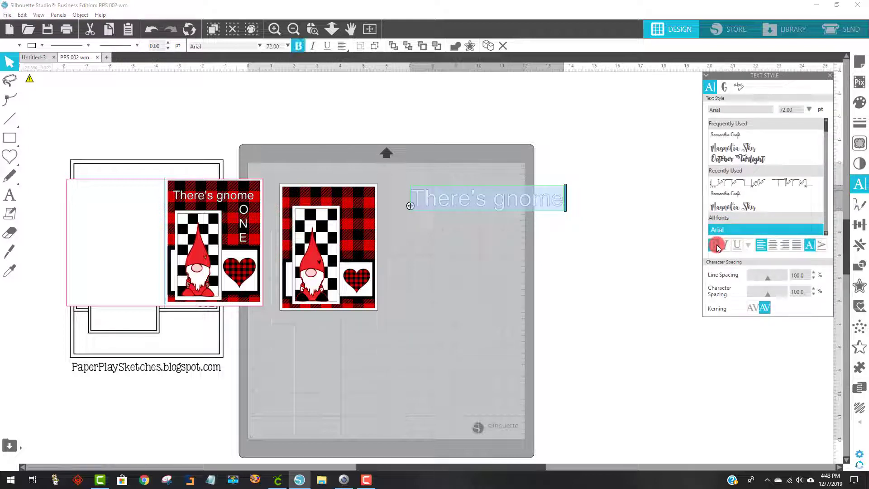
{"action": "left_click", "coordinate": [582, 265]}
{"action": "left_click", "coordinate": [560, 205]}
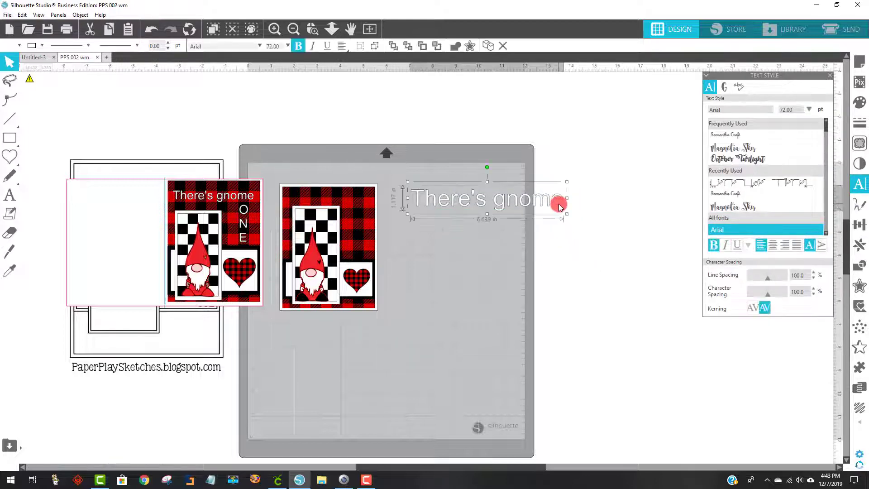
Step: Scale the "There's gnome" text down to about 41 pt and place it across the top of the card's red plaid panel
{"action": "left_click_drag", "start_coordinate": [570, 211], "coordinate": [359, 198]}
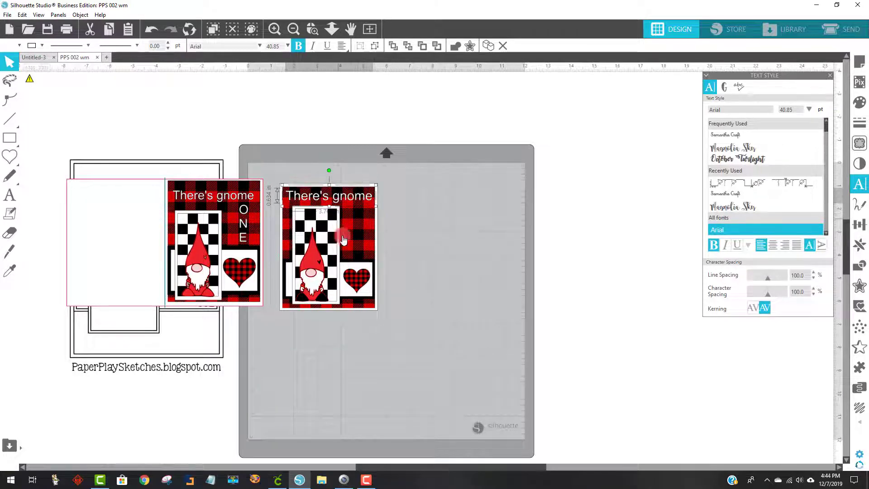
{"action": "left_click", "coordinate": [434, 267]}
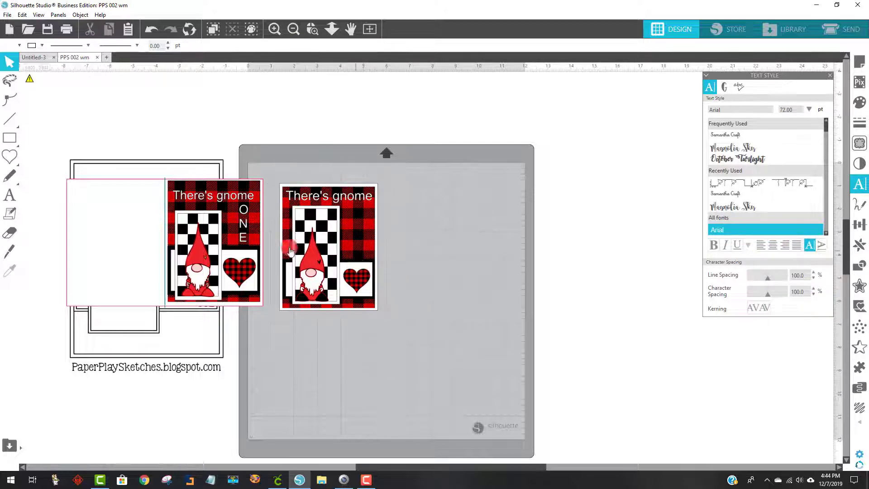
Step: Add the text "ONE" in the empty mat area and narrow its text box so the letters stack vertically
{"action": "left_click", "coordinate": [7, 195]}
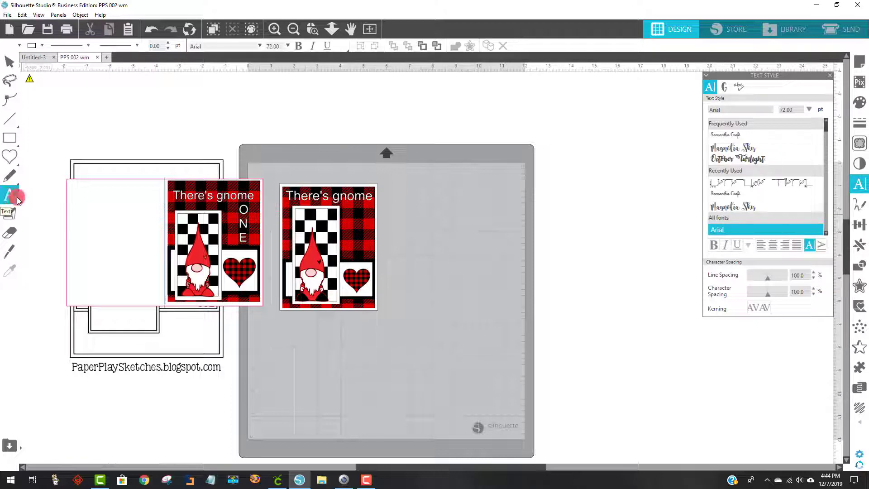
{"action": "left_click", "coordinate": [451, 208]}
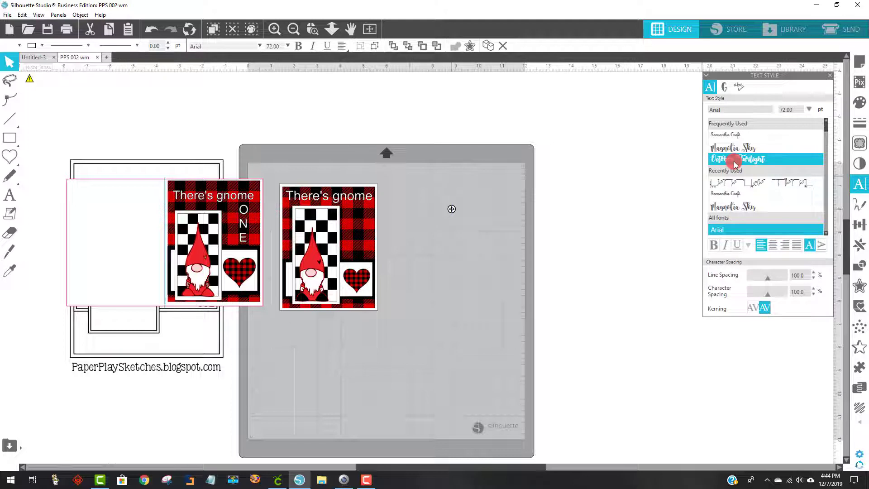
{"action": "type", "text": "ONE"}
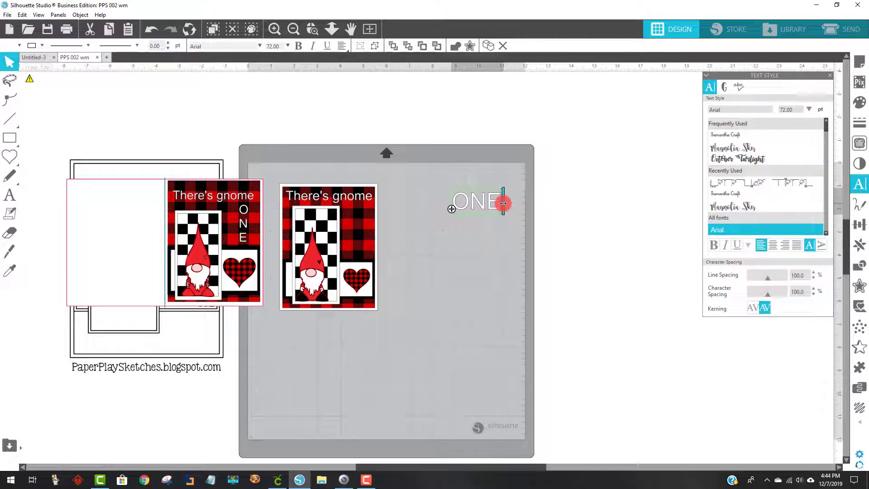
{"action": "left_click_drag", "start_coordinate": [503, 203], "coordinate": [477, 210]}
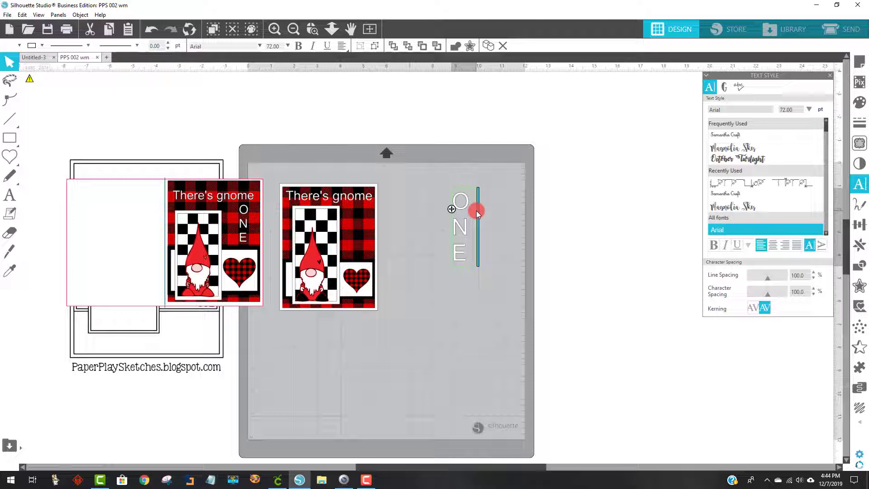
{"action": "left_click", "coordinate": [498, 252]}
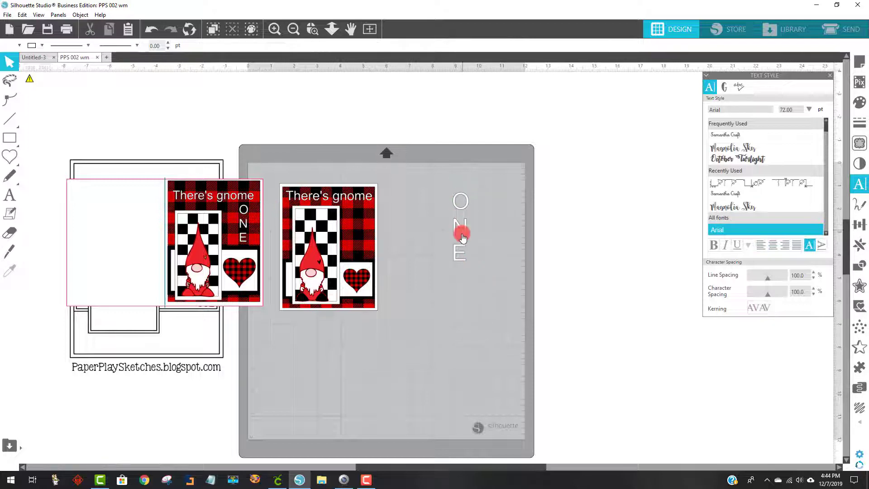
Step: Set the character spacing of the stacked "ONE" text to 75%
{"action": "left_click", "coordinate": [460, 259]}
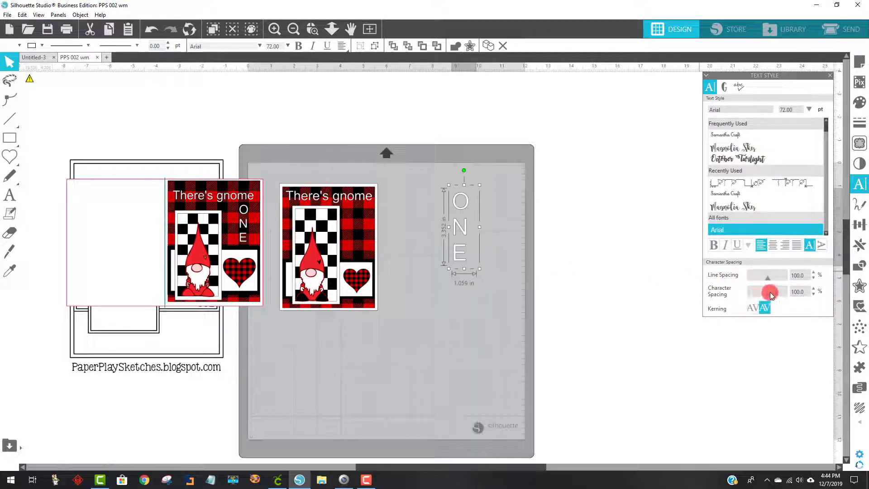
{"action": "left_click_drag", "start_coordinate": [768, 295], "coordinate": [767, 296]}
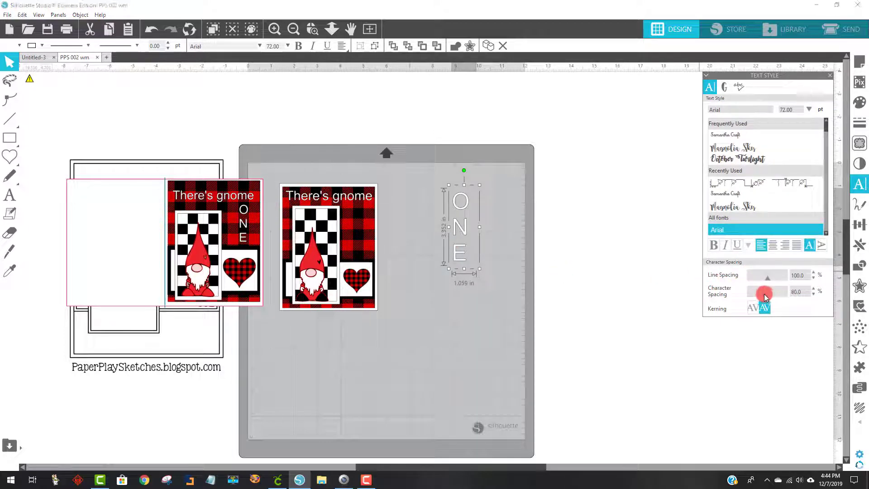
{"action": "left_click", "coordinate": [471, 257]}
{"action": "double_click", "coordinate": [462, 267]}
{"action": "left_click", "coordinate": [471, 254]}
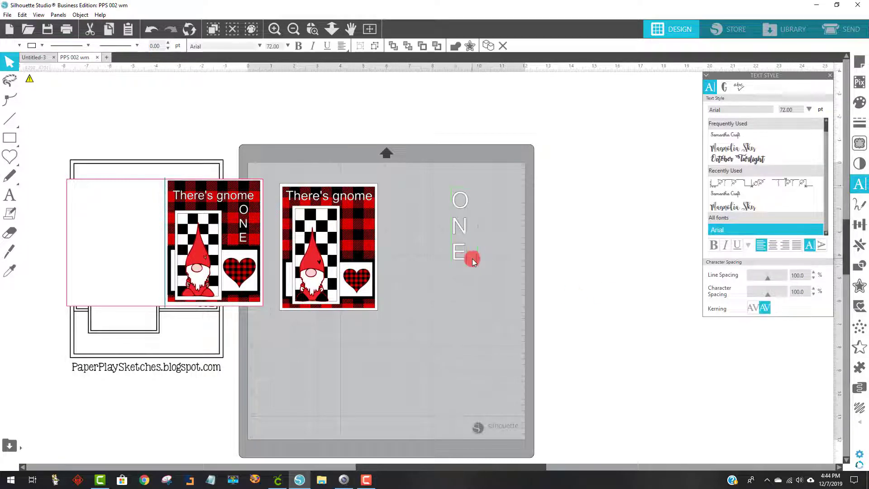
{"action": "left_click", "coordinate": [450, 199]}
{"action": "double_click", "coordinate": [462, 206]}
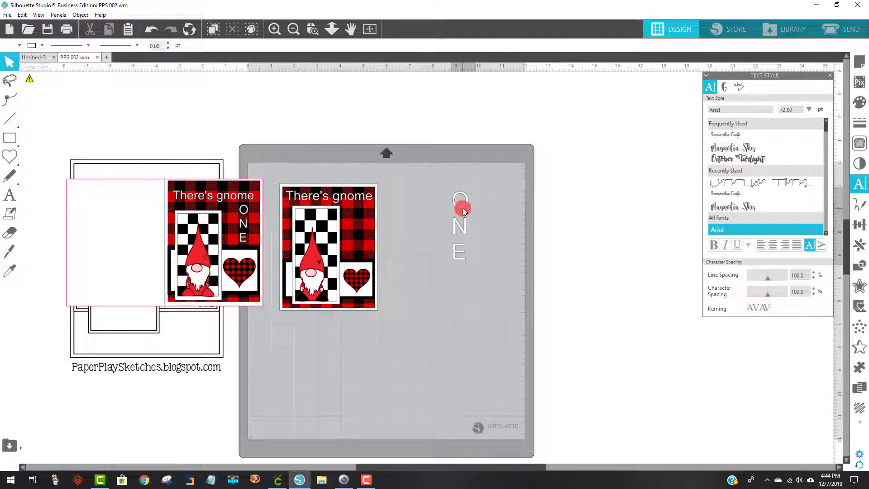
{"action": "left_click", "coordinate": [757, 297]}
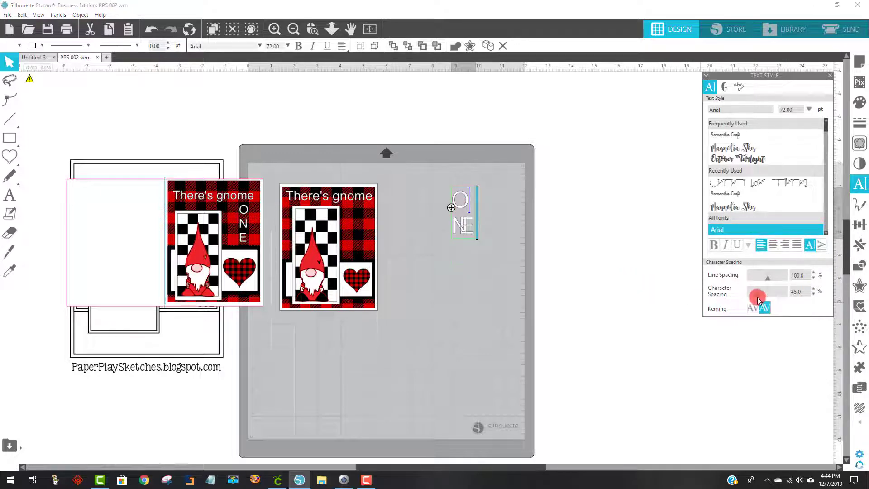
{"action": "left_click", "coordinate": [764, 296]}
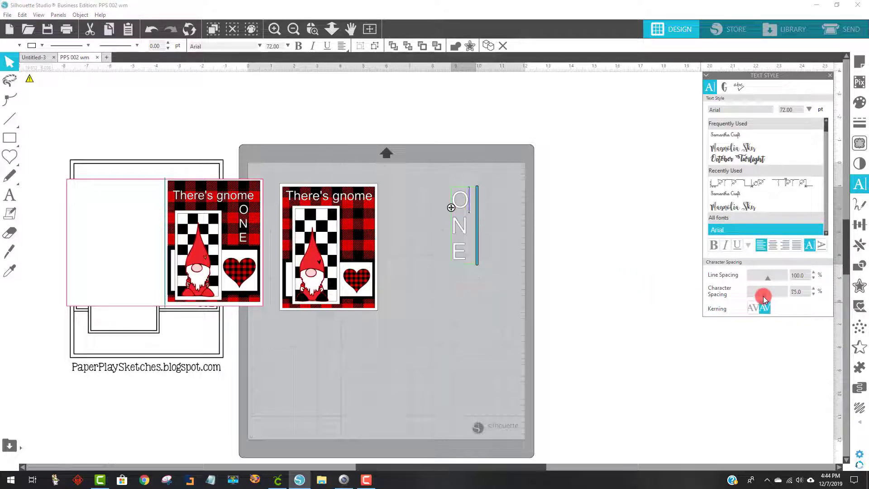
{"action": "left_click", "coordinate": [638, 284]}
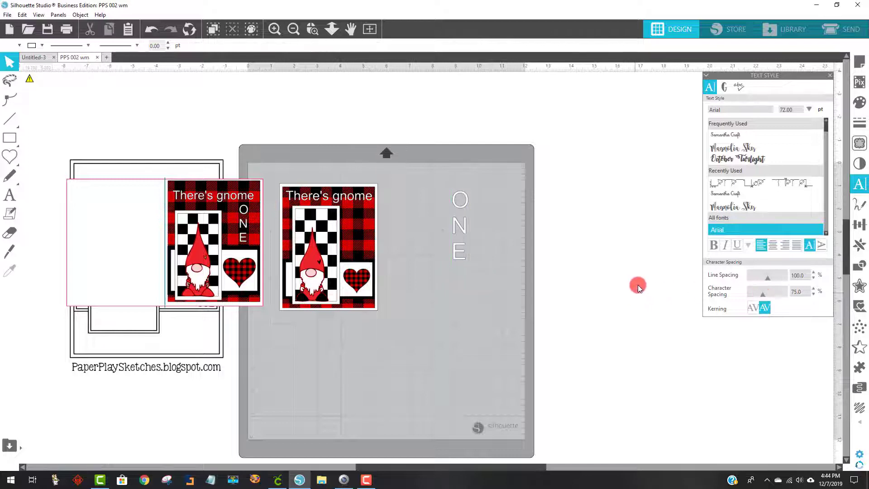
Step: Ungroup the stacked "ONE" text into separate letters
{"action": "left_click", "coordinate": [458, 258]}
{"action": "right_click", "coordinate": [460, 260]}
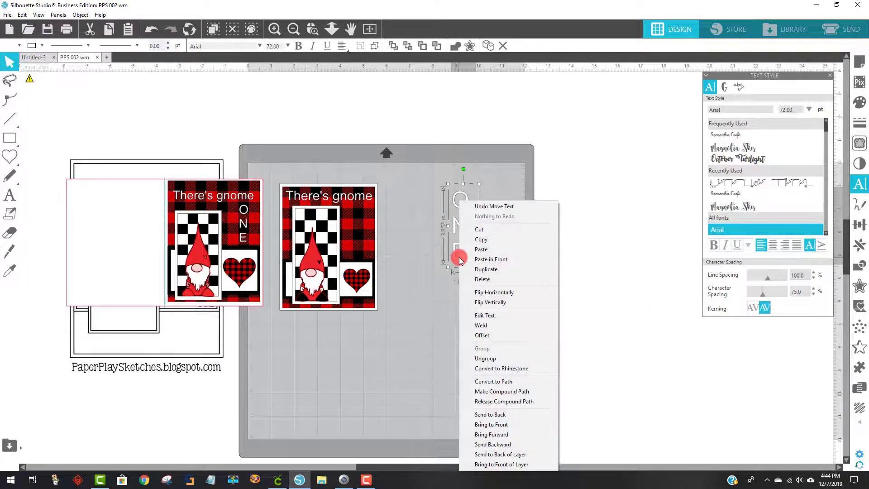
{"action": "left_click", "coordinate": [485, 358]}
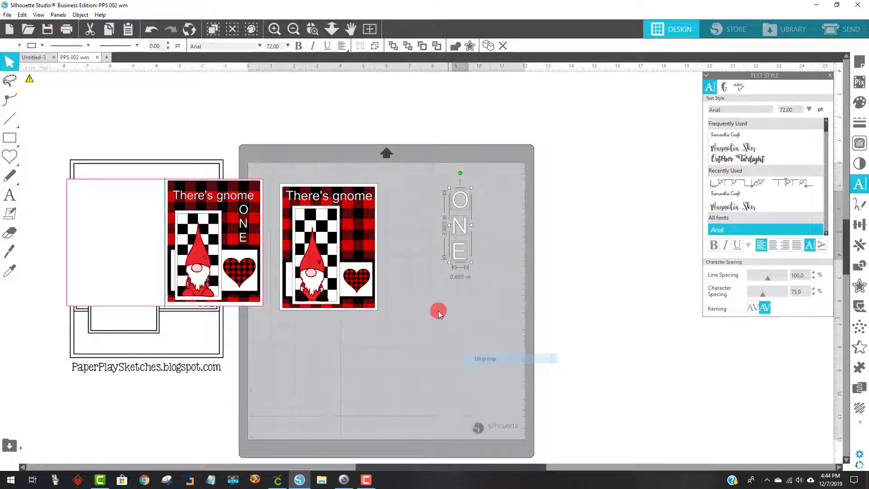
Step: Move the N down closer to the E and the O down closer to the N to tighten the vertical stack
{"action": "left_click", "coordinate": [458, 225]}
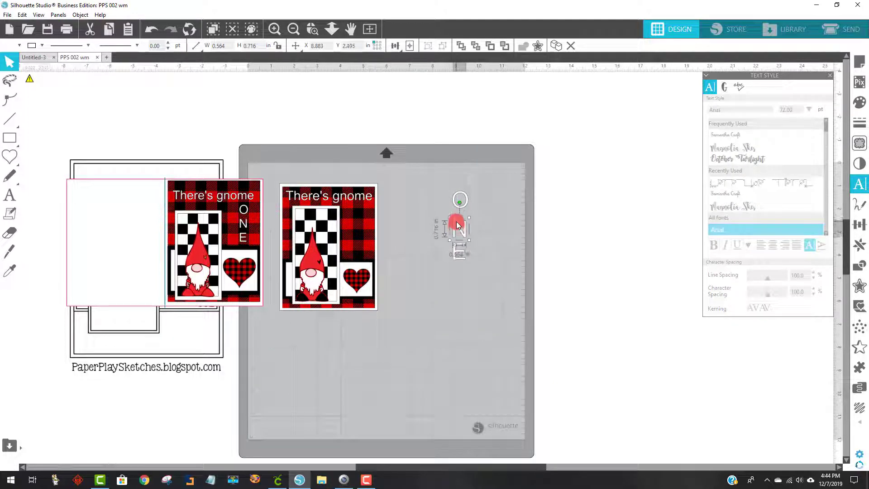
{"action": "left_click_drag", "start_coordinate": [458, 225], "coordinate": [462, 215]}
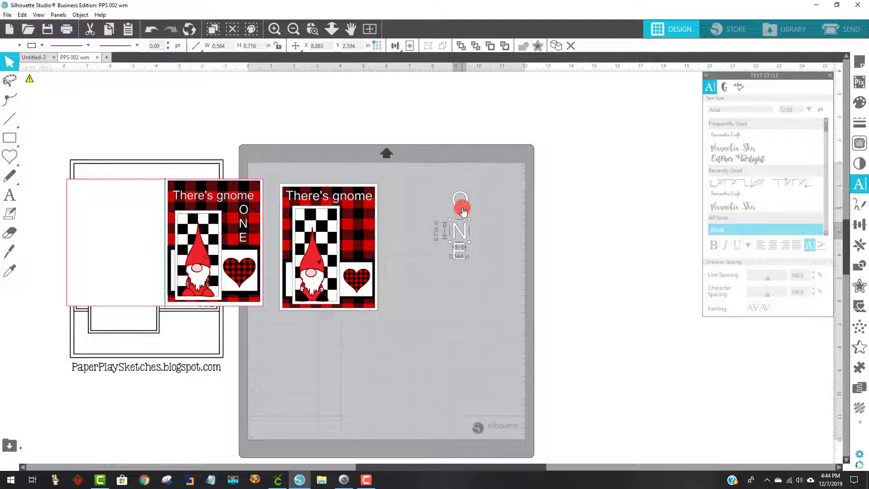
{"action": "left_click", "coordinate": [462, 211]}
{"action": "key", "text": "Down"}
{"action": "key", "text": "Down"}
{"action": "key", "text": "Down"}
{"action": "key", "text": "Down"}
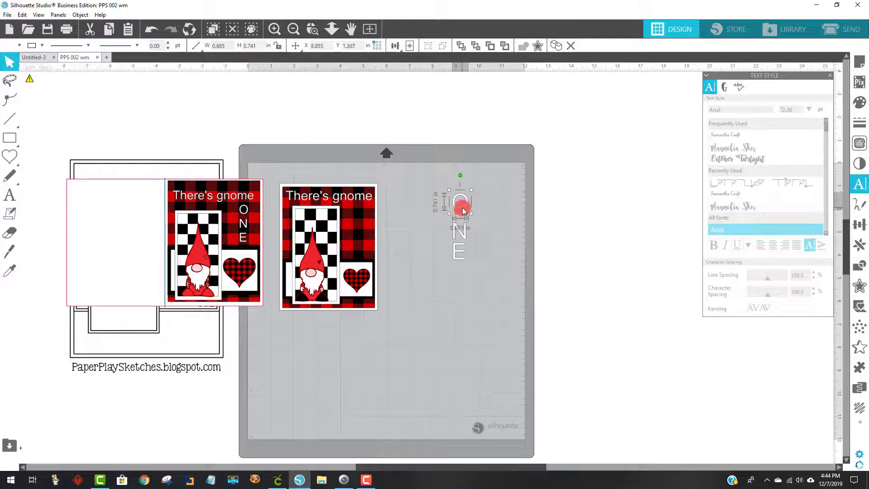
{"action": "key", "text": "Down"}
{"action": "key", "text": "Down"}
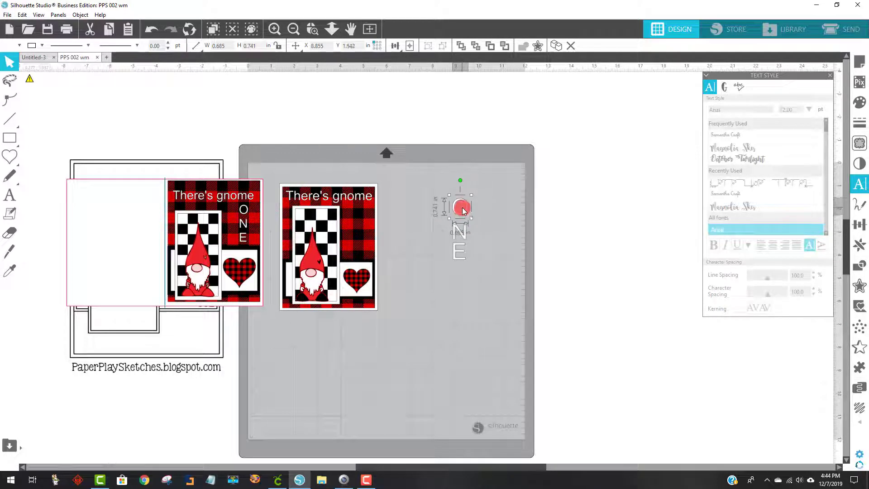
{"action": "left_click", "coordinate": [461, 295]}
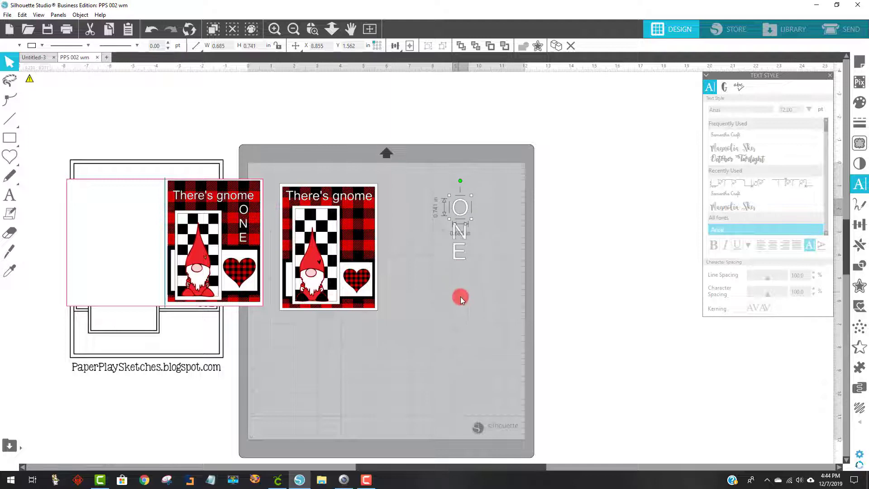
{"action": "left_click", "coordinate": [457, 216]}
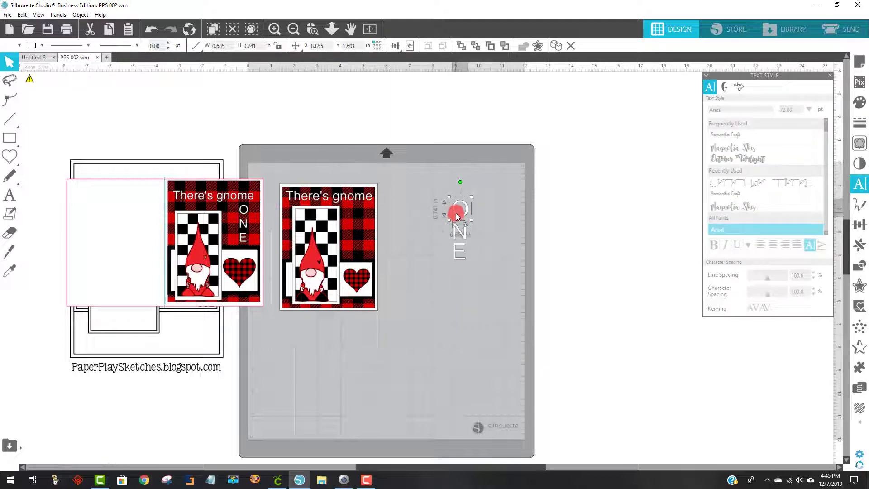
Step: Scale the three ONE letters down together to about 2.25 in tall, keeping them on the mat beside the card
{"action": "left_click", "coordinate": [496, 273]}
{"action": "left_click_drag", "start_coordinate": [474, 270], "coordinate": [433, 194]}
{"action": "left_click_drag", "start_coordinate": [468, 220], "coordinate": [421, 261]}
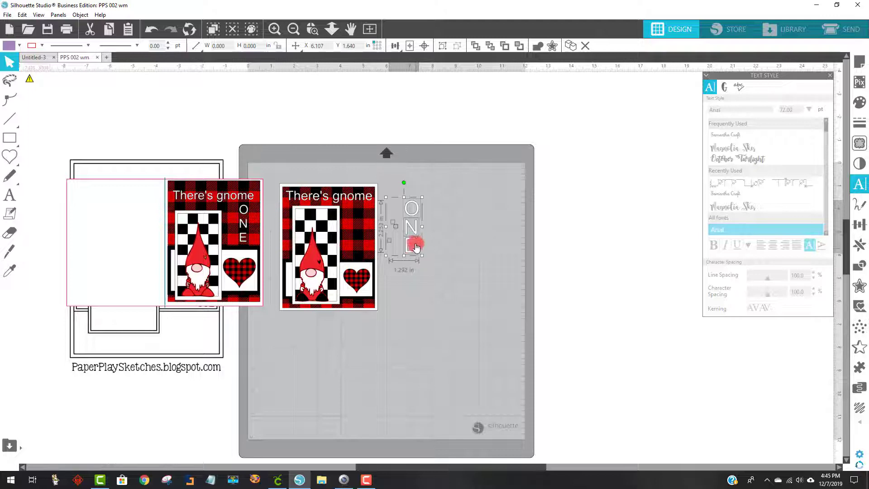
{"action": "left_click_drag", "start_coordinate": [413, 235], "coordinate": [449, 238]}
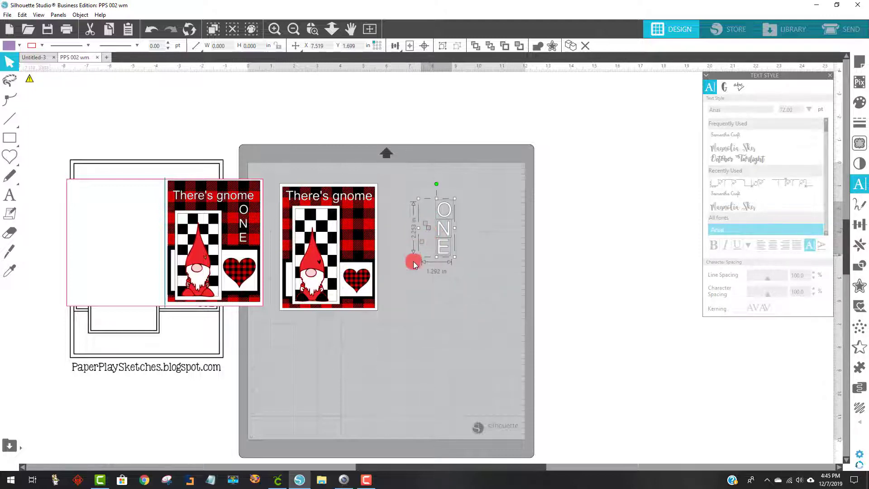
{"action": "left_click", "coordinate": [458, 332]}
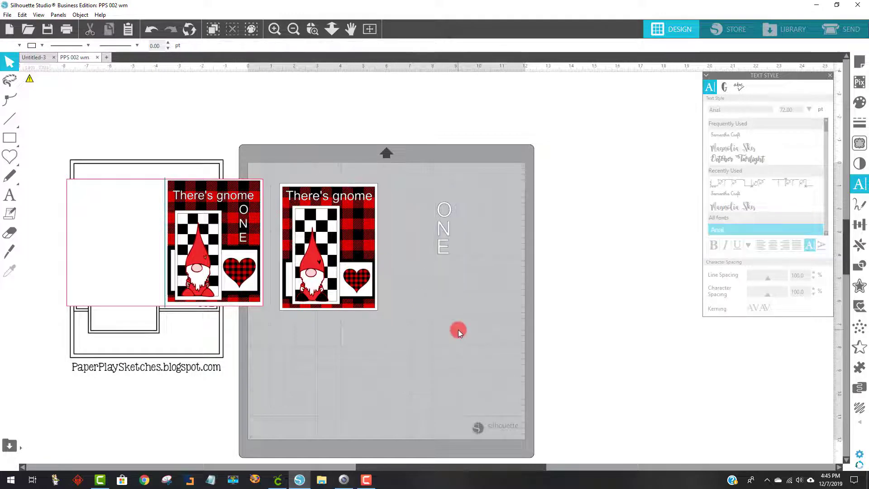
Step: Select and clear the stray small shapes beside the ONE letters
{"action": "left_click", "coordinate": [452, 233]}
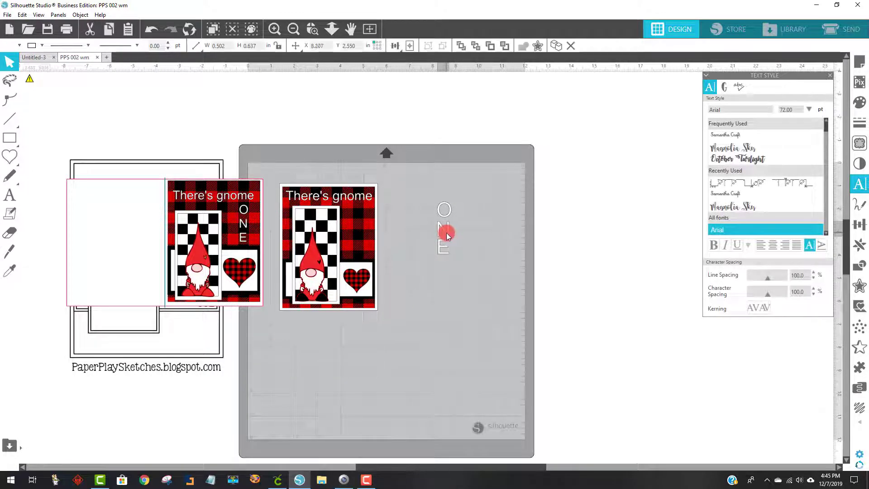
{"action": "left_click", "coordinate": [412, 205]}
{"action": "left_click", "coordinate": [432, 267]}
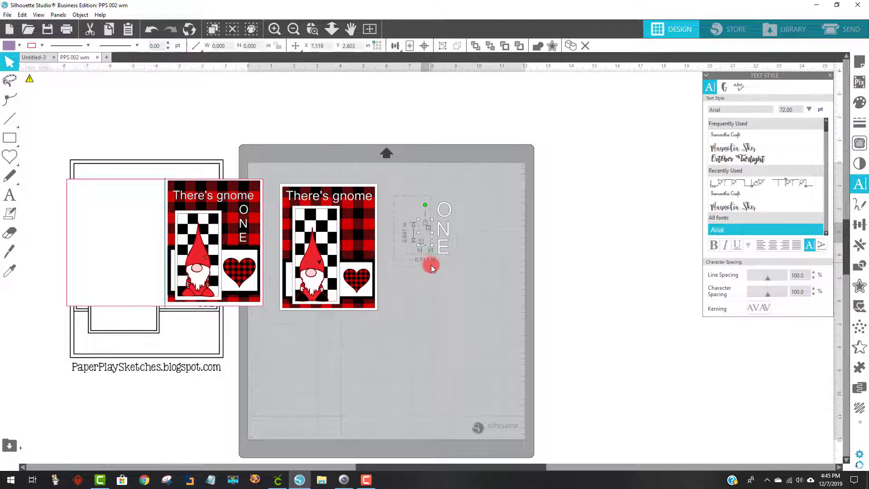
{"action": "left_click", "coordinate": [435, 277]}
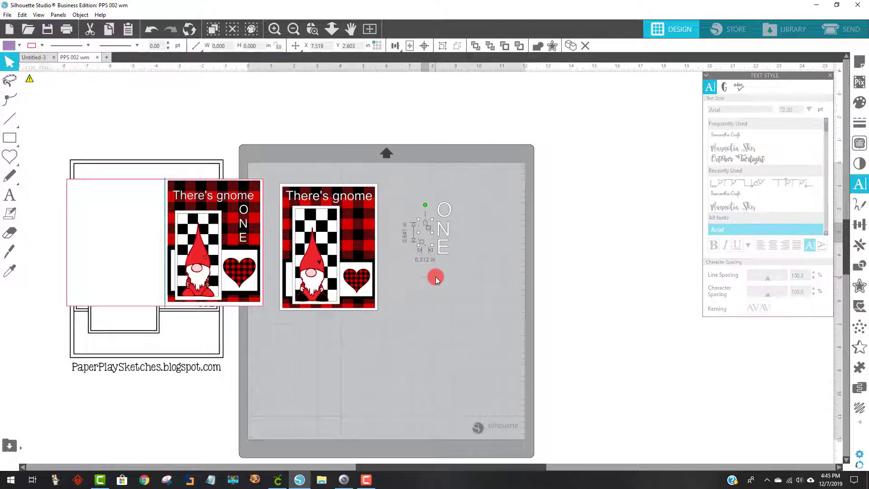
{"action": "left_click", "coordinate": [436, 277]}
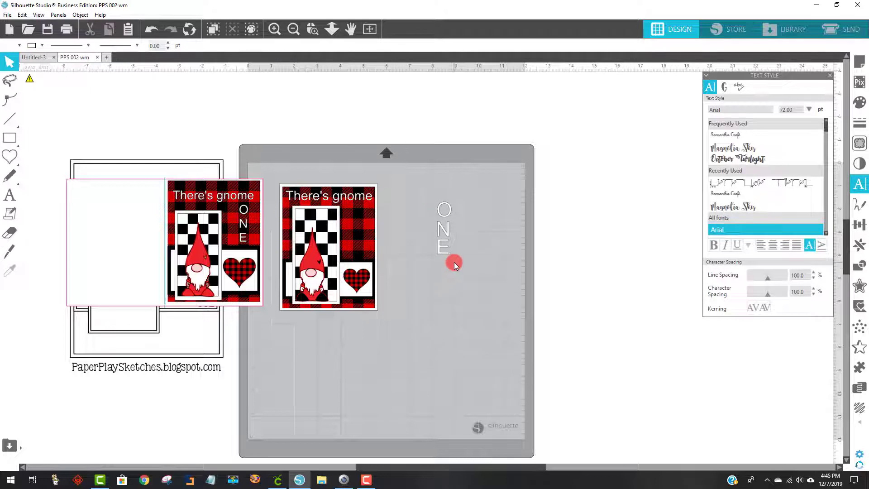
Step: Select the three ONE letters and move them onto the plaid panel between "gnome" and the heart
{"action": "left_click", "coordinate": [436, 203]}
{"action": "left_click_drag", "start_coordinate": [446, 233], "coordinate": [363, 235]}
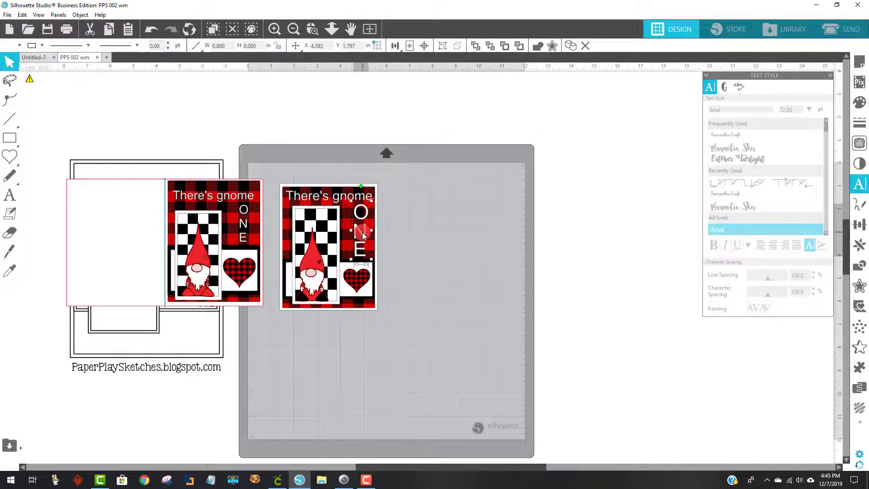
{"action": "left_click", "coordinate": [430, 241]}
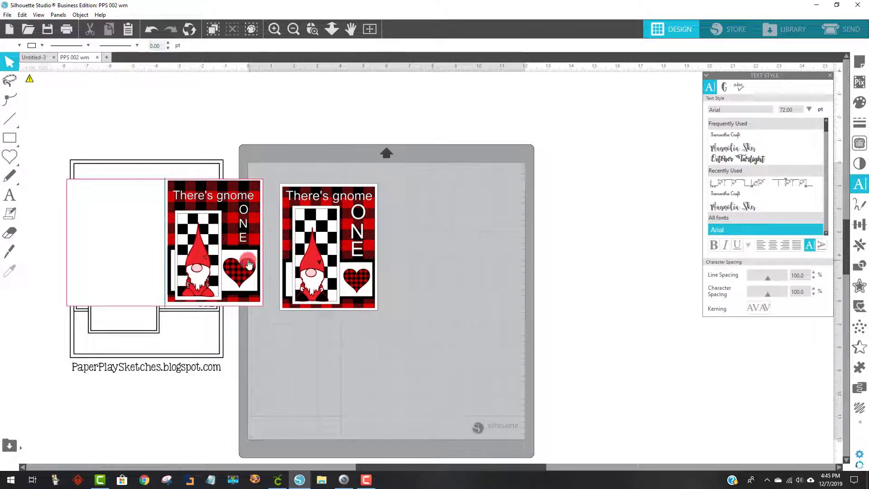
Step: Move the finished card copy off the mat and spread the checkered panel, heart and gnome beside the plaid panel
{"action": "left_click_drag", "start_coordinate": [248, 260], "coordinate": [181, 257]}
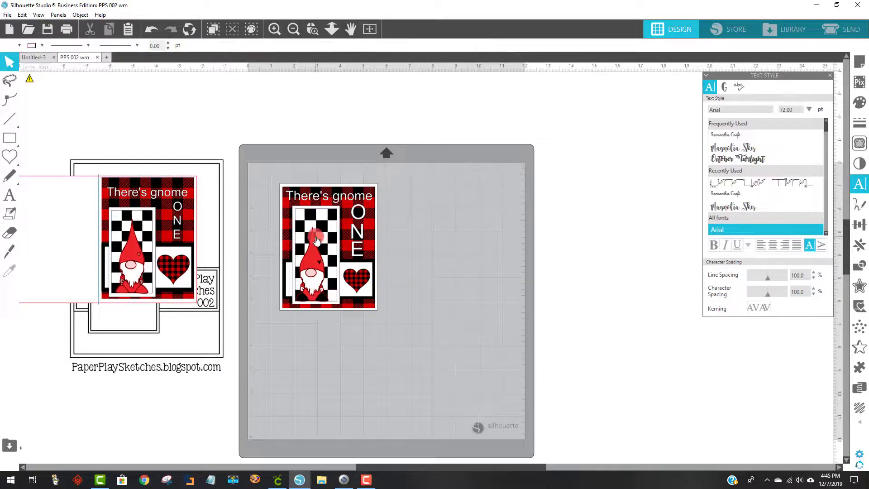
{"action": "left_click_drag", "start_coordinate": [316, 239], "coordinate": [474, 204]}
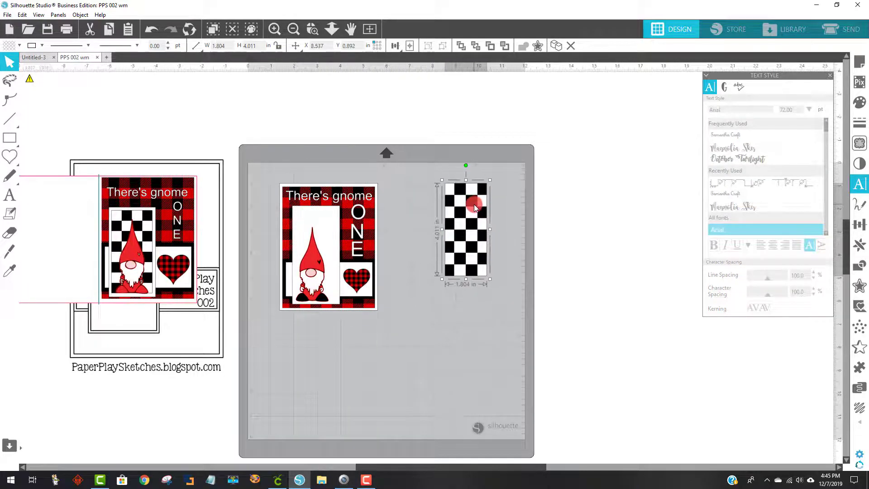
{"action": "left_click_drag", "start_coordinate": [374, 267], "coordinate": [412, 230]}
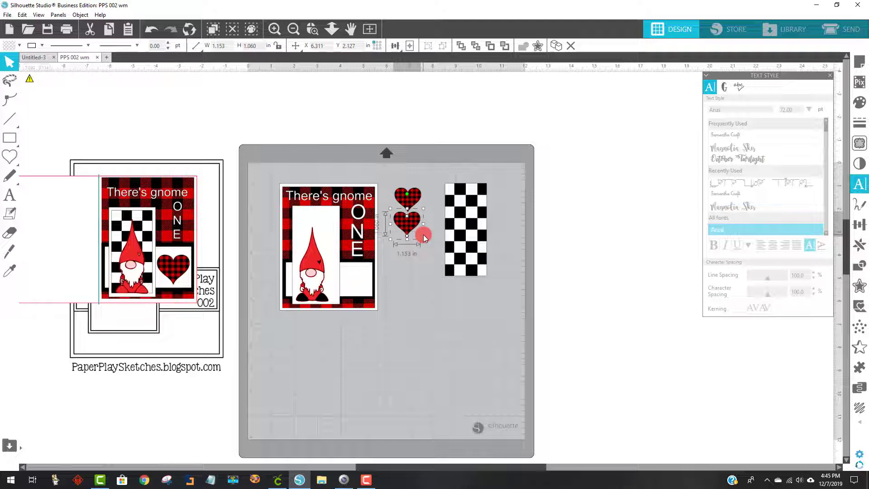
{"action": "left_click_drag", "start_coordinate": [309, 269], "coordinate": [422, 301]}
Step: Move the two white rectangles, the black strip and the card base off the mat, leaving the printed pieces
{"action": "left_click_drag", "start_coordinate": [340, 256], "coordinate": [601, 279]}
{"action": "left_click", "coordinate": [500, 280]}
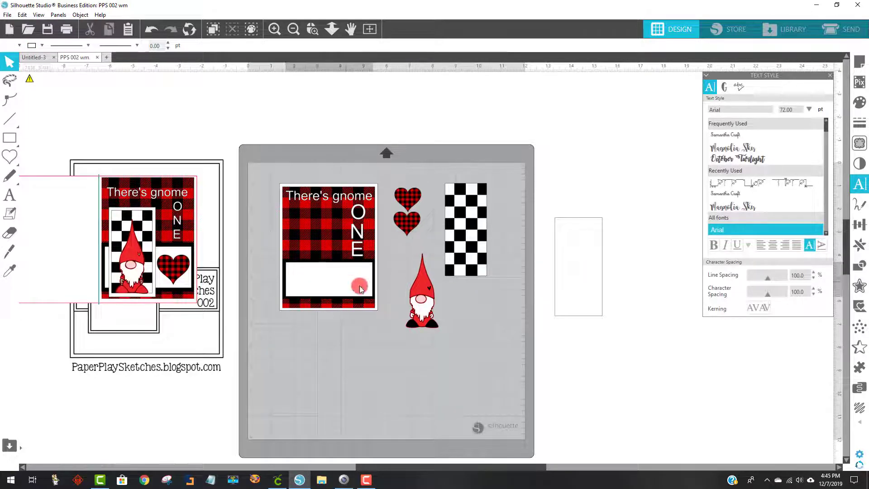
{"action": "left_click_drag", "start_coordinate": [358, 283], "coordinate": [652, 351]}
{"action": "left_click_drag", "start_coordinate": [326, 279], "coordinate": [589, 213]}
{"action": "mouse_move", "coordinate": [326, 183]}
{"action": "left_mouse_down"}
{"action": "mouse_move", "coordinate": [217, 164]}
{"action": "mouse_move", "coordinate": [117, 131]}
{"action": "mouse_move", "coordinate": [88, 108]}
{"action": "left_mouse_up"}
{"action": "left_click", "coordinate": [348, 325]}
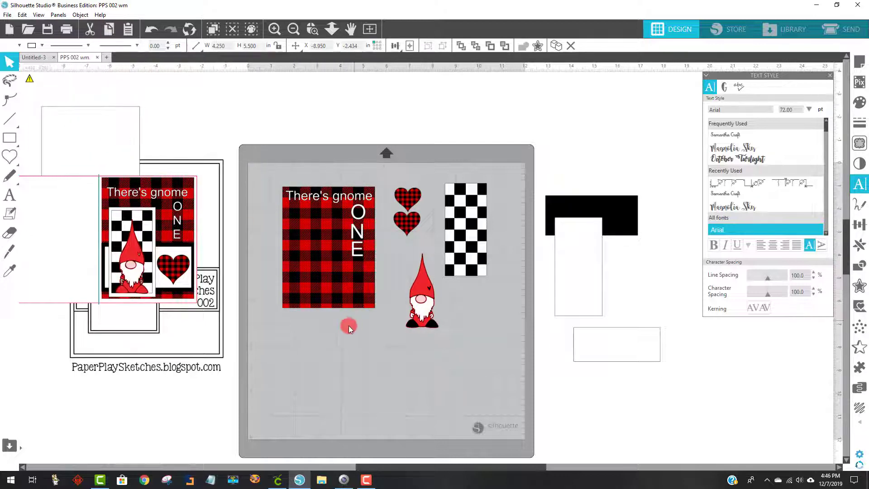
Step: Group the plaid panel with its "There's gnome ONE" lettering, and move the gnome up under the hearts
{"action": "left_click", "coordinate": [248, 170]}
{"action": "left_click", "coordinate": [327, 208]}
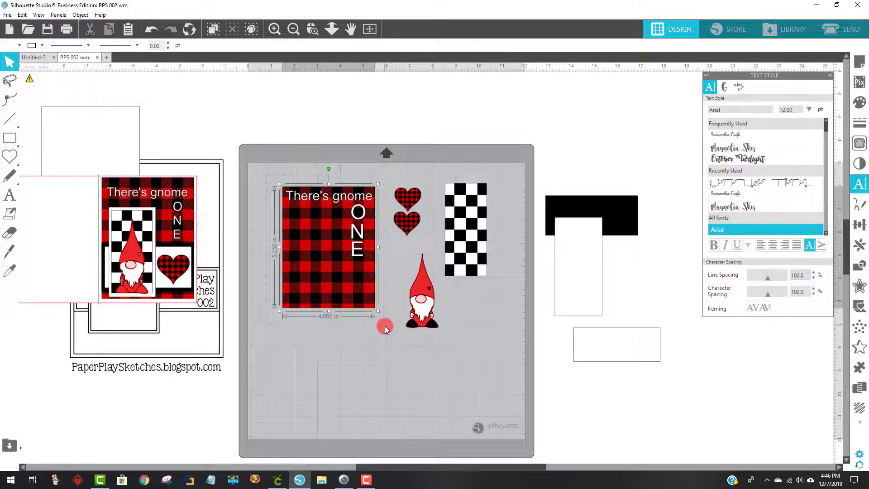
{"action": "left_click_drag", "start_coordinate": [385, 327], "coordinate": [385, 326]}
{"action": "left_click", "coordinate": [342, 256]}
{"action": "right_click", "coordinate": [342, 257]}
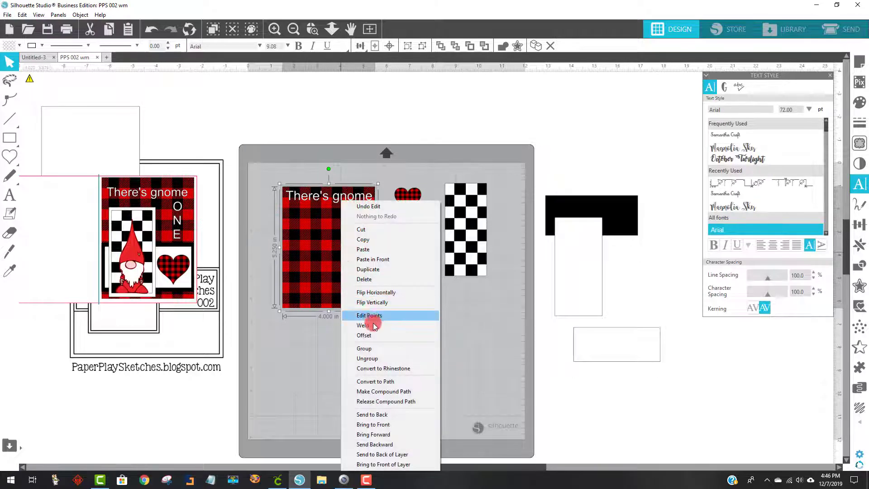
{"action": "left_click", "coordinate": [374, 349]}
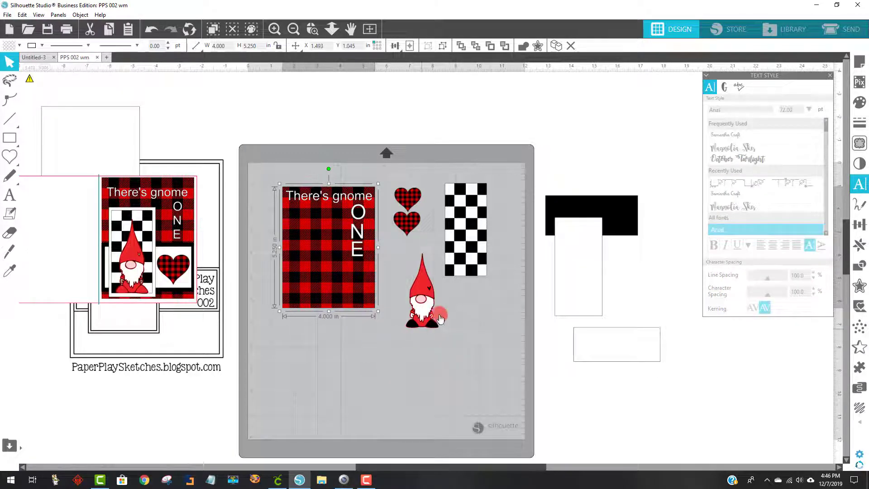
{"action": "left_click_drag", "start_coordinate": [418, 301], "coordinate": [406, 279]}
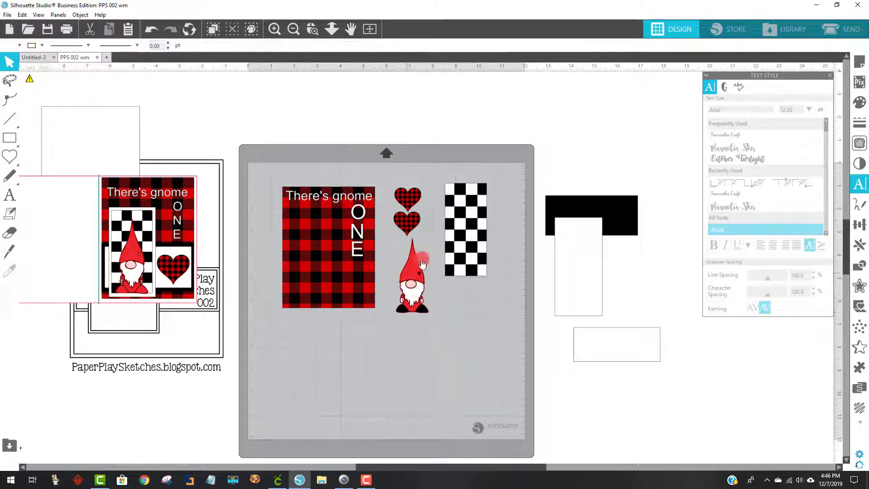
{"action": "left_click", "coordinate": [496, 239]}
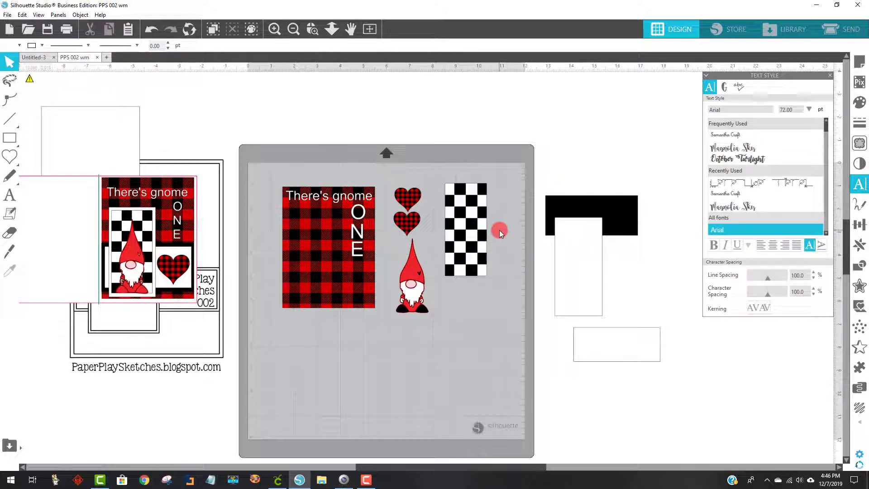
Step: Turn on registration marks for the page
{"action": "left_click", "coordinate": [857, 65]}
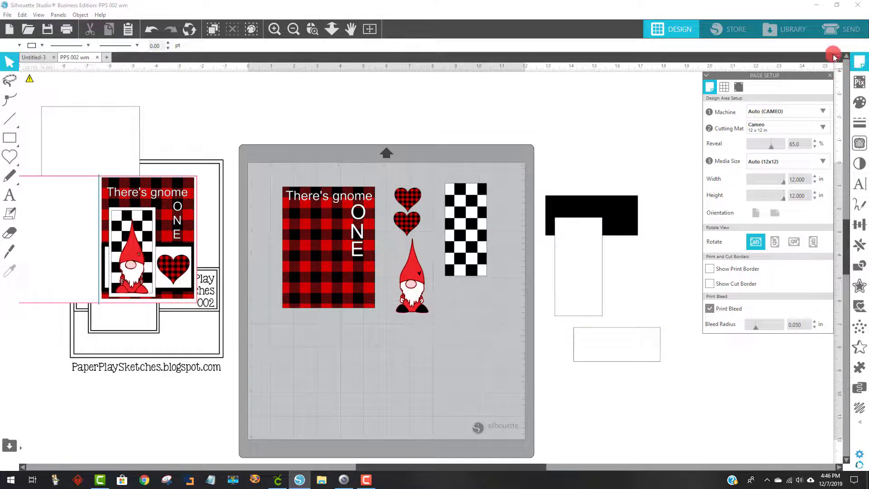
{"action": "left_click", "coordinate": [739, 88]}
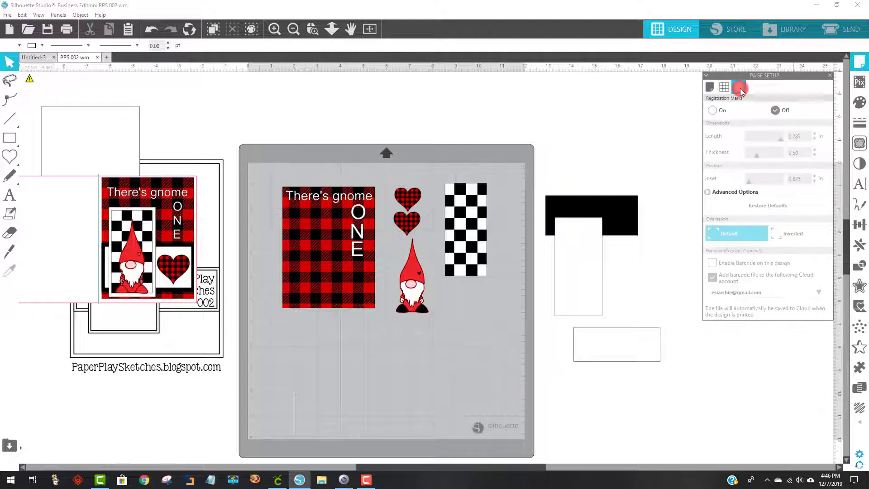
{"action": "left_click", "coordinate": [711, 110]}
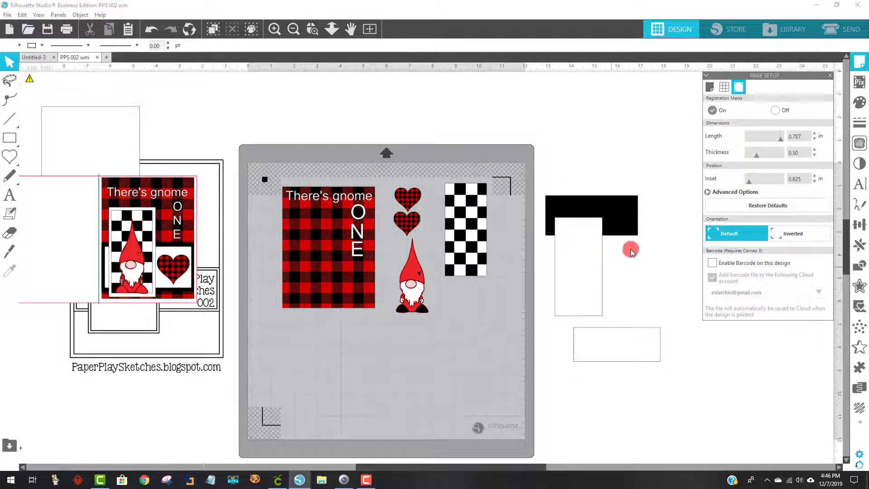
Step: Set the media size to Letter (8.5 x 11.0 in)
{"action": "left_click", "coordinate": [710, 87]}
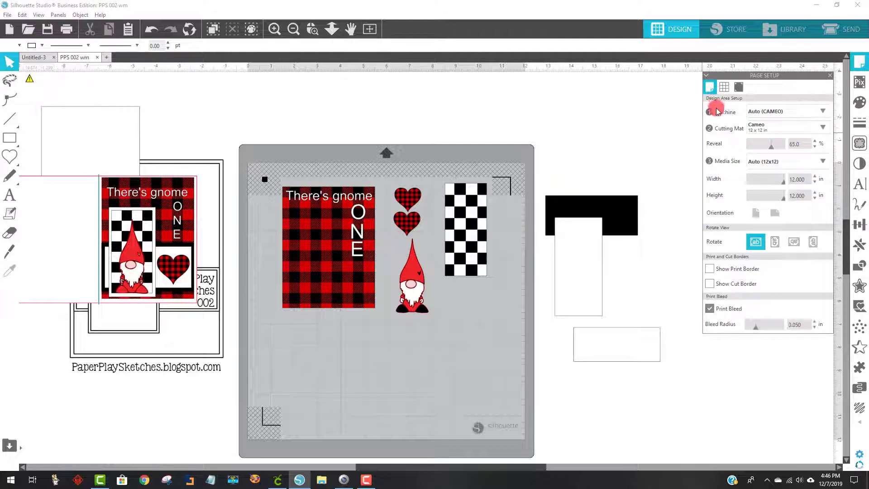
{"action": "left_click", "coordinate": [754, 162]}
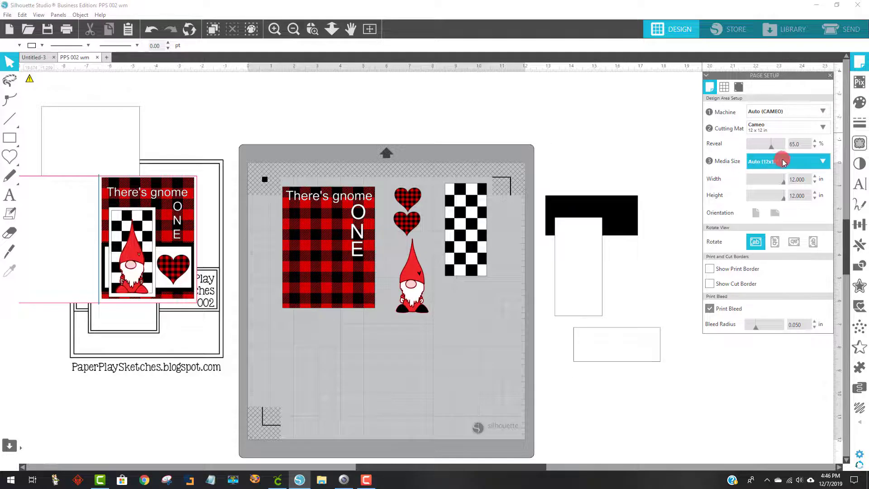
{"action": "left_click", "coordinate": [825, 163]}
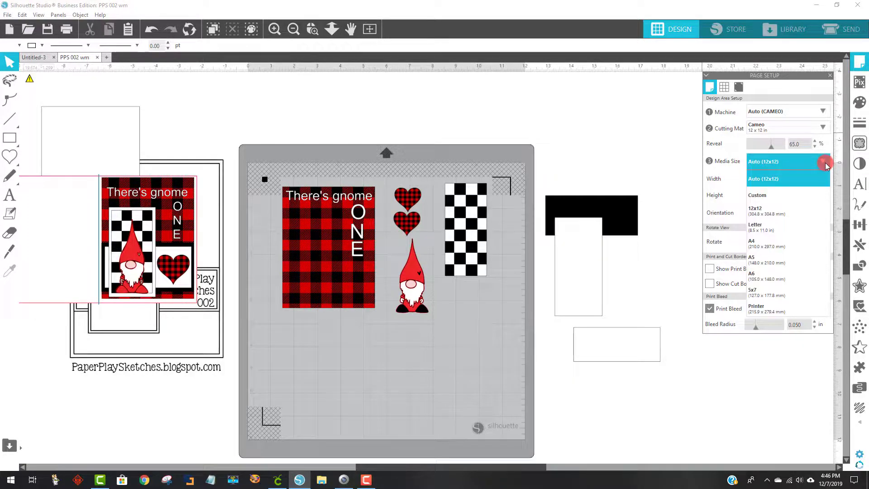
{"action": "left_click", "coordinate": [779, 231]}
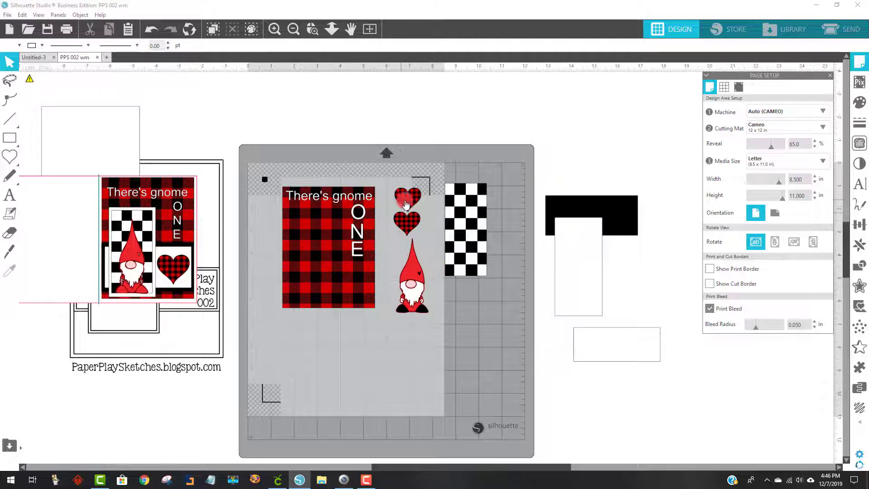
Step: Clear the hearts and gnome to the lower page, then rotate the plaid panel a quarter turn clockwise between the upper registration marks
{"action": "left_click_drag", "start_coordinate": [408, 222], "coordinate": [378, 351]}
{"action": "left_click_drag", "start_coordinate": [405, 211], "coordinate": [421, 365]}
{"action": "left_click_drag", "start_coordinate": [416, 274], "coordinate": [376, 364]}
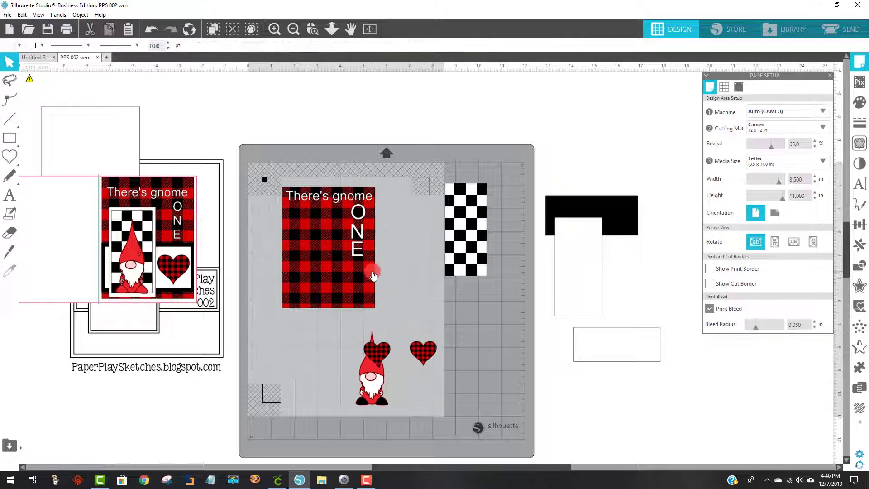
{"action": "left_click", "coordinate": [341, 209]}
{"action": "left_click_drag", "start_coordinate": [329, 169], "coordinate": [406, 249]}
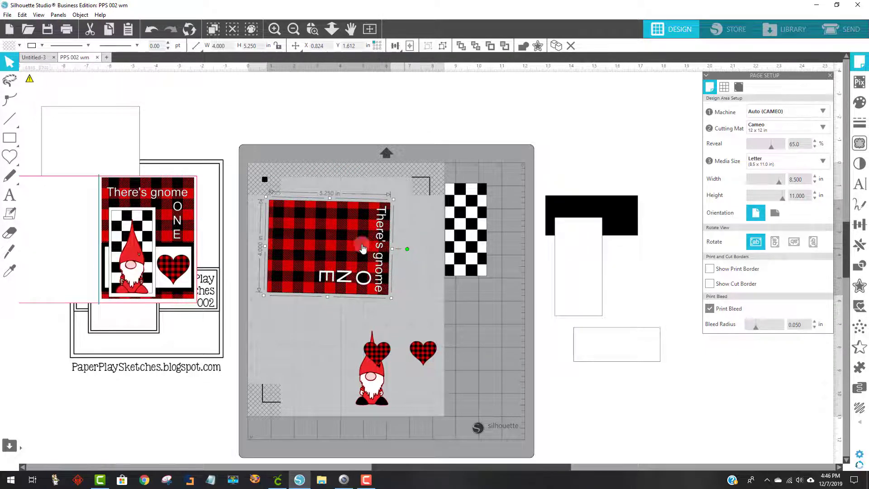
{"action": "left_click_drag", "start_coordinate": [344, 245], "coordinate": [362, 221]}
{"action": "left_click_drag", "start_coordinate": [416, 228], "coordinate": [425, 230]}
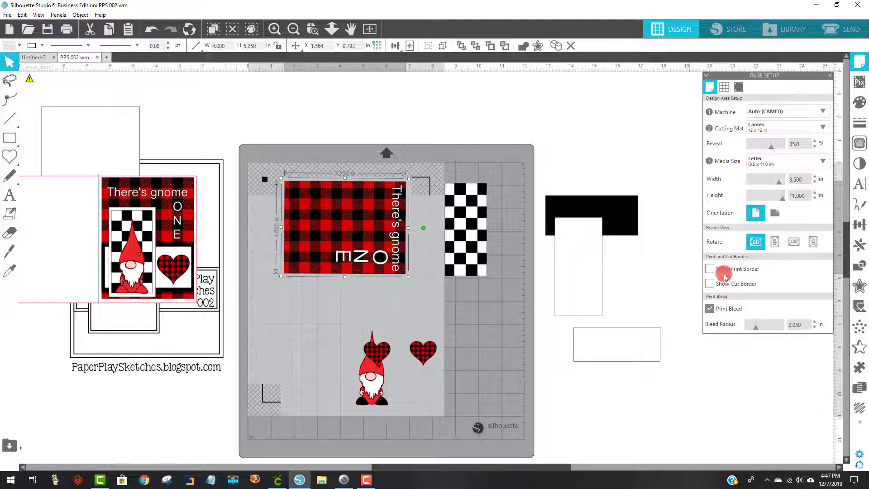
Step: Show the cut border on the page
{"action": "left_click", "coordinate": [711, 284]}
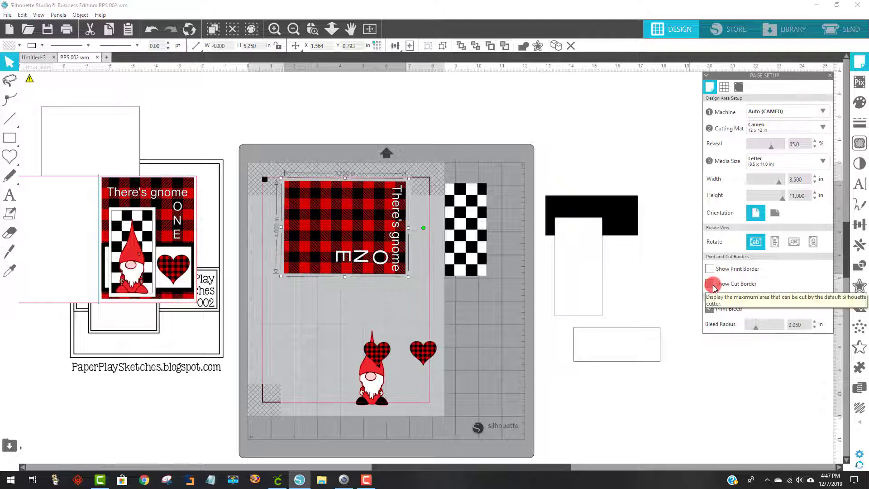
{"action": "left_click", "coordinate": [710, 285]}
{"action": "left_click", "coordinate": [711, 284]}
{"action": "left_click", "coordinate": [711, 285]}
{"action": "left_click", "coordinate": [712, 286]}
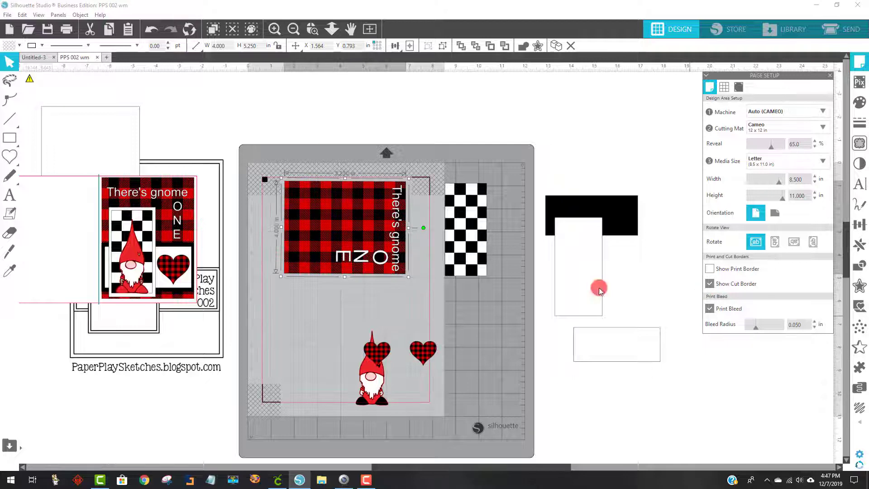
Step: Arrange the gnome, both hearts, the checkered panel and the tall white rectangle below the plaid panel inside the cut border
{"action": "left_click_drag", "start_coordinate": [378, 364], "coordinate": [292, 332]}
{"action": "left_click", "coordinate": [262, 297]}
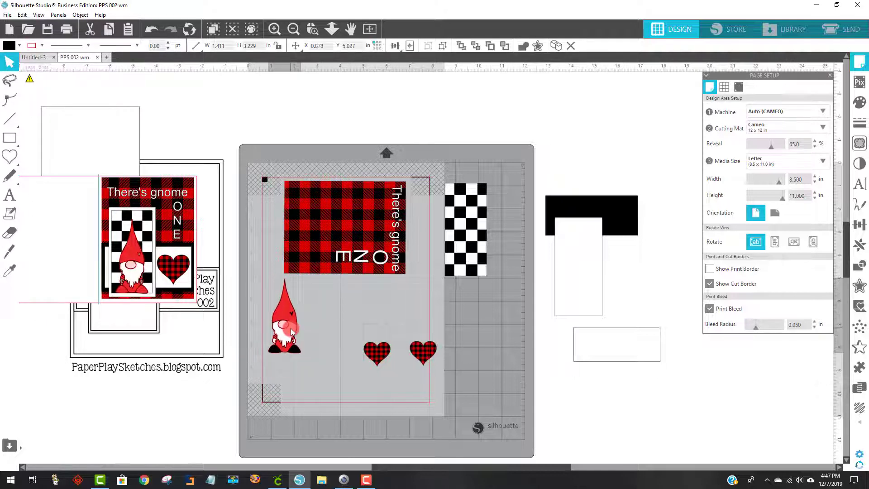
{"action": "left_click_drag", "start_coordinate": [378, 347], "coordinate": [309, 286]}
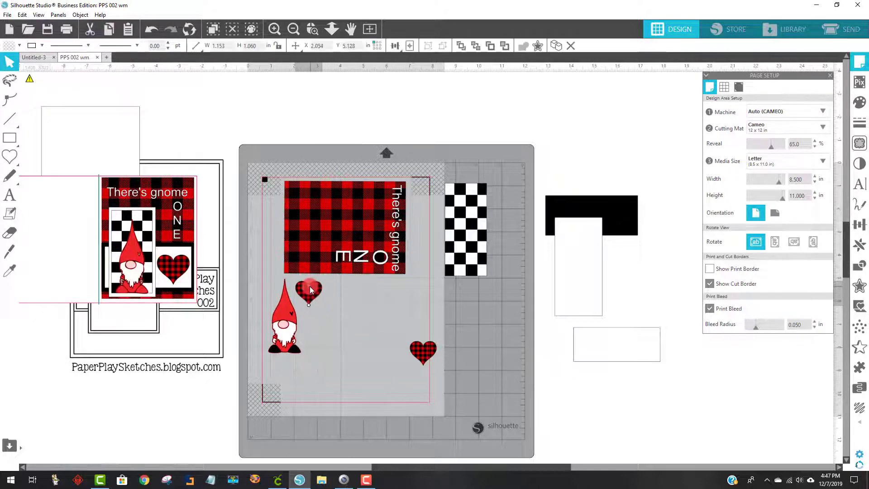
{"action": "left_click_drag", "start_coordinate": [418, 347], "coordinate": [333, 287]}
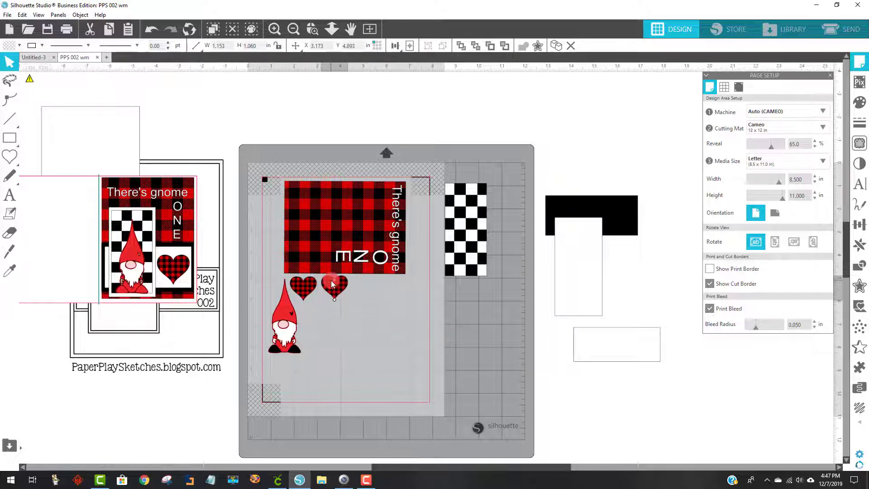
{"action": "left_click_drag", "start_coordinate": [475, 236], "coordinate": [408, 349]}
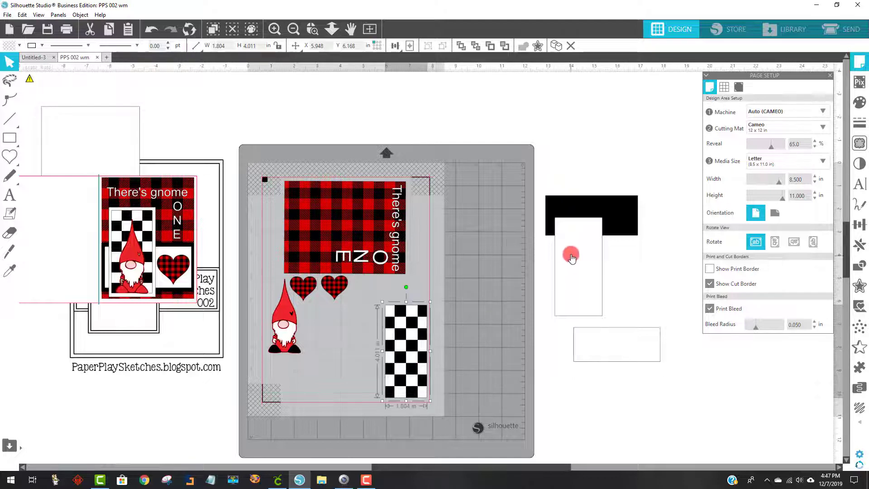
{"action": "left_click_drag", "start_coordinate": [569, 252], "coordinate": [321, 342]}
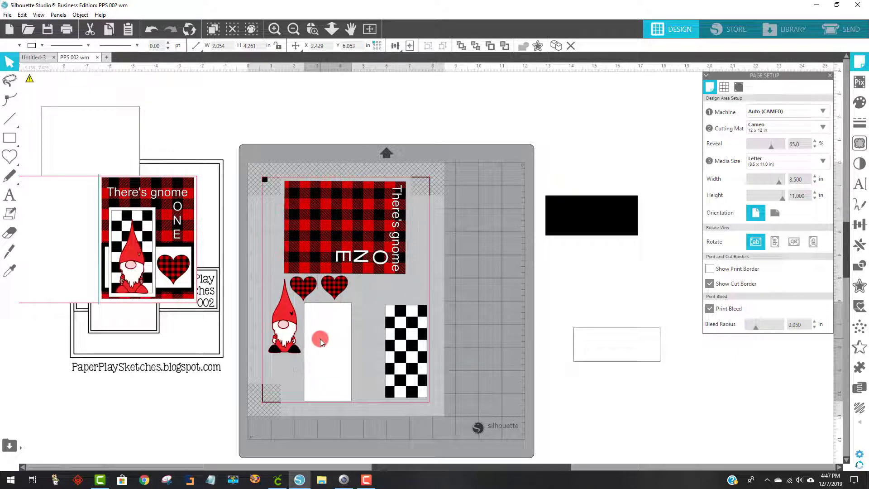
{"action": "left_click", "coordinate": [371, 330]}
{"action": "left_click", "coordinate": [519, 325]}
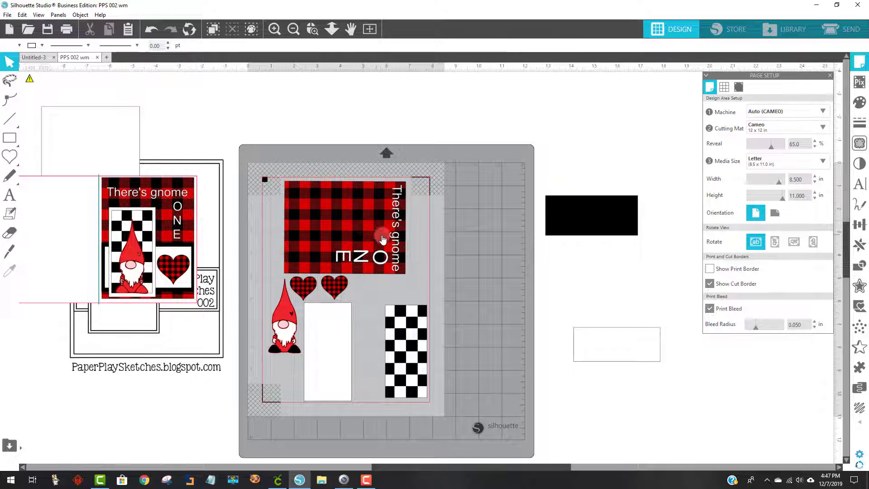
Step: Shift the hearts and gnome away from the plaid panel and move the panel down below the registration mark zone
{"action": "left_click", "coordinate": [325, 331]}
{"action": "left_click_drag", "start_coordinate": [303, 288], "coordinate": [420, 263]}
{"action": "left_click", "coordinate": [329, 288]}
{"action": "left_click_drag", "start_coordinate": [329, 288], "coordinate": [365, 320]}
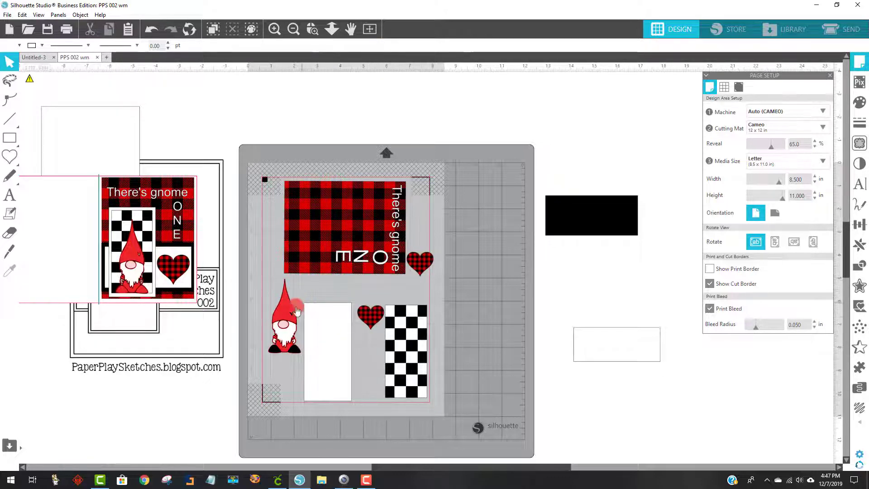
{"action": "left_click_drag", "start_coordinate": [284, 325], "coordinate": [281, 348]}
{"action": "left_click_drag", "start_coordinate": [319, 232], "coordinate": [303, 252]}
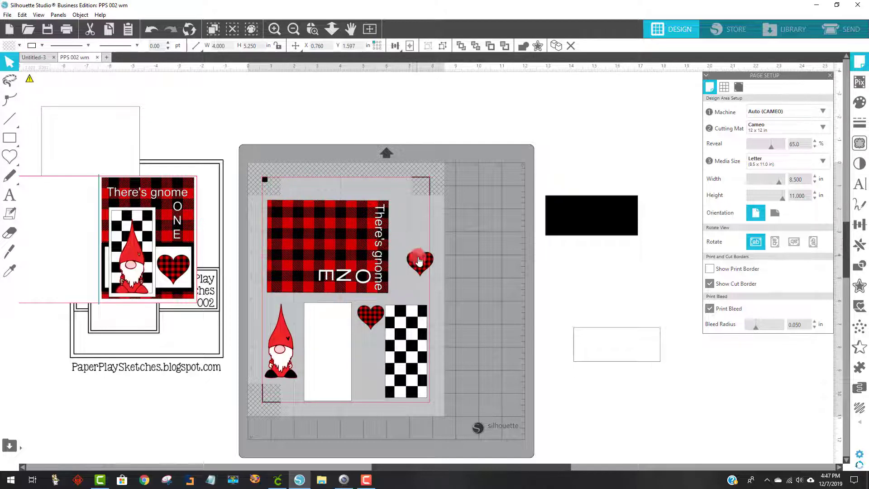
Step: Stack the two hearts beside the plaid panel with the lower one inverted, and place the checkered panel directly beneath them
{"action": "left_click_drag", "start_coordinate": [420, 262], "coordinate": [406, 207]}
{"action": "left_click_drag", "start_coordinate": [375, 316], "coordinate": [410, 235]}
{"action": "left_click_drag", "start_coordinate": [401, 339], "coordinate": [404, 299]}
{"action": "left_click_drag", "start_coordinate": [344, 256], "coordinate": [341, 253]}
{"action": "left_click_drag", "start_coordinate": [409, 292], "coordinate": [405, 278]}
Step: Turn the gnome on its side with the hat pointing left and place it in the lower-right corner of the cut area
{"action": "left_click_drag", "start_coordinate": [289, 349], "coordinate": [381, 349]}
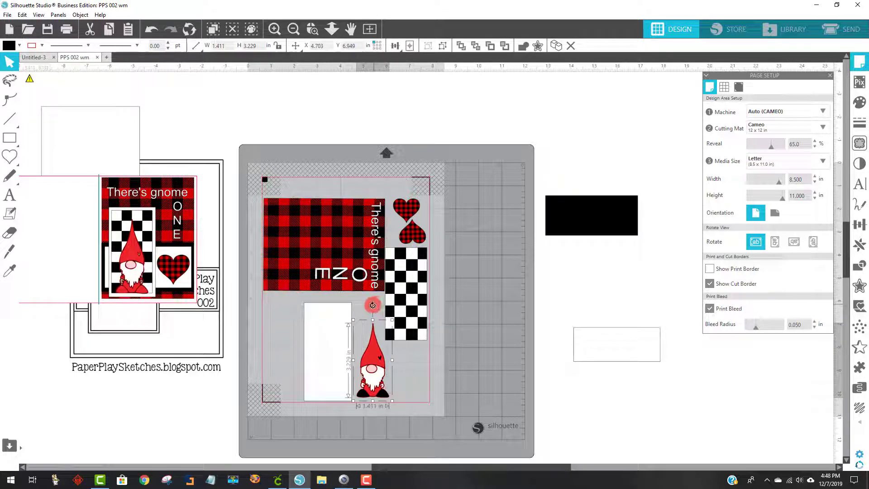
{"action": "left_click_drag", "start_coordinate": [372, 305], "coordinate": [326, 362]}
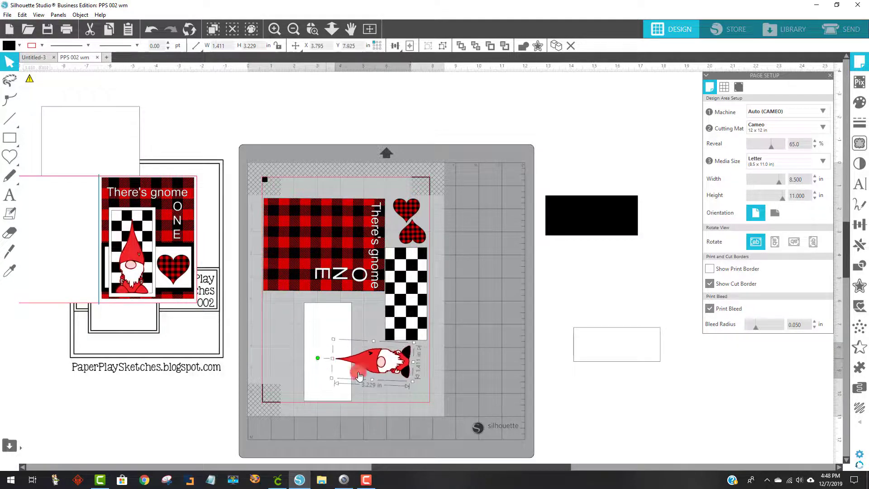
{"action": "left_click_drag", "start_coordinate": [385, 374], "coordinate": [400, 394]}
Step: Rotate the tall white rectangle to horizontal under the plaid panel and place the smaller white rectangle from beside the mat beneath it
{"action": "left_click_drag", "start_coordinate": [338, 342], "coordinate": [322, 346]}
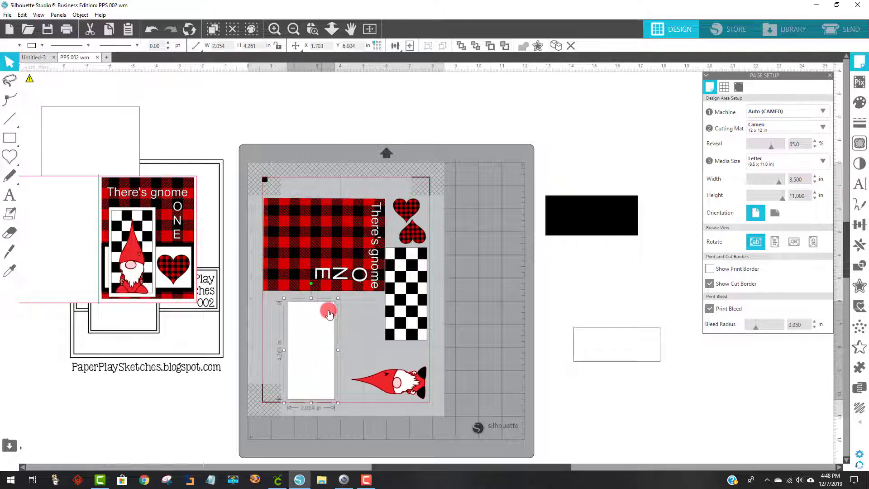
{"action": "left_click_drag", "start_coordinate": [311, 284], "coordinate": [323, 320]}
{"action": "left_click", "coordinate": [316, 353]}
{"action": "left_click_drag", "start_coordinate": [615, 343], "coordinate": [312, 359]}
{"action": "left_click_drag", "start_coordinate": [327, 329], "coordinate": [320, 324]}
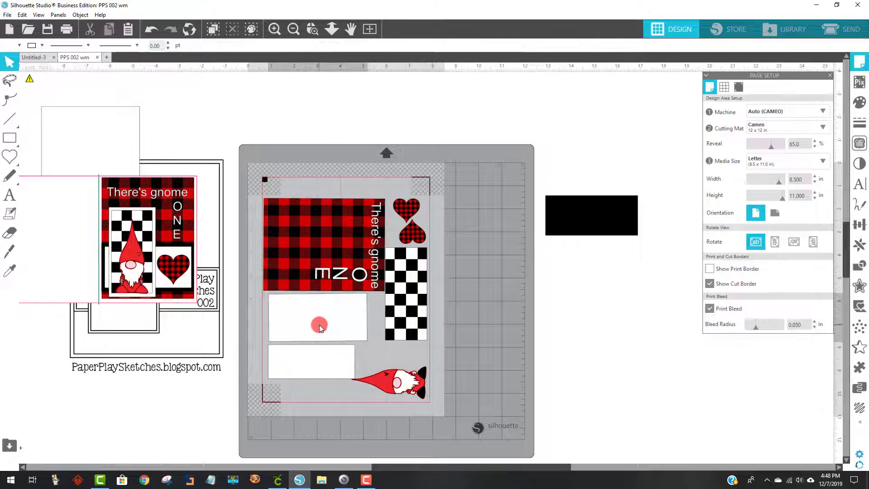
{"action": "left_click_drag", "start_coordinate": [317, 355], "coordinate": [314, 354]}
{"action": "left_click", "coordinate": [360, 379]}
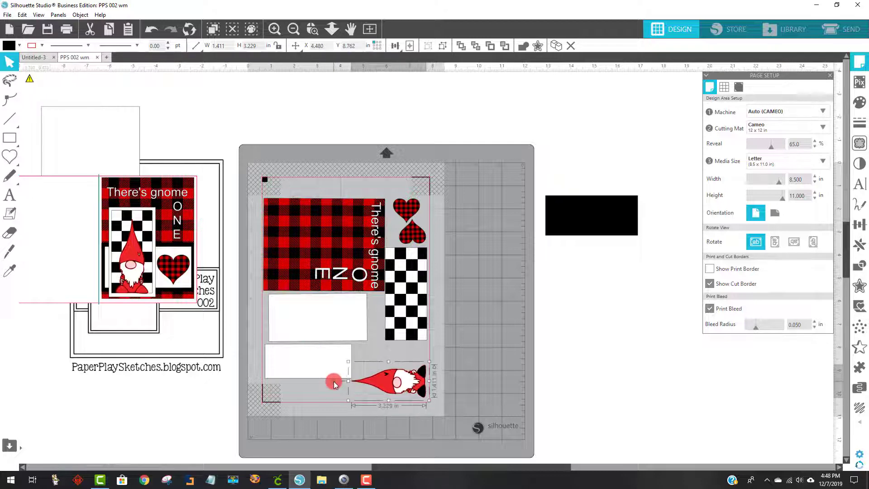
Step: Set the print job preferences to High quality and Color output on Letter paper, with the print preview enabled
{"action": "left_click", "coordinate": [493, 375]}
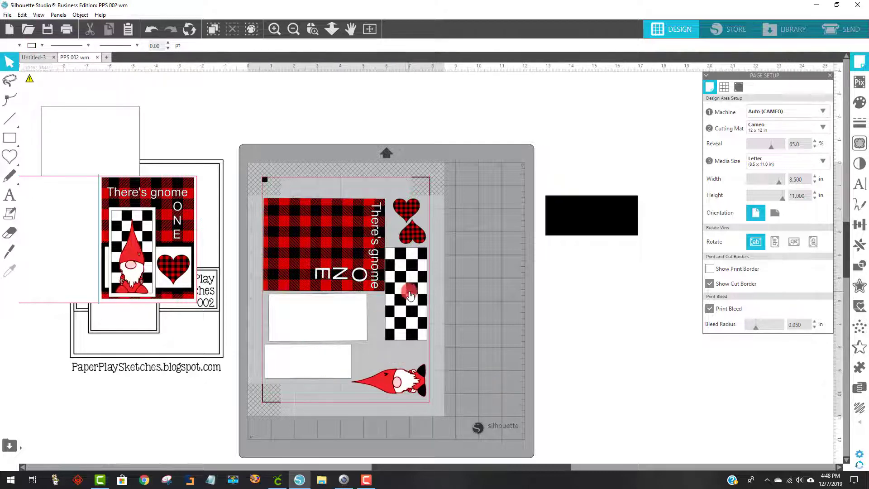
{"action": "left_click", "coordinate": [352, 267]}
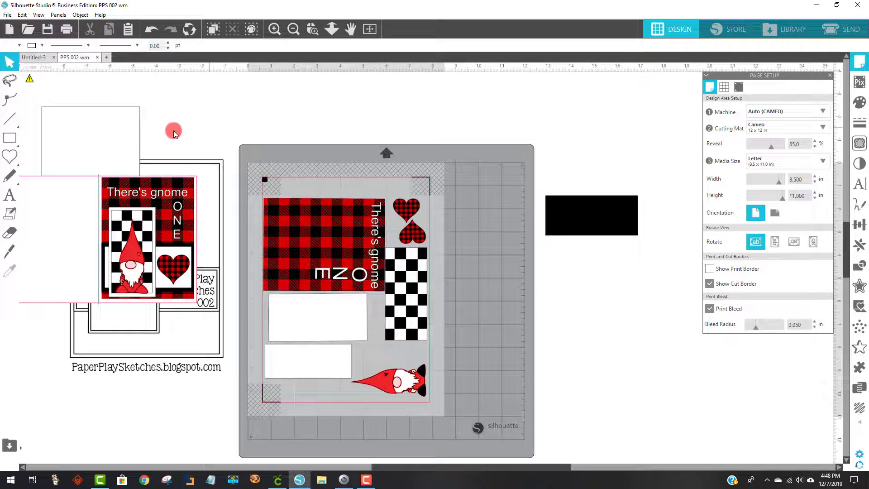
{"action": "left_click", "coordinate": [6, 16]}
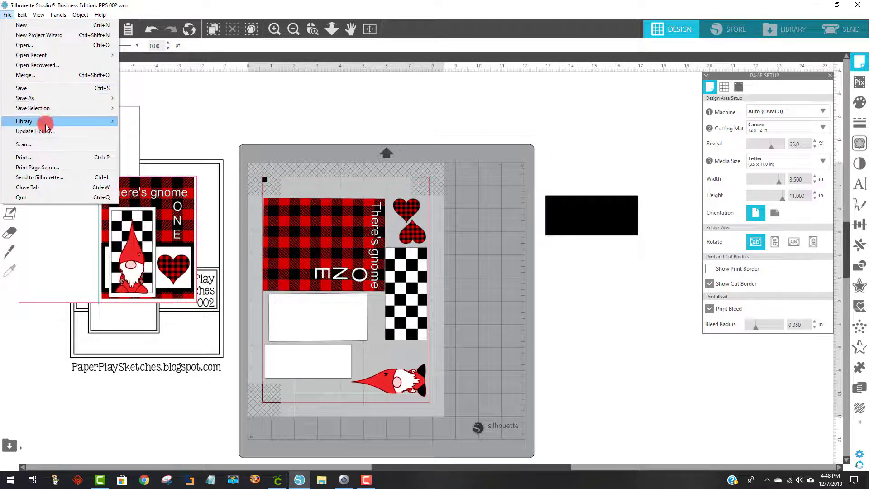
{"action": "left_click", "coordinate": [44, 158]}
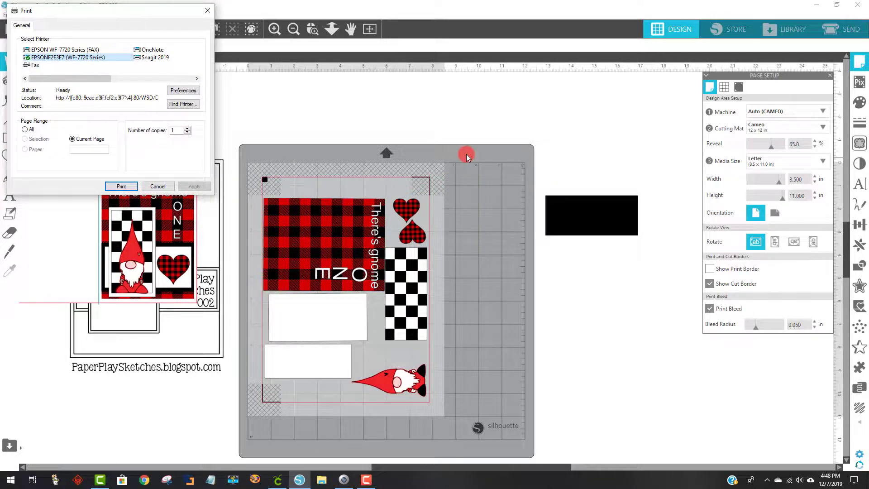
{"action": "left_click", "coordinate": [182, 90]}
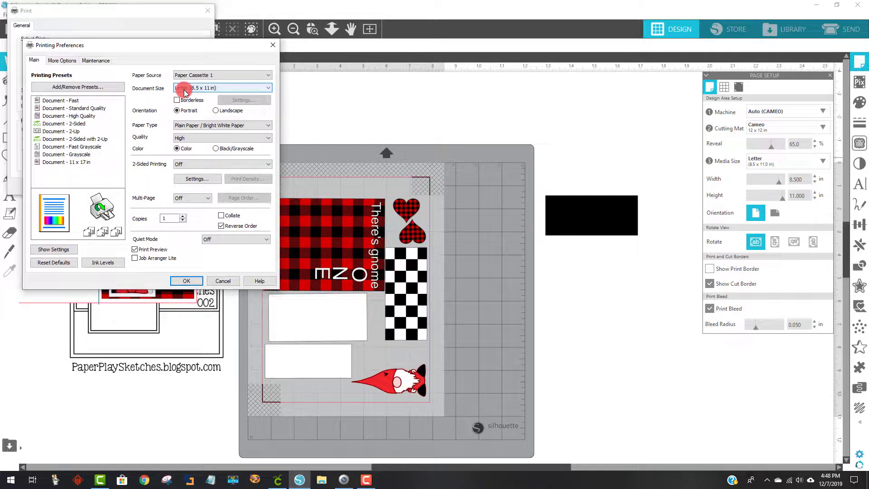
{"action": "left_click", "coordinate": [237, 136]}
{"action": "left_click", "coordinate": [181, 149]}
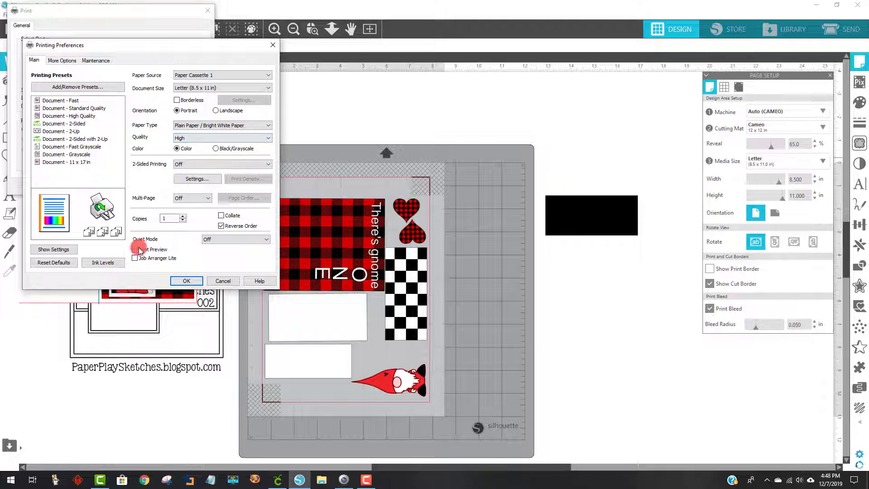
{"action": "left_click", "coordinate": [185, 280]}
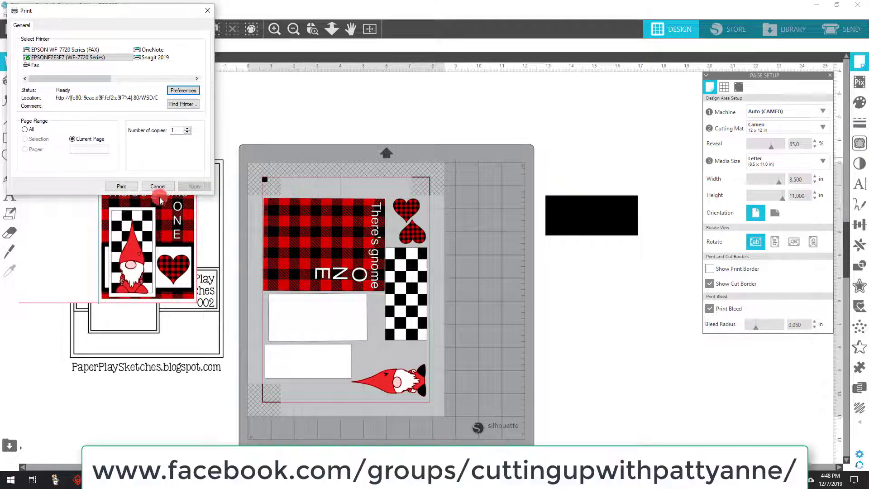
Step: Preview the printed page with its registration marks and close the preview without printing the document
{"action": "left_click", "coordinate": [121, 186]}
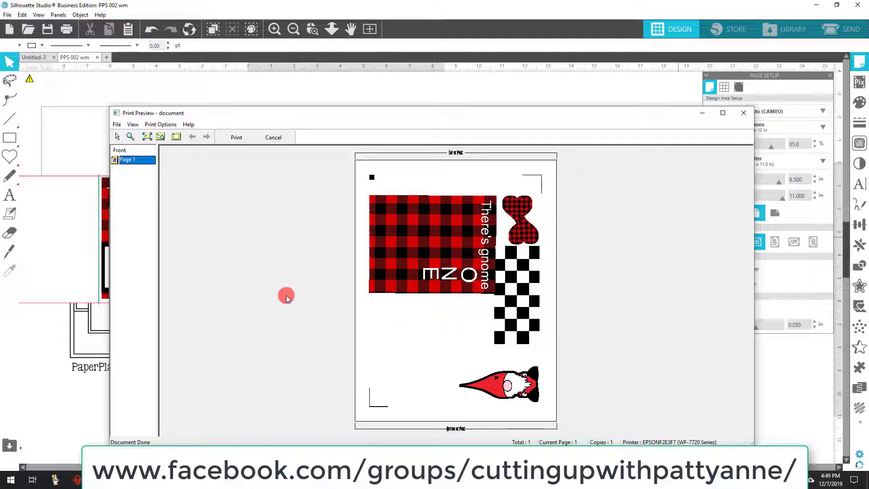
{"action": "left_click", "coordinate": [745, 116]}
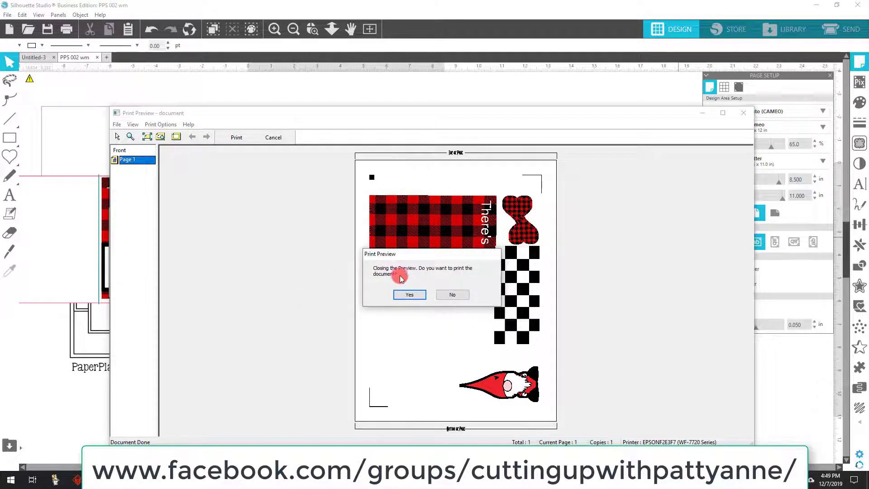
{"action": "left_click", "coordinate": [455, 297]}
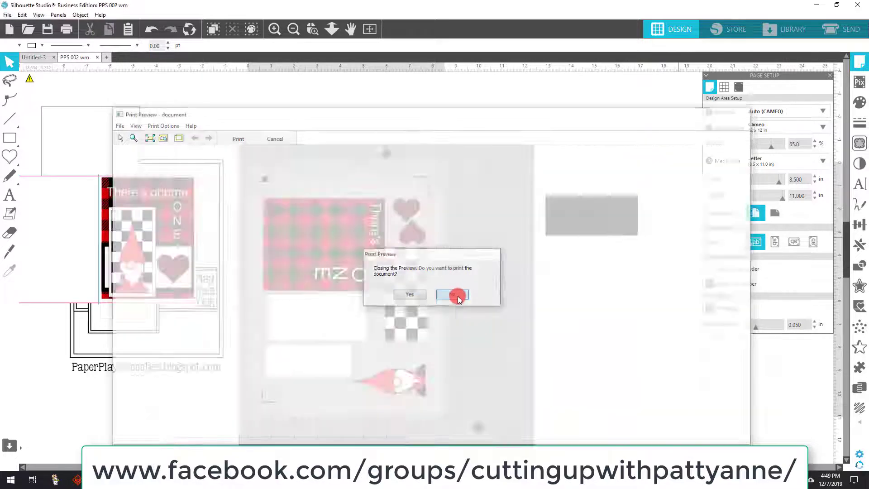
Step: Nudge the checkered panel slightly to the right, away from the edge of the plaid panel
{"action": "left_click_drag", "start_coordinate": [405, 298], "coordinate": [406, 298]}
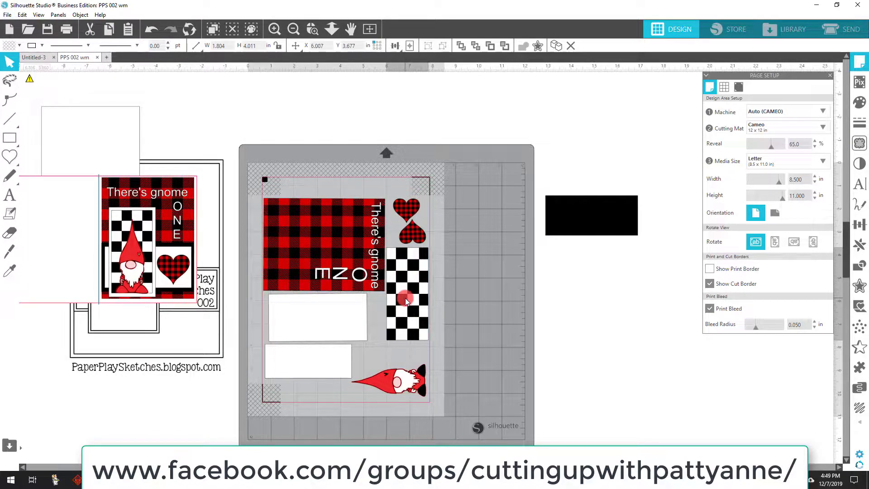
{"action": "left_click", "coordinate": [326, 264]}
{"action": "left_click", "coordinate": [512, 293]}
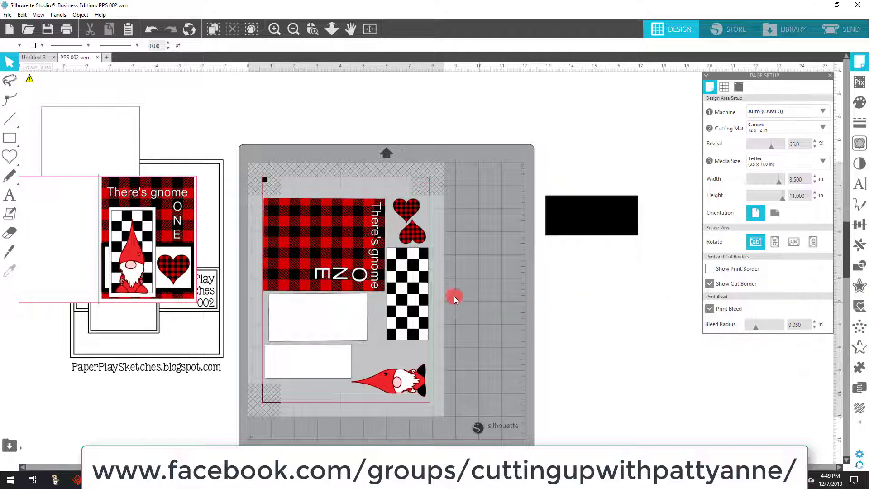
Step: Move the Paper Play Sketches template to the empty area right of the mat and bring the black rectangle over the page's upper-right corner
{"action": "mouse_move", "coordinate": [224, 202]}
{"action": "left_mouse_down"}
{"action": "mouse_move", "coordinate": [297, 181]}
{"action": "mouse_move", "coordinate": [288, 178]}
{"action": "mouse_move", "coordinate": [425, 183]}
{"action": "mouse_move", "coordinate": [730, 235]}
{"action": "left_mouse_up"}
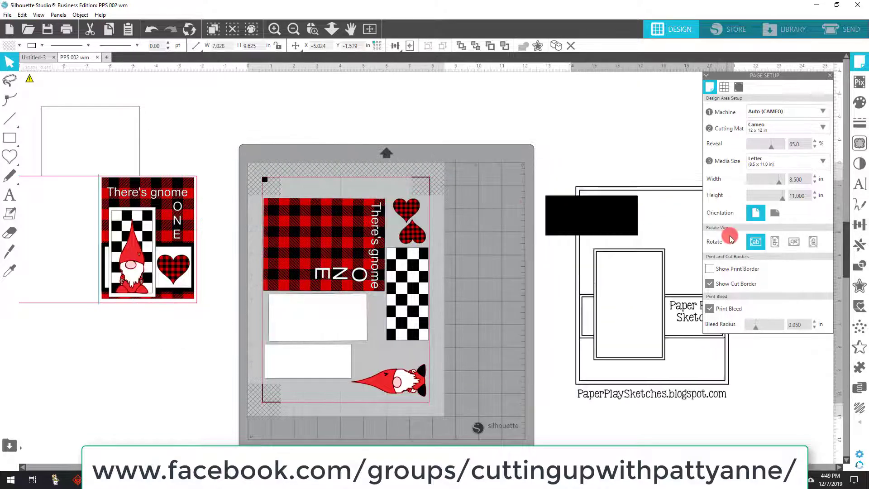
{"action": "left_click_drag", "start_coordinate": [588, 215], "coordinate": [402, 190]}
{"action": "key", "text": "Escape"}
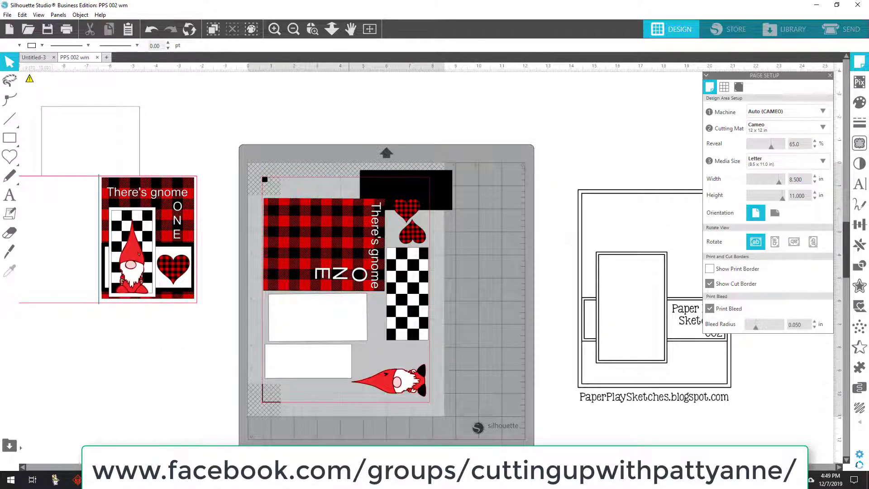
{"action": "scroll", "coordinate": [430, 254], "scroll_direction": "right", "scroll_amount": 5}
{"action": "scroll", "coordinate": [467, 347], "scroll_direction": "right", "scroll_amount": 3}
{"action": "left_click_drag", "start_coordinate": [448, 317], "coordinate": [443, 253]}
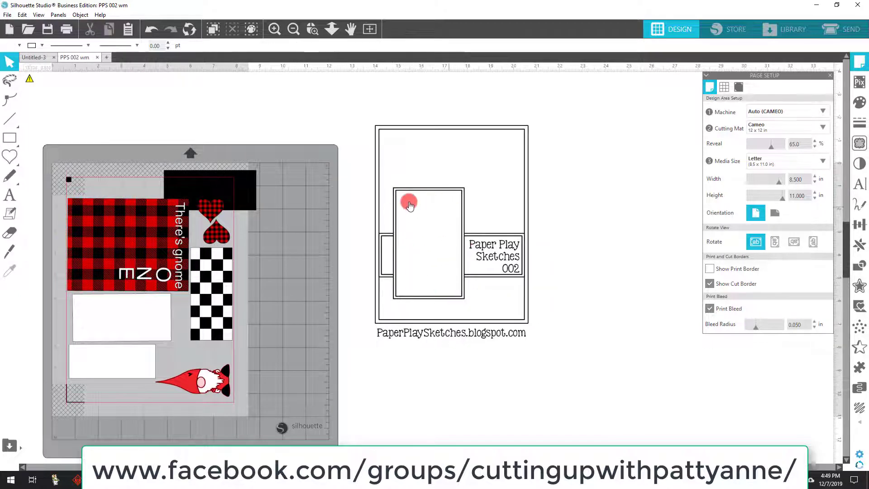